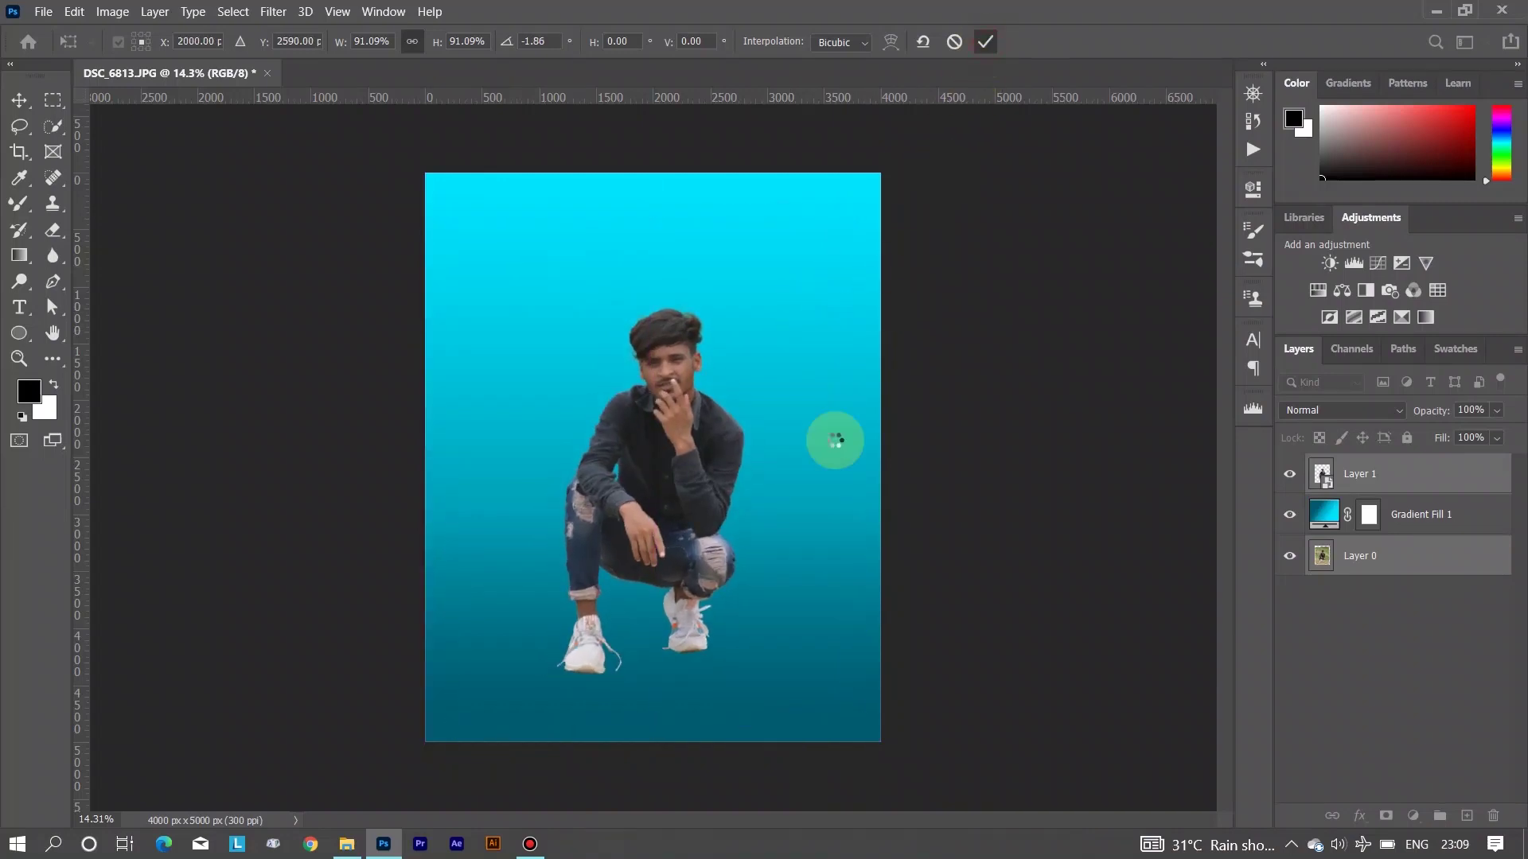
Commit the man's resize and select the Gradient Fill 1 layer
key("Return")
key("z")
left_click(800, 602)
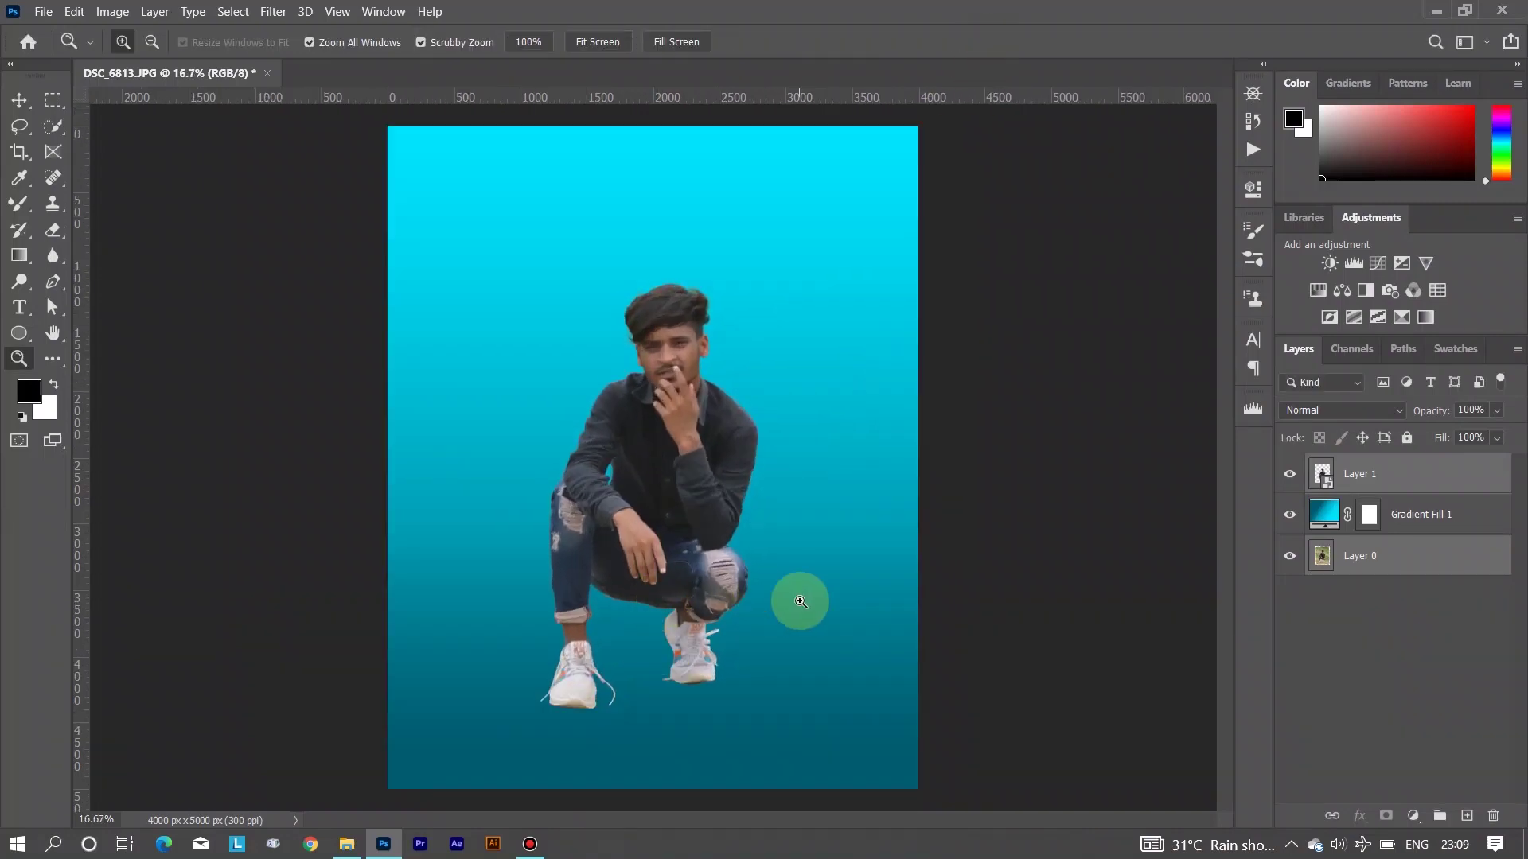
left_click(1422, 499)
left_click_drag(691, 359, 659, 430)
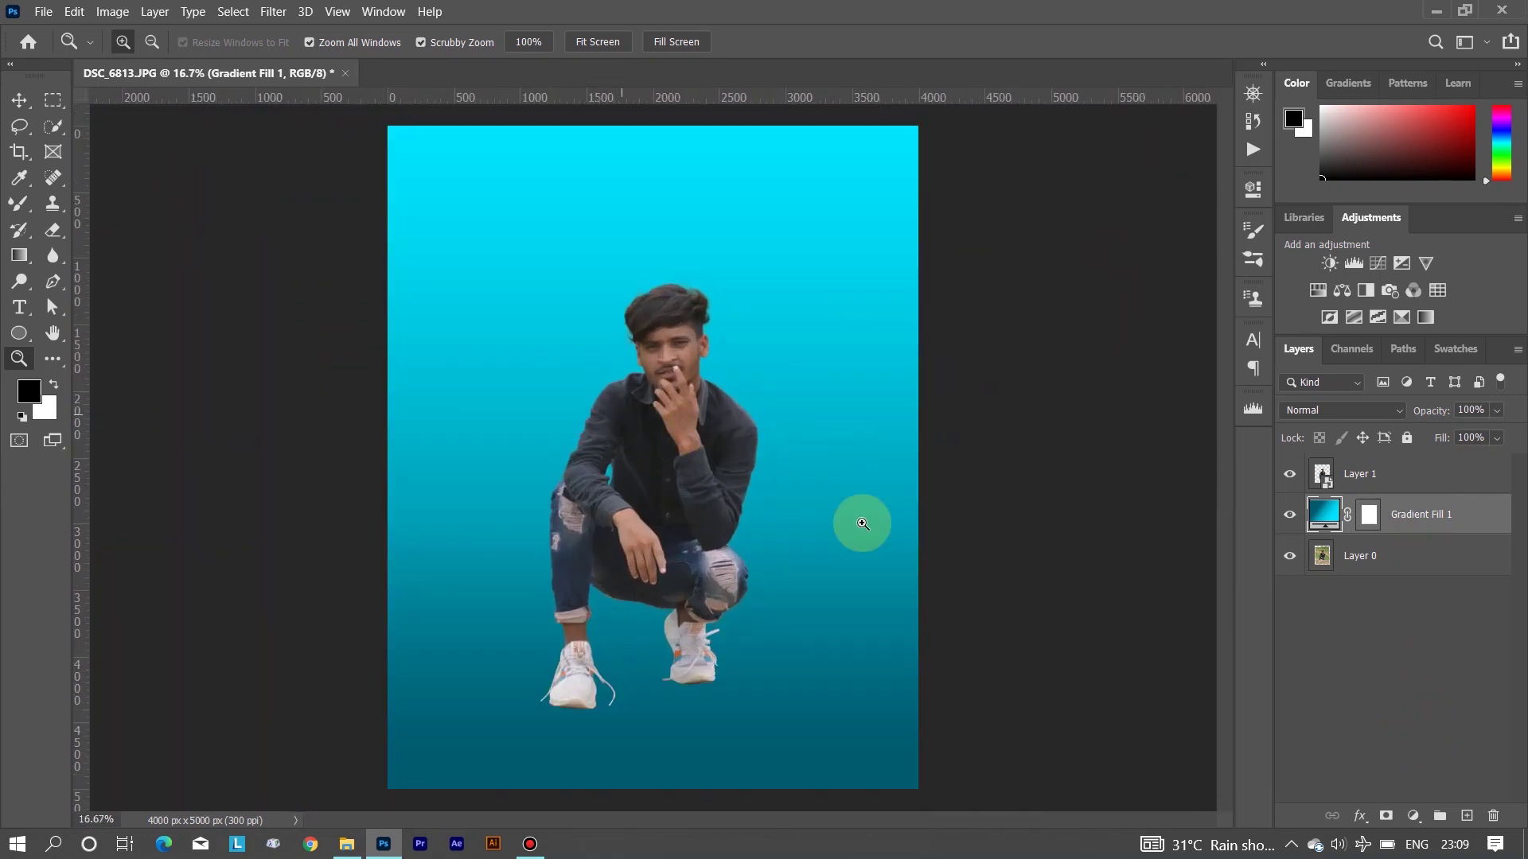
Paint a huge soft white 4200px brush dab at the upper right on a new layer
left_click(1468, 817)
left_click(19, 204)
left_click(54, 385)
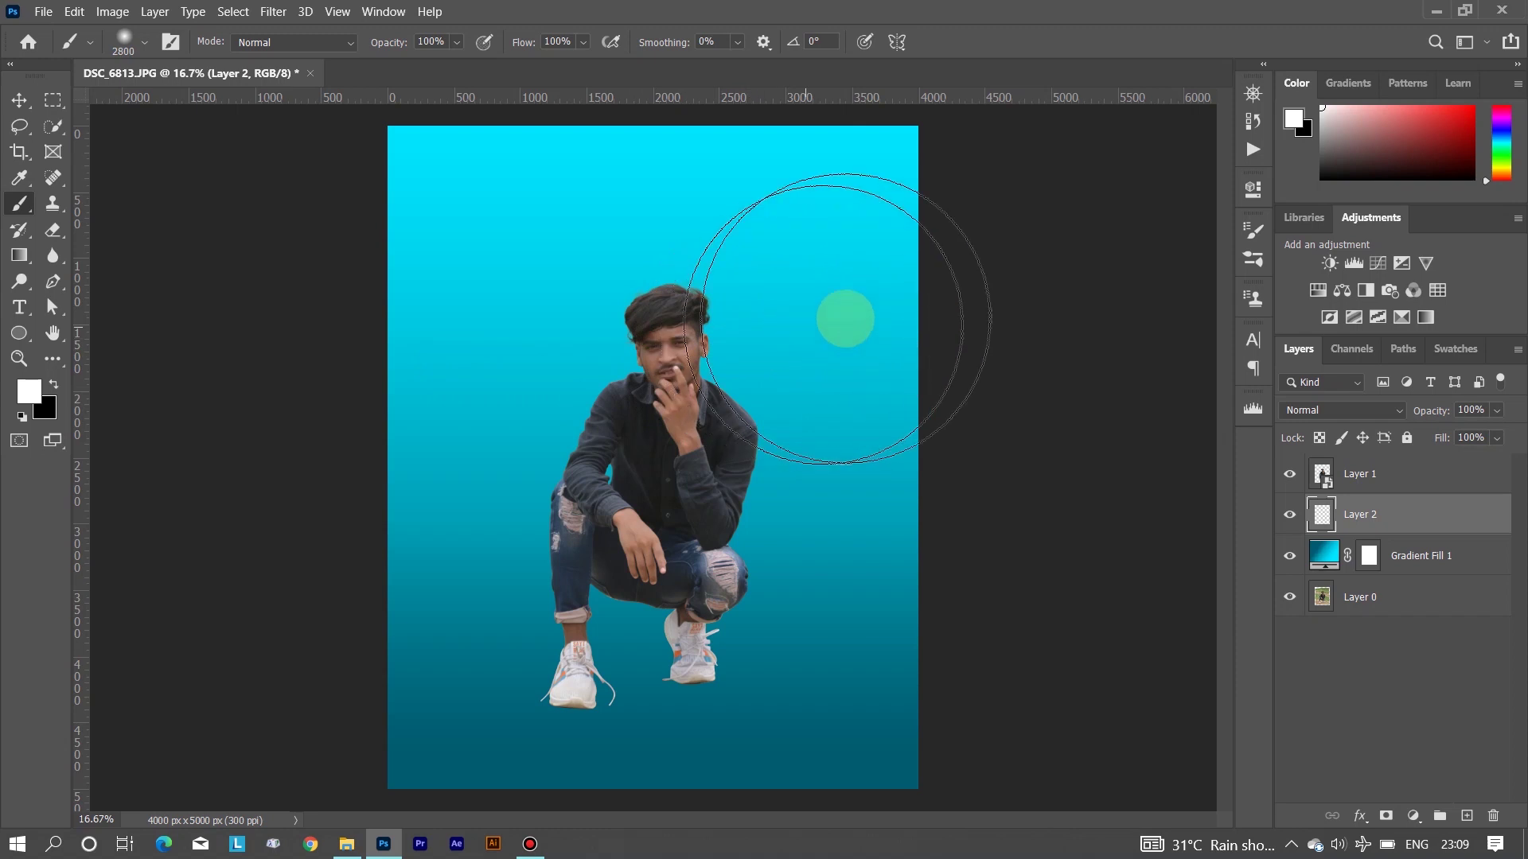
left_click_drag(639, 379, 821, 314)
left_click(821, 315)
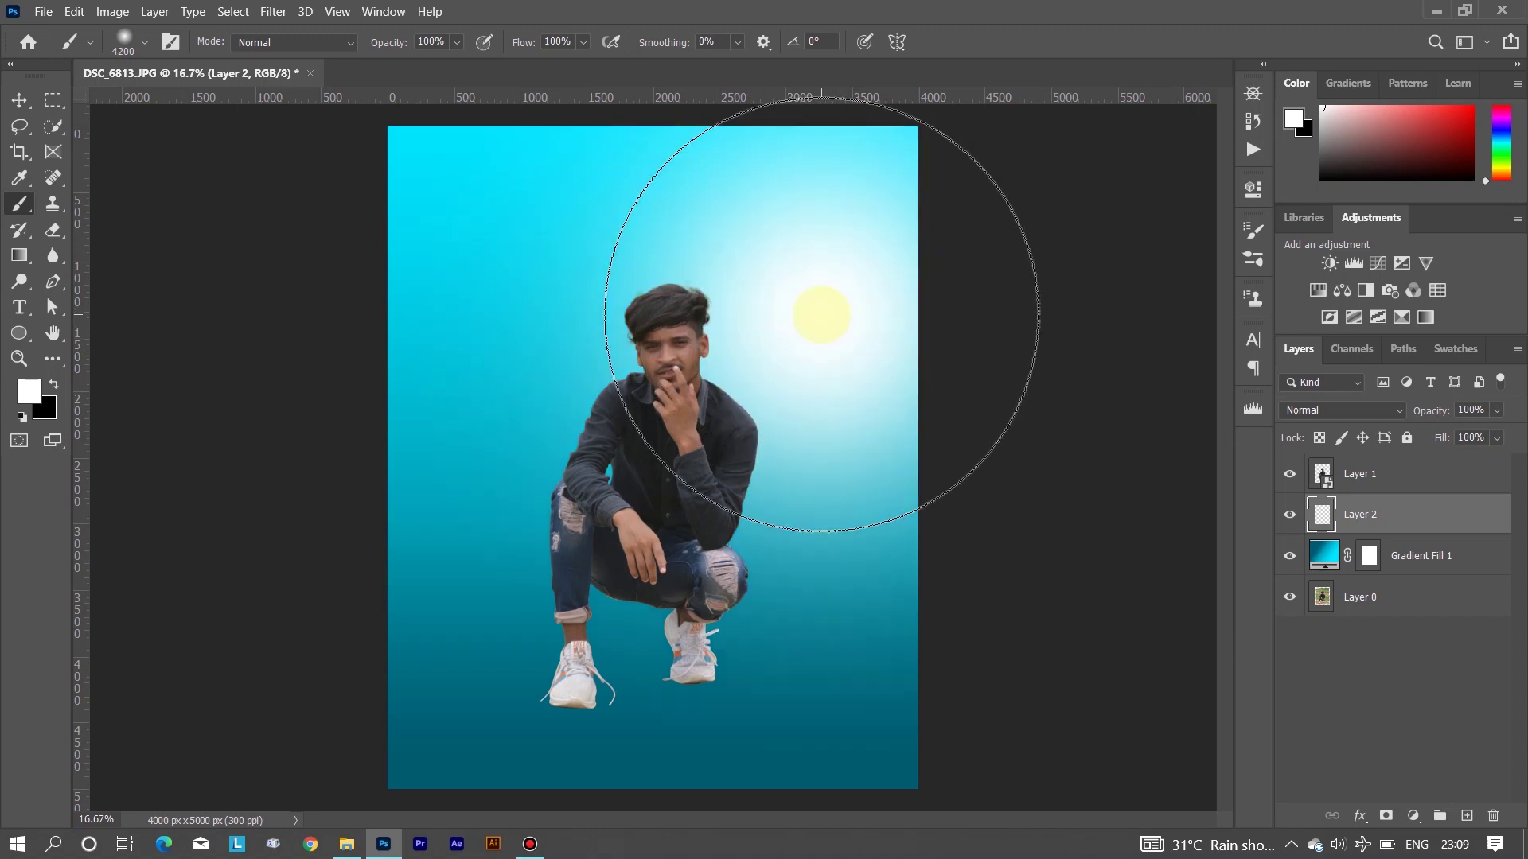
right_click(486, 376)
key("Escape")
Enlarge and rotate the white glow, then set its blend mode to Screen
key("ctrl+t")
left_click_drag(917, 448, 1018, 502)
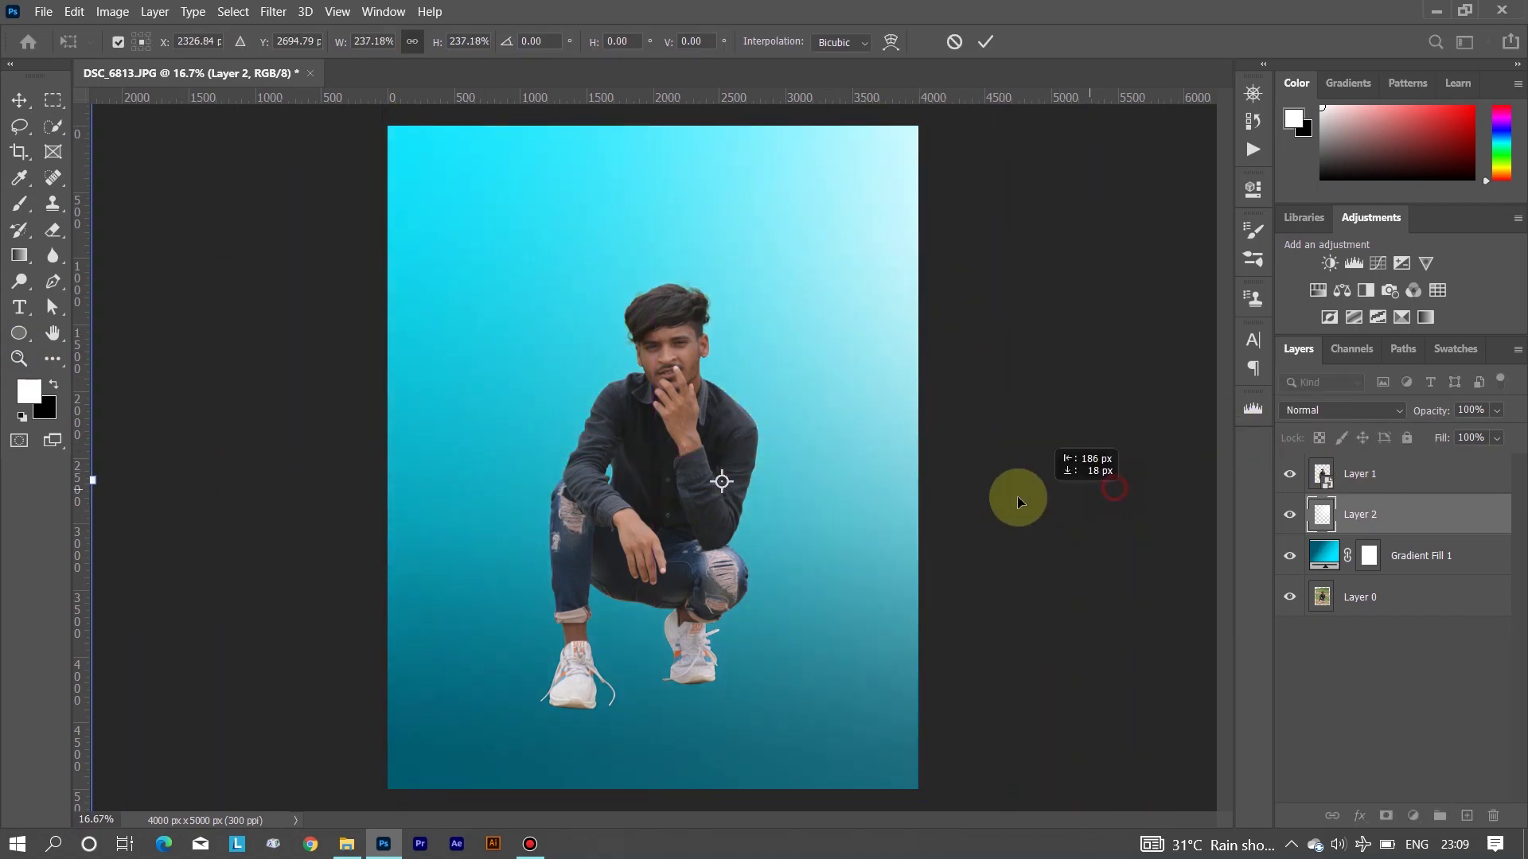
key("ctrl+0")
mouse_move(947, 462)
left_mouse_down()
mouse_move(965, 409)
mouse_move(912, 413)
mouse_move(1210, 350)
left_mouse_up()
mouse_move(814, 377)
left_mouse_down()
mouse_move(890, 438)
mouse_move(852, 433)
left_mouse_up()
left_click(985, 41)
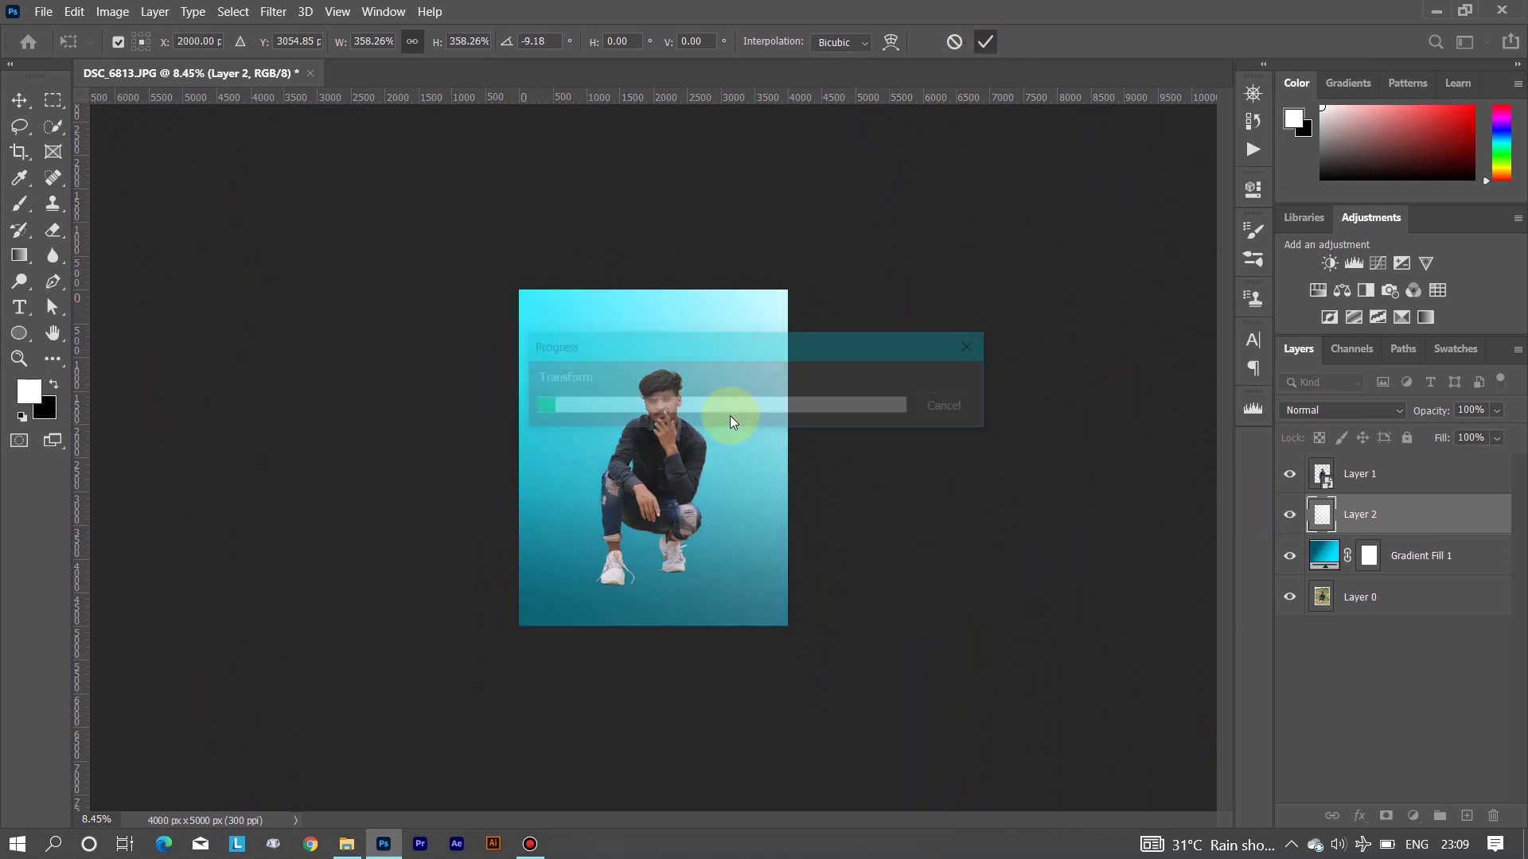
key("ctrl+plus")
left_click(1321, 410)
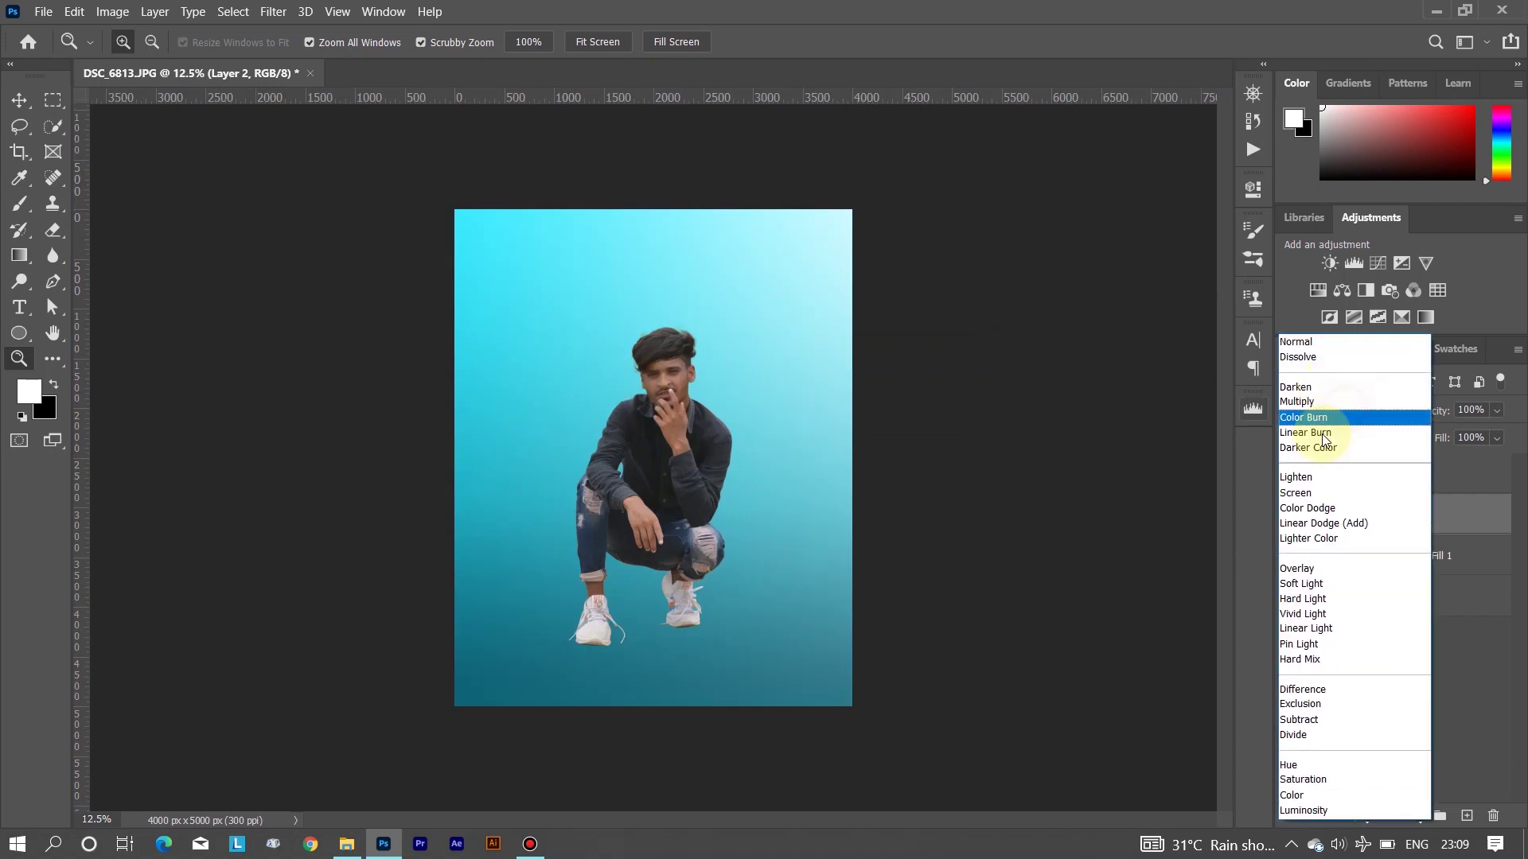
left_click(1320, 491)
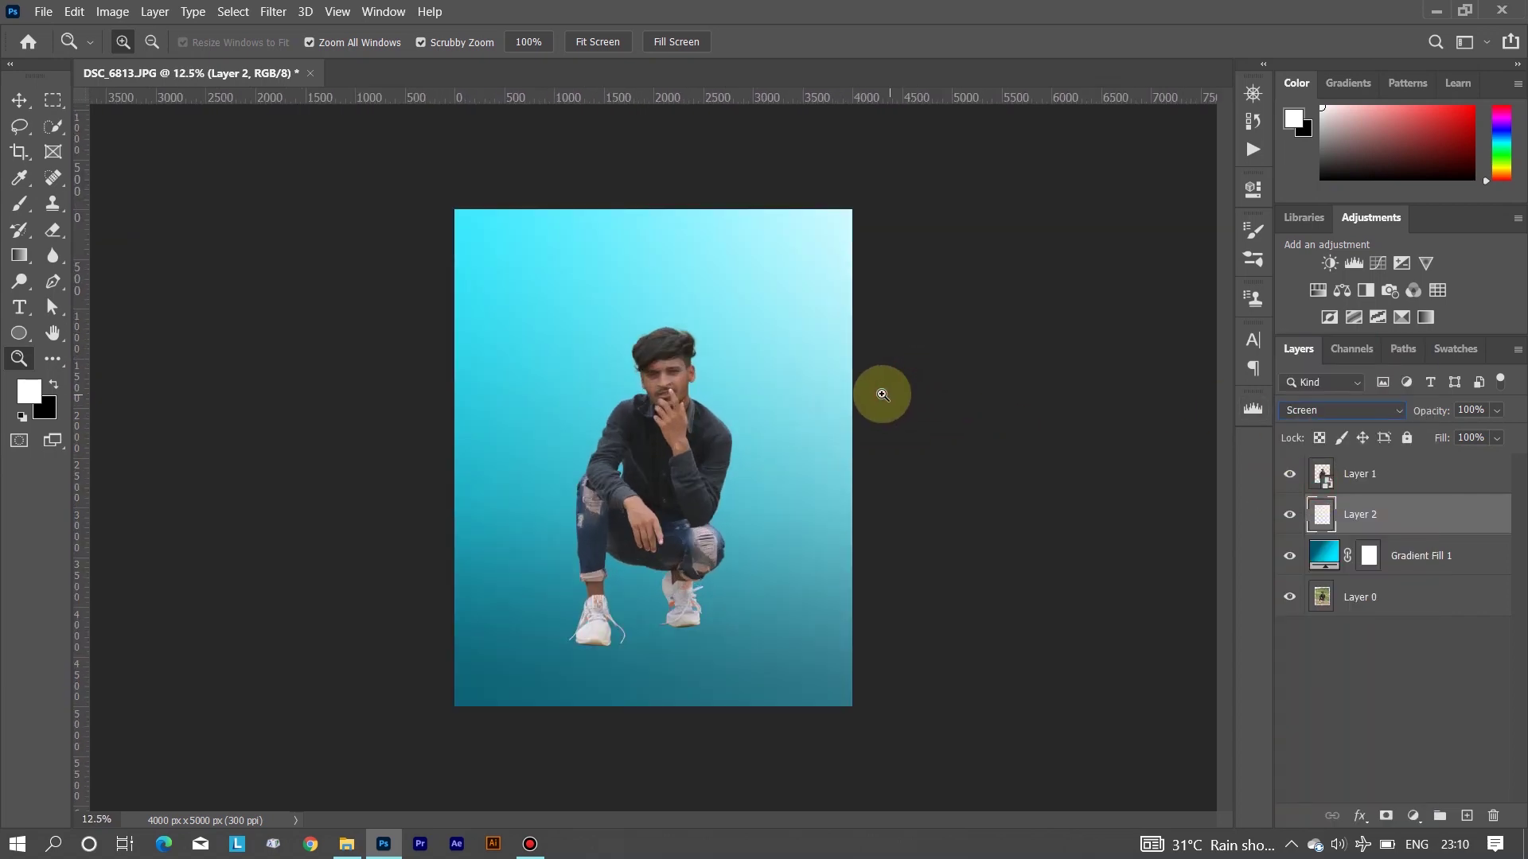
Scale down, tilt and reposition the man's cutout and photo layers together
left_click(1321, 474)
left_click(1323, 597, "ctrl")
key("ctrl+t")
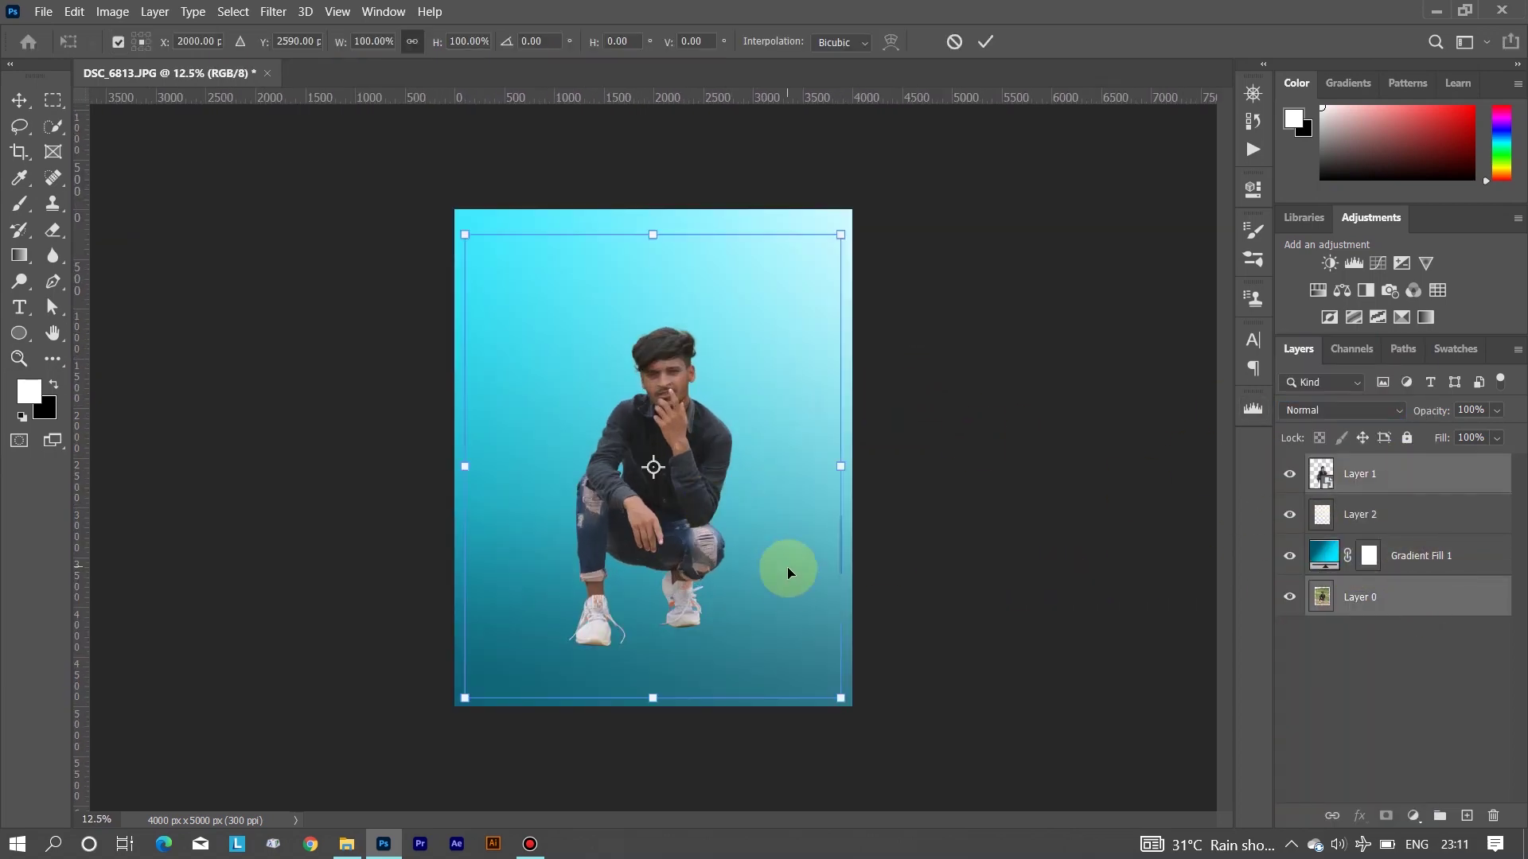
left_click_drag(840, 698, 806, 631)
left_click_drag(742, 567, 761, 599)
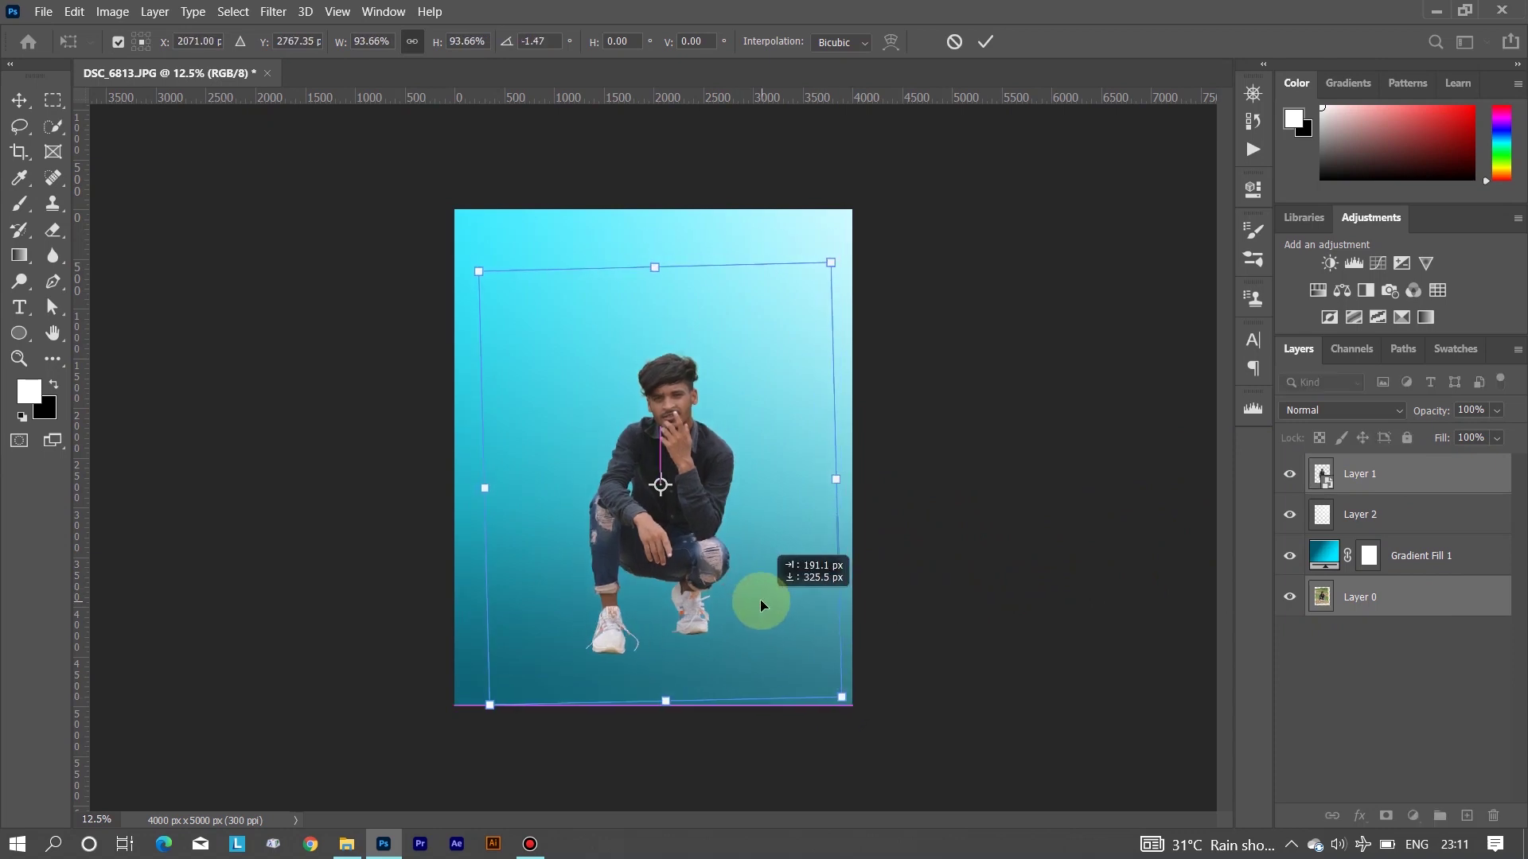
left_click(985, 41)
key("z")
left_click(1199, 565)
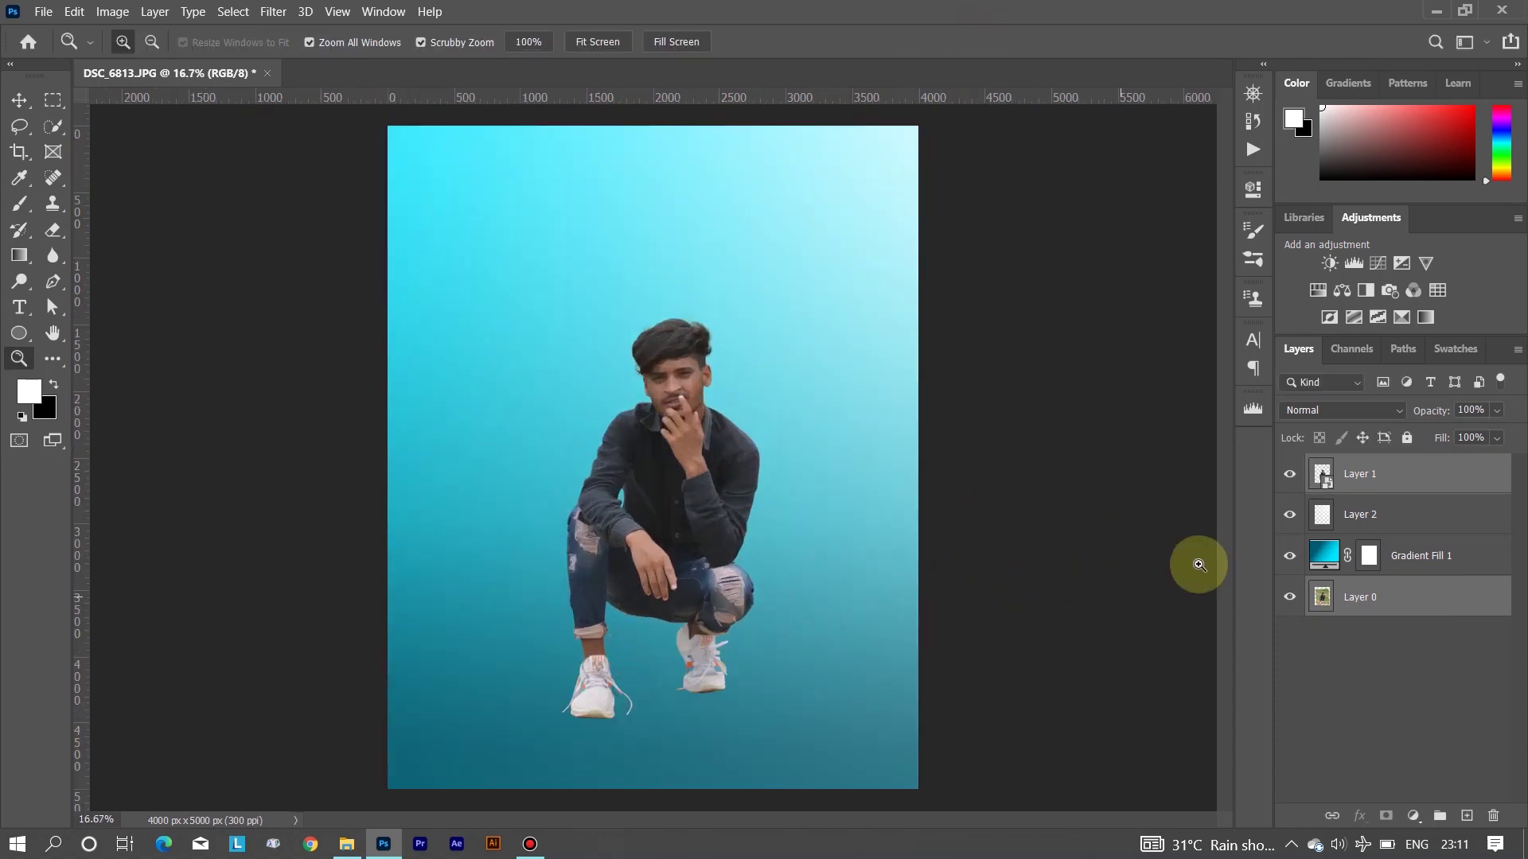
Add Layer 3 and set up a soft black brush at 60% flow, size 175
left_click(1401, 519)
left_click(1291, 515)
left_click(1467, 816)
left_click(709, 700)
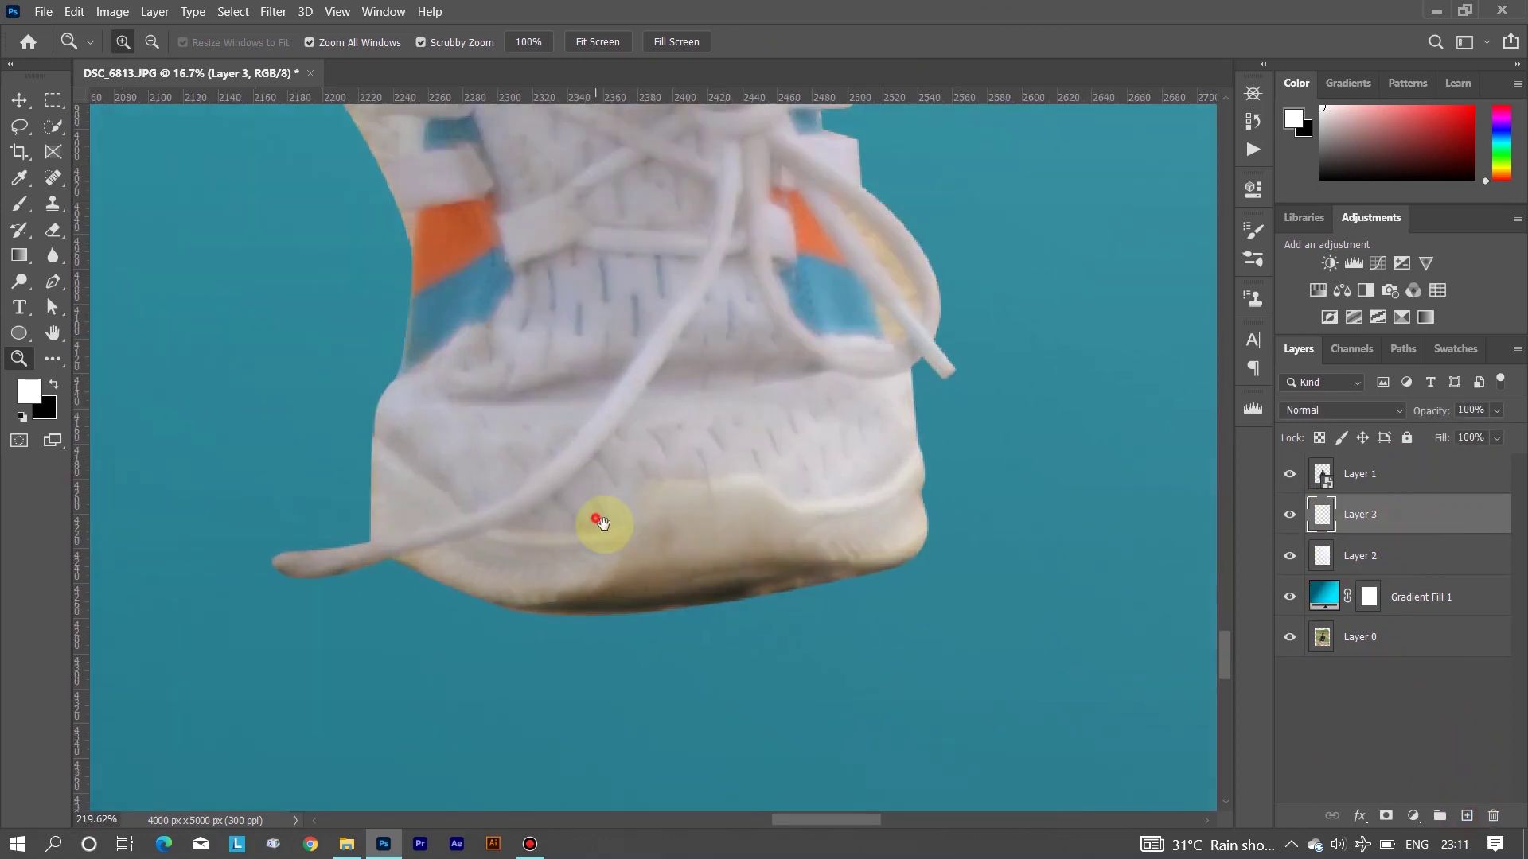
left_click(20, 204)
right_click(398, 477)
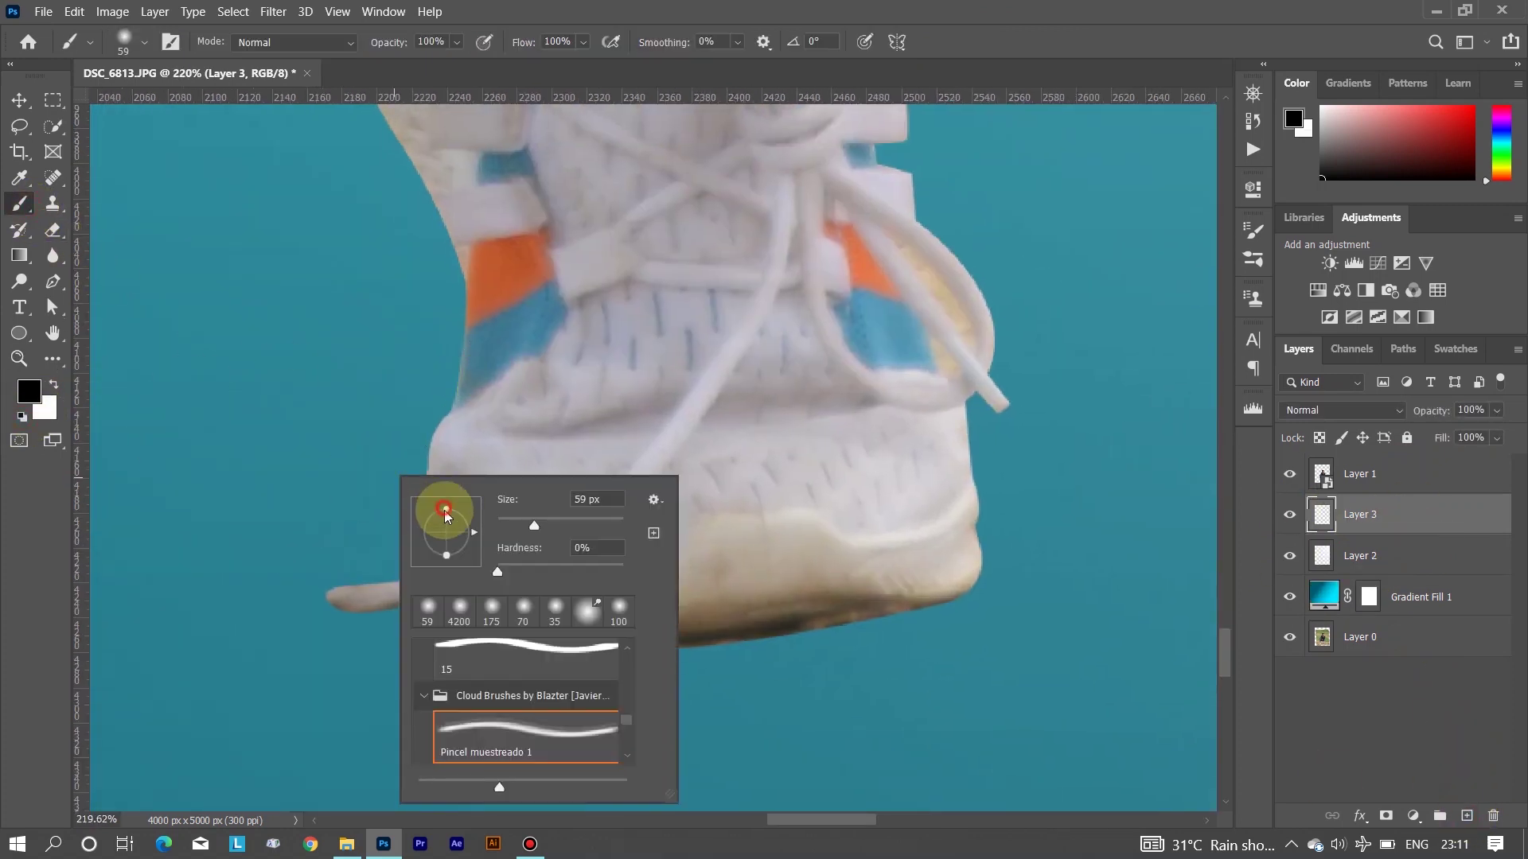
left_click_drag(585, 52, 460, 45)
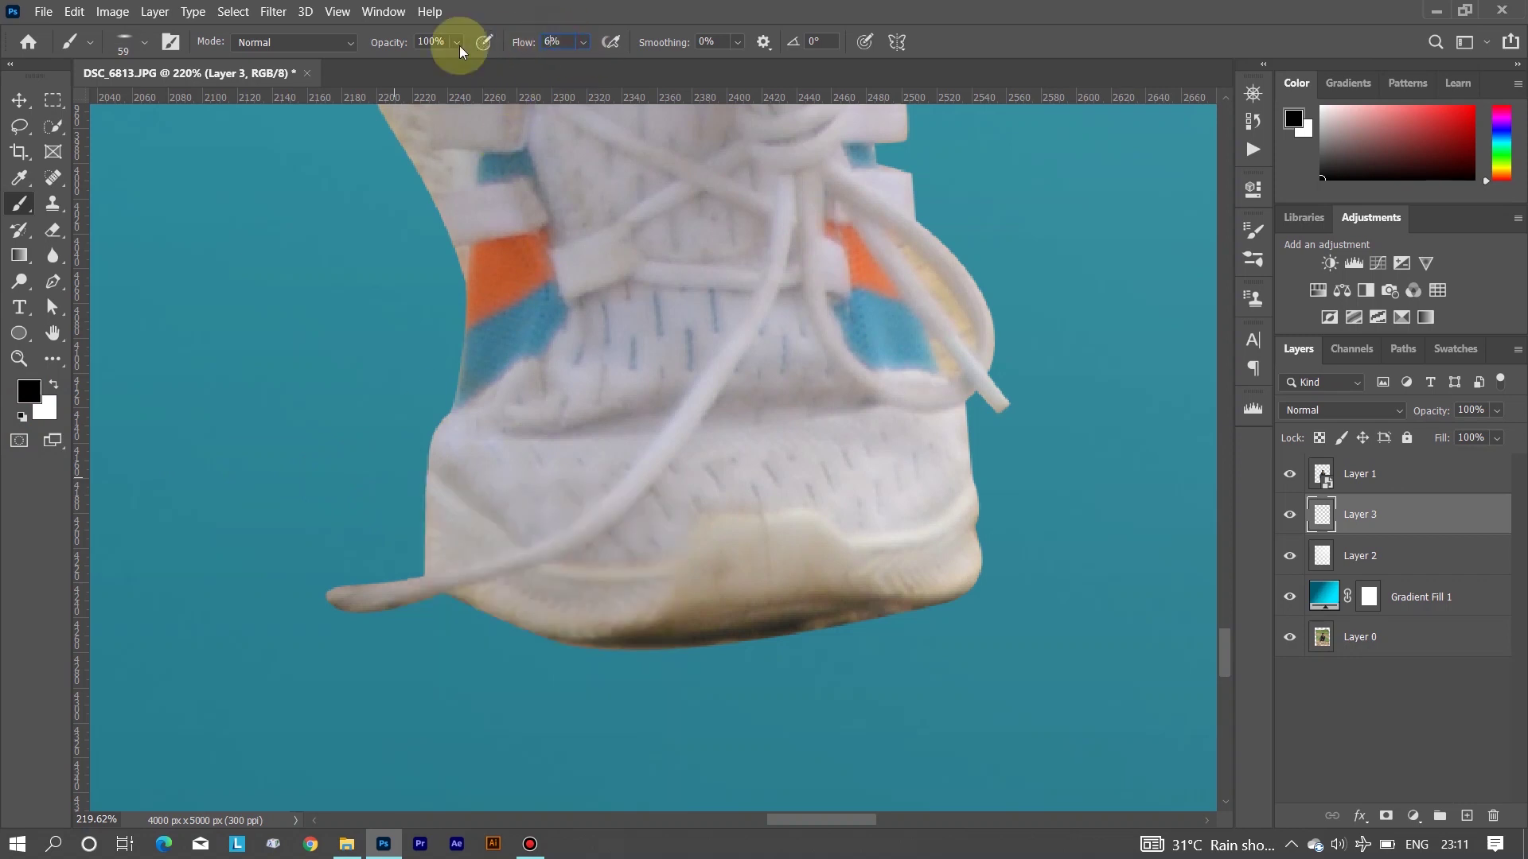
key("bracketright")
key("bracketright")
key("bracketright")
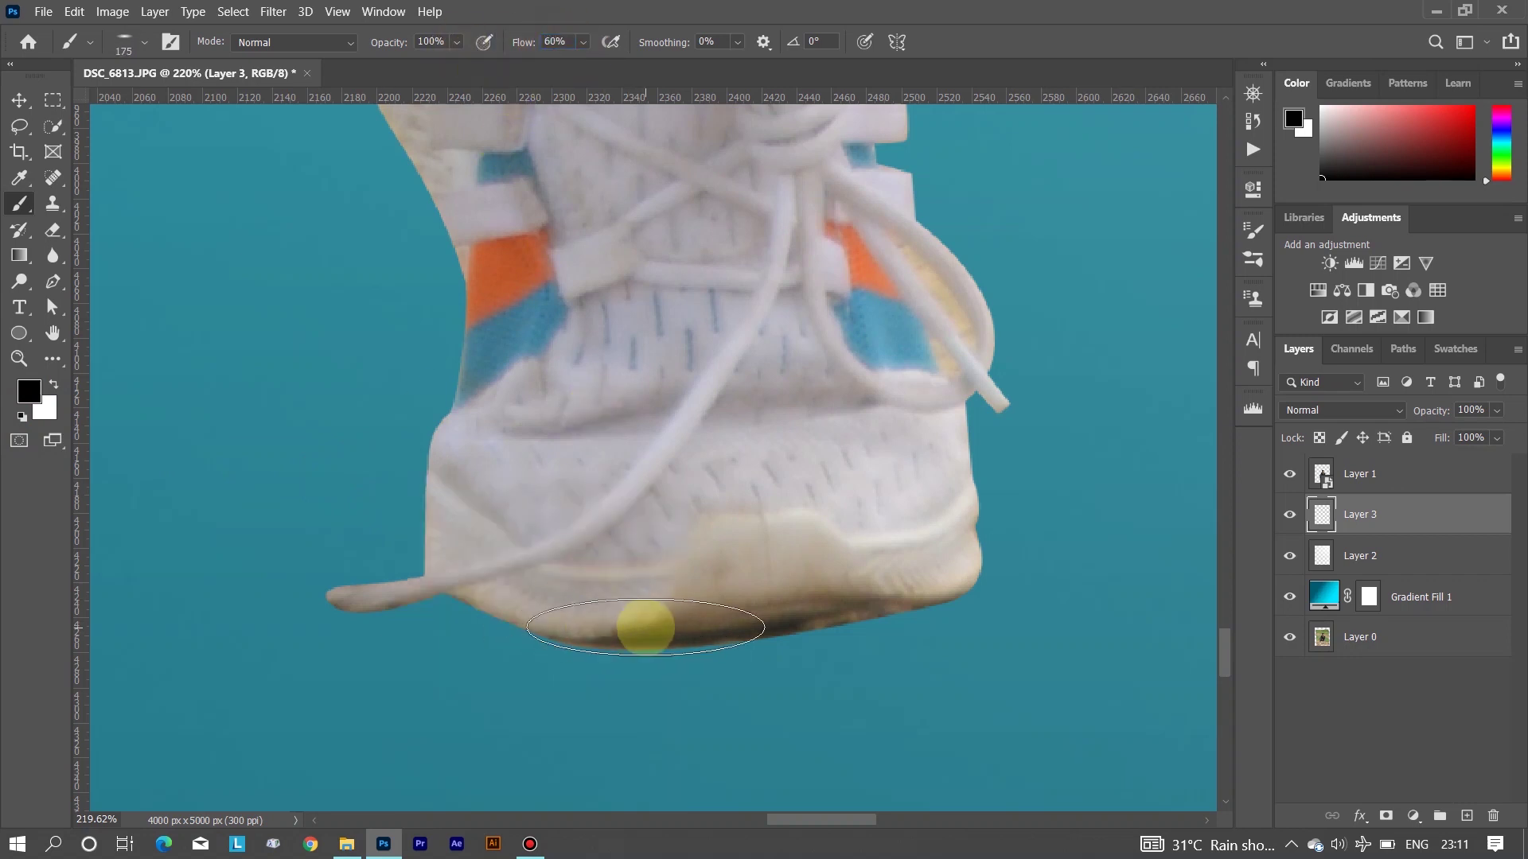
Paint soft dark contact shadows under the soles of both shoes
left_click_drag(633, 621, 703, 619)
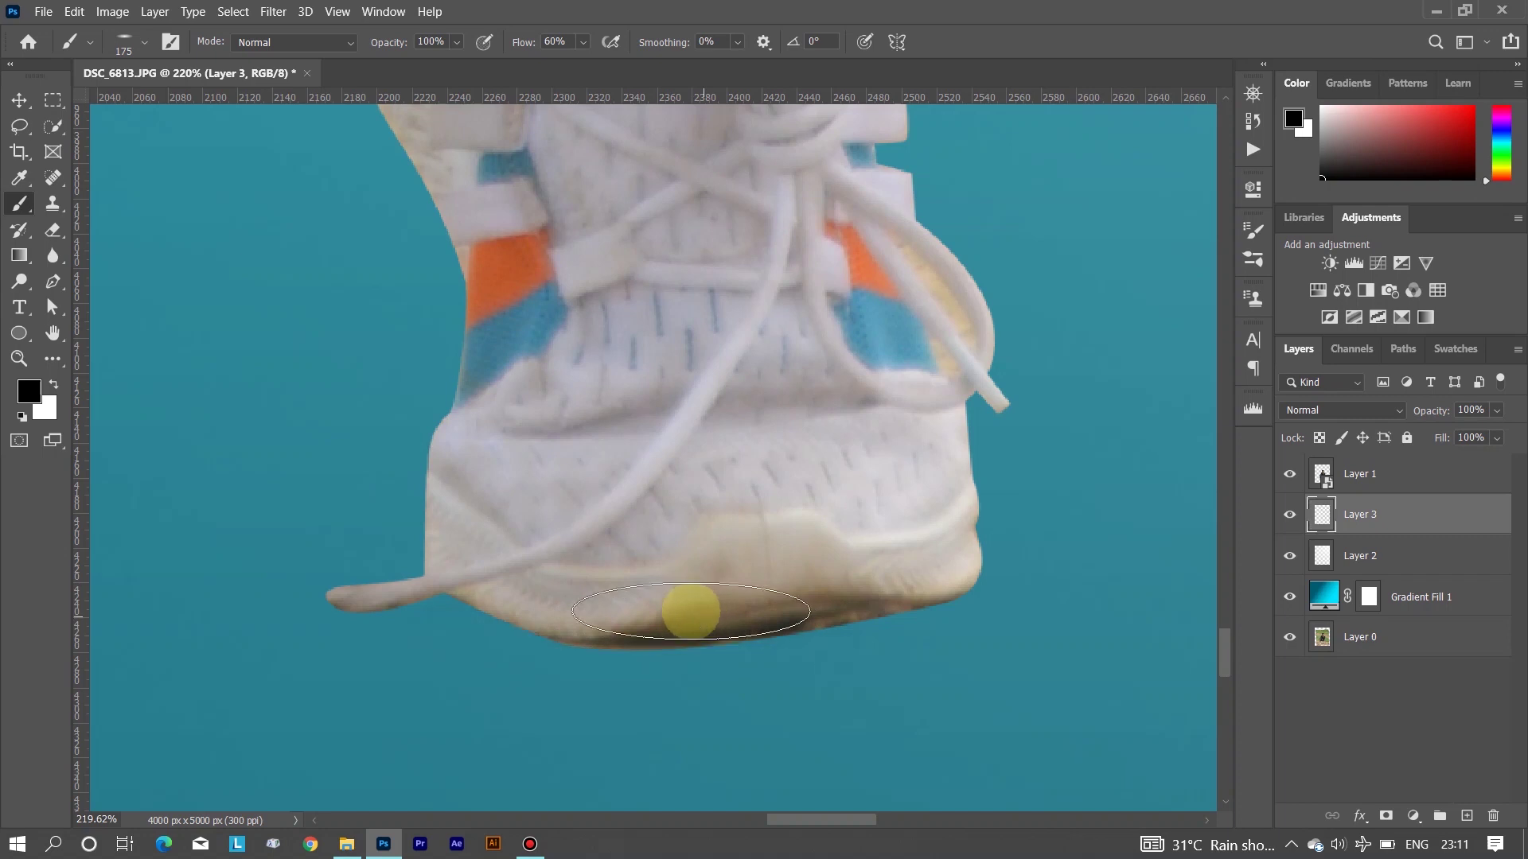
right_click(692, 611)
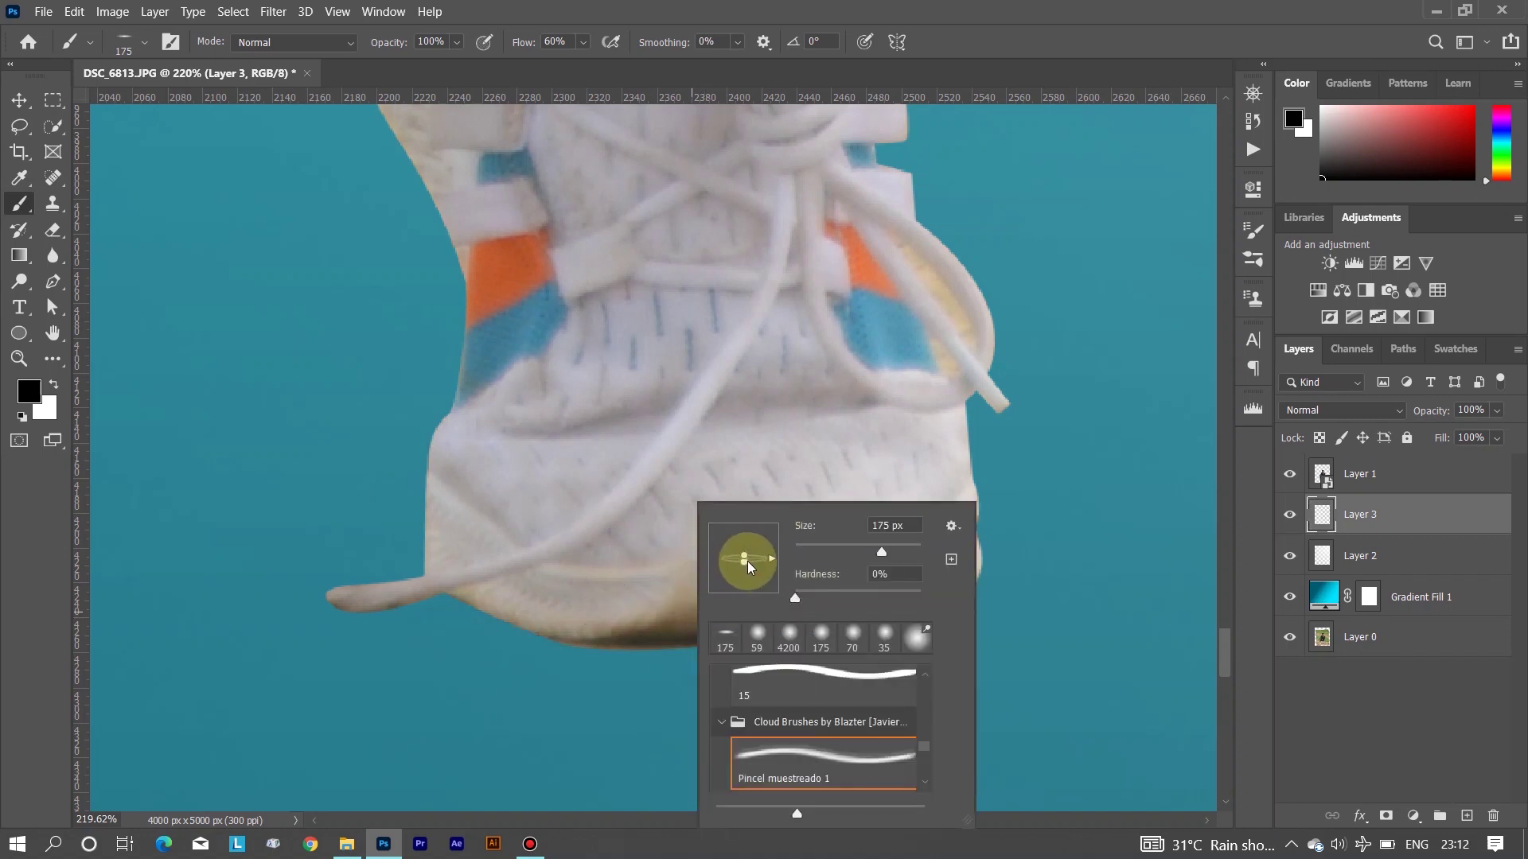
key("Return")
mouse_move(682, 631)
left_mouse_down()
mouse_move(852, 618)
mouse_move(635, 635)
mouse_move(791, 659)
mouse_move(681, 662)
left_mouse_up()
key("bracketleft")
key("bracketleft")
key("bracketleft")
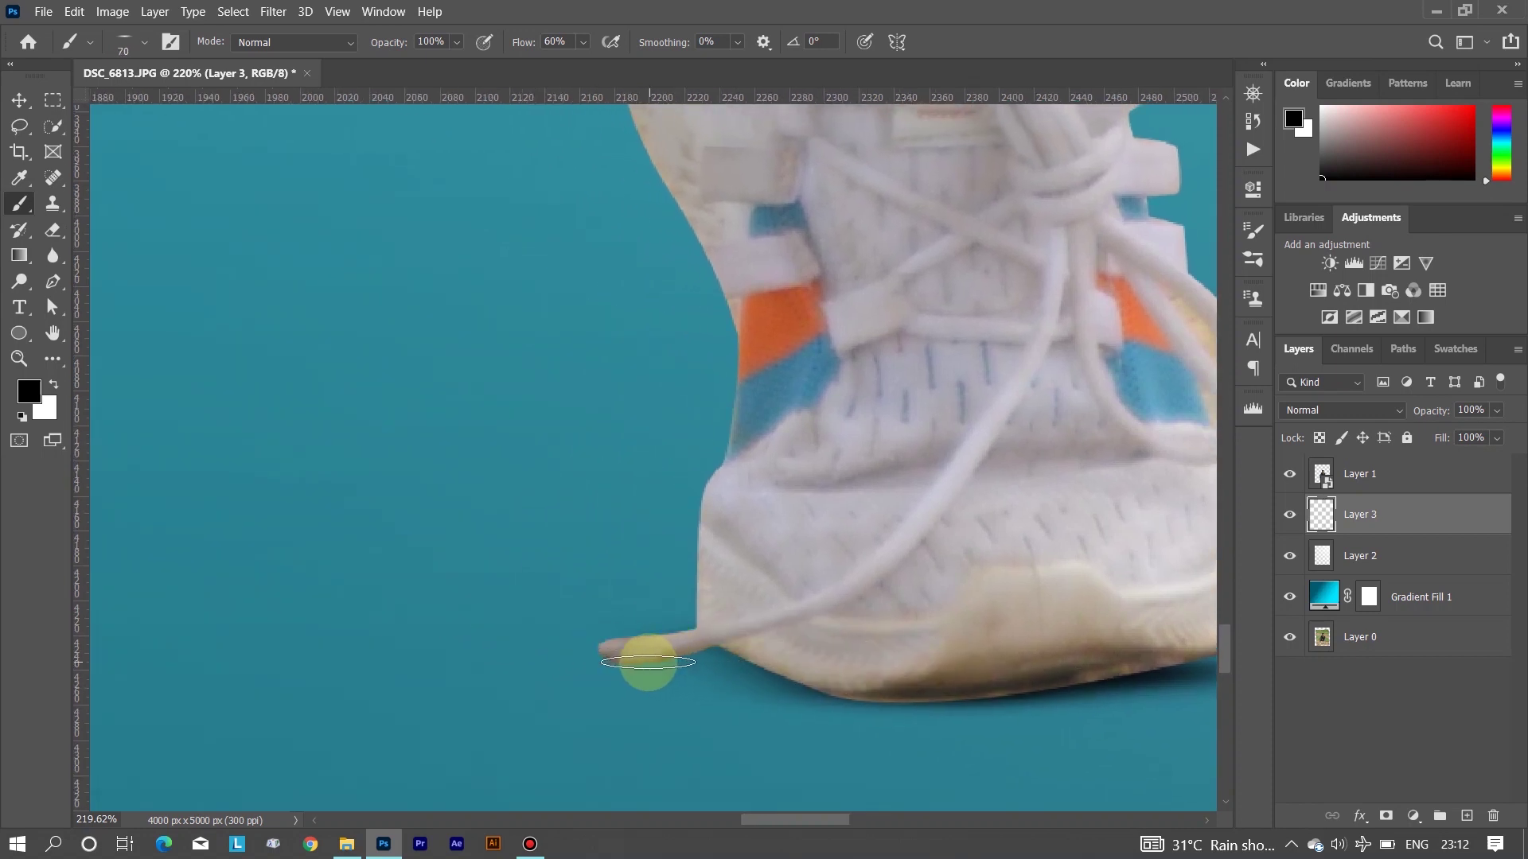
mouse_move(667, 626)
left_mouse_down()
mouse_move(485, 491)
mouse_move(826, 498)
left_mouse_up()
key("bracketright")
key("bracketright")
key("bracketright")
key("bracketright")
key("bracketright")
mouse_move(637, 552)
left_mouse_down()
mouse_move(385, 522)
mouse_move(557, 667)
left_mouse_up()
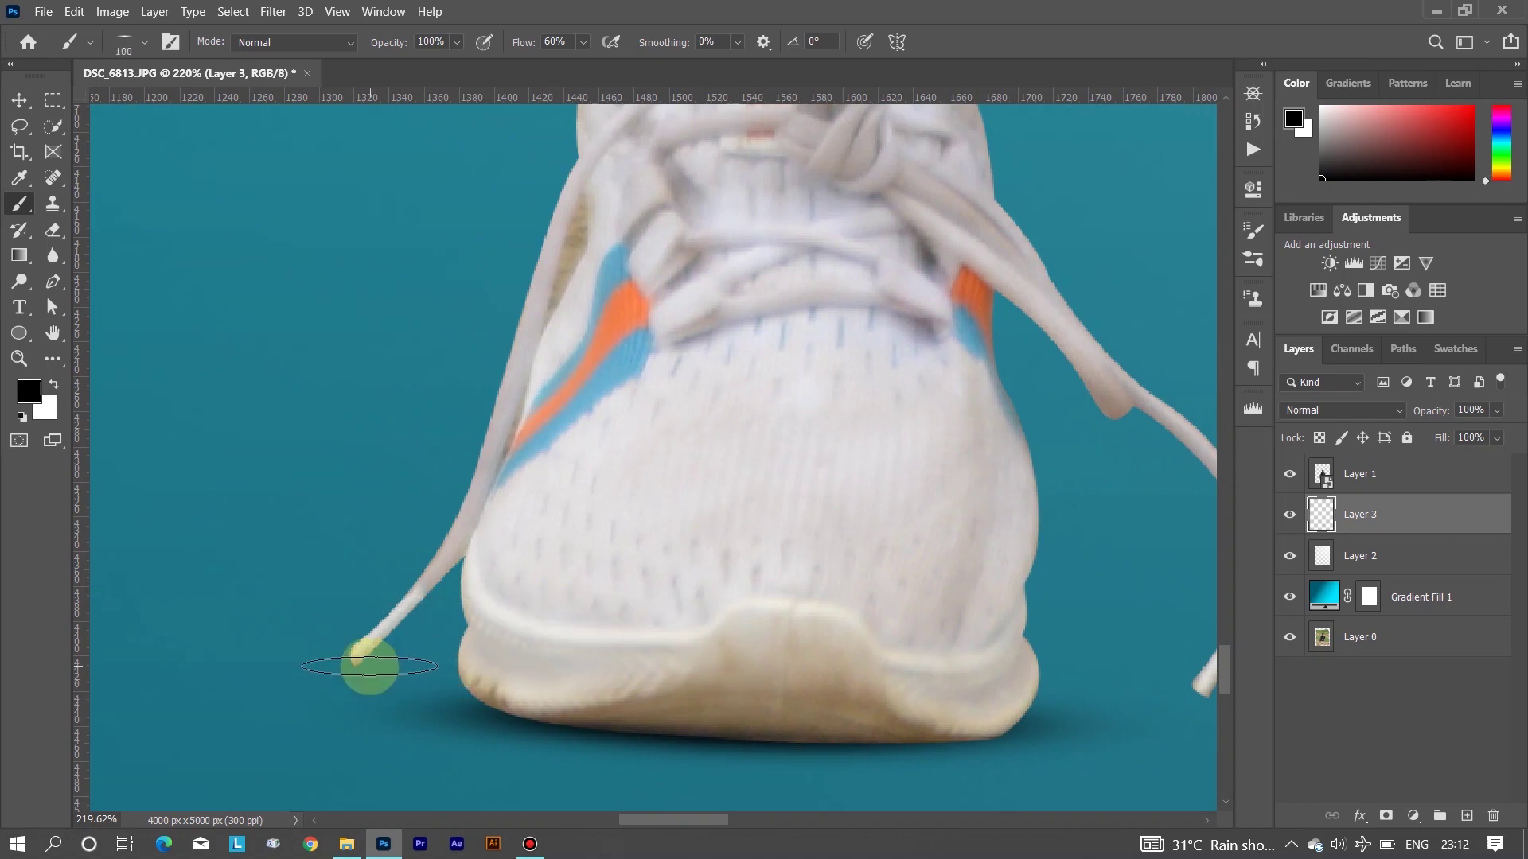
Dab a small shadow under the shoelace tip, then reselect the man's cutout layer
mouse_move(351, 665)
left_mouse_down()
mouse_move(385, 686)
mouse_move(478, 637)
mouse_move(835, 653)
left_mouse_up()
right_click(627, 595)
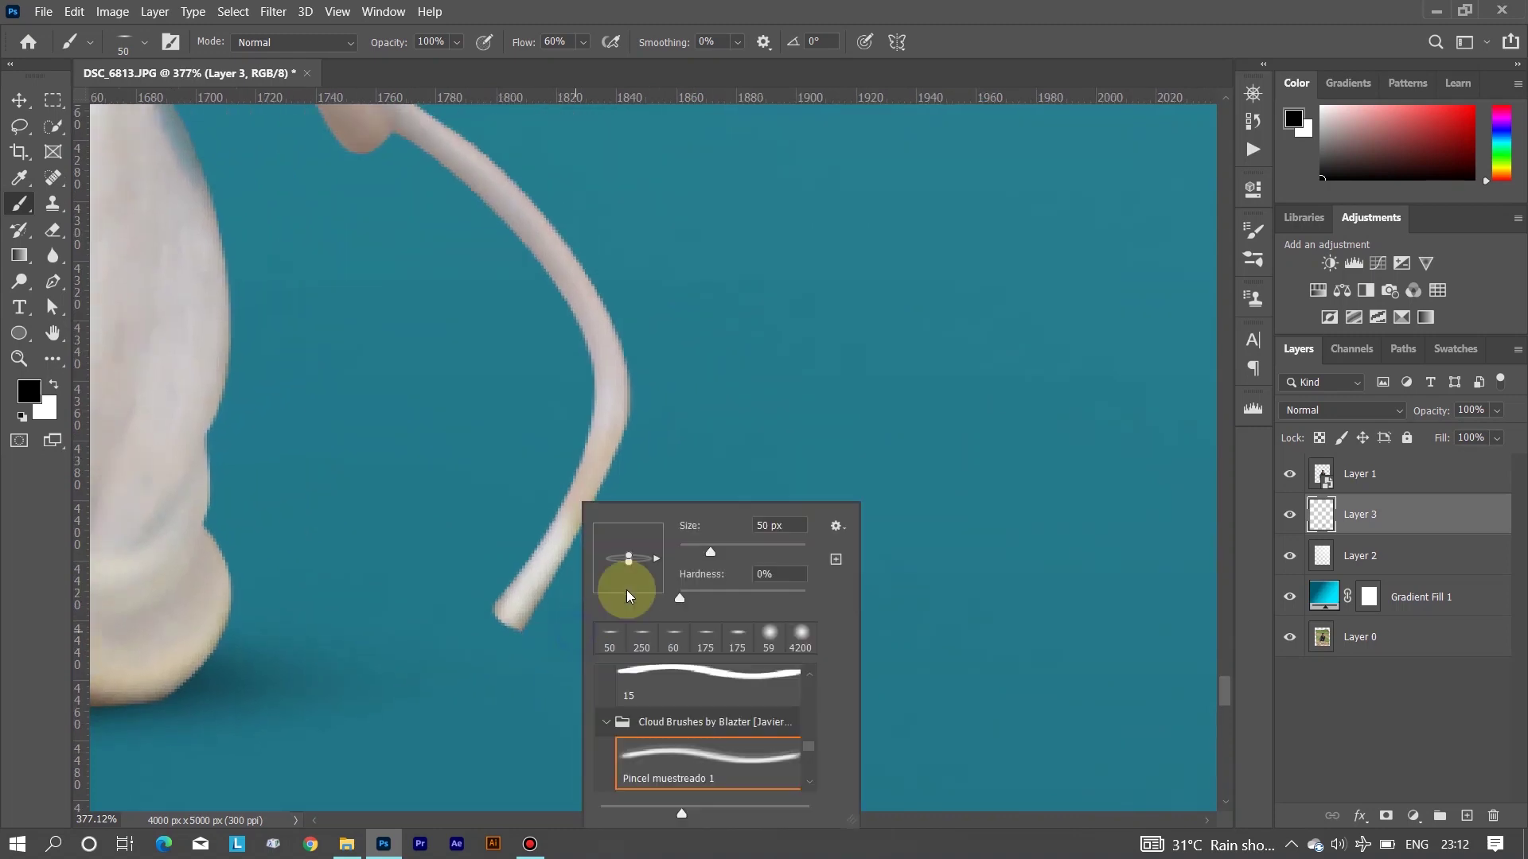
left_click(551, 615)
mouse_move(825, 491)
left_mouse_down()
mouse_move(749, 549)
mouse_move(708, 555)
left_mouse_up()
right_click(708, 556)
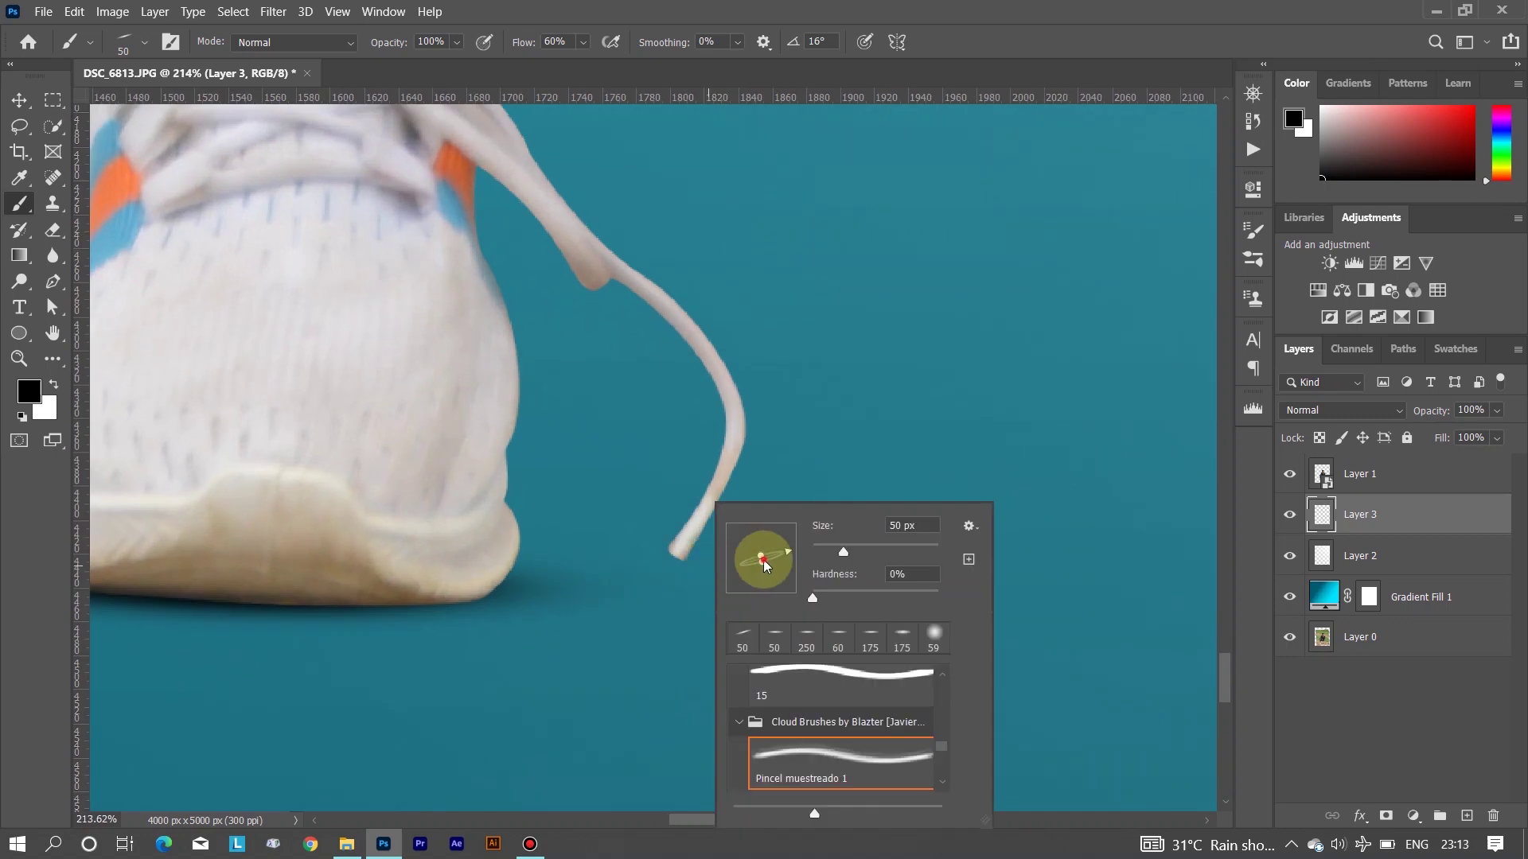
key("Escape")
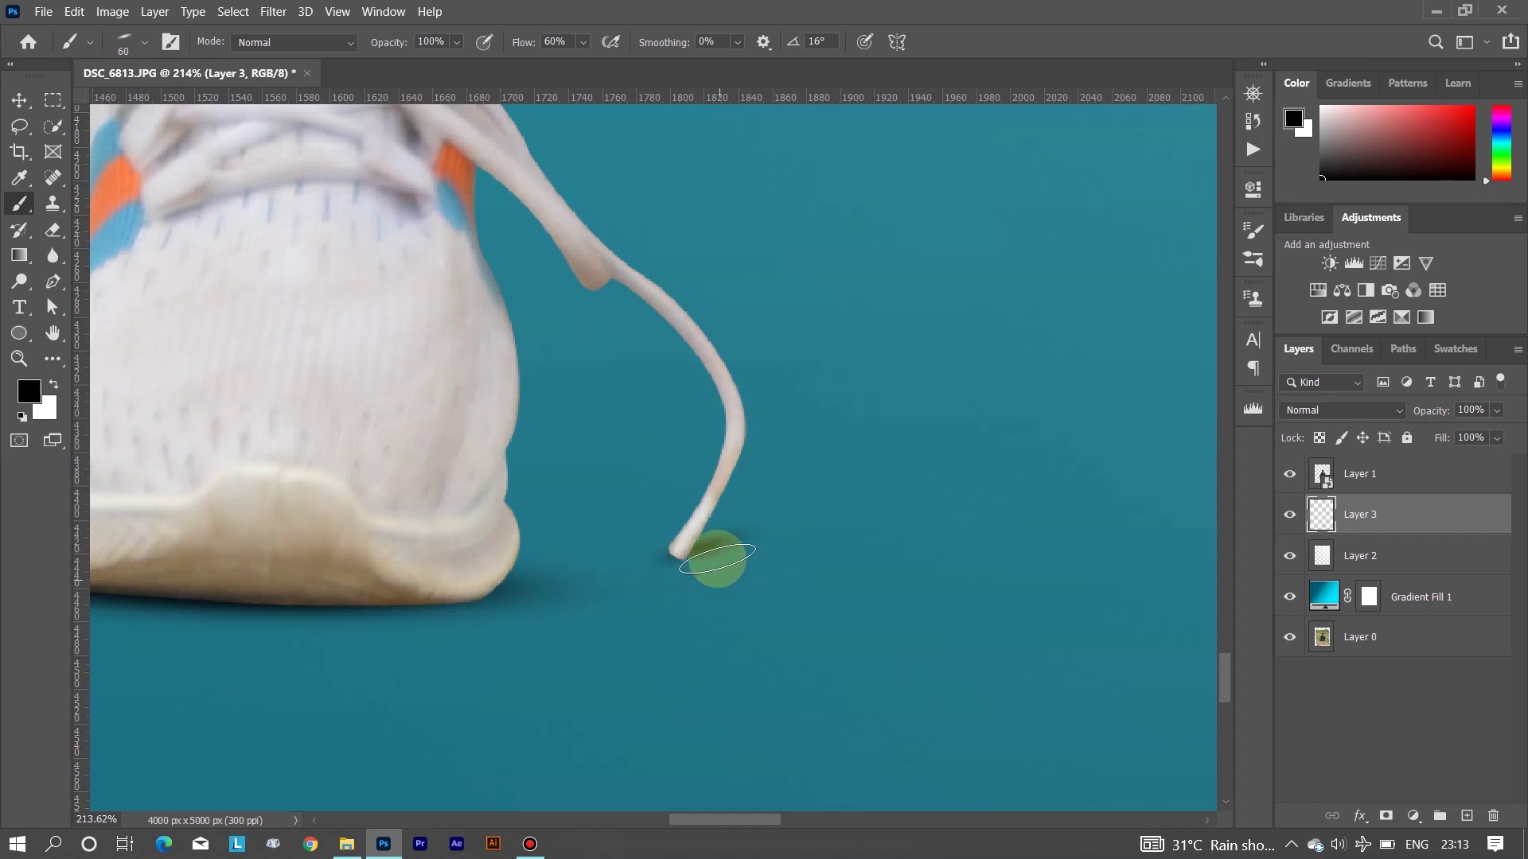
scroll(700, 551, "up", 5)
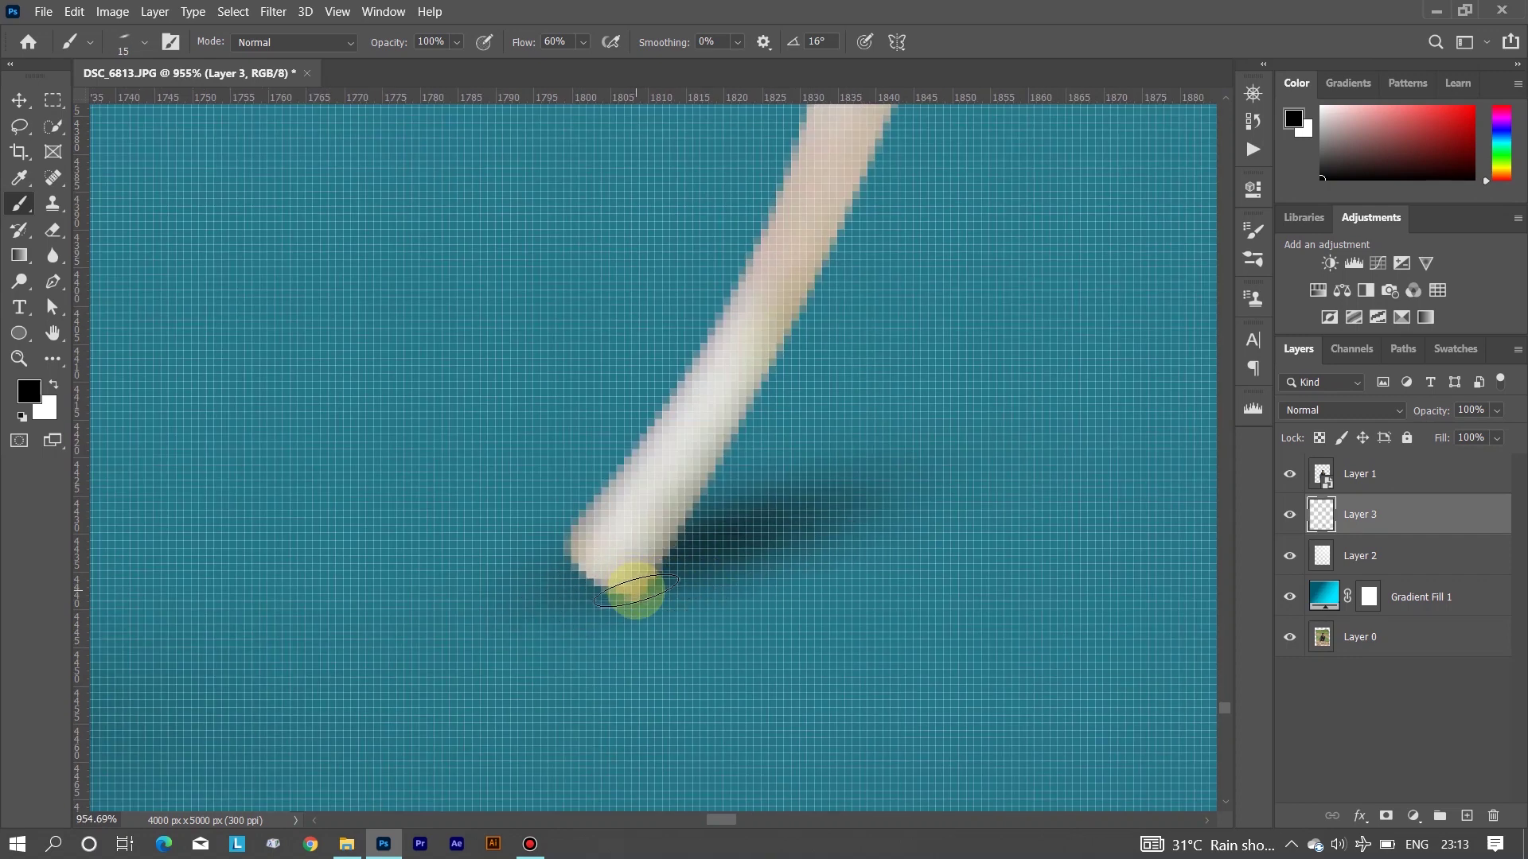
scroll(614, 559, "down", 5)
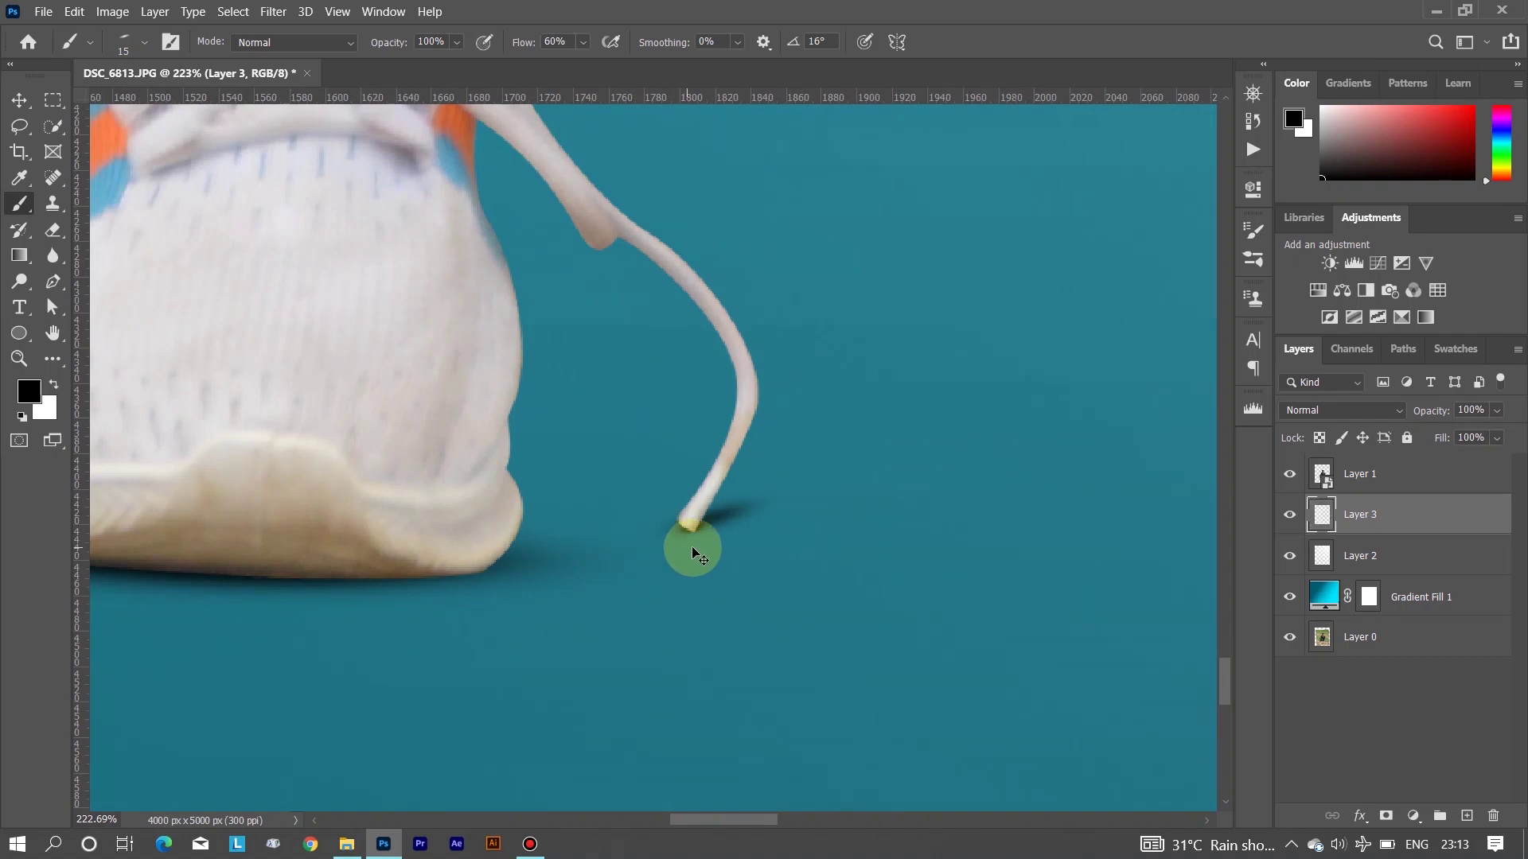
scroll(691, 546, "down", 3)
scroll(621, 583, "down", 3)
scroll(788, 503, "down", 1)
left_click(1392, 477)
Duplicate the man's layer and merge a fully dark Exposure adjustment into it, making a black silhouette
key("ctrl+j")
left_click(1392, 514)
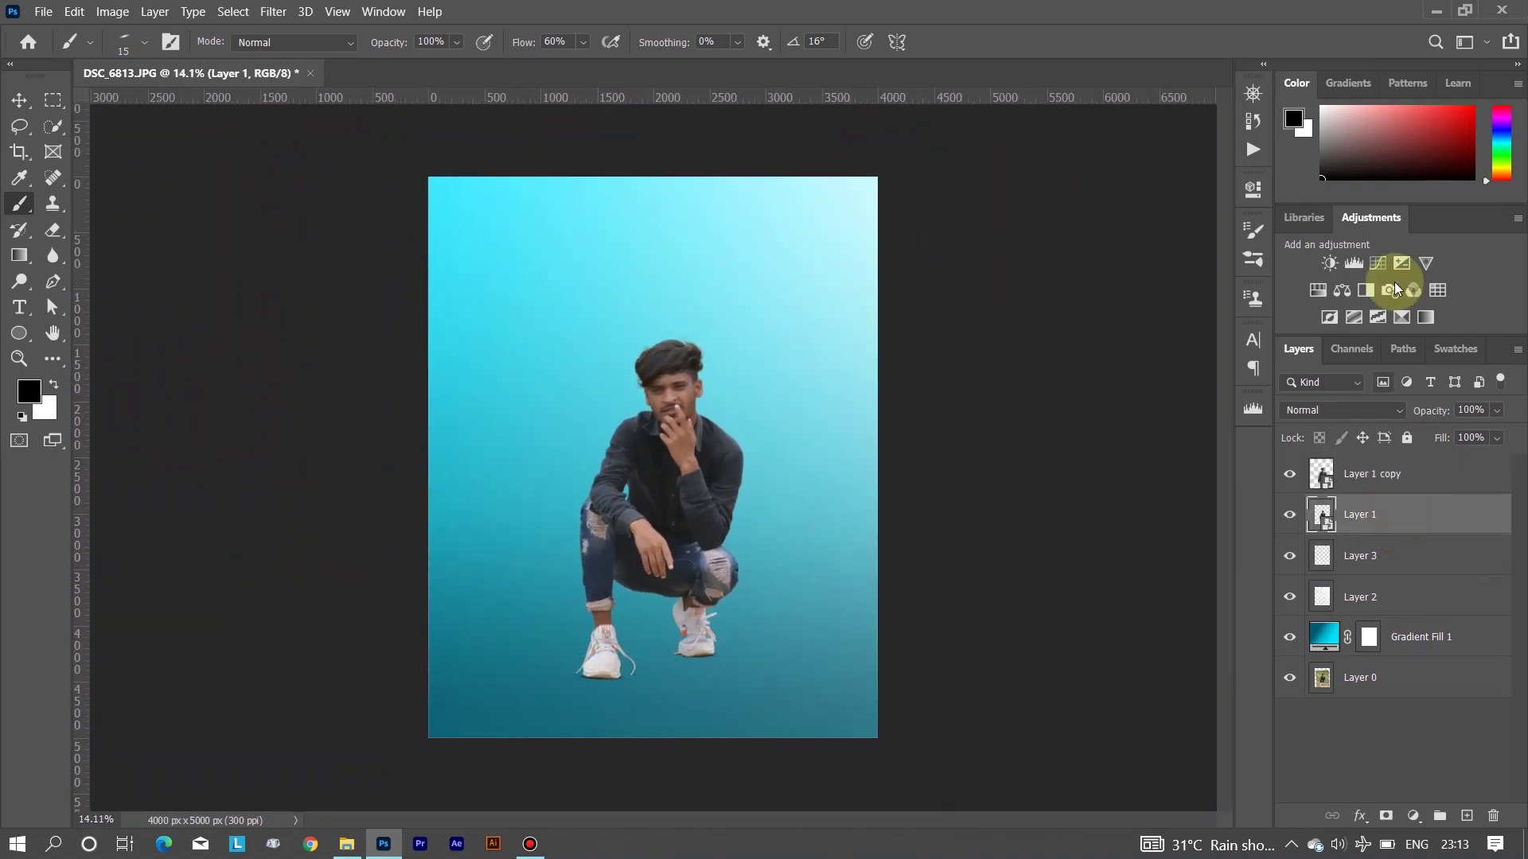
left_click(1402, 263)
left_click(965, 293)
left_click(1177, 528)
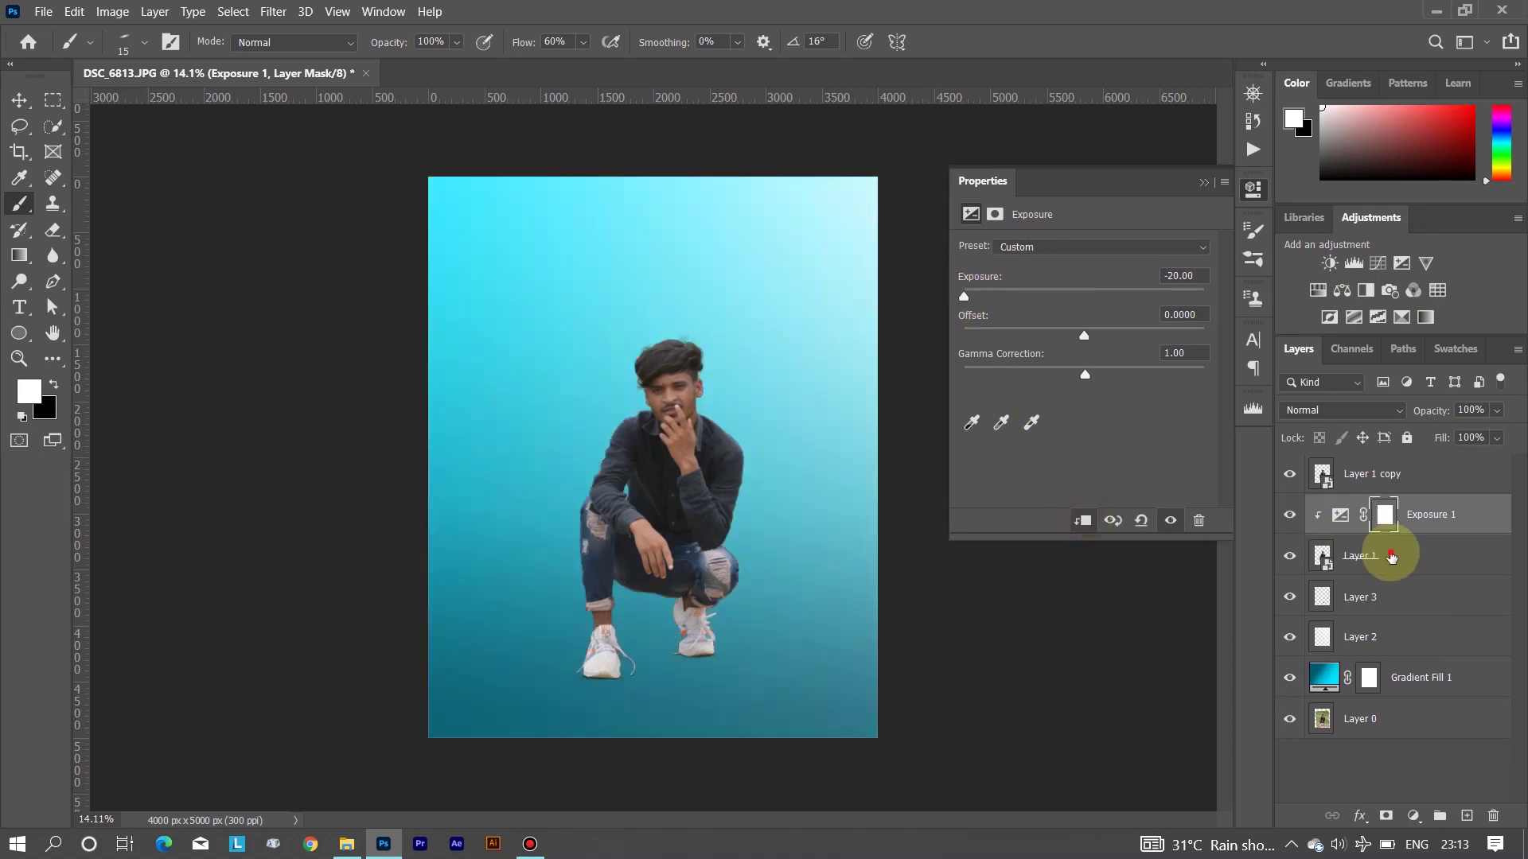
right_click(1385, 514)
left_click(1283, 577)
Flatten, skew and move the black silhouette into a ground shadow behind the feet
key("ctrl+t")
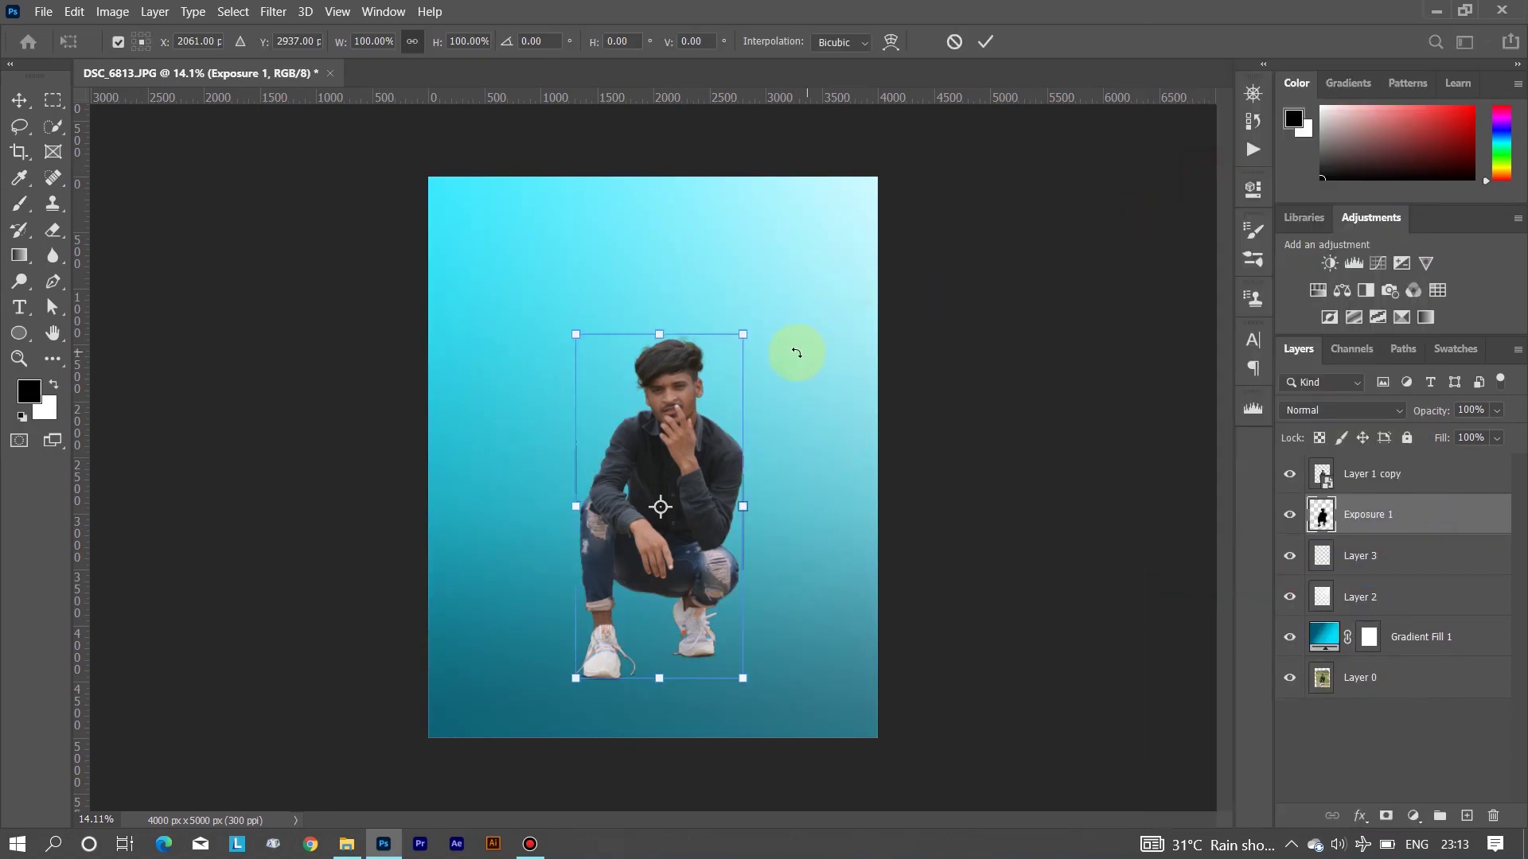
mouse_move(662, 334)
left_mouse_down()
mouse_move(297, 634)
mouse_move(282, 595)
left_mouse_up()
left_click_drag(683, 686, 799, 660)
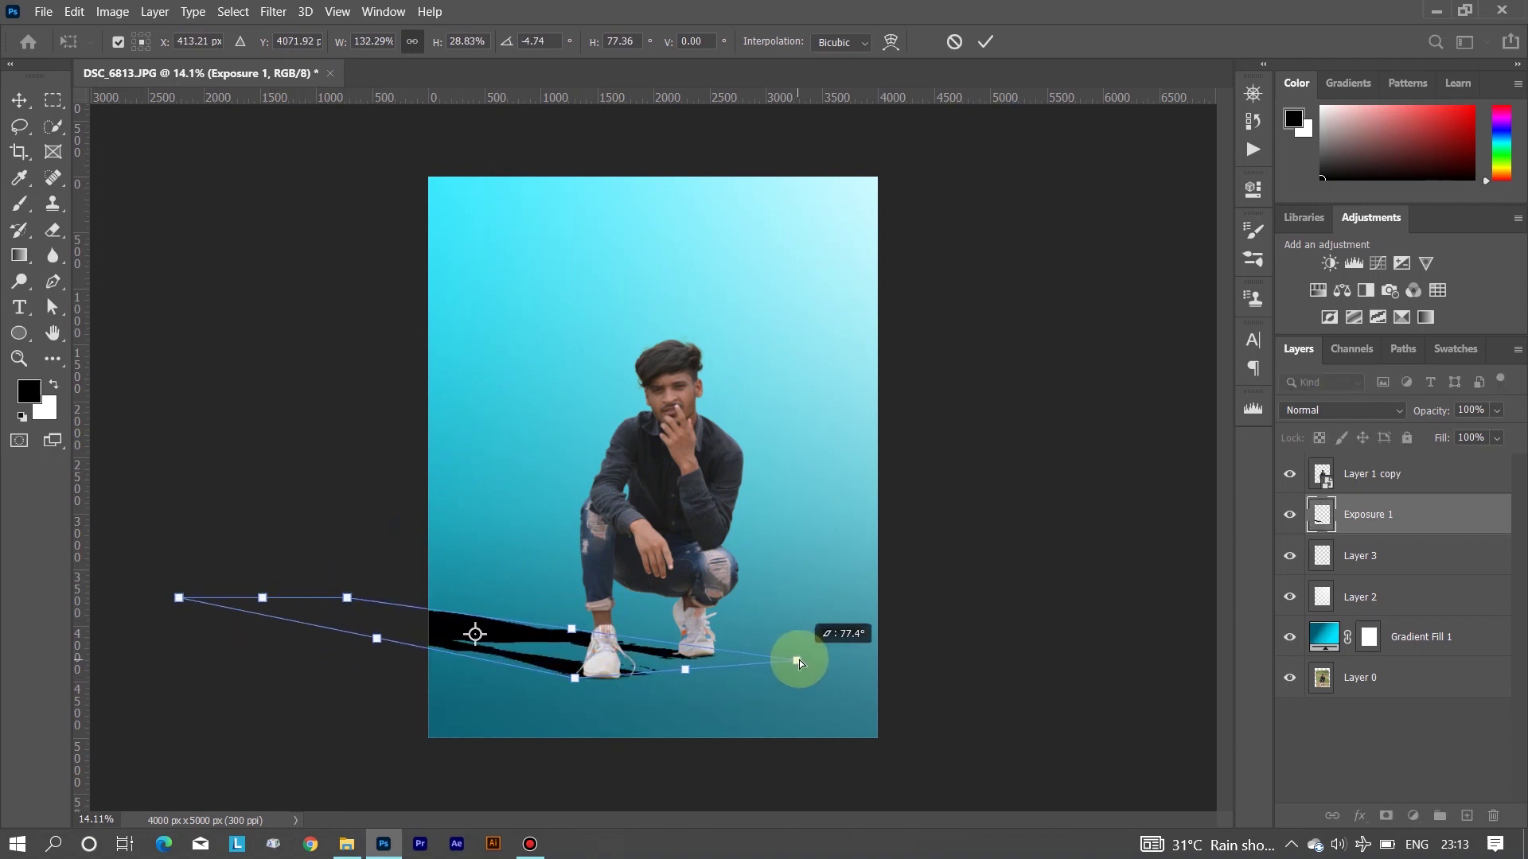
scroll(799, 660, "up", 5)
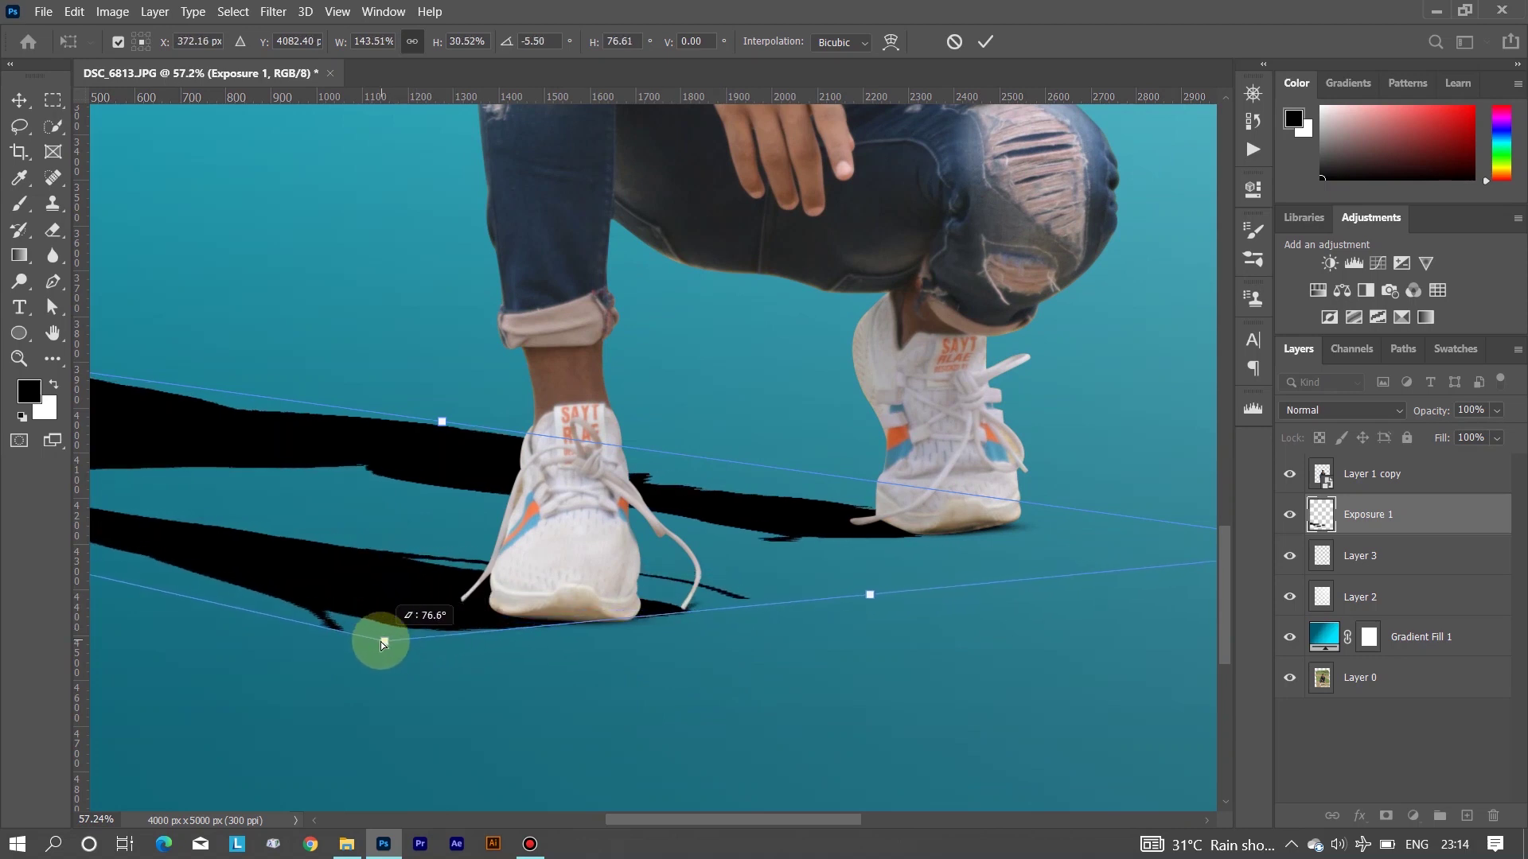
left_click_drag(429, 629, 507, 610)
left_click_drag(614, 566, 782, 572)
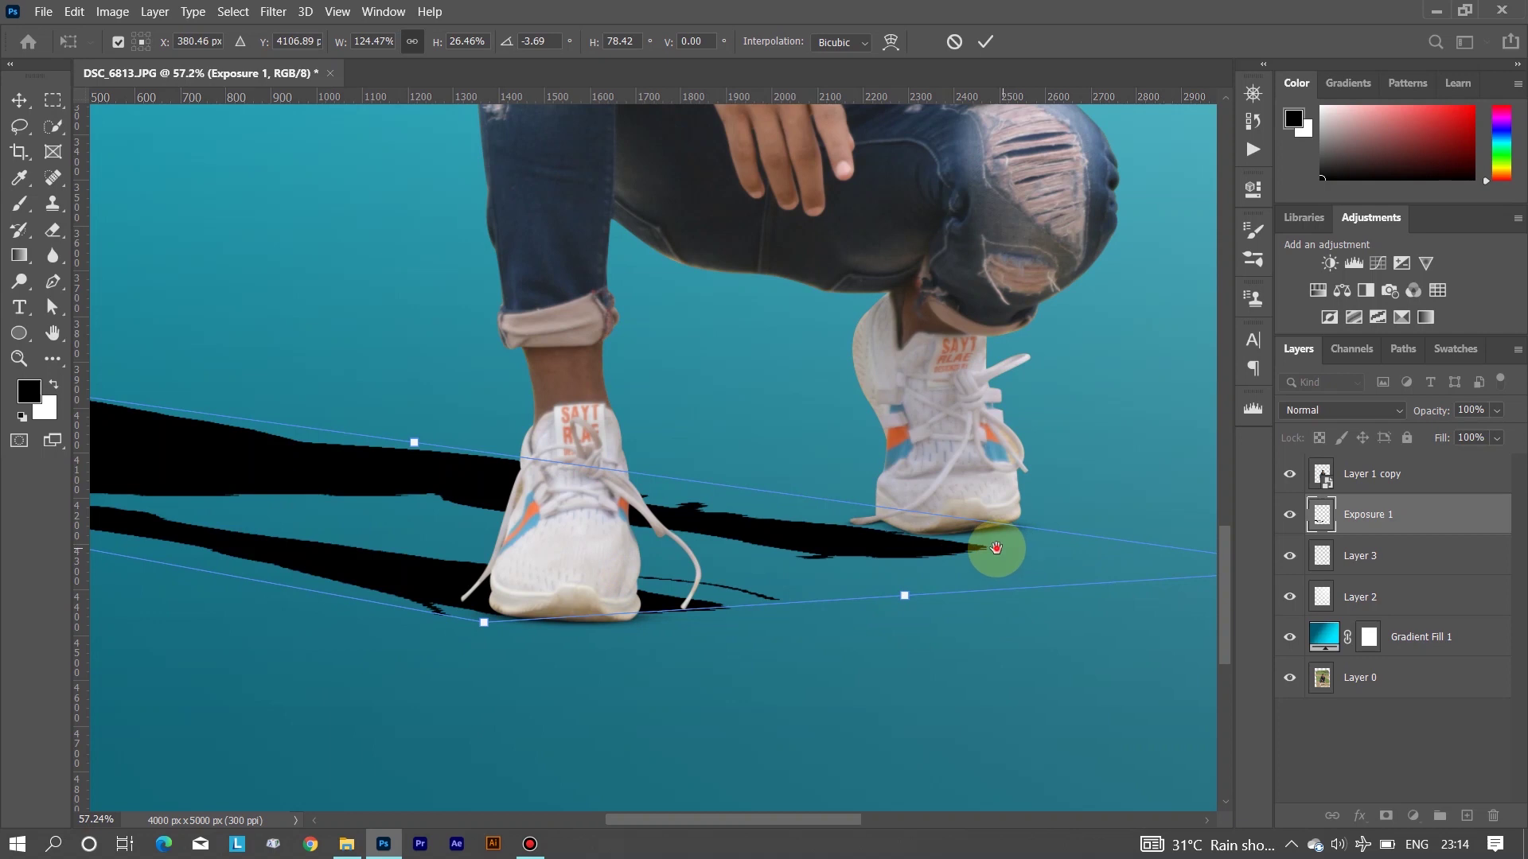
scroll(1114, 617, "right", 5)
Warp the shadow so it bends along the floor
left_click(890, 42)
left_click_drag(1108, 614, 1114, 551)
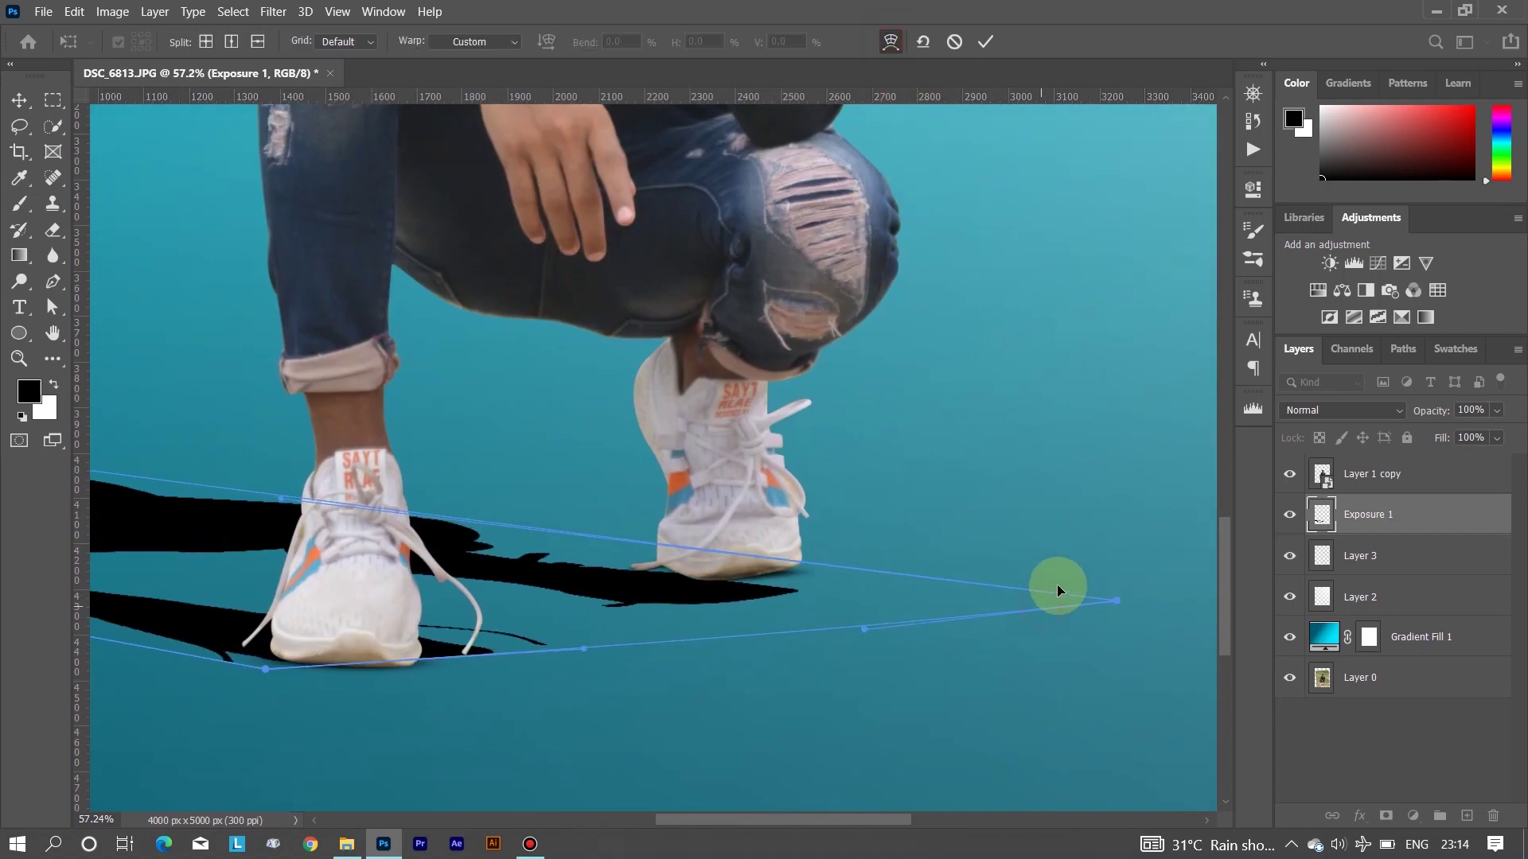
left_click_drag(910, 586, 665, 587)
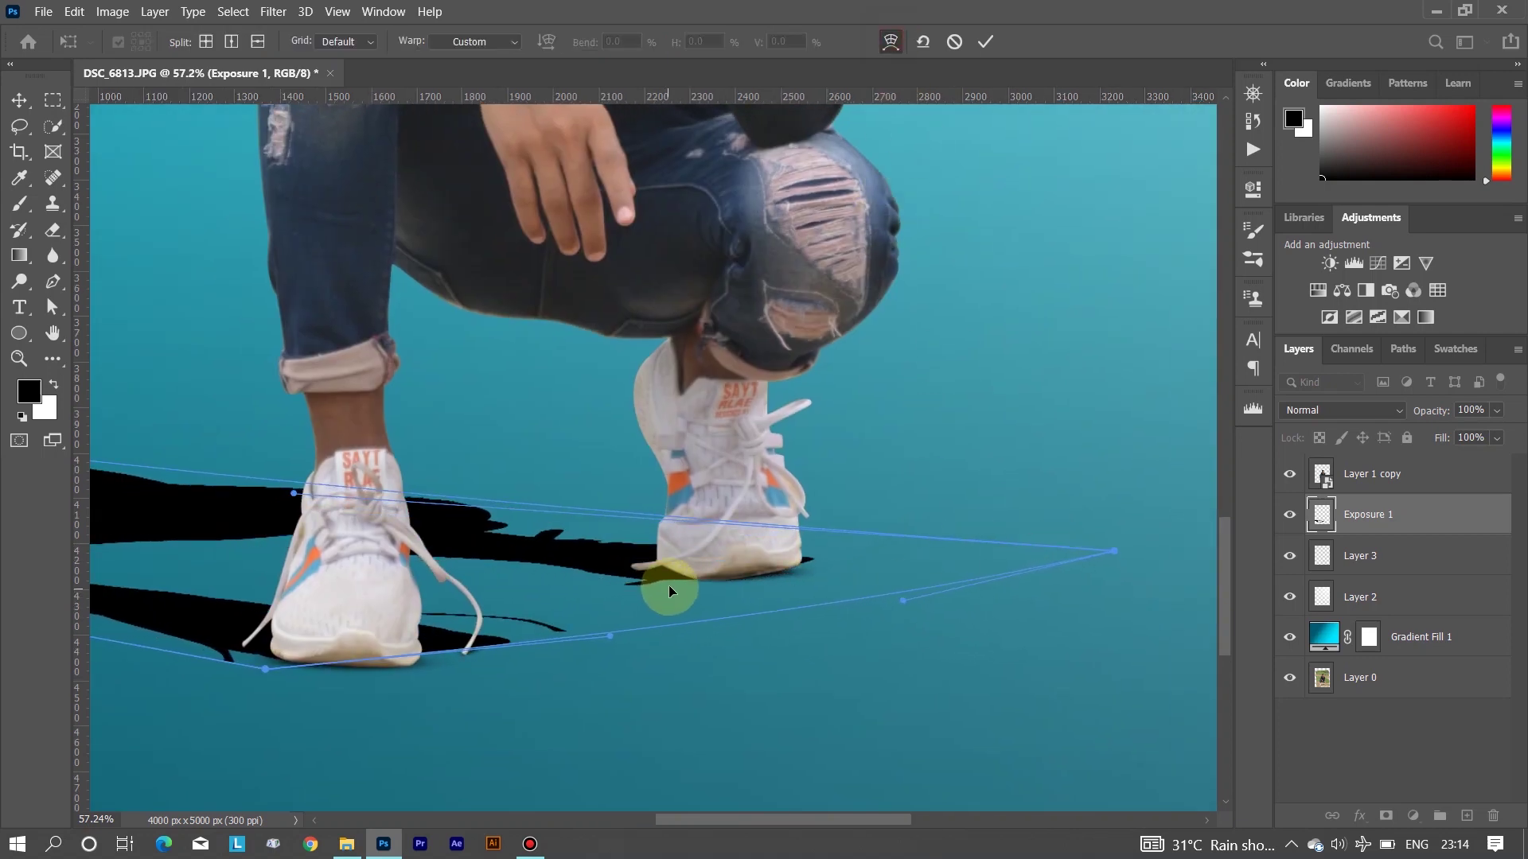
left_click_drag(368, 633, 383, 639)
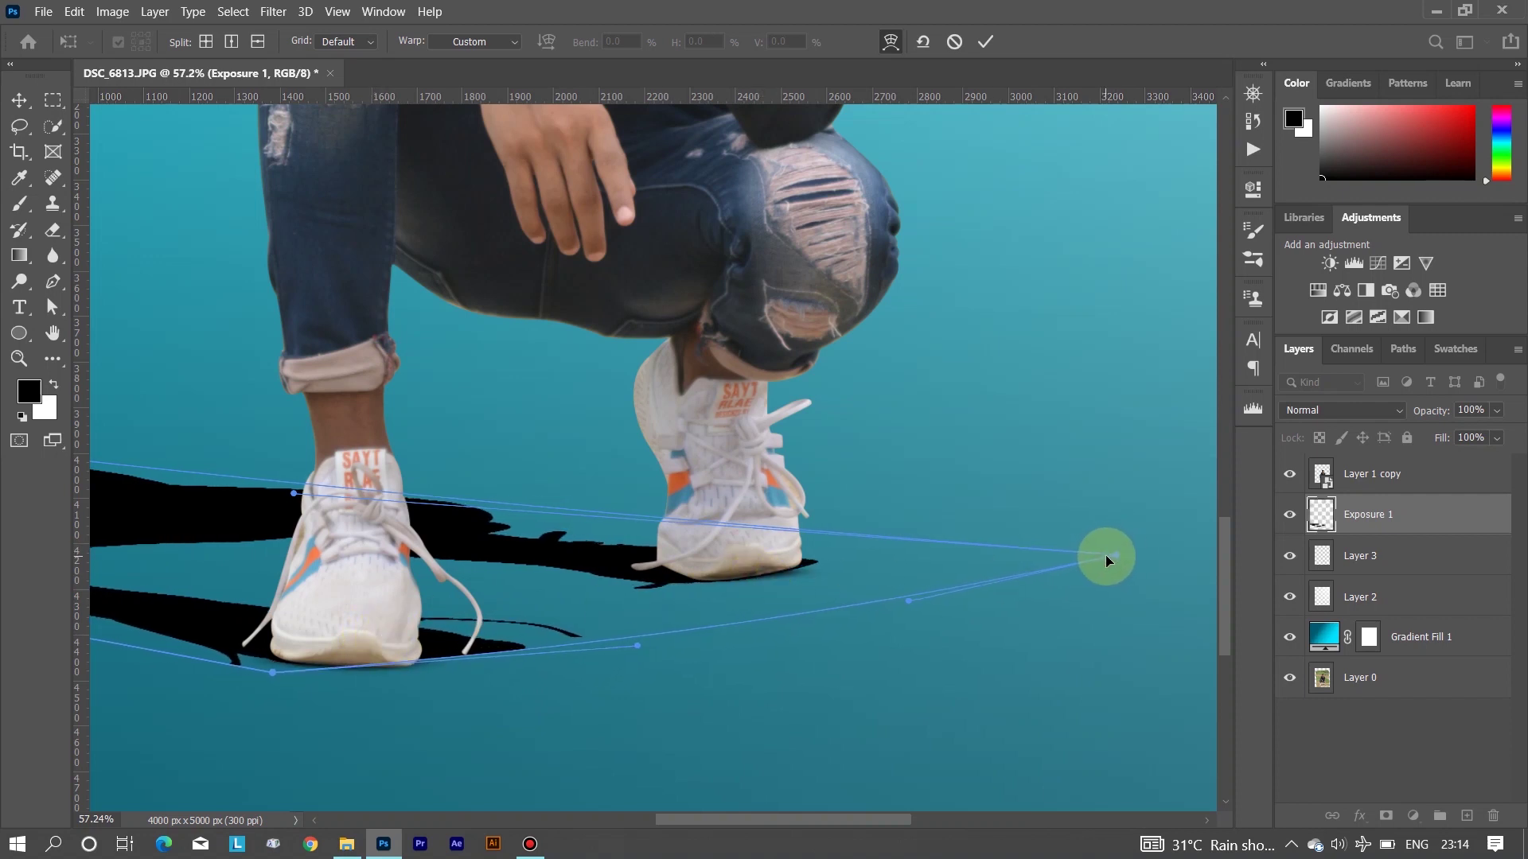
Commit the warp and erase the stray shadow streak beside the right shoe with a smaller eraser
left_click(985, 42)
left_click(53, 230)
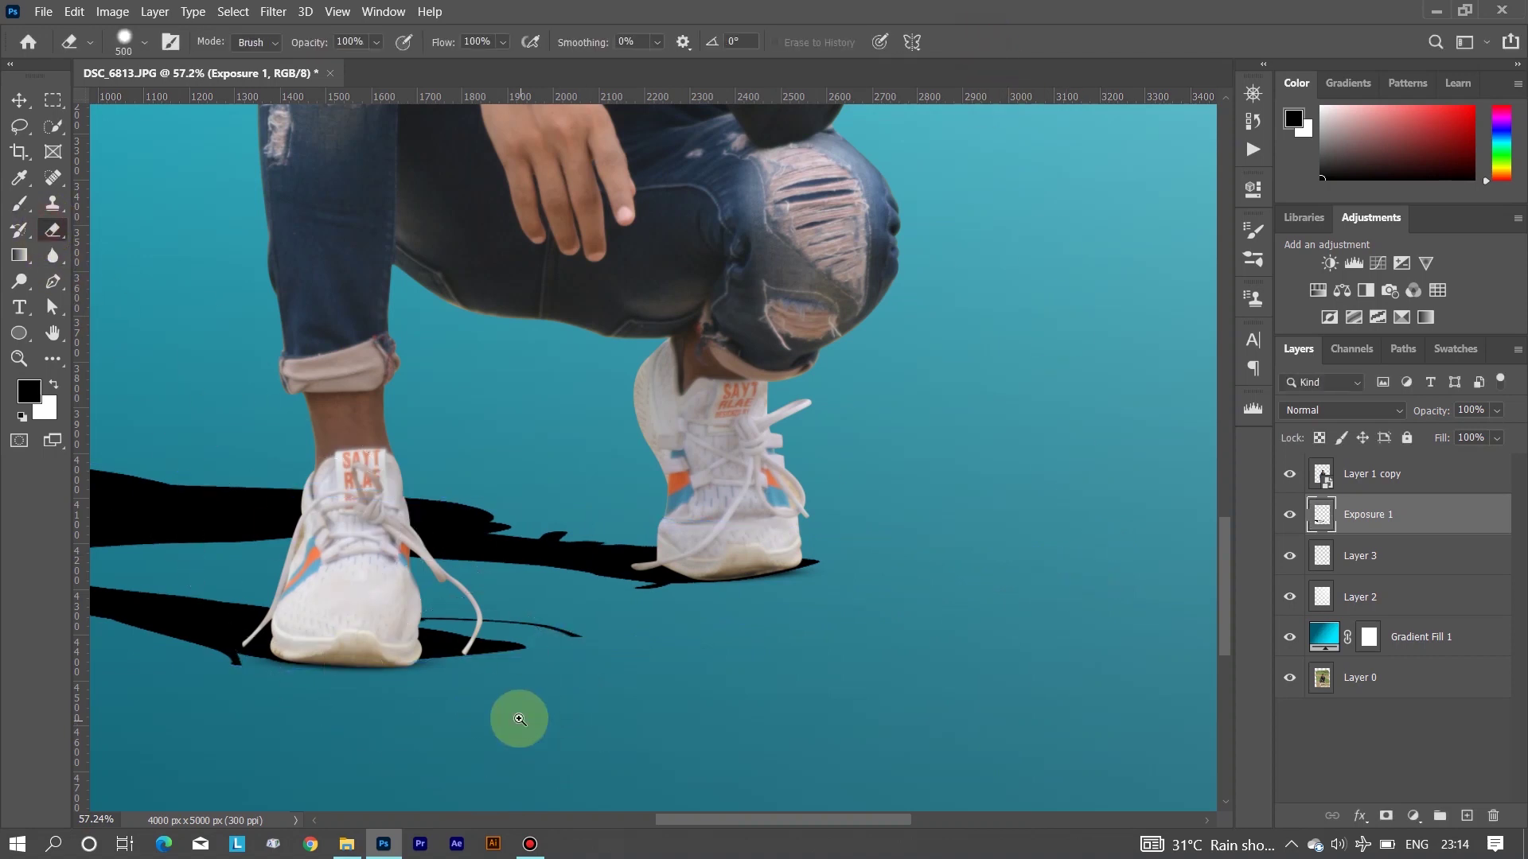
scroll(541, 700, "up", 4)
key("bracketleft")
key("bracketleft")
key("bracketleft")
mouse_move(478, 528)
left_mouse_down()
mouse_move(668, 573)
mouse_move(885, 548)
mouse_move(559, 611)
left_mouse_up()
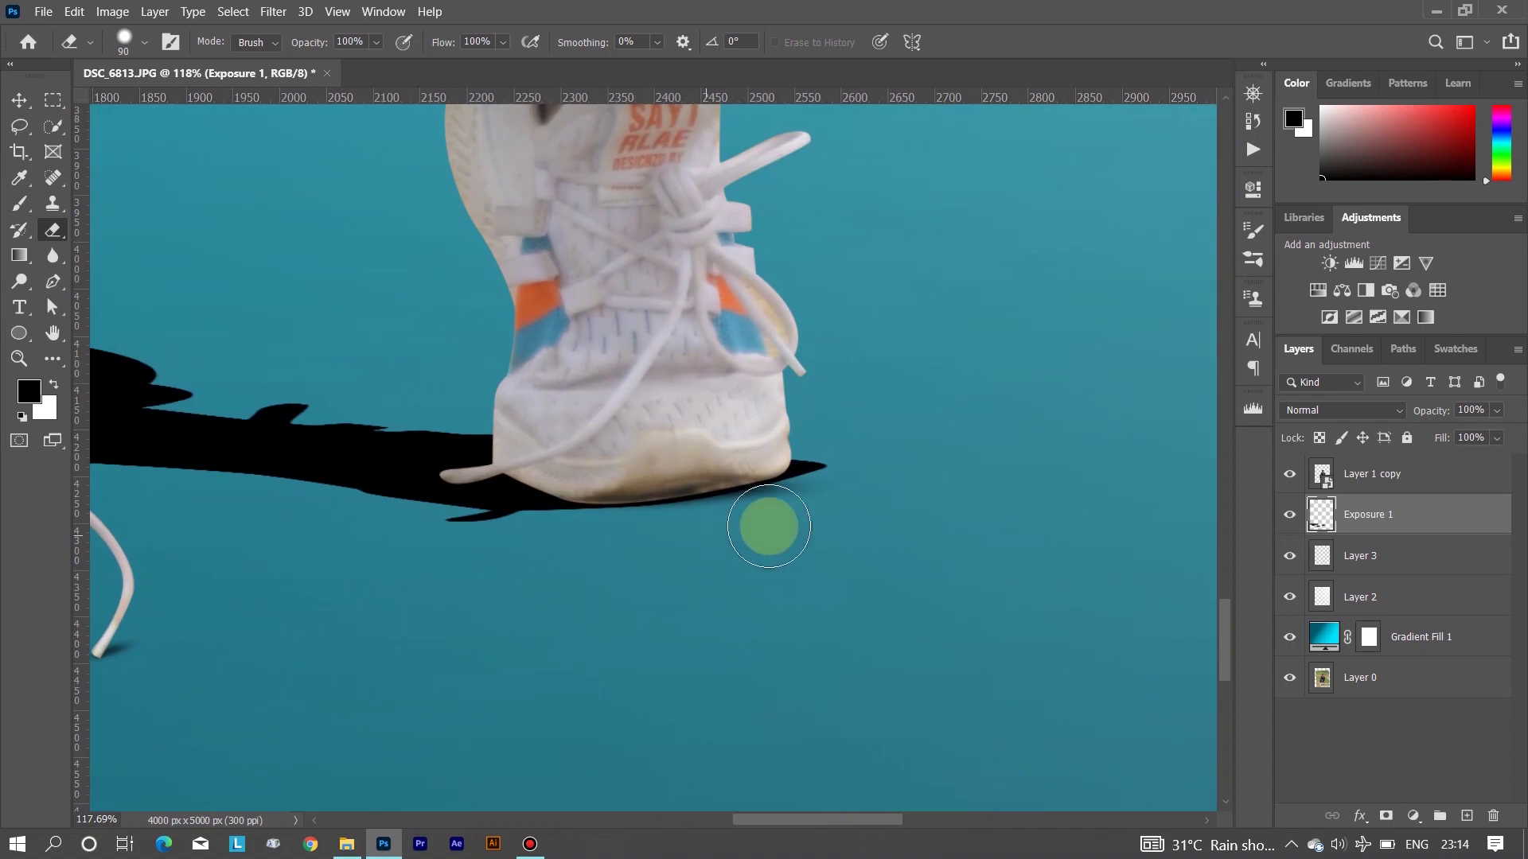
scroll(798, 520, "down", 3)
scroll(812, 477, "up", 3)
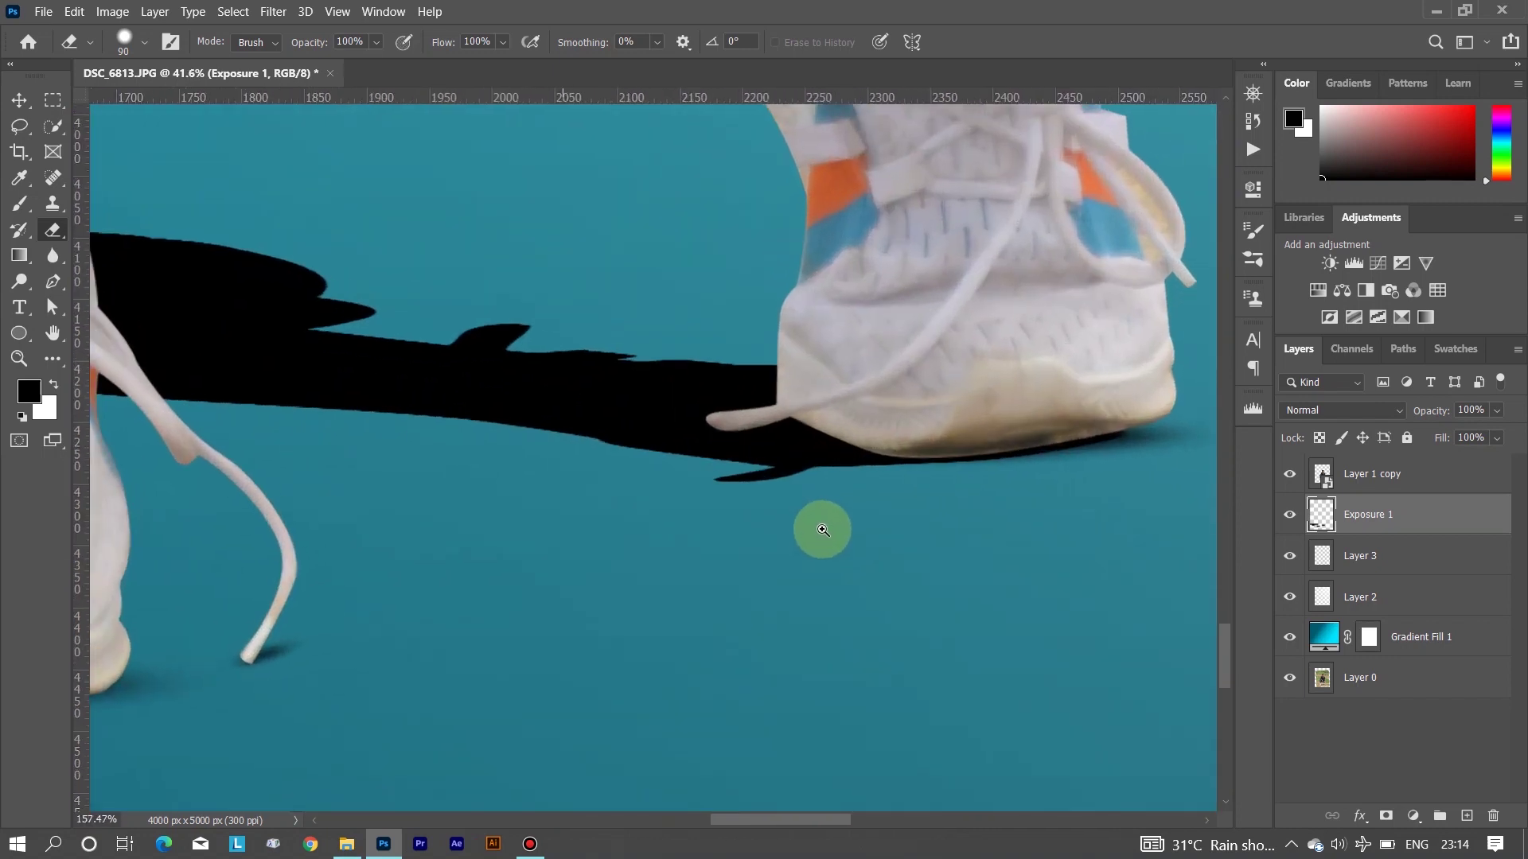
scroll(819, 529, "up", 2)
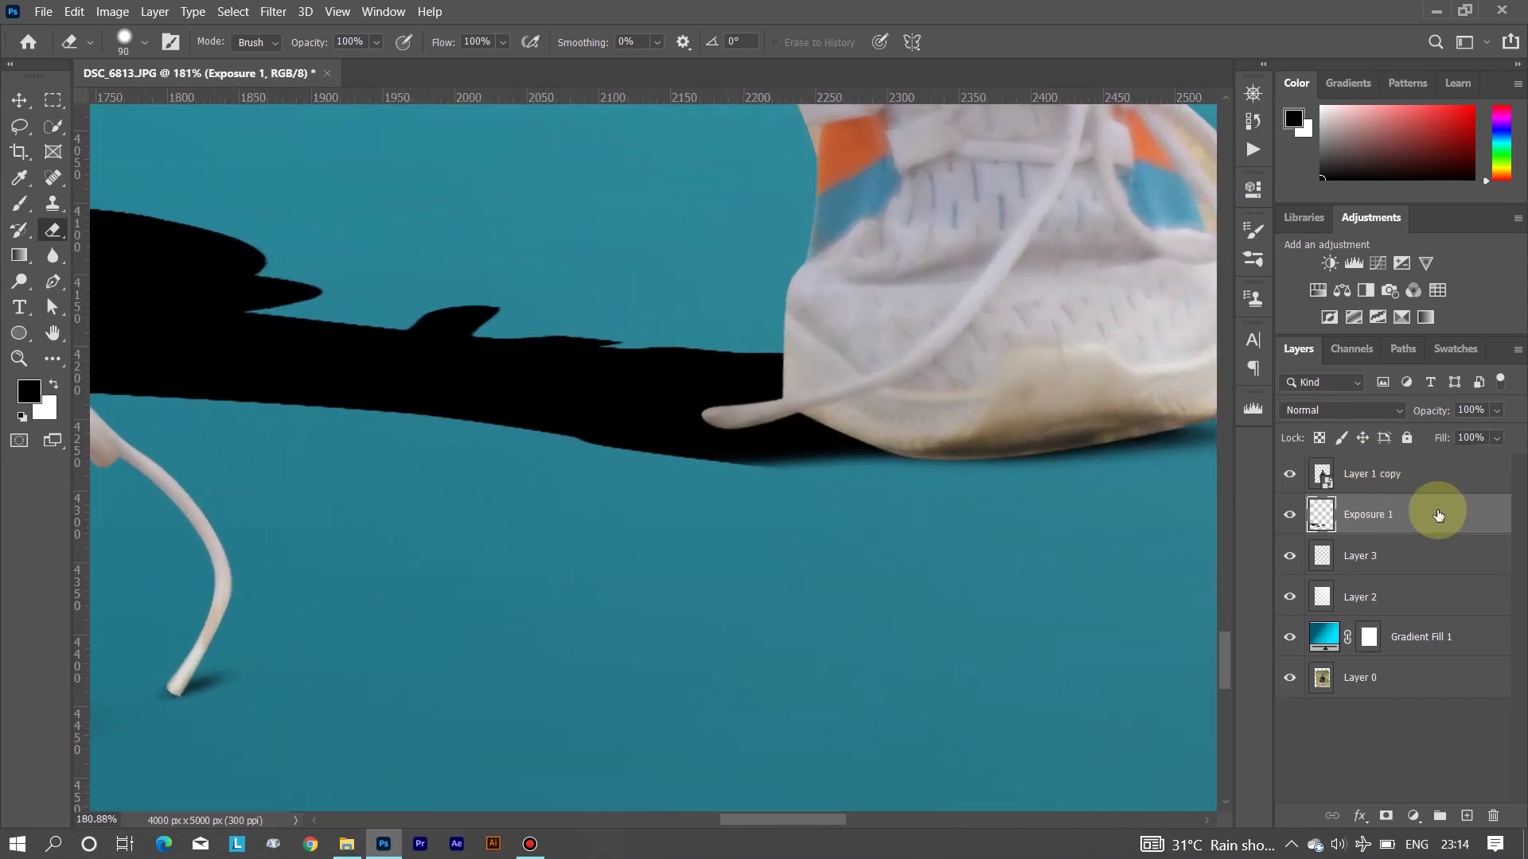
right_click(828, 570)
key("Return")
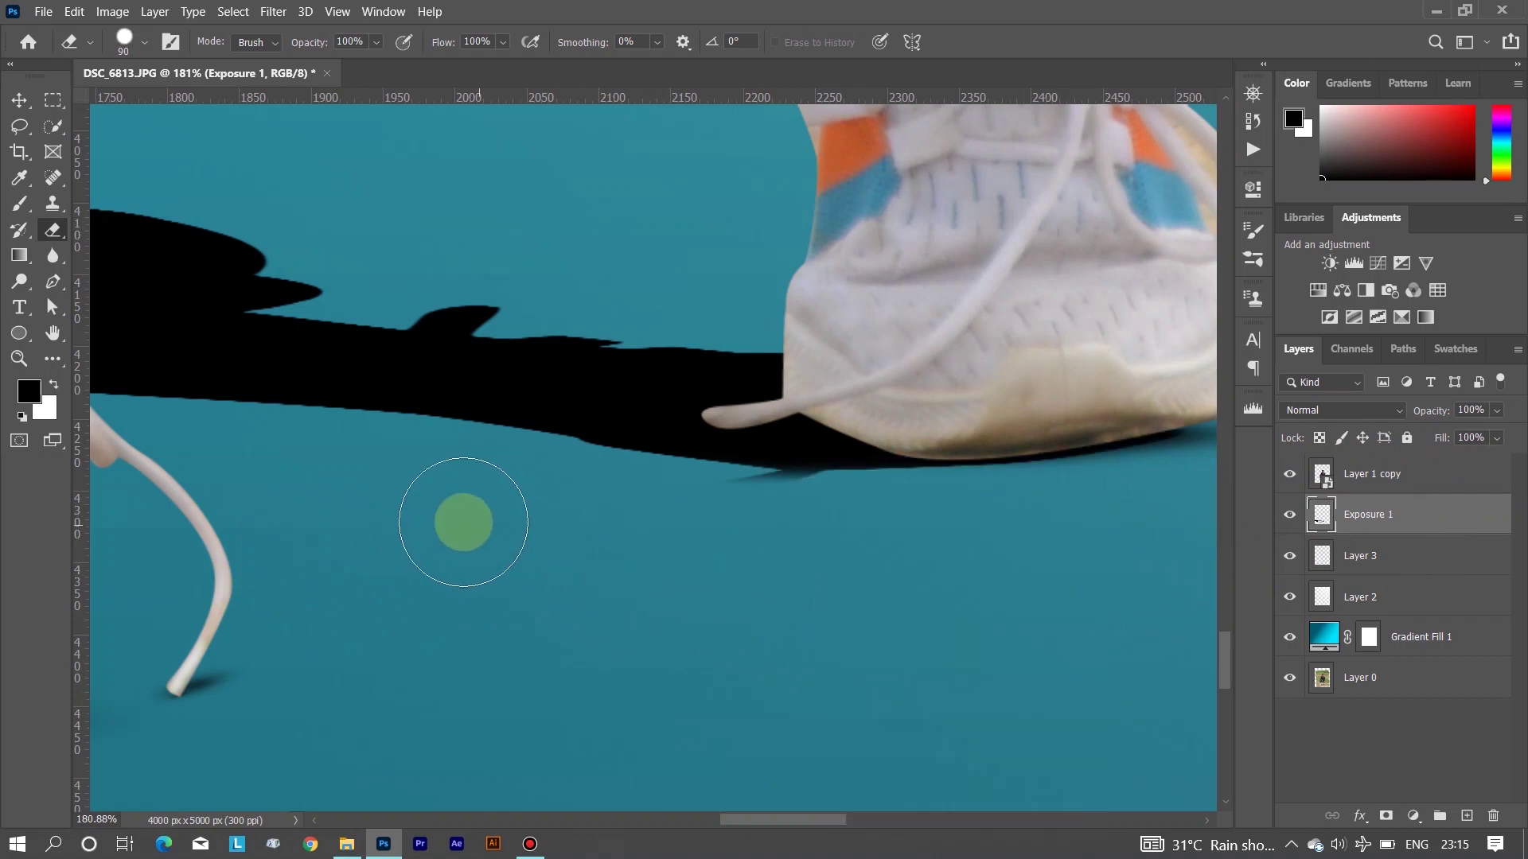
Switch to the Polygonal Lasso and trace a selection along the shoe's sole
scroll(1035, 505, "down", 3)
scroll(1067, 598, "up", 2)
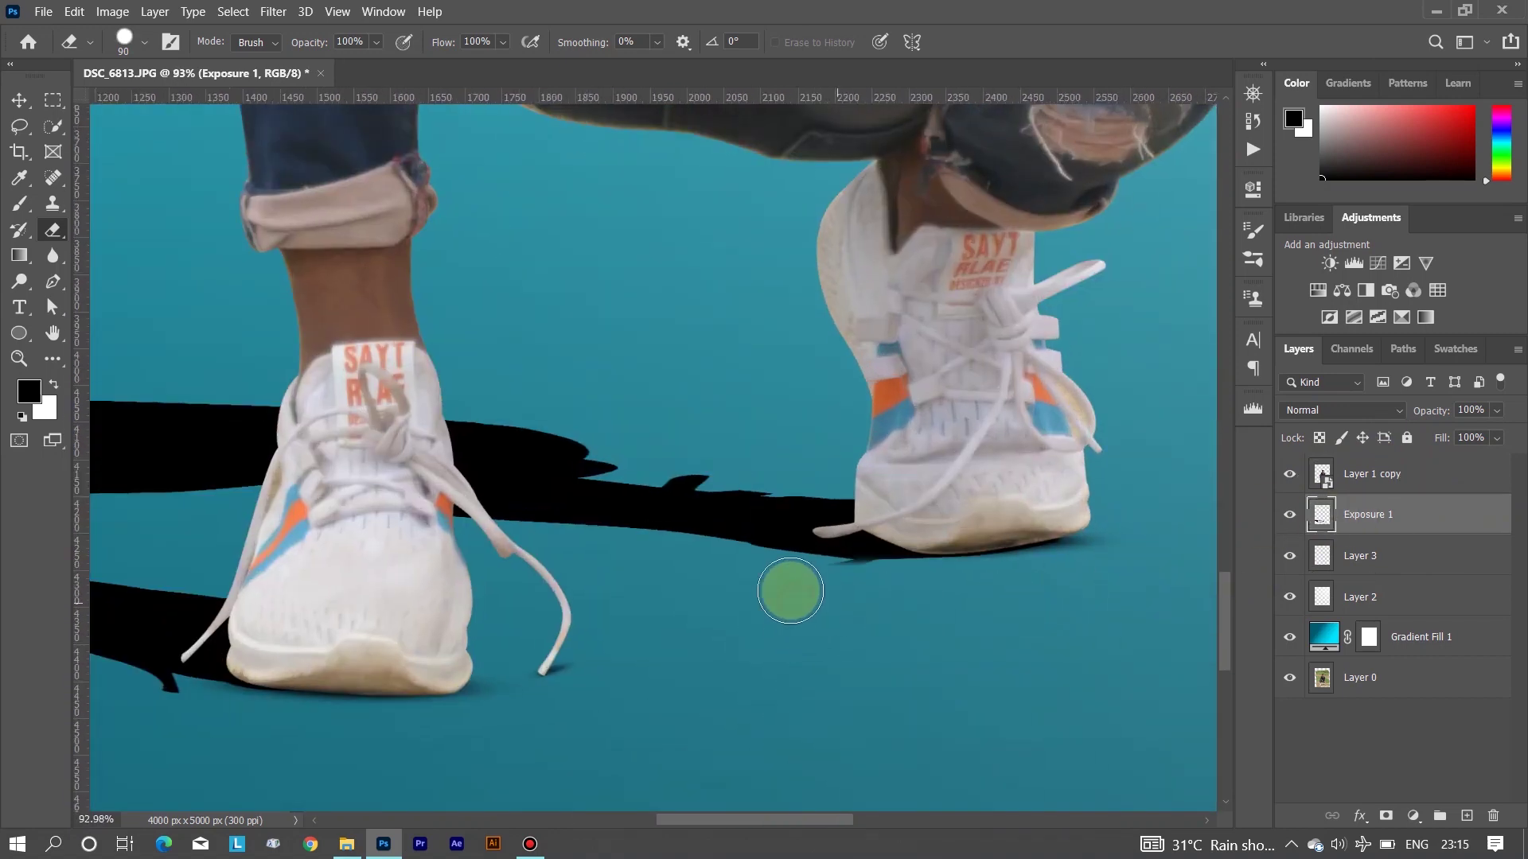
scroll(870, 605, "up", 2)
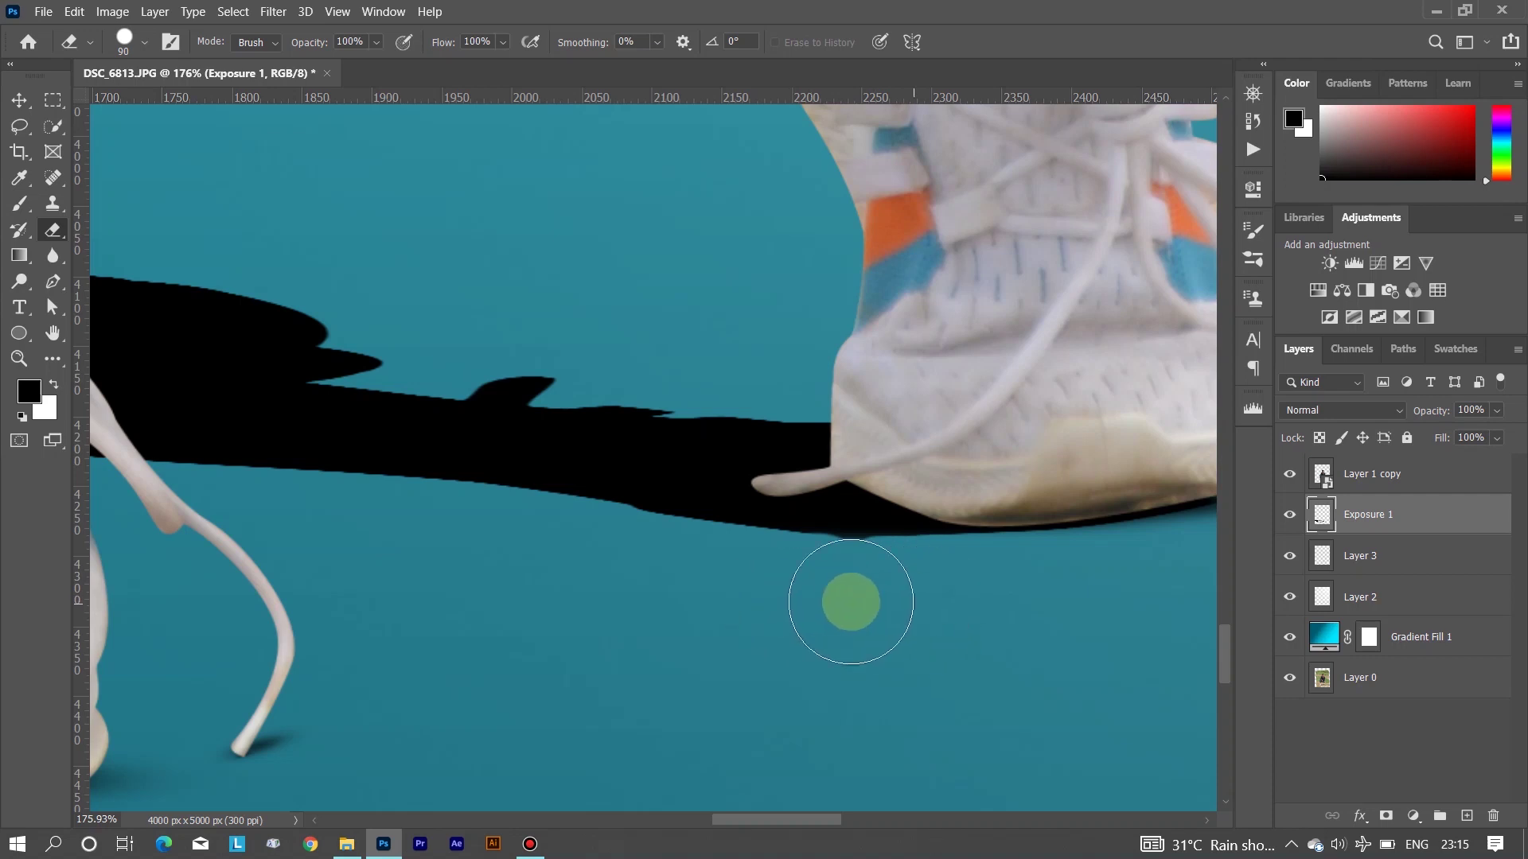
scroll(898, 554, "up", 3)
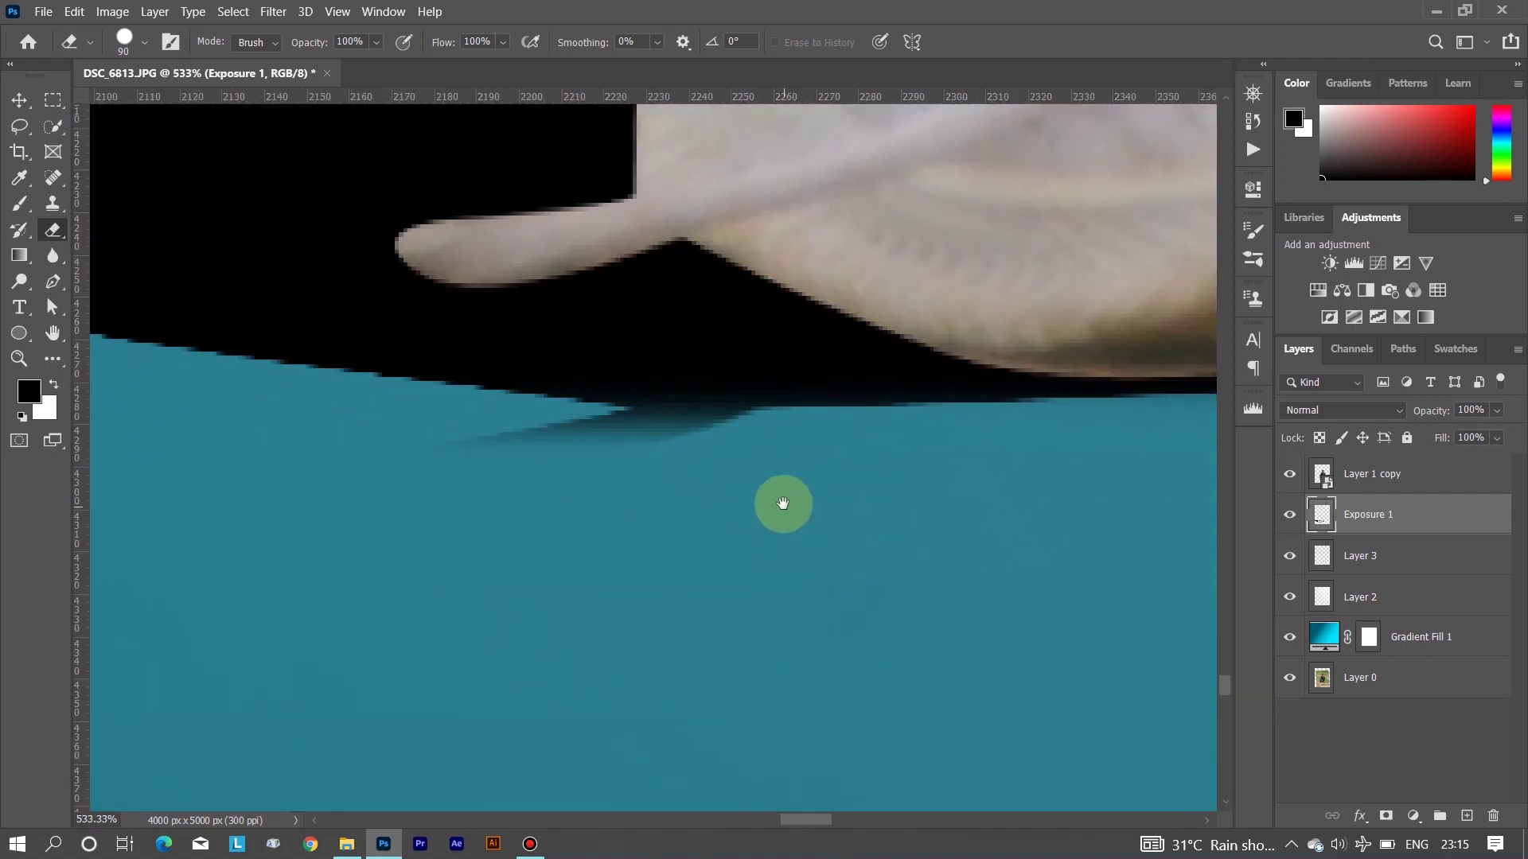
right_click(19, 125)
left_click(62, 147)
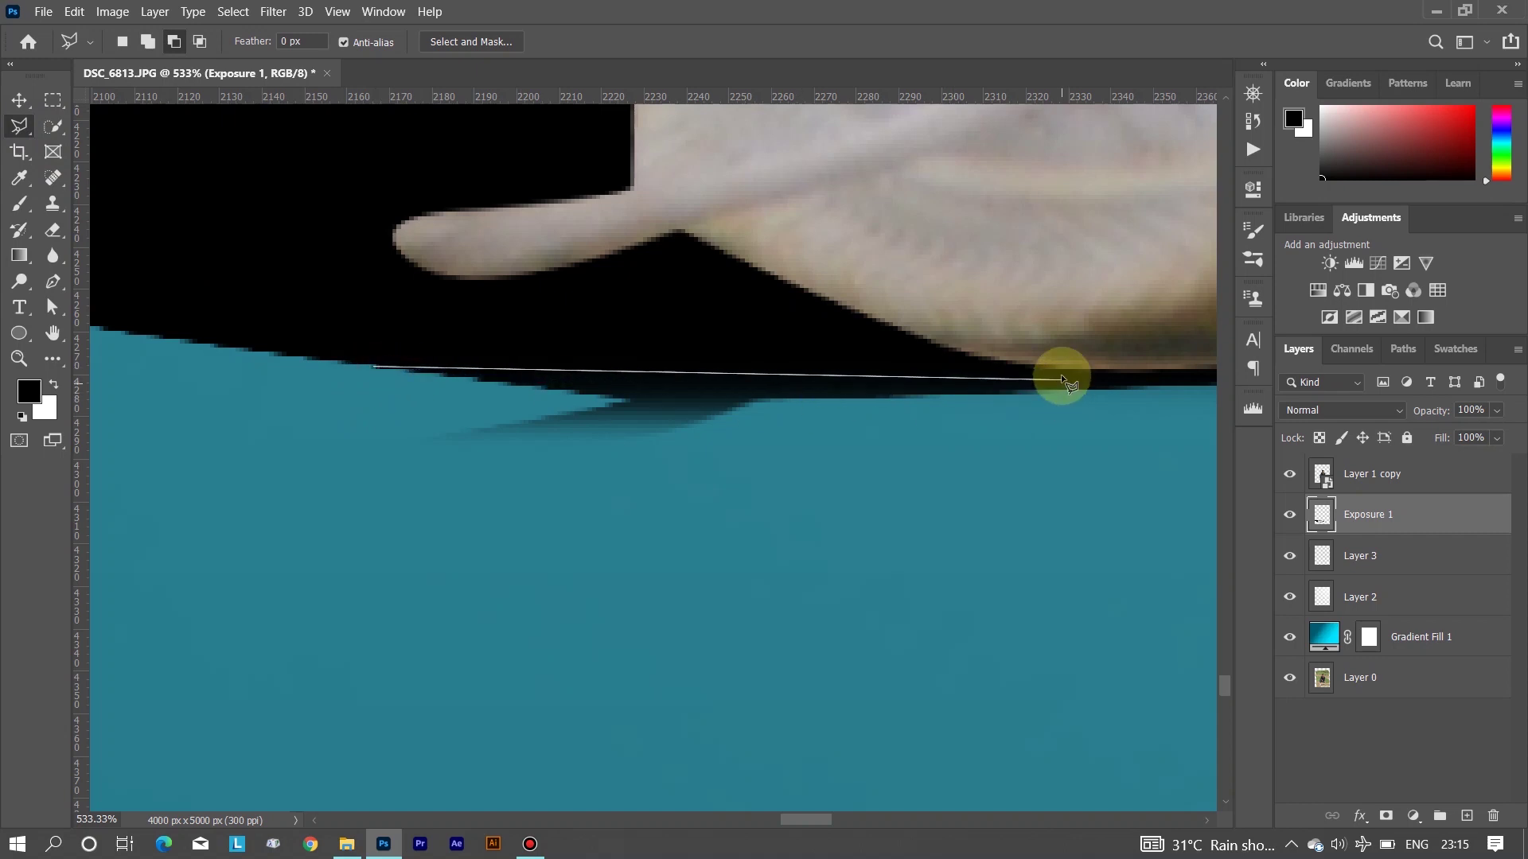
double_click(475, 528)
Trace a polygonal selection under the shoe, dismissing the no-pixels-selected warnings
key("Return")
left_click(584, 392)
left_click(1098, 366)
left_click(1141, 372)
left_click_drag(1225, 365, 501, 396)
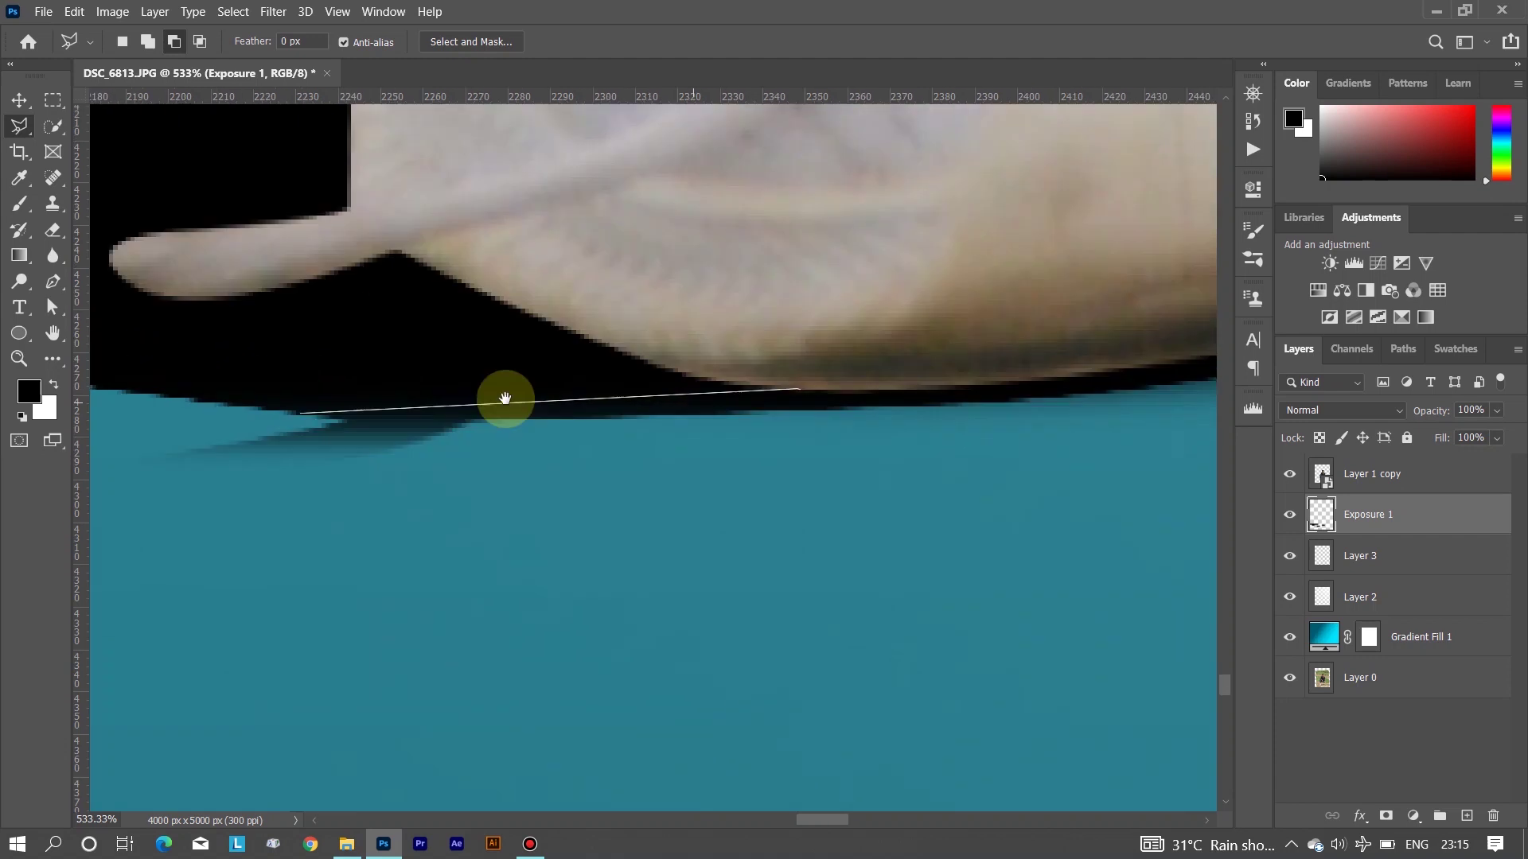
left_click_drag(208, 576, 859, 578)
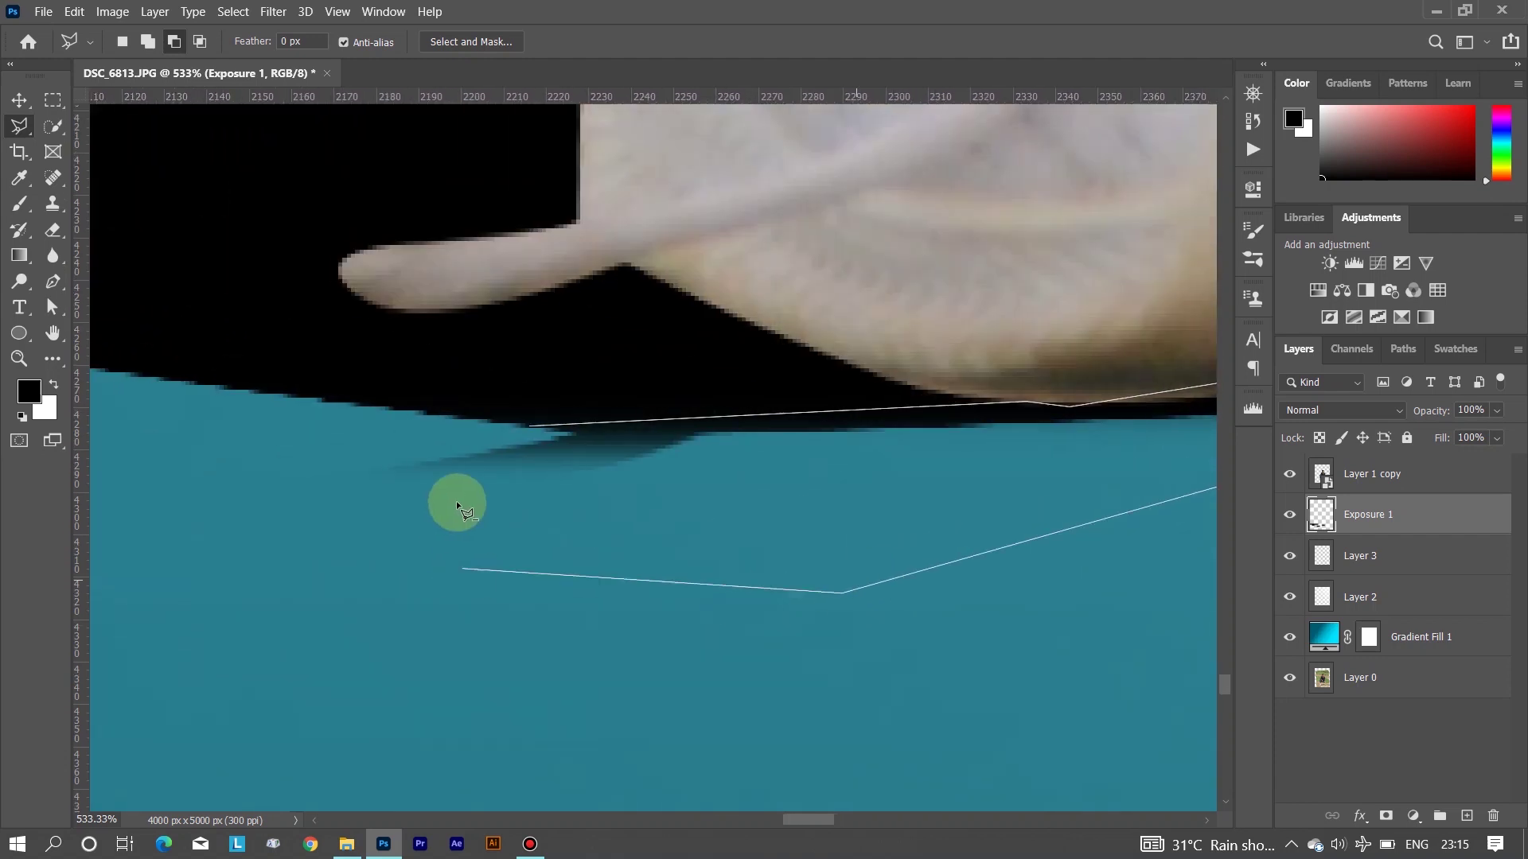
left_click(160, 432)
left_click(527, 428)
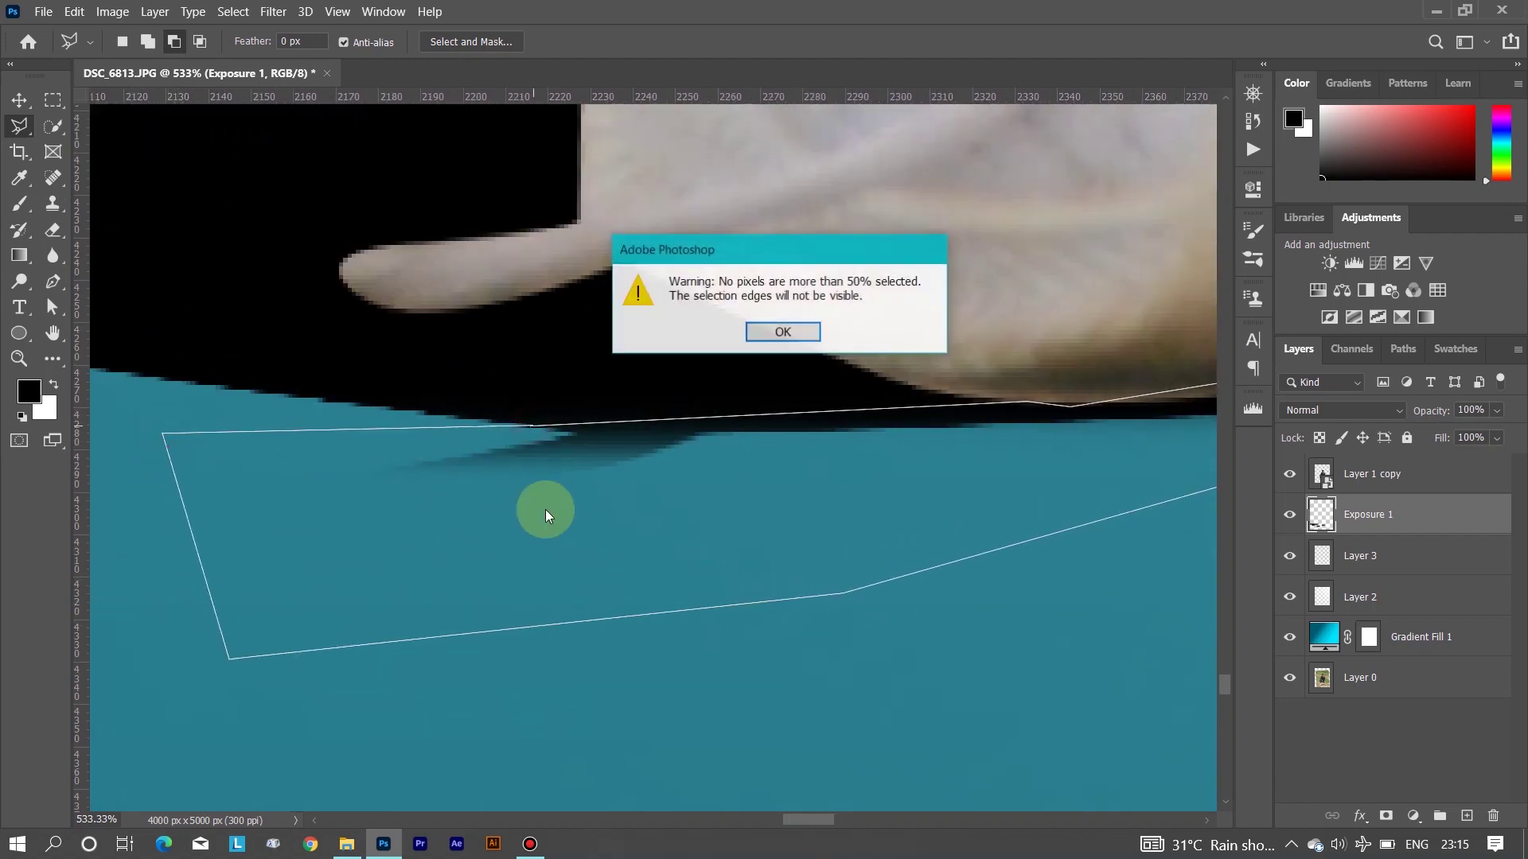
left_click(786, 333)
Draw a Pen path around the shadow tip, convert it to a selection, then deselect
right_click(24, 125)
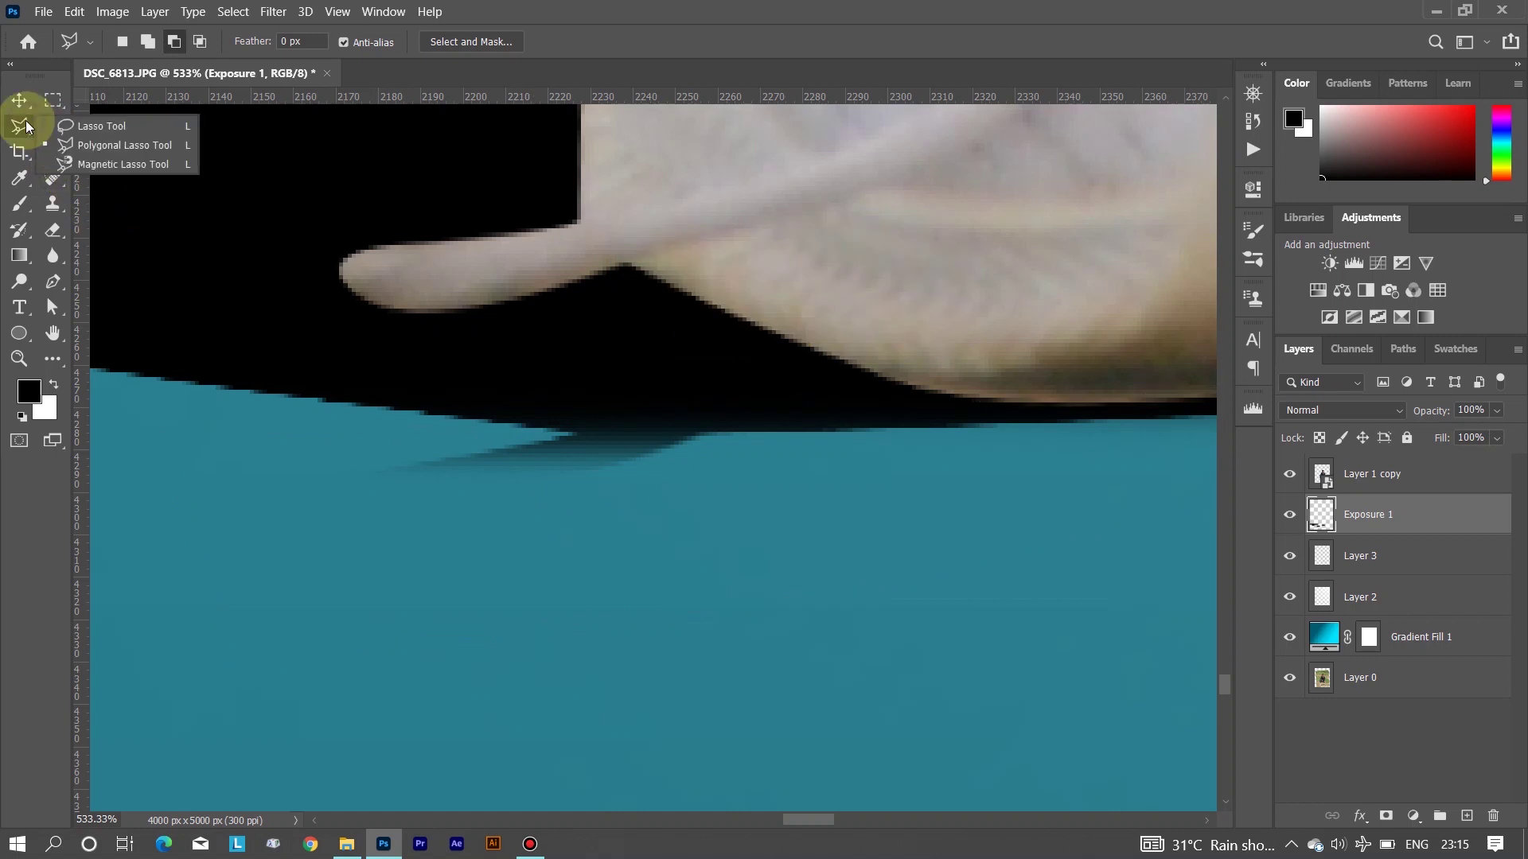
left_click(52, 281)
left_click(487, 423)
left_click_drag(1187, 398, 1175, 385)
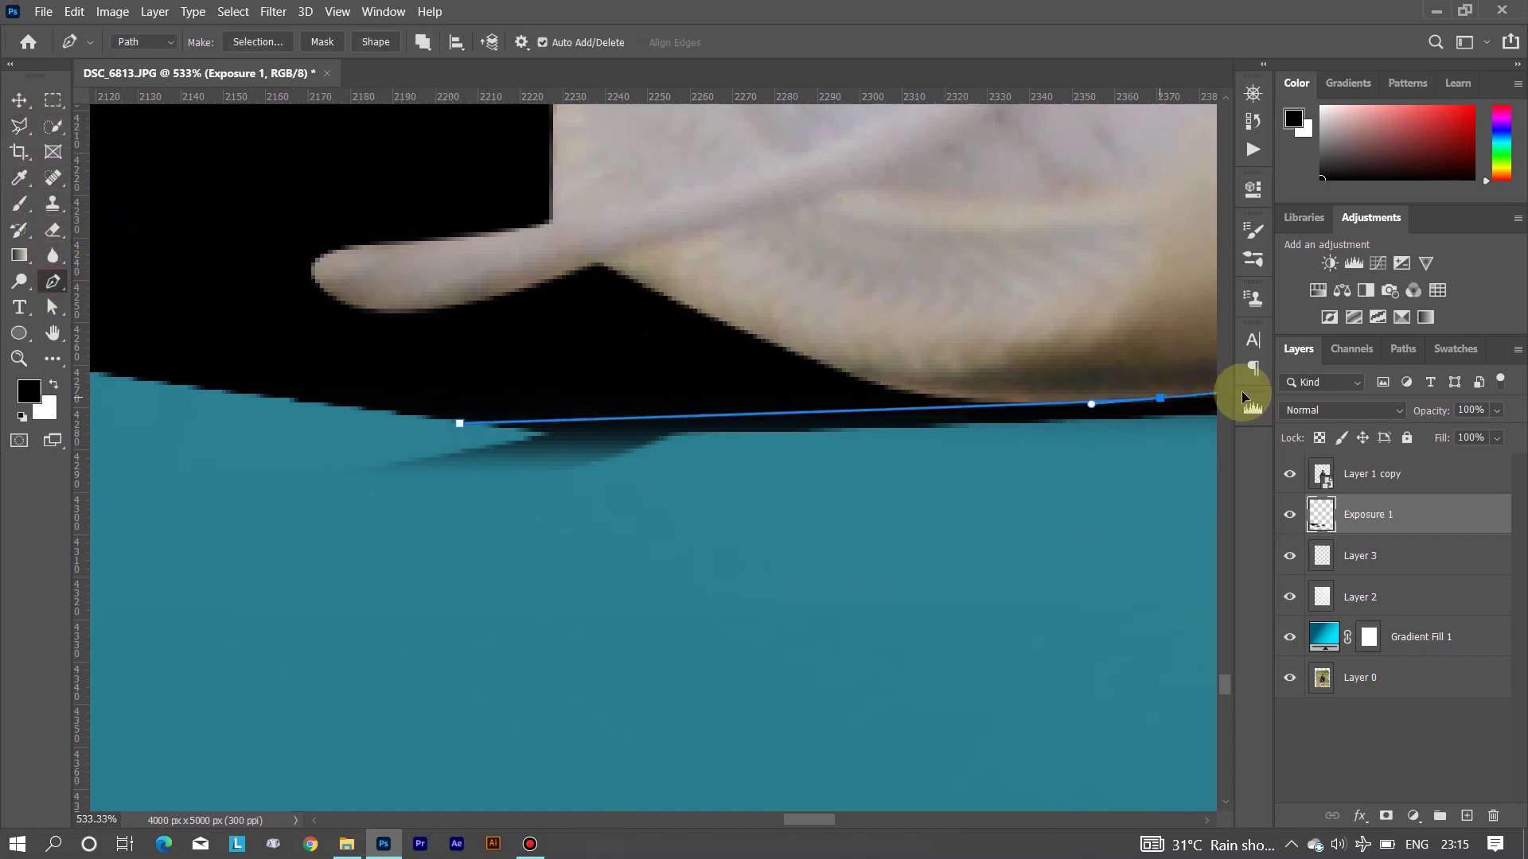
left_click(1167, 486)
left_click(153, 690)
left_click(157, 483)
left_click(314, 423)
right_click(455, 483)
left_click(549, 132)
left_click(847, 215)
key("ctrl+d")
Add a layer mask to the Exposure 1 shadow layer and make it active
scroll(699, 420, "down", 5)
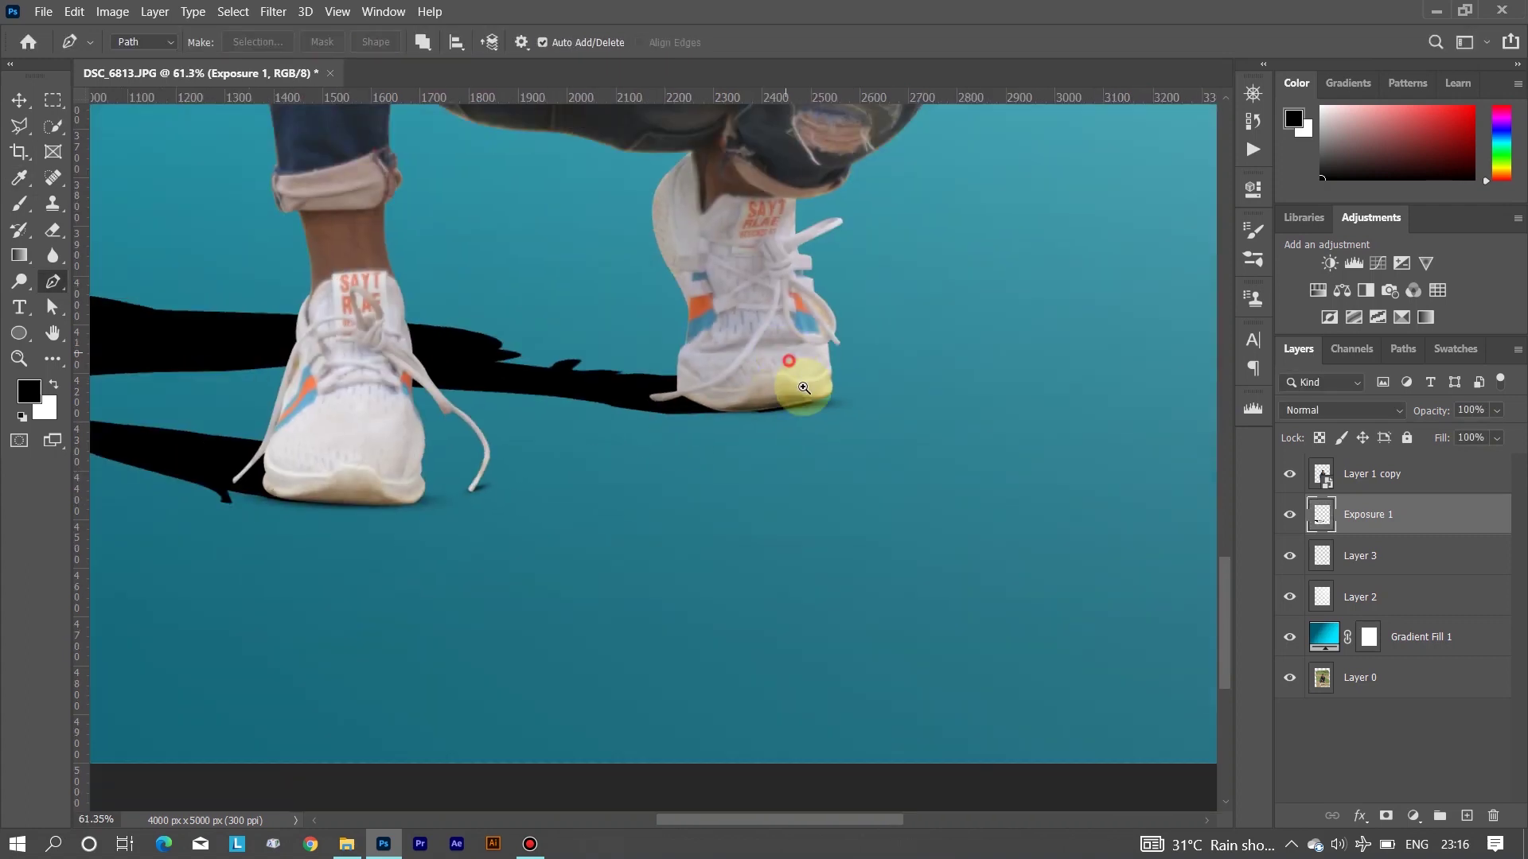
scroll(795, 385, "up", 2)
key("e")
left_click_drag(883, 467, 736, 570)
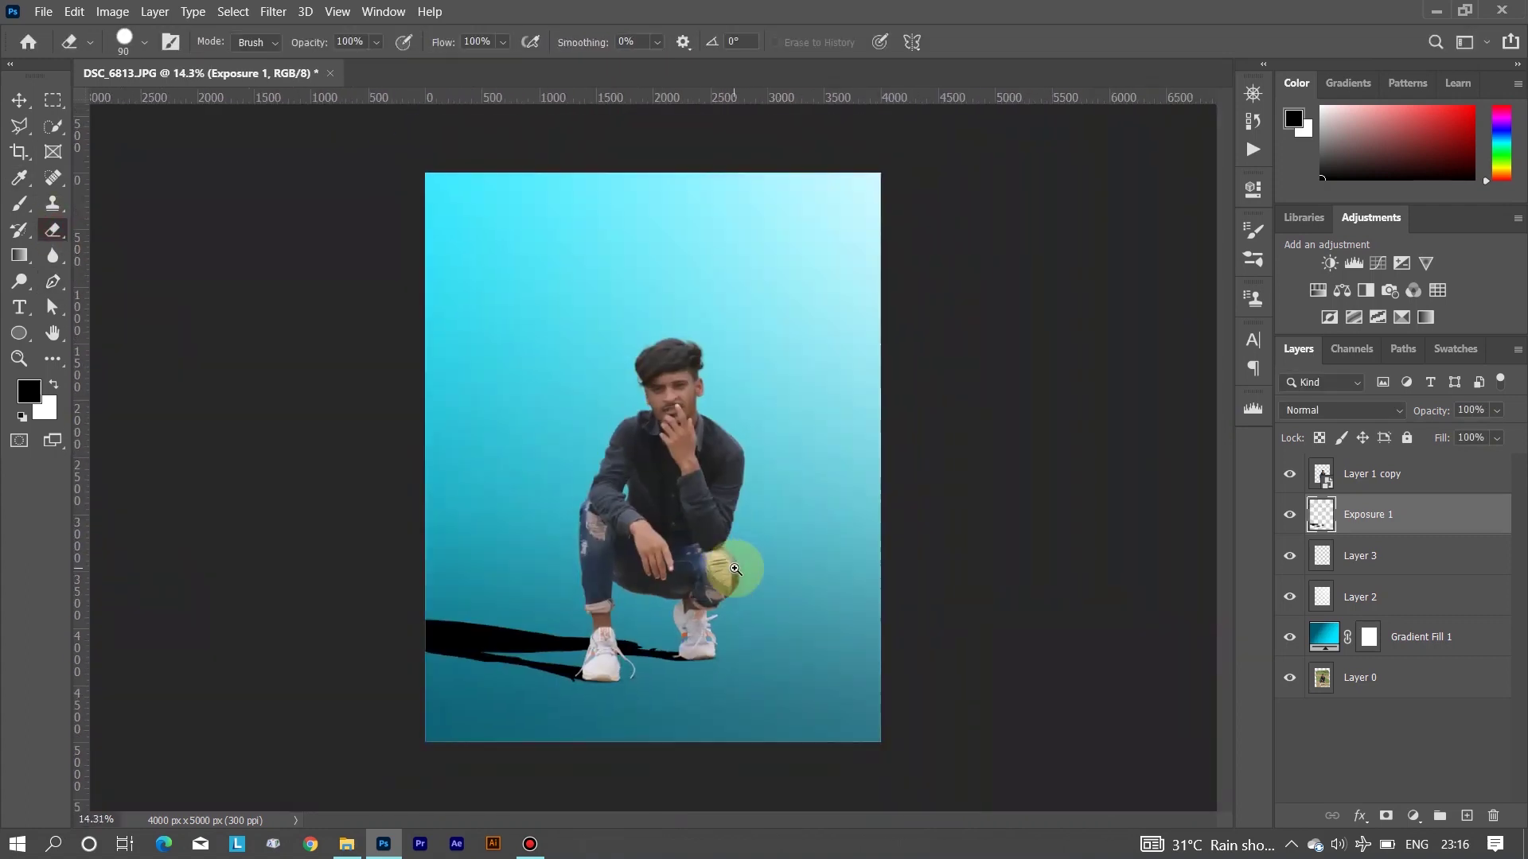
left_click(694, 512)
left_click(1385, 815)
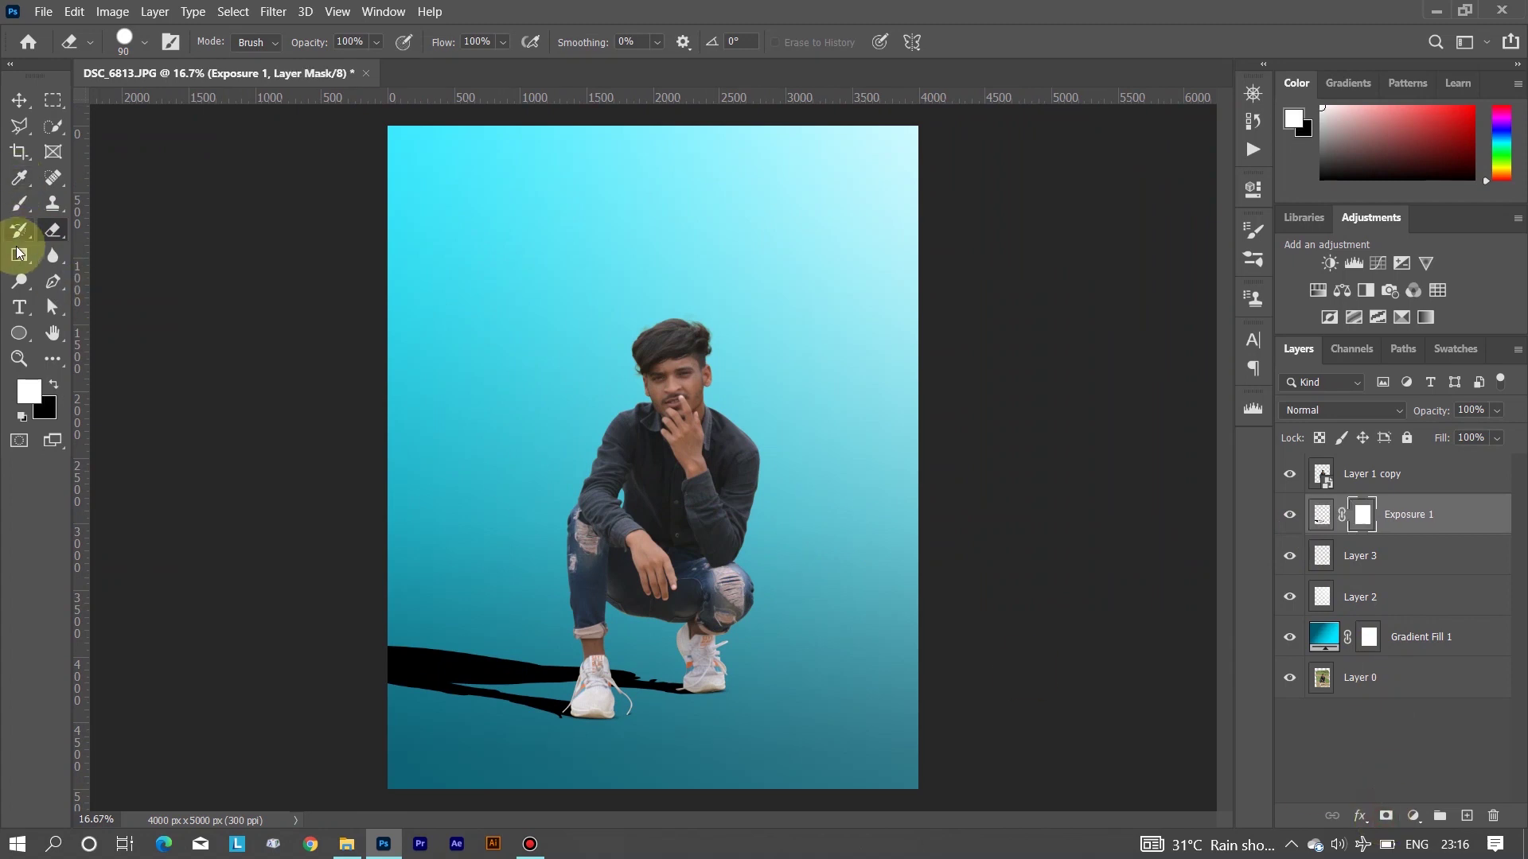
Drag a black-to-white gradient in the mask so the shadow fades into the floor
left_click(20, 253)
left_click_drag(401, 665, 765, 706)
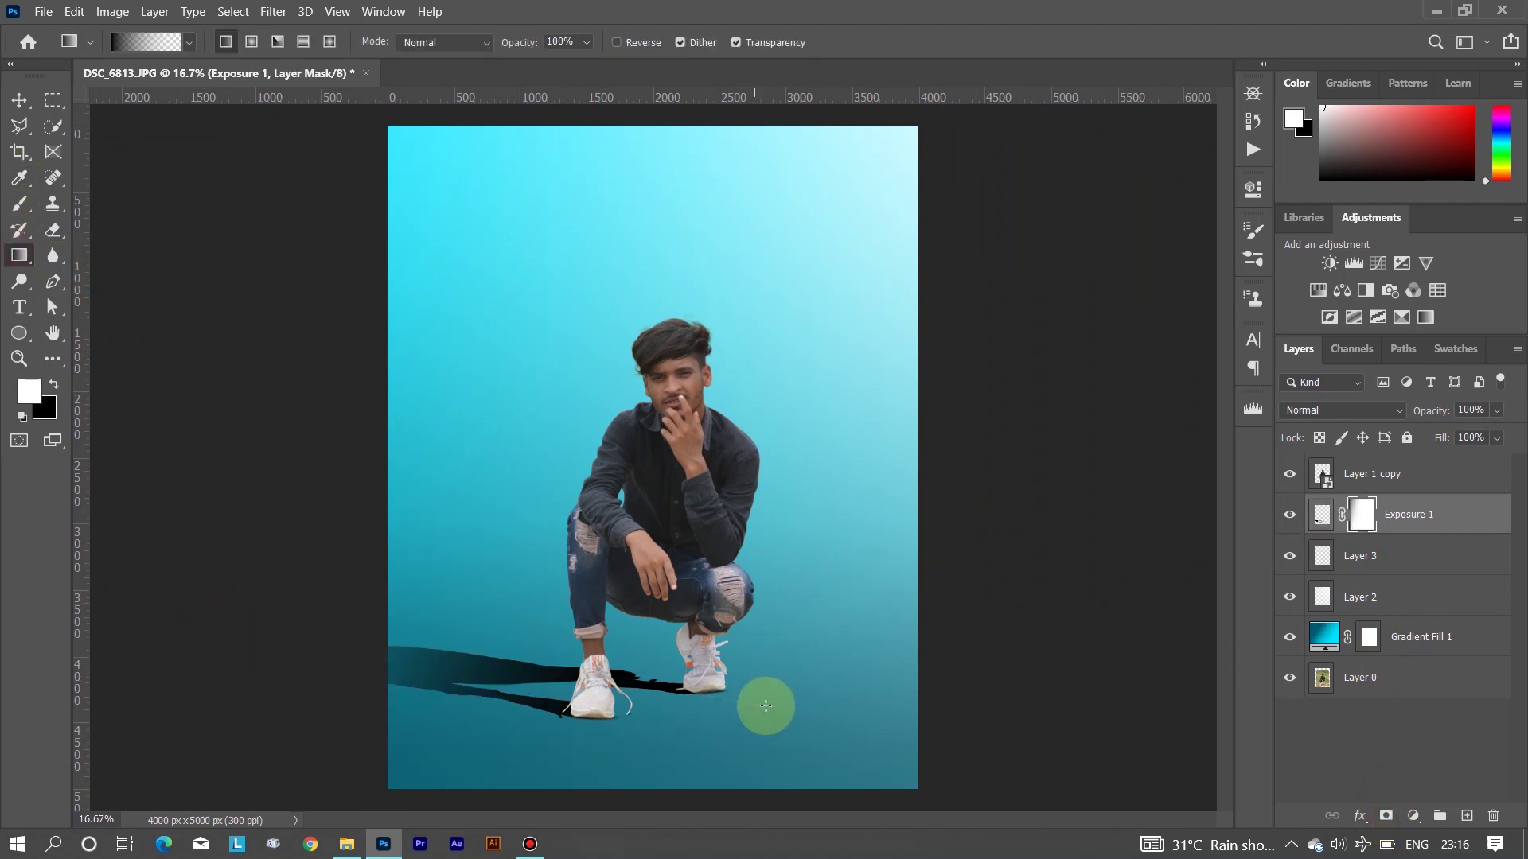
left_click_drag(941, 733, 941, 733)
scroll(852, 585, "down", 2)
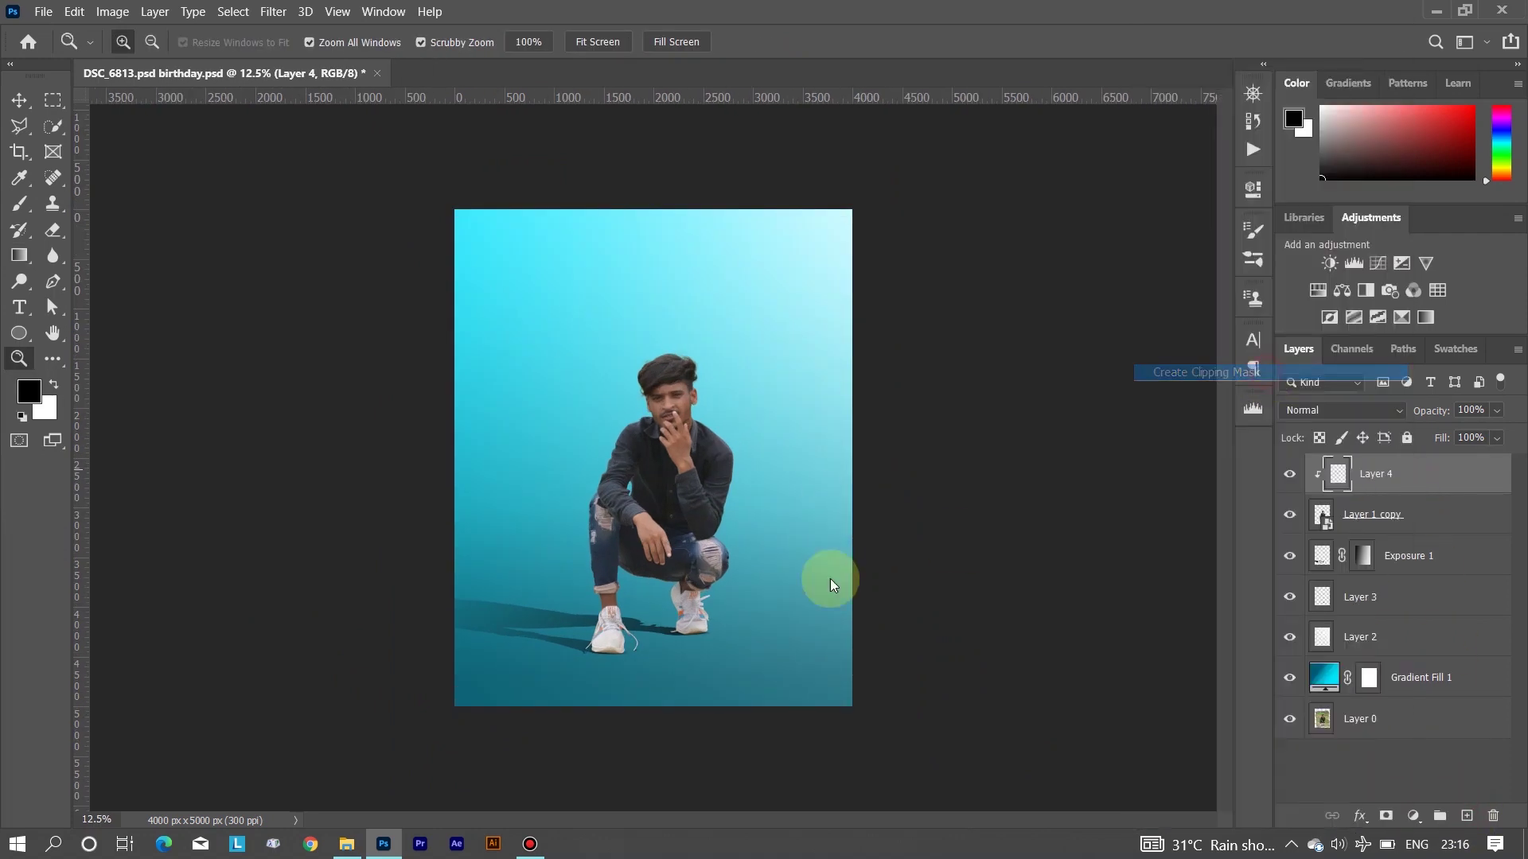
scroll(693, 625, "up", 5)
Set up a soft round black brush at 25% opacity on Layer 4
scroll(694, 624, "up", 1)
left_click(19, 204)
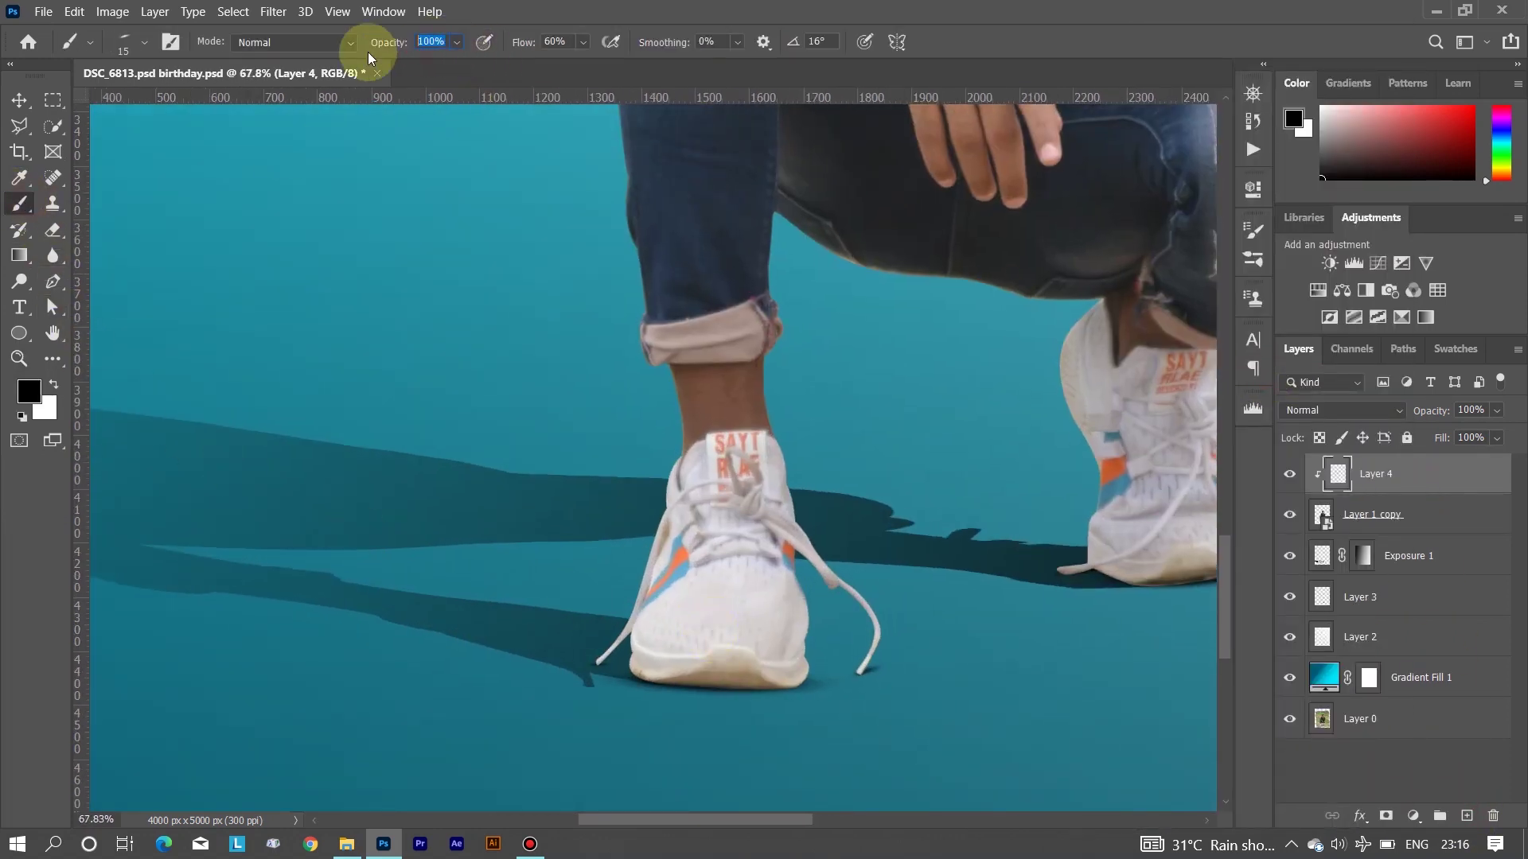
right_click(485, 329)
left_click_drag(595, 318, 606, 318)
left_click(440, 184)
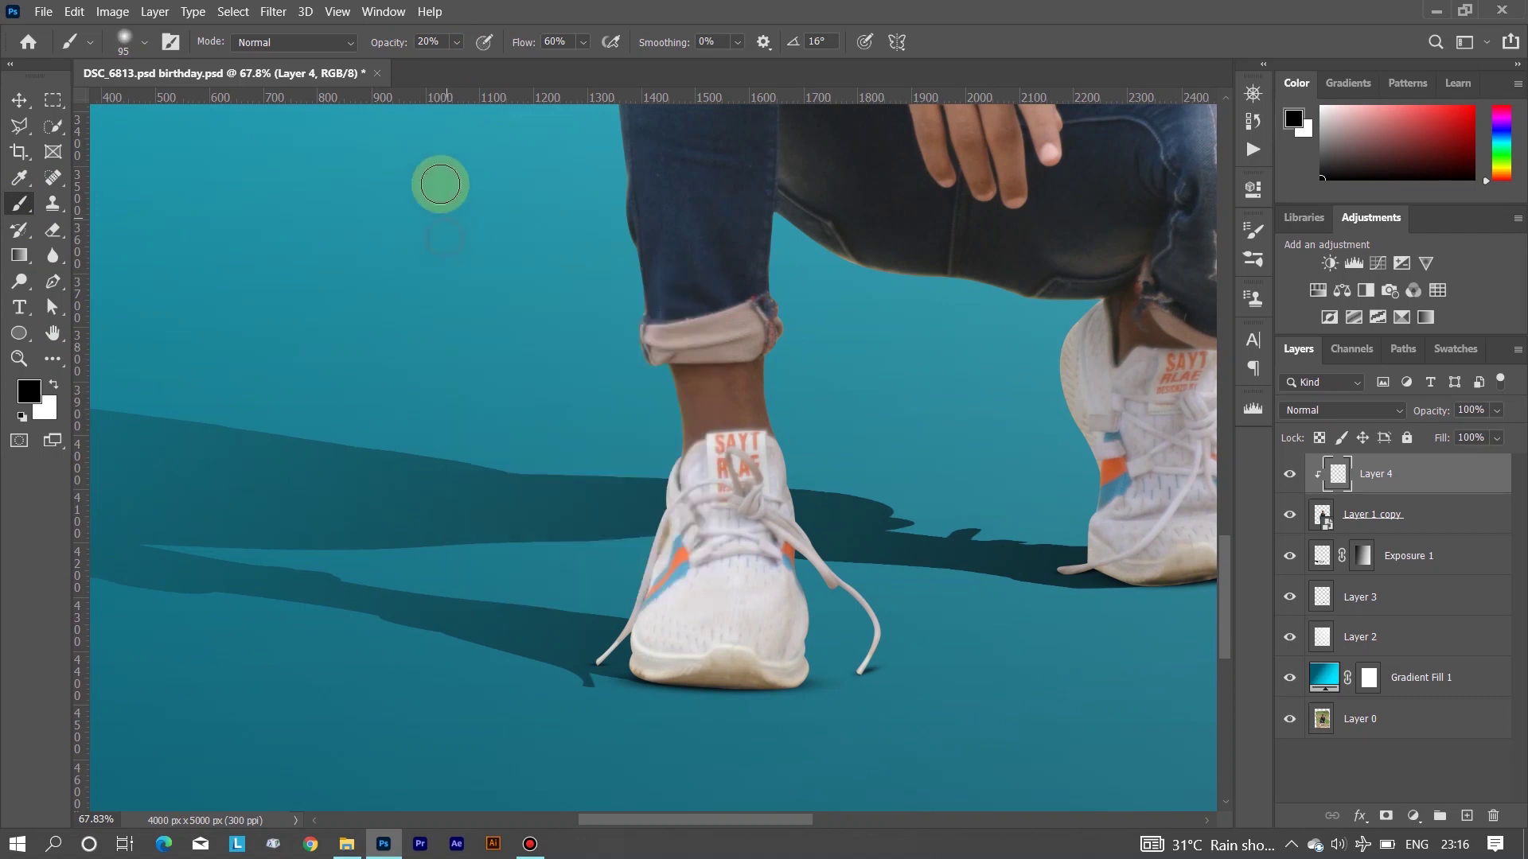
type("20")
scroll(682, 385, "up", 5)
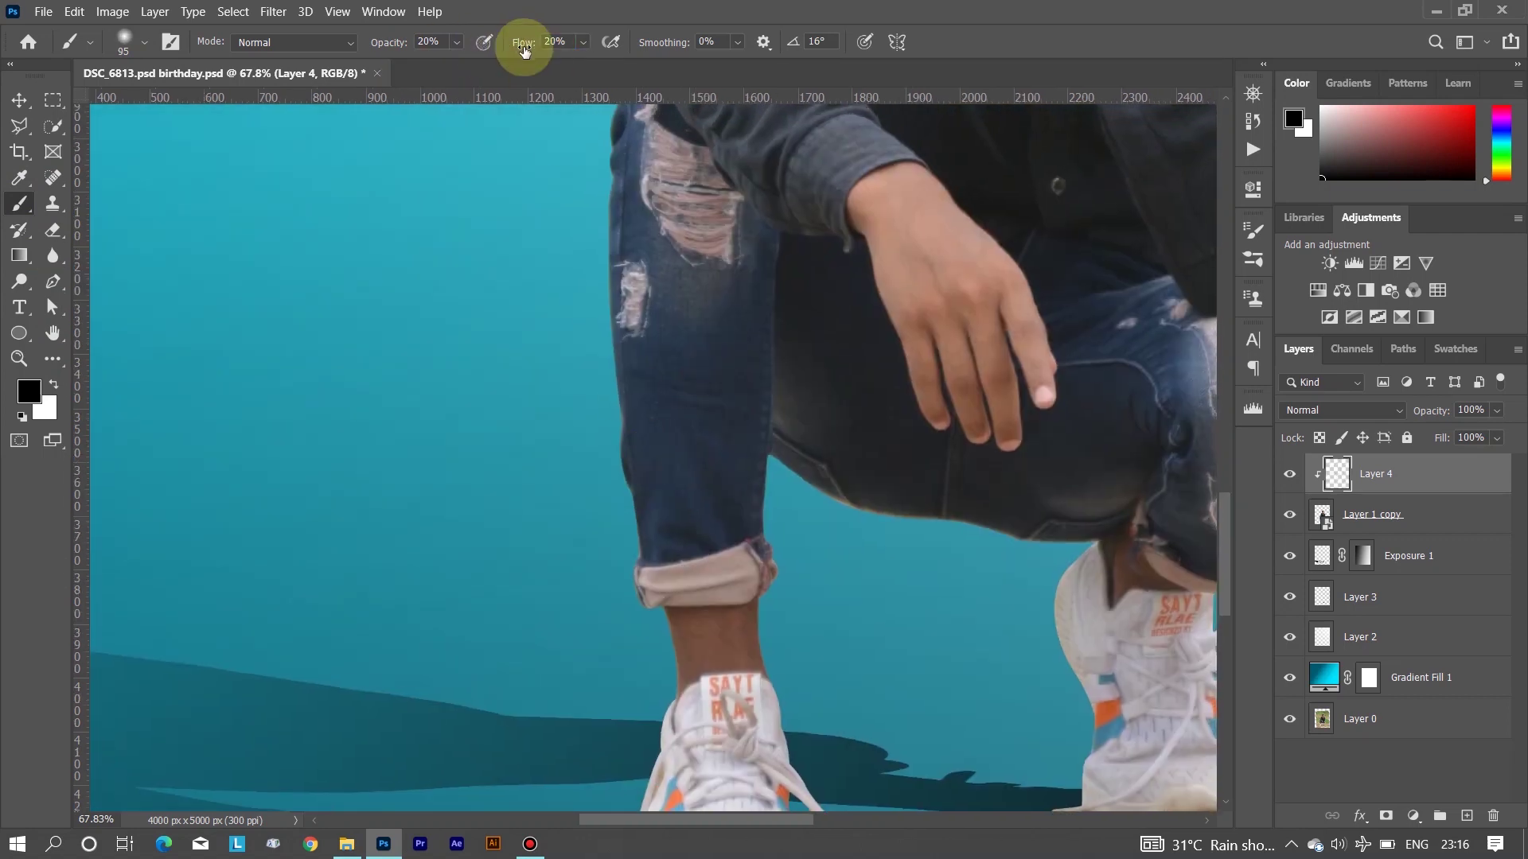
left_click_drag(573, 179, 635, 532)
key("bracketright")
key("bracketright")
key("bracketright")
left_click_drag(561, 675, 589, 524)
Lower brush flow to 24% and paint shadows over the jeans and shoe
left_click_drag(382, 41, 418, 41)
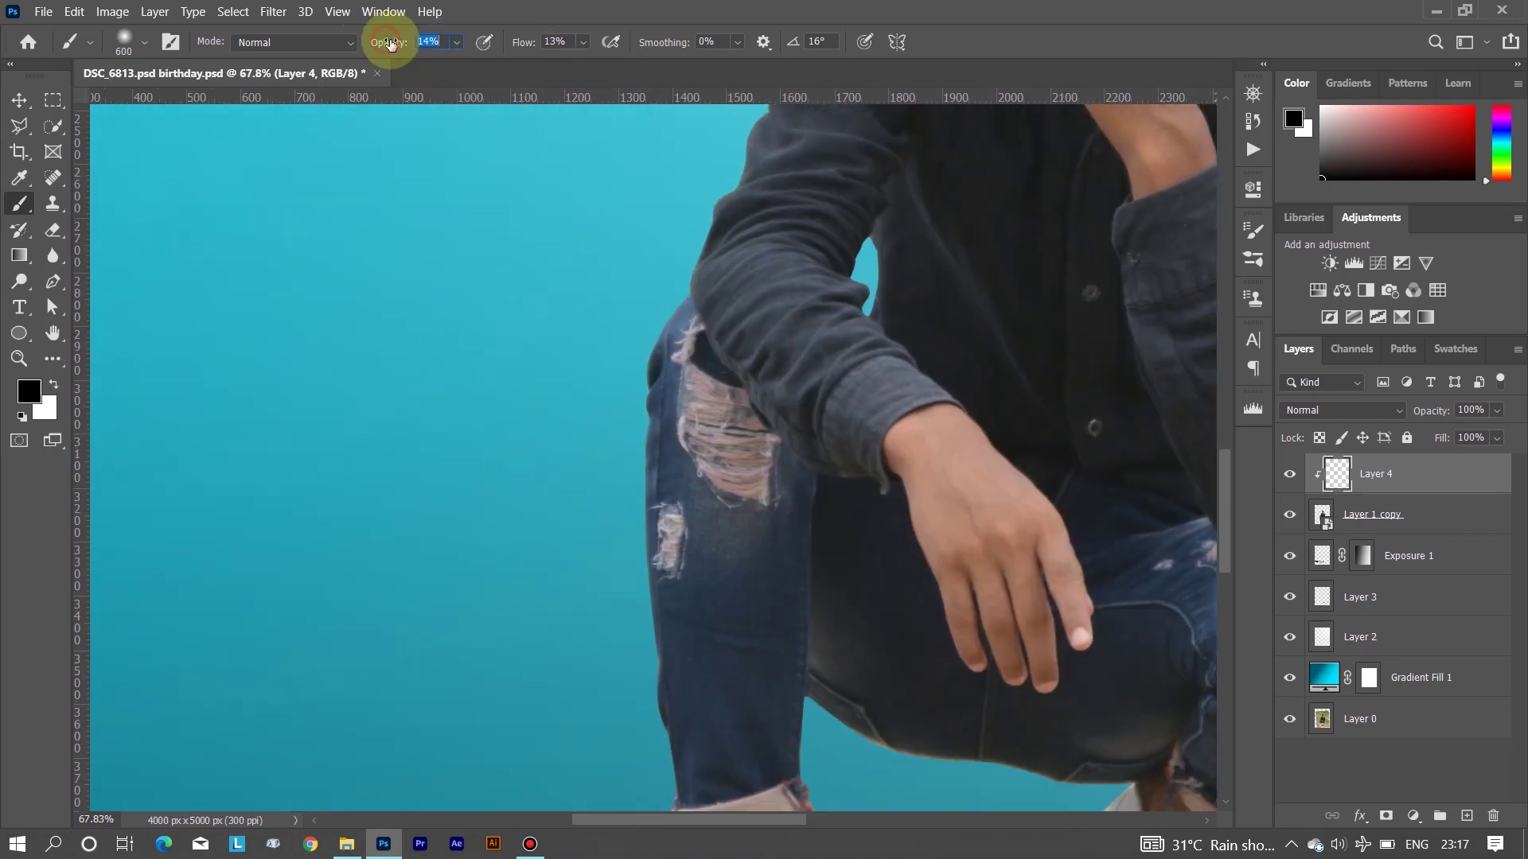
left_click_drag(589, 597, 620, 255)
left_click_drag(701, 426, 716, 236)
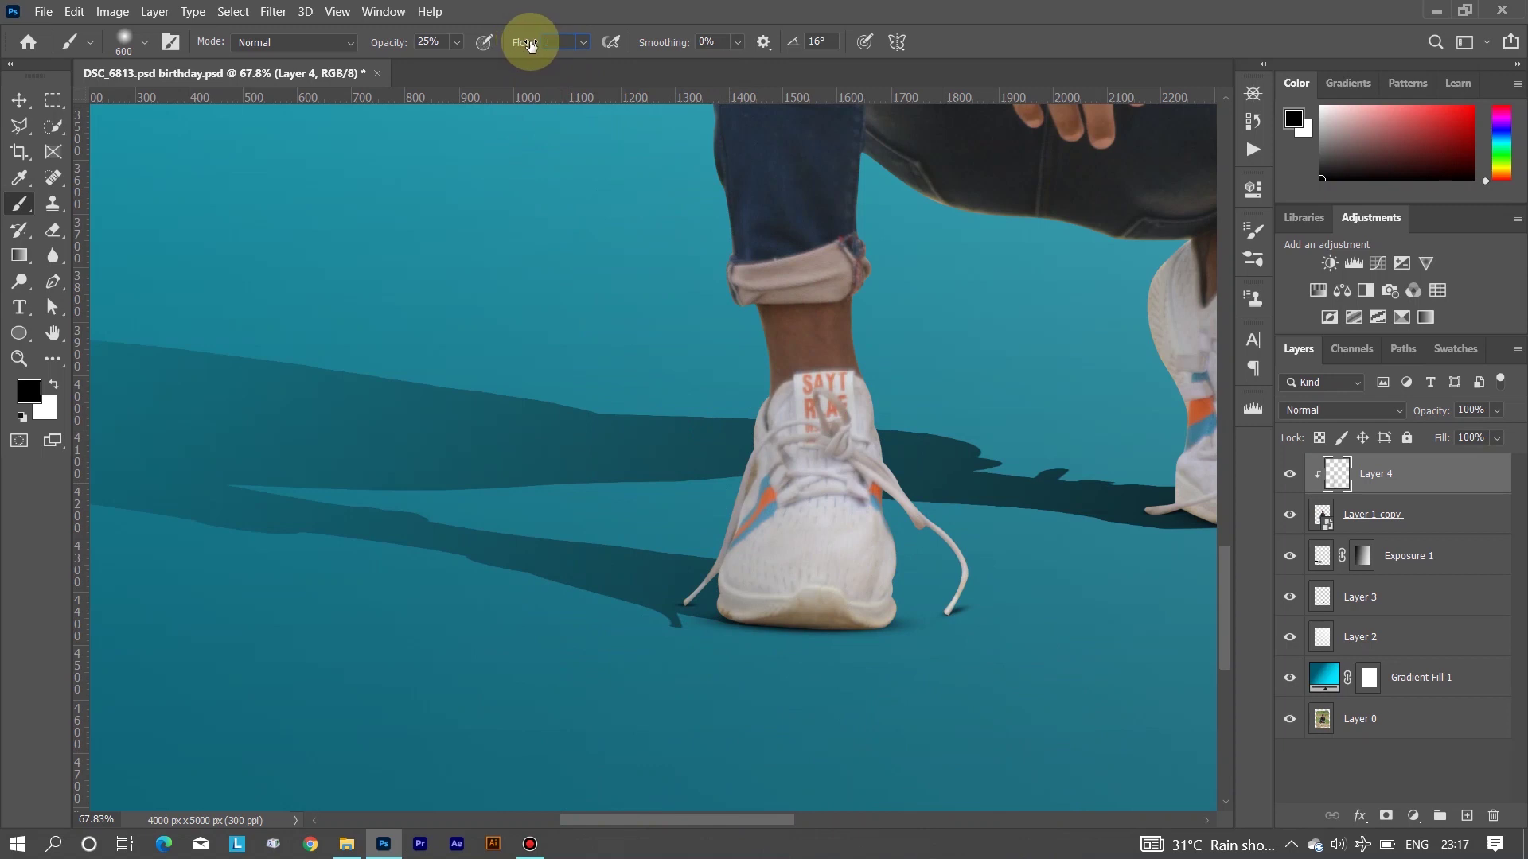
left_click_drag(530, 44, 557, 44)
mouse_move(655, 305)
left_mouse_down()
mouse_move(648, 623)
mouse_move(653, 531)
mouse_move(658, 555)
left_mouse_up()
mouse_move(743, 290)
left_mouse_down()
mouse_move(706, 266)
mouse_move(694, 618)
mouse_move(709, 430)
mouse_move(754, 413)
mouse_move(595, 383)
mouse_move(488, 519)
left_mouse_up()
key("bracketleft")
key("bracketleft")
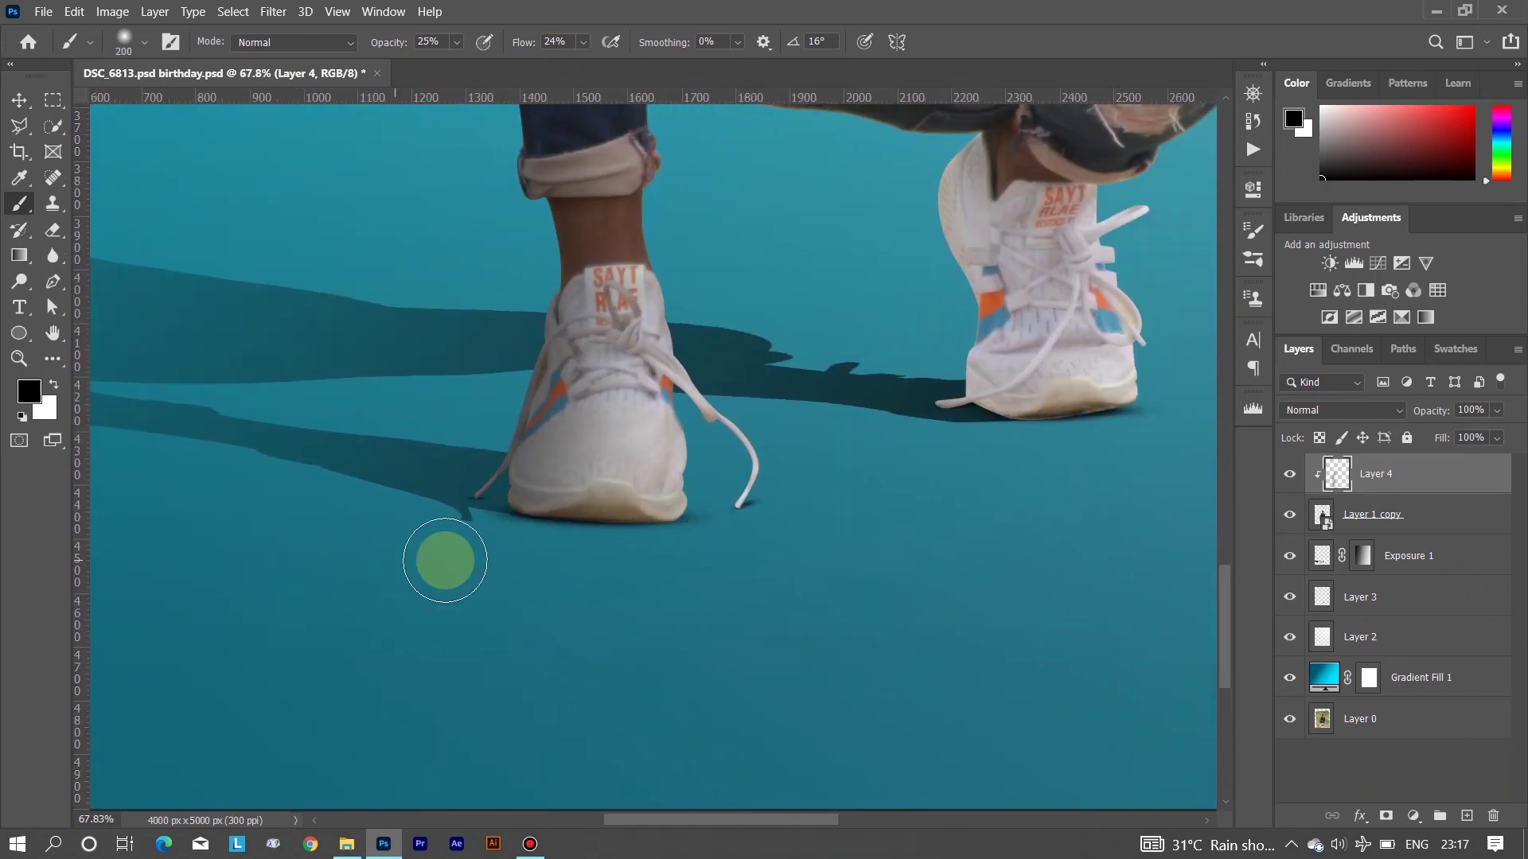
scroll(716, 620, "up", 2)
key("bracketright")
key("bracketright")
key("bracketright")
key("bracketright")
Darken the shoes and lower legs, varying the brush between 90 and 200 px
mouse_move(498, 492)
left_mouse_down()
mouse_move(750, 665)
mouse_move(756, 605)
left_mouse_up()
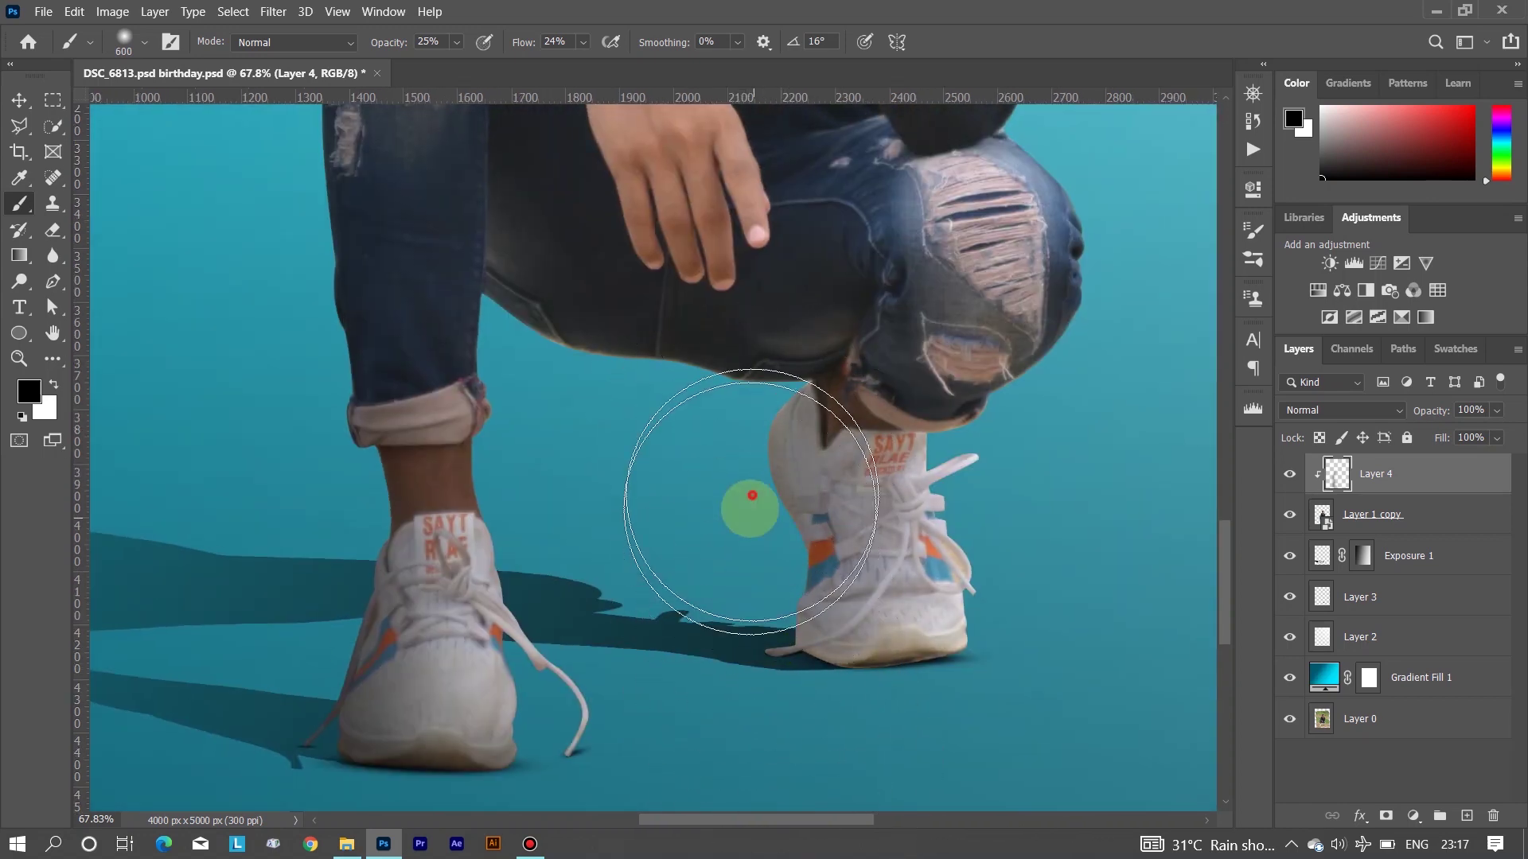
scroll(894, 693, "up", 4)
key("bracketleft")
key("bracketleft")
key("bracketleft")
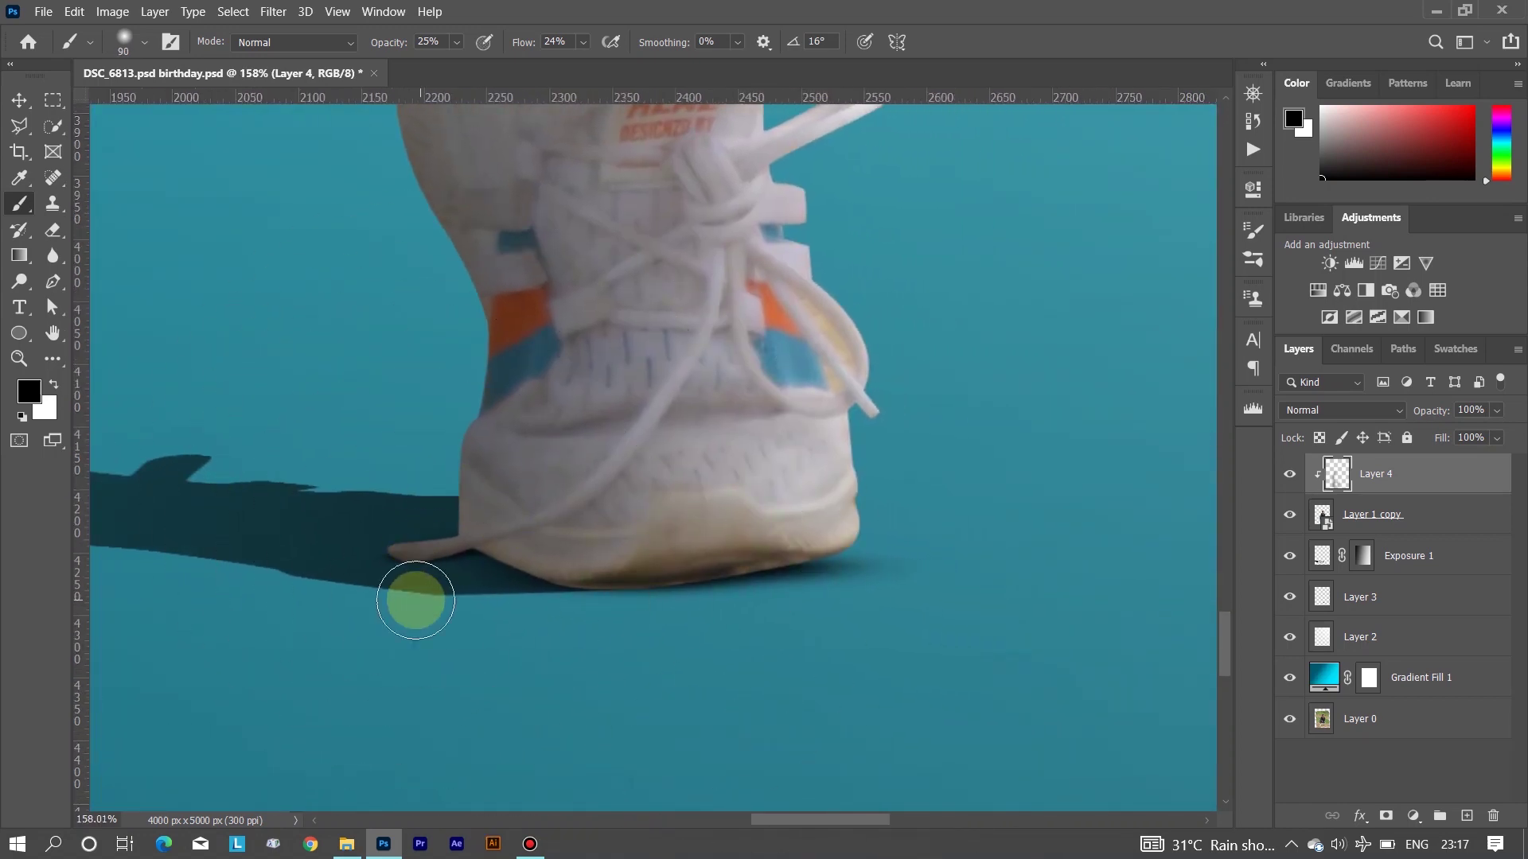
key("bracketright")
key("bracketright")
key("bracketright")
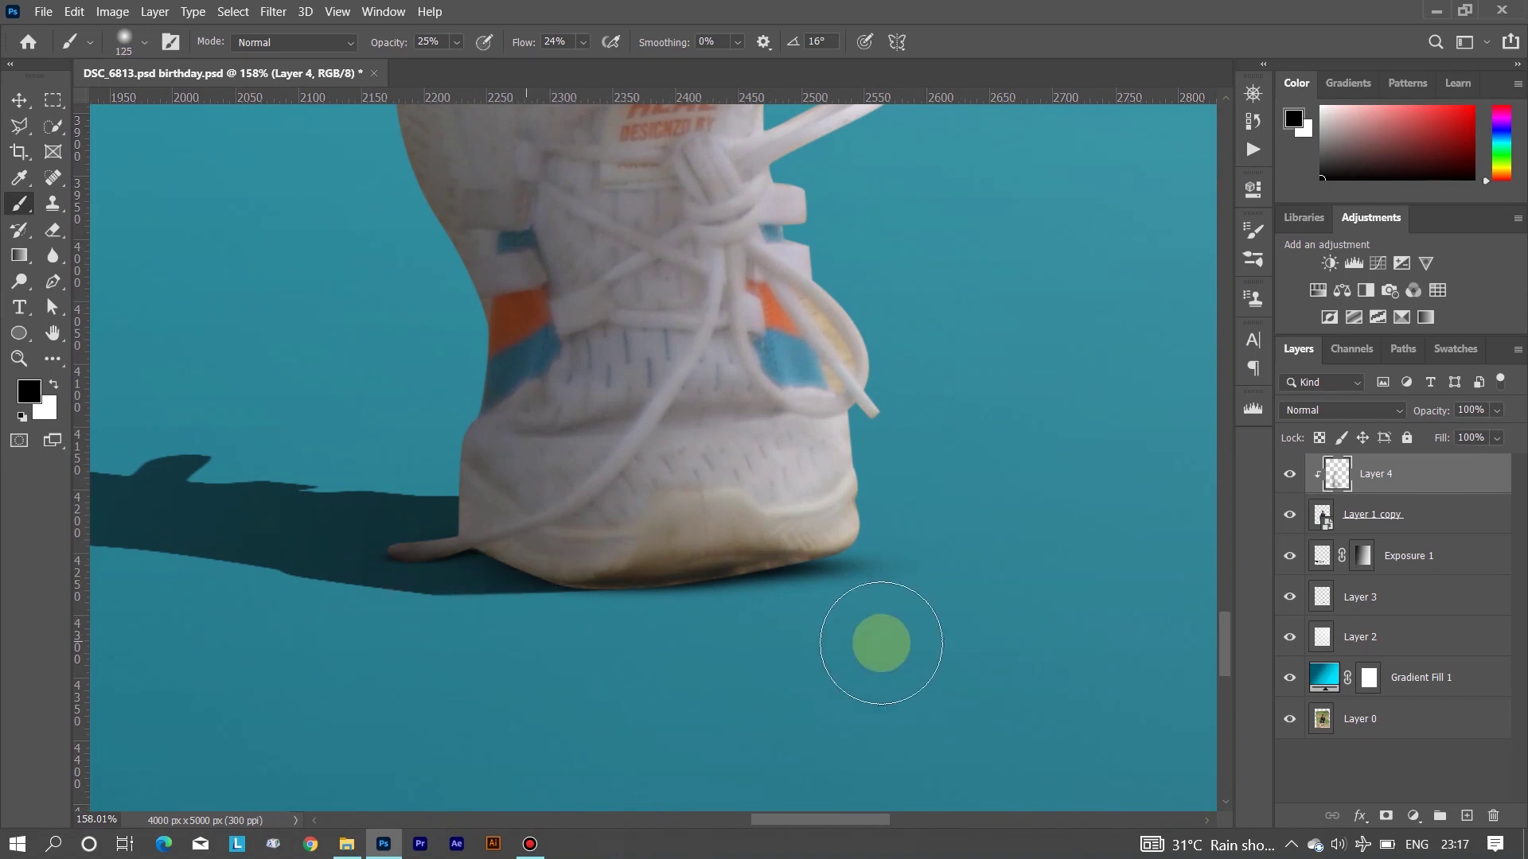
key("bracketright")
key("bracketright")
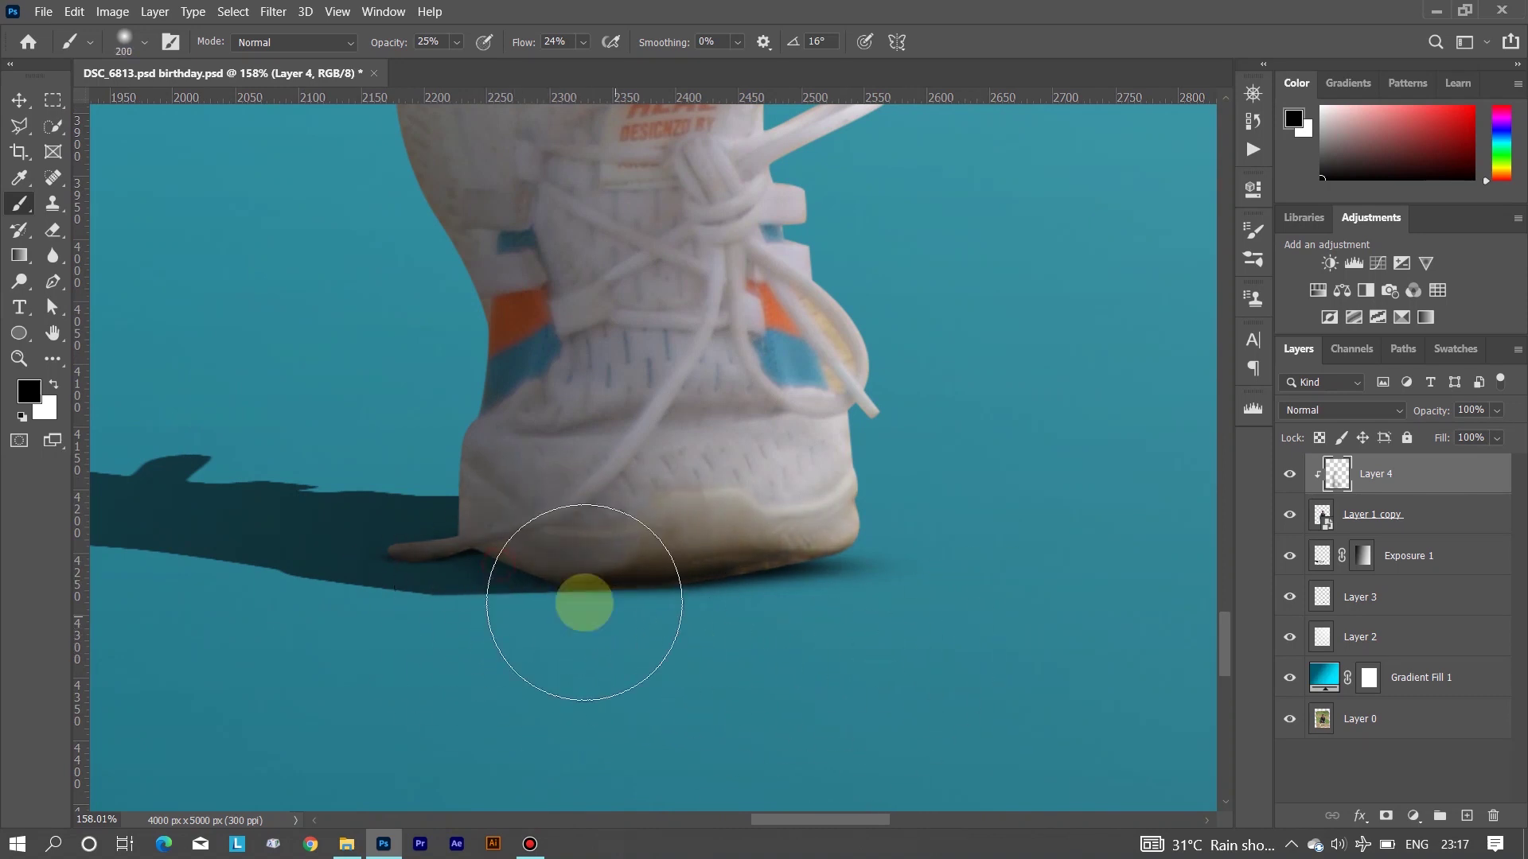
scroll(682, 587, "down", 5)
scroll(738, 562, "up", 3)
scroll(739, 562, "up", 3)
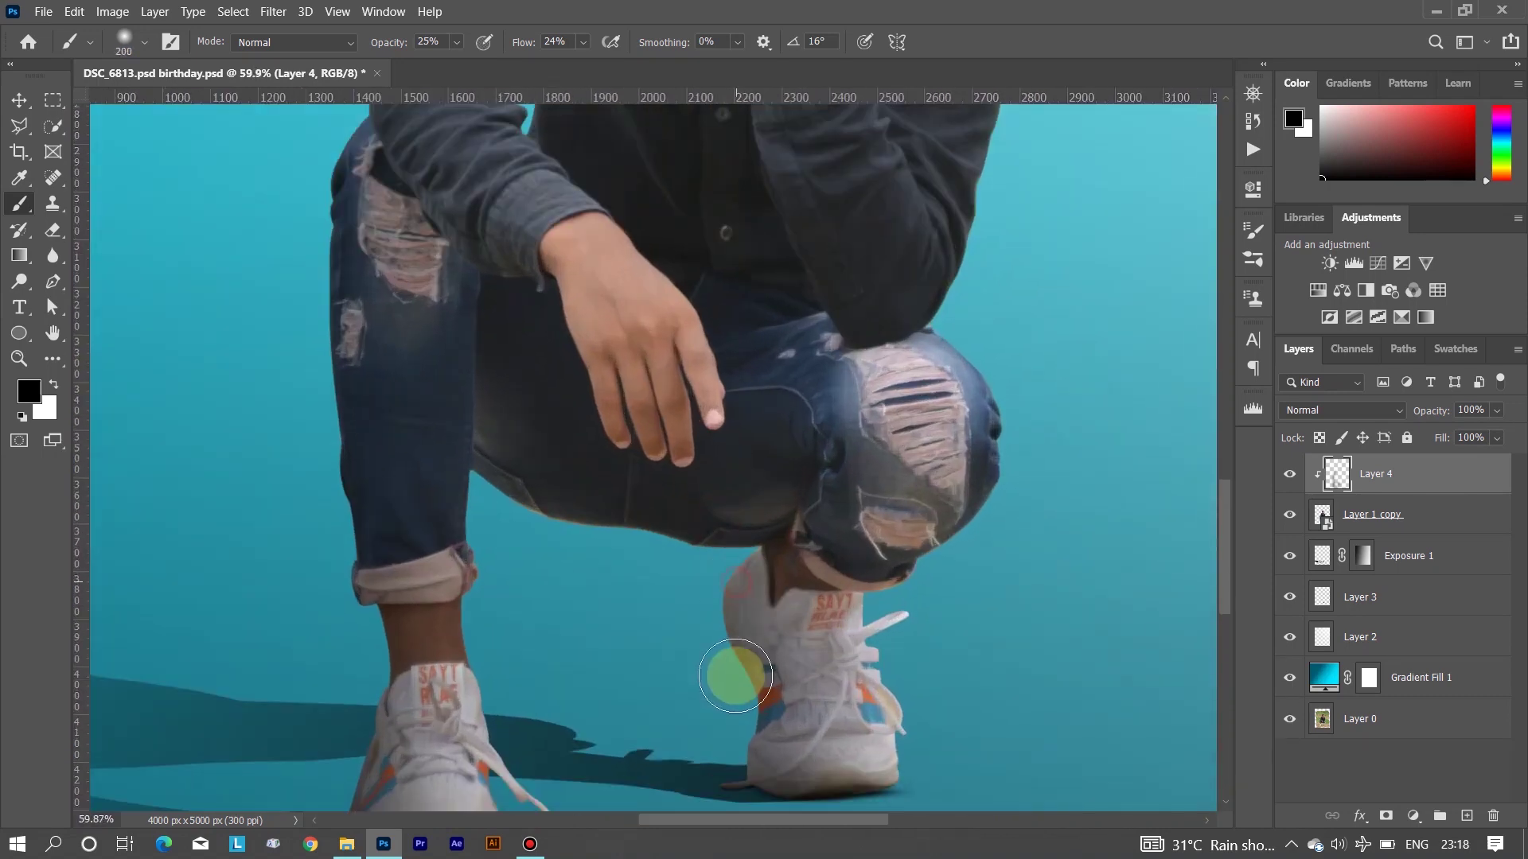
scroll(741, 647, "down", 3)
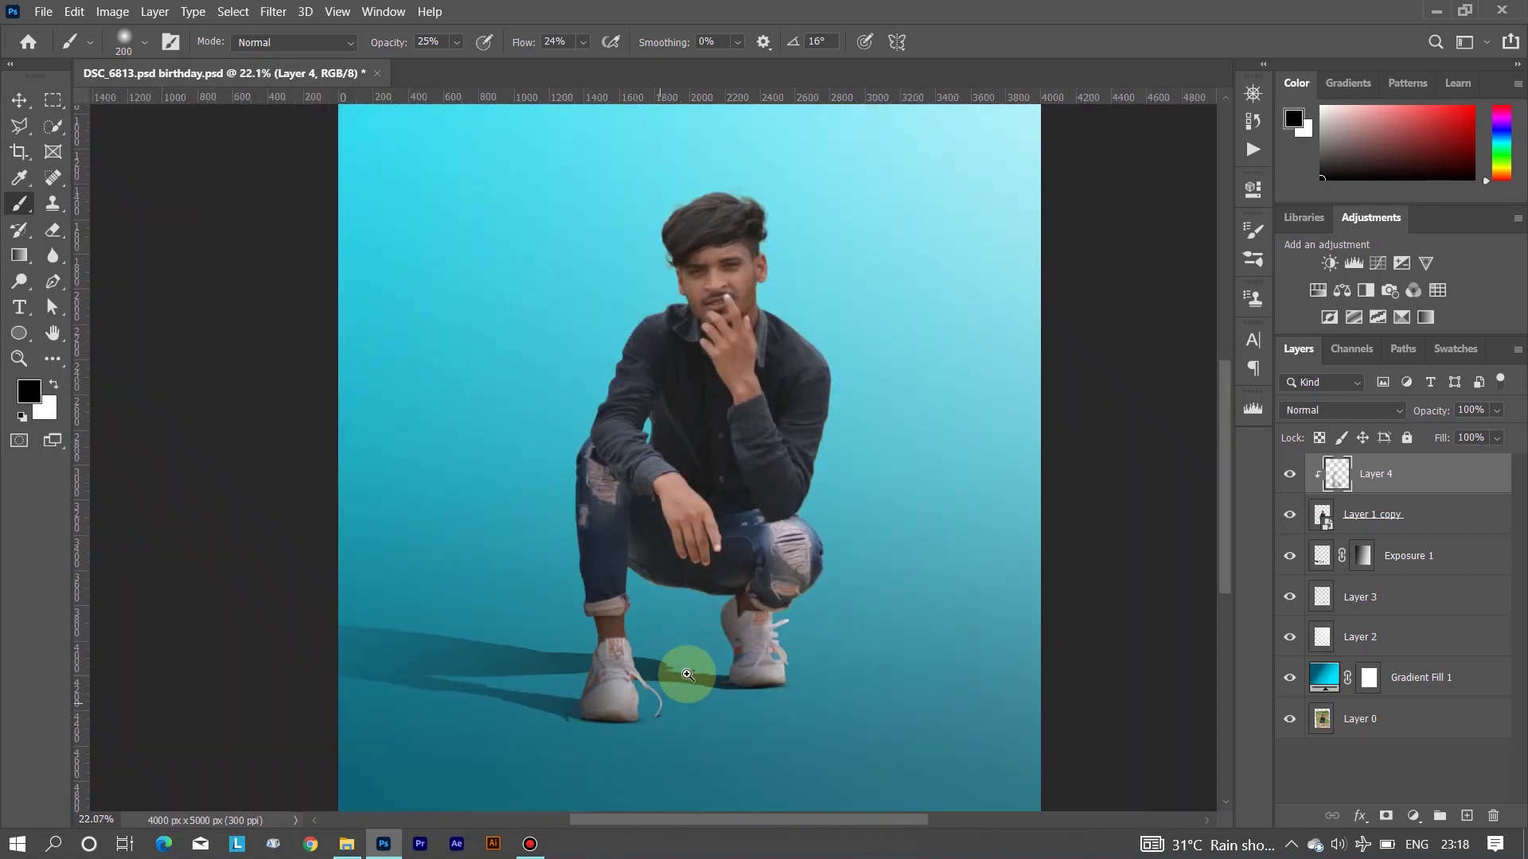
scroll(682, 672, "up", 2)
key("bracketright")
key("bracketright")
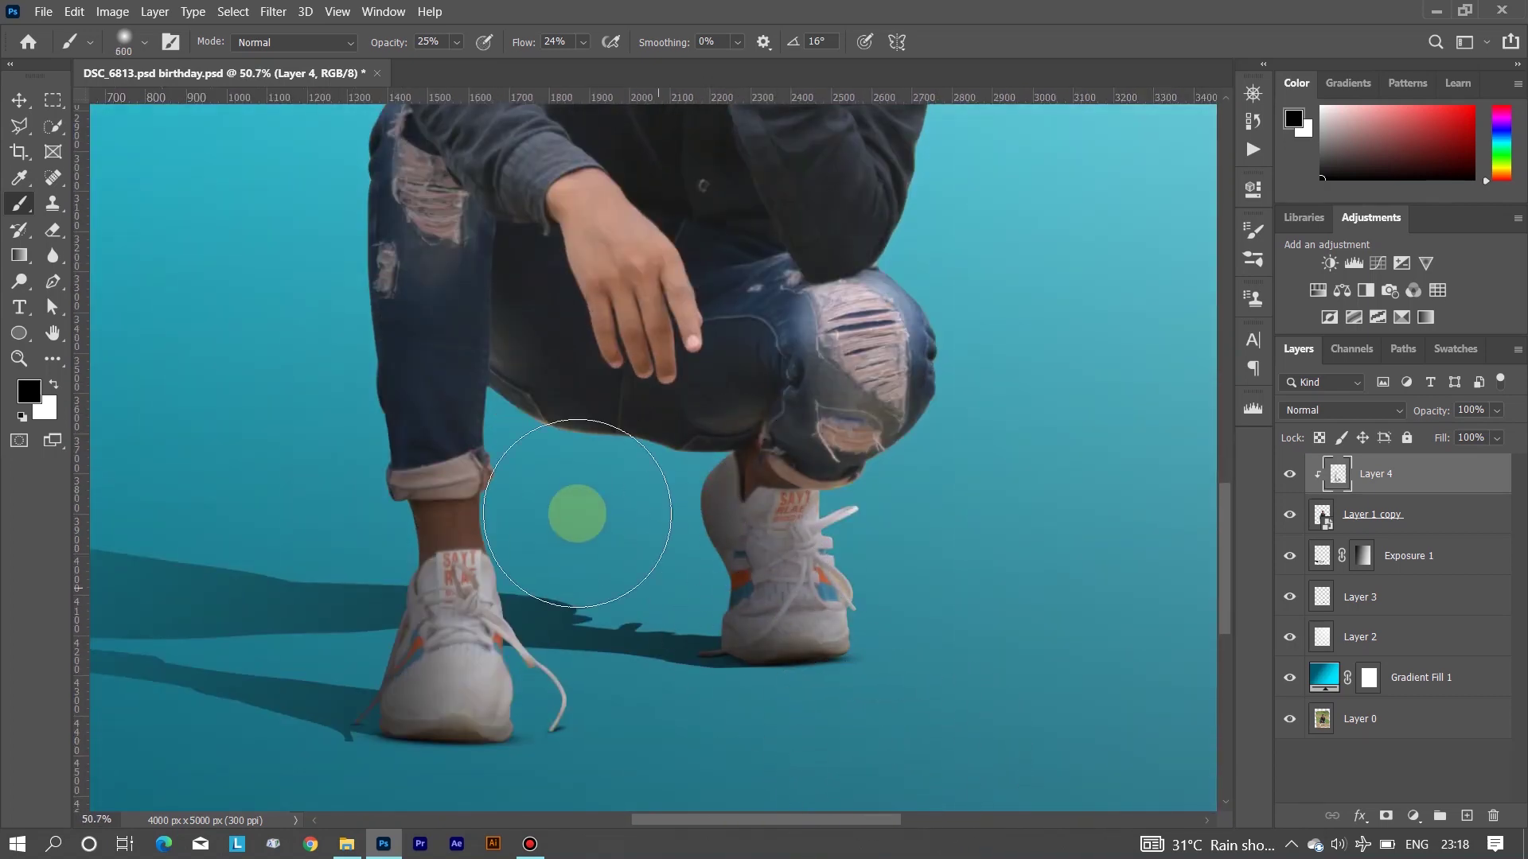
scroll(605, 509, "down", 1)
scroll(623, 553, "up", 1)
key("bracketleft")
key("bracketleft")
key("bracketleft")
scroll(528, 416, "down", 2)
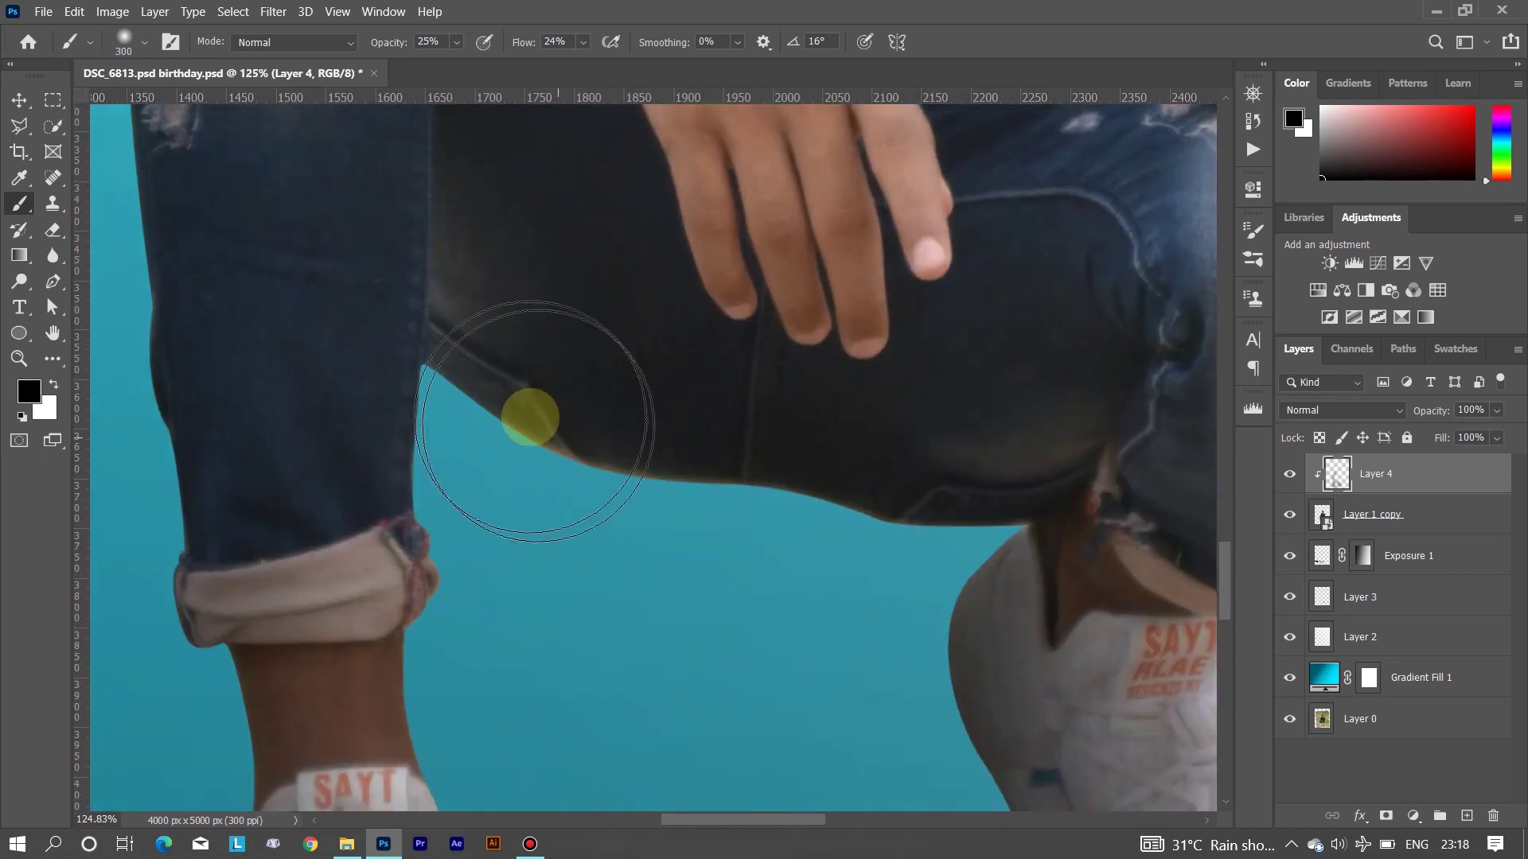
Shade the man's shirt and arm, then view the whole image
left_click_drag(768, 472, 700, 524)
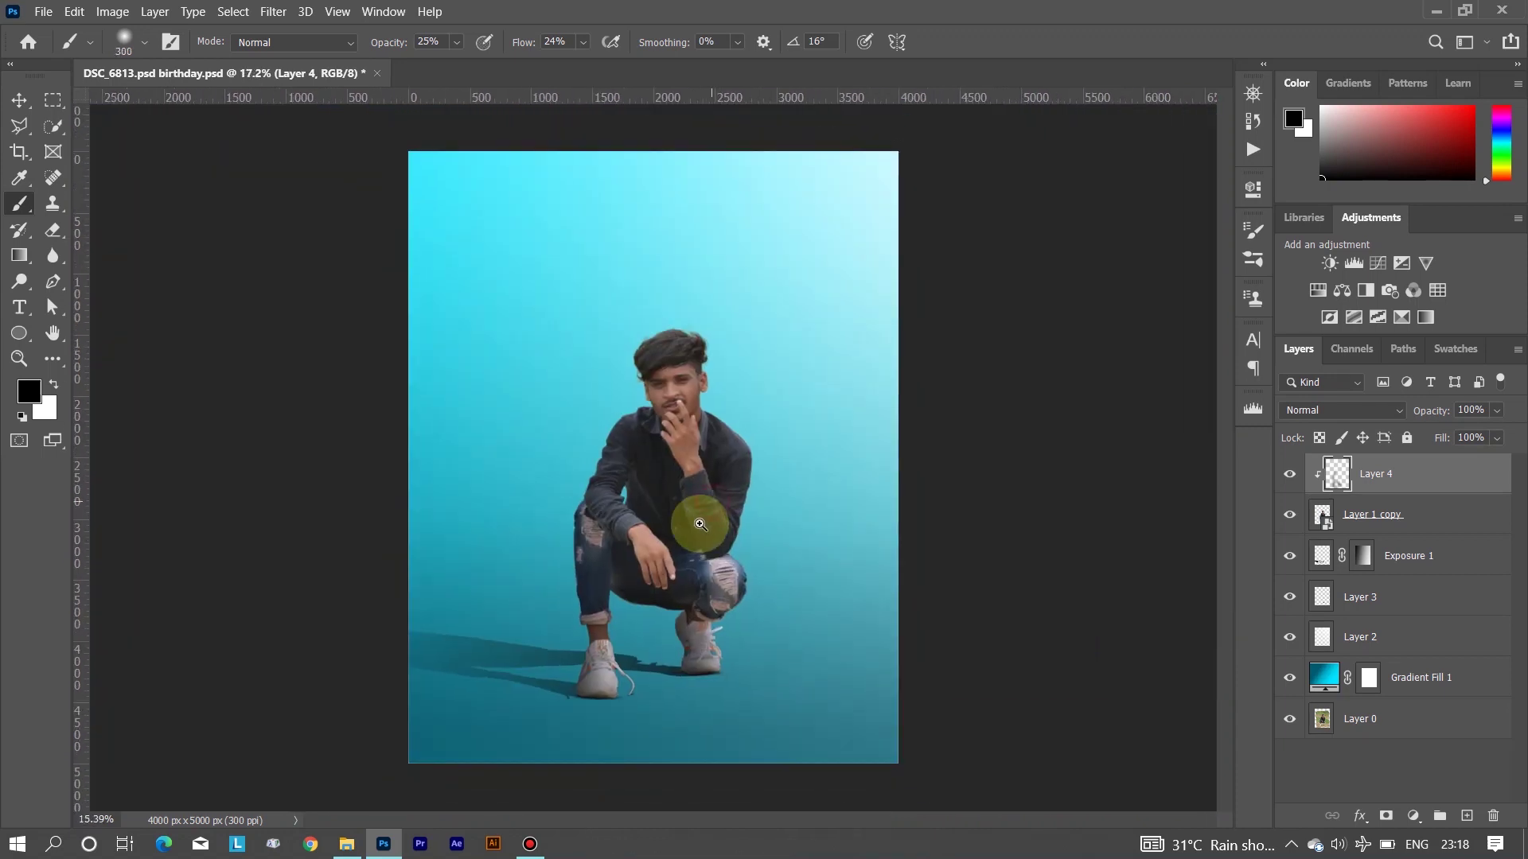
left_click_drag(607, 659, 699, 627)
scroll(708, 636, "down", 2)
key("bracketright")
key("bracketright")
key("bracketright")
key("bracketright")
scroll(459, 415, "up", 6)
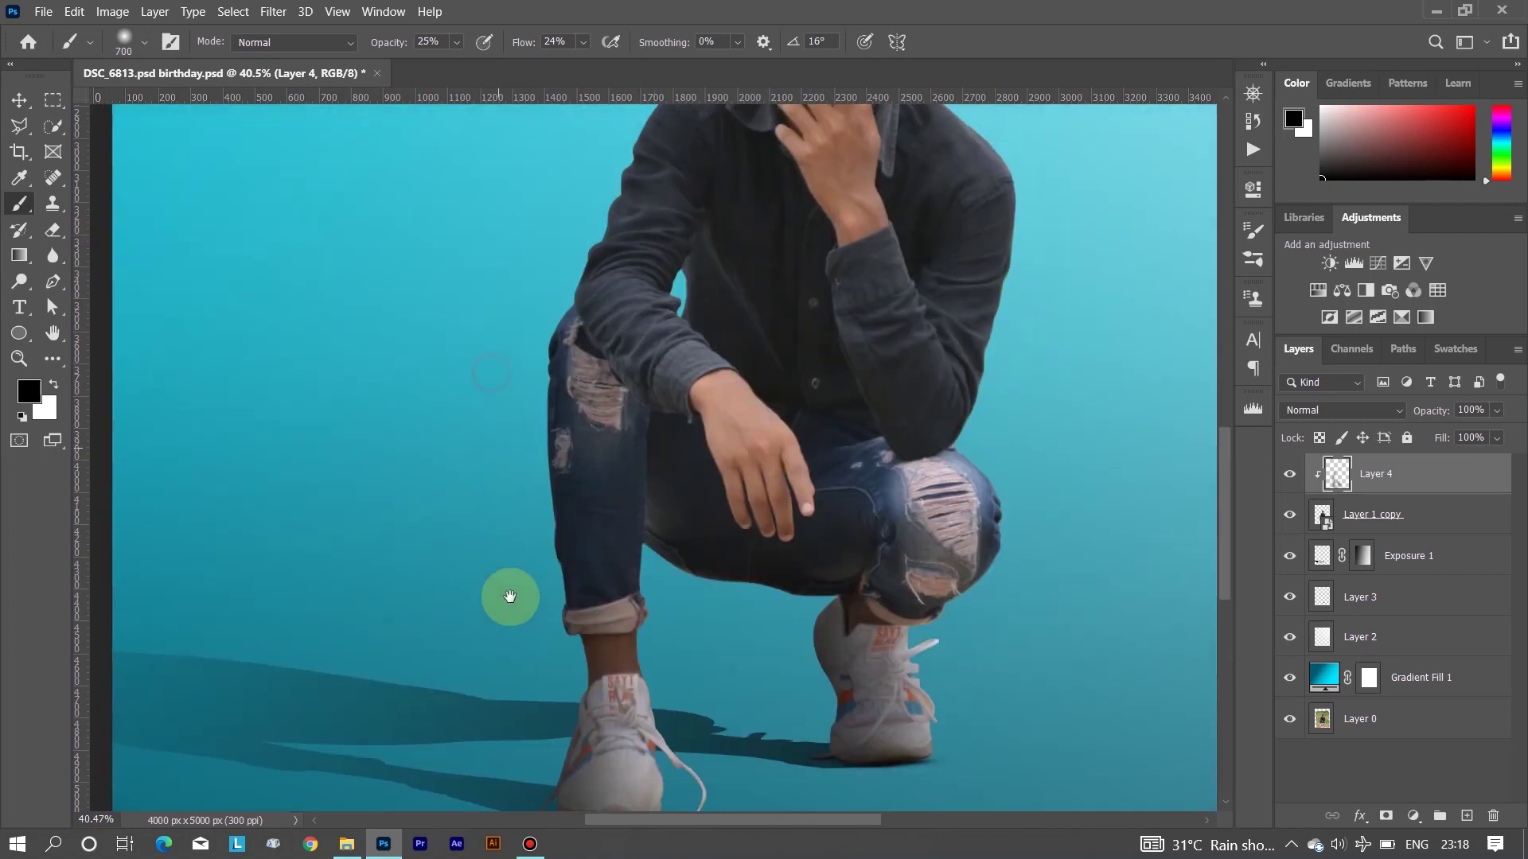
scroll(504, 597, "up", 2)
key("bracketleft")
key("bracketleft")
key("bracketleft")
scroll(528, 641, "up", 3)
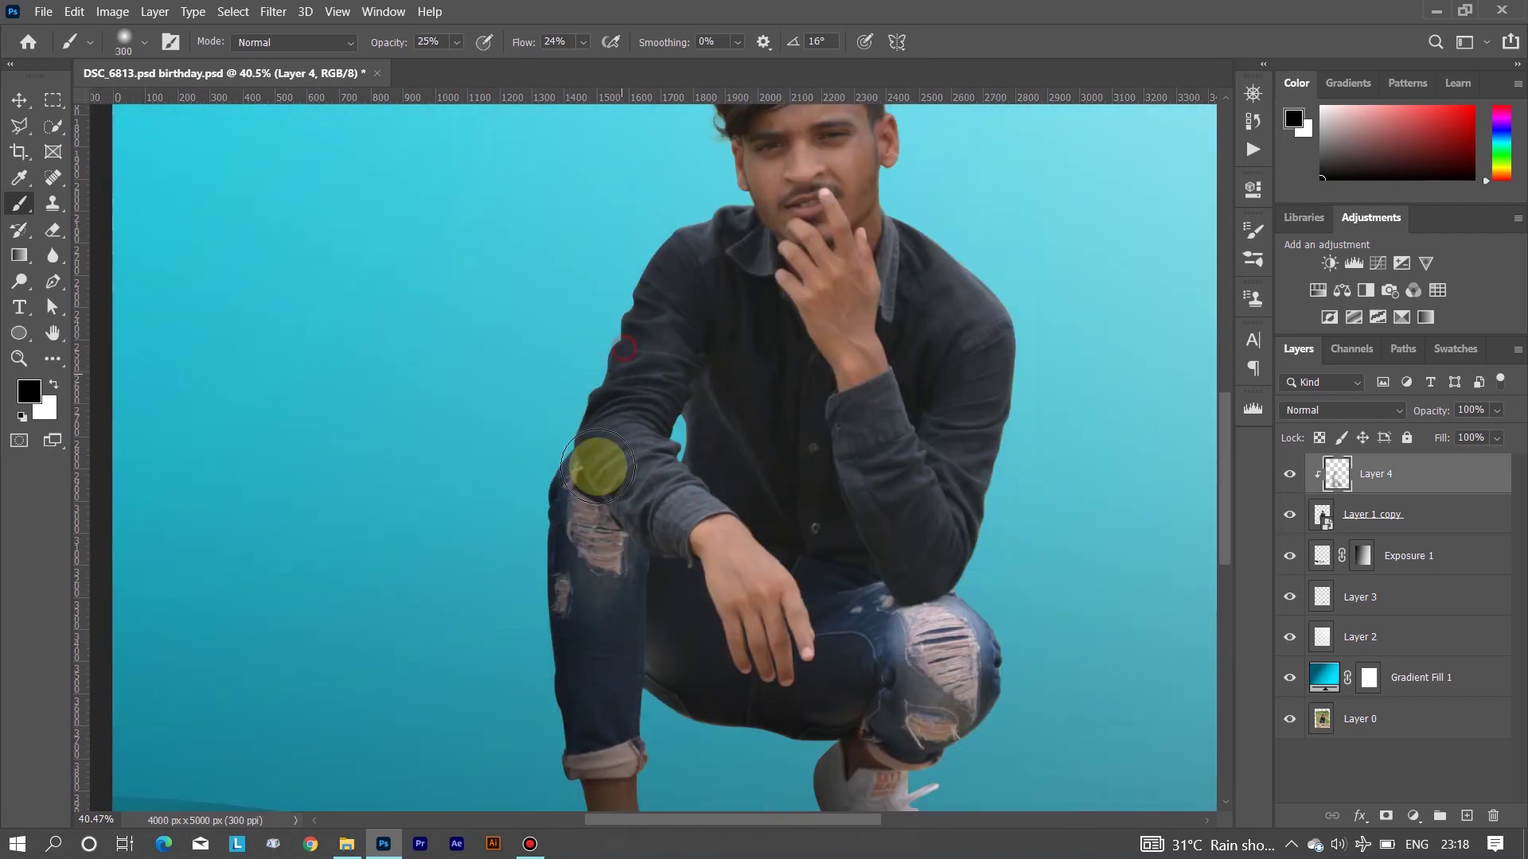
left_click_drag(676, 580, 965, 422)
scroll(876, 589, "down", 2)
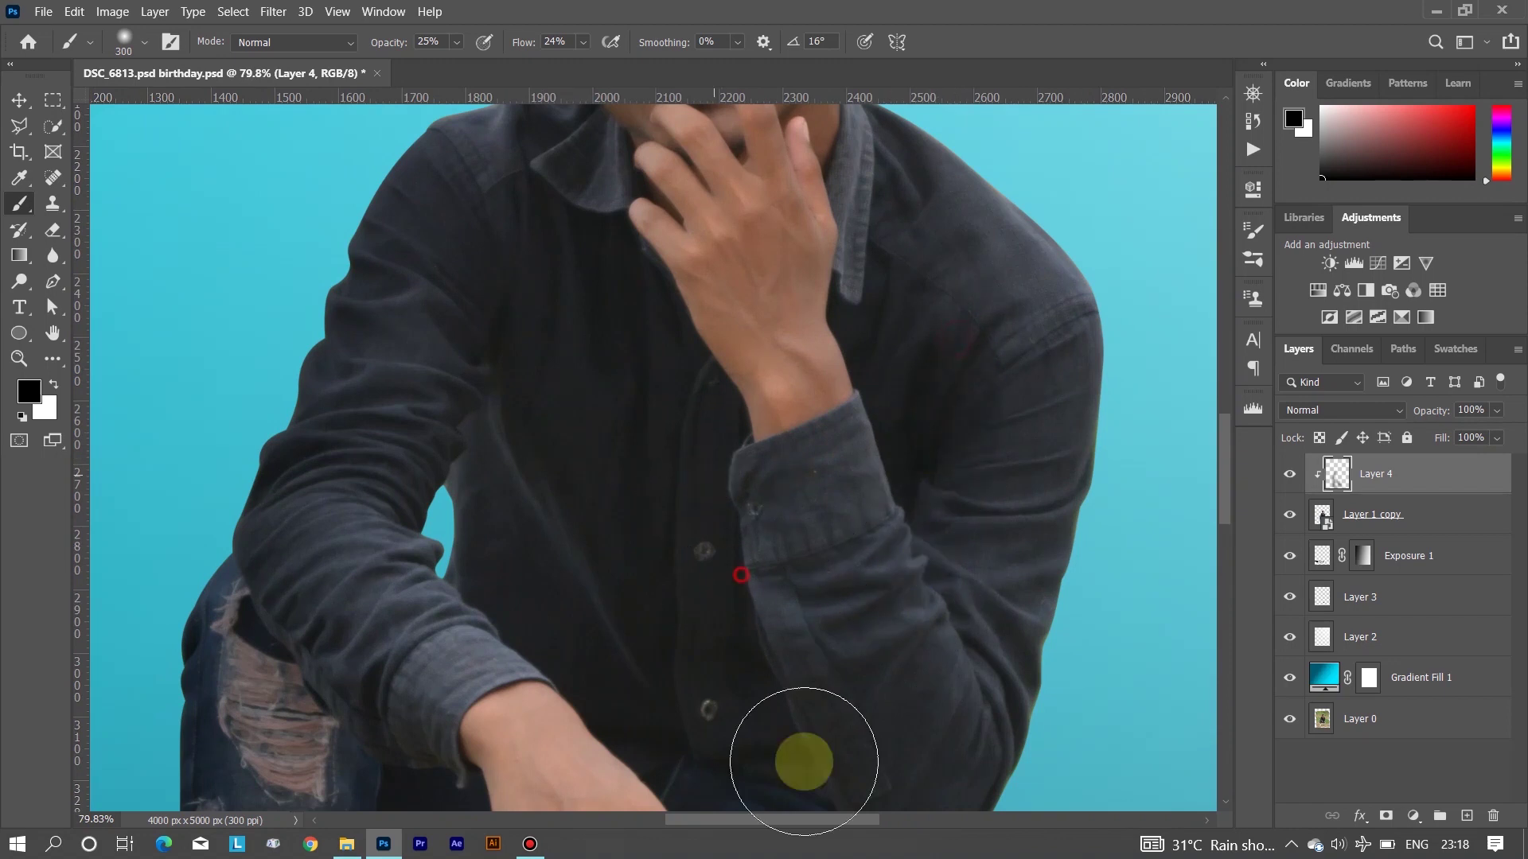
scroll(804, 717, "down", 4)
scroll(764, 605, "down", 3)
scroll(764, 557, "down", 2)
key("ctrl+0")
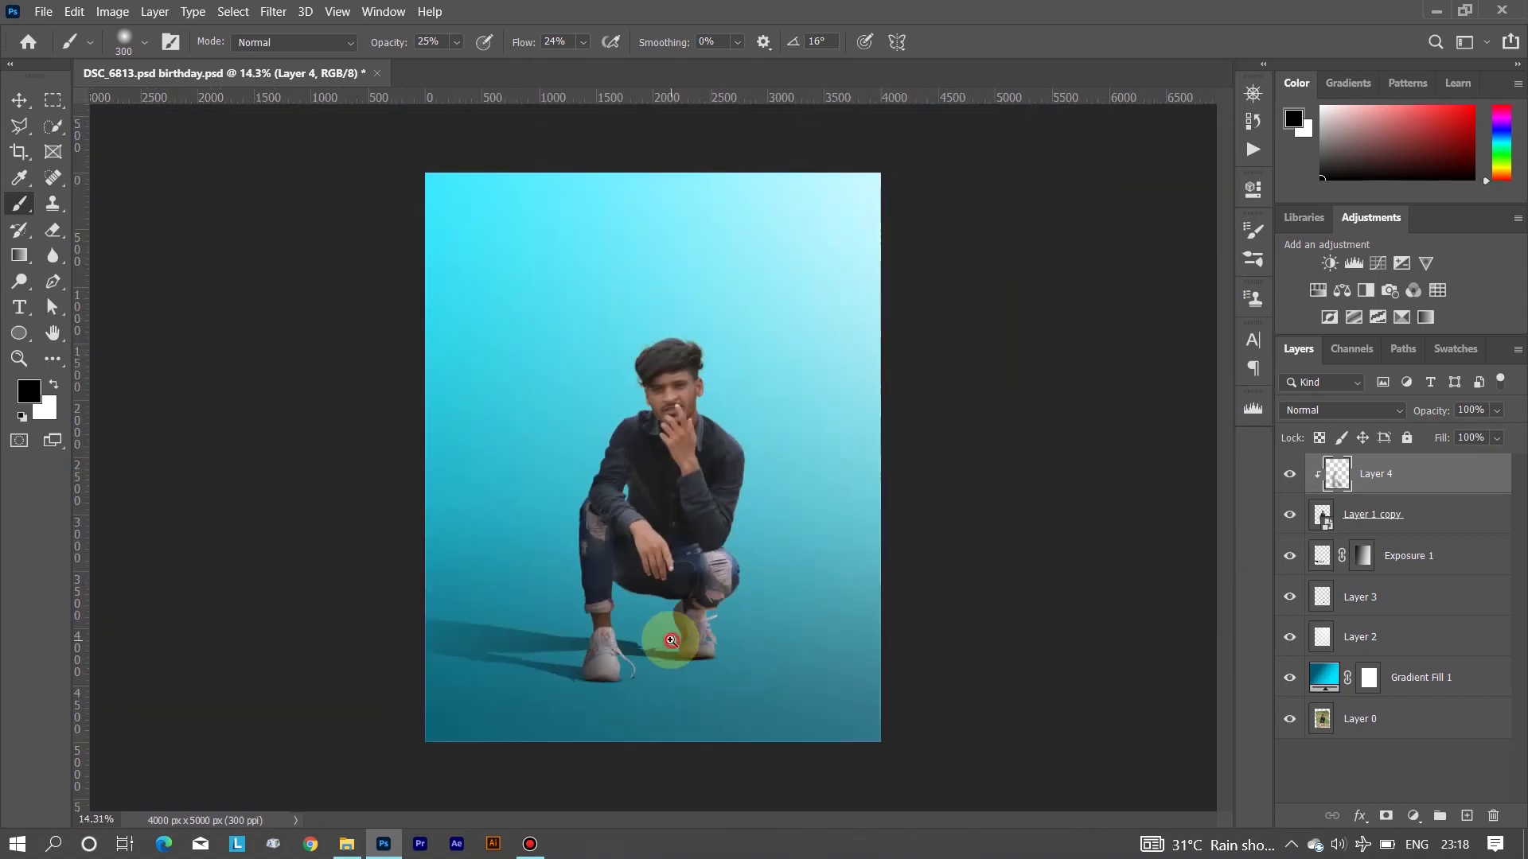
Add a new layer clipped to the man in Overlay blend mode and save
left_click(1398, 513)
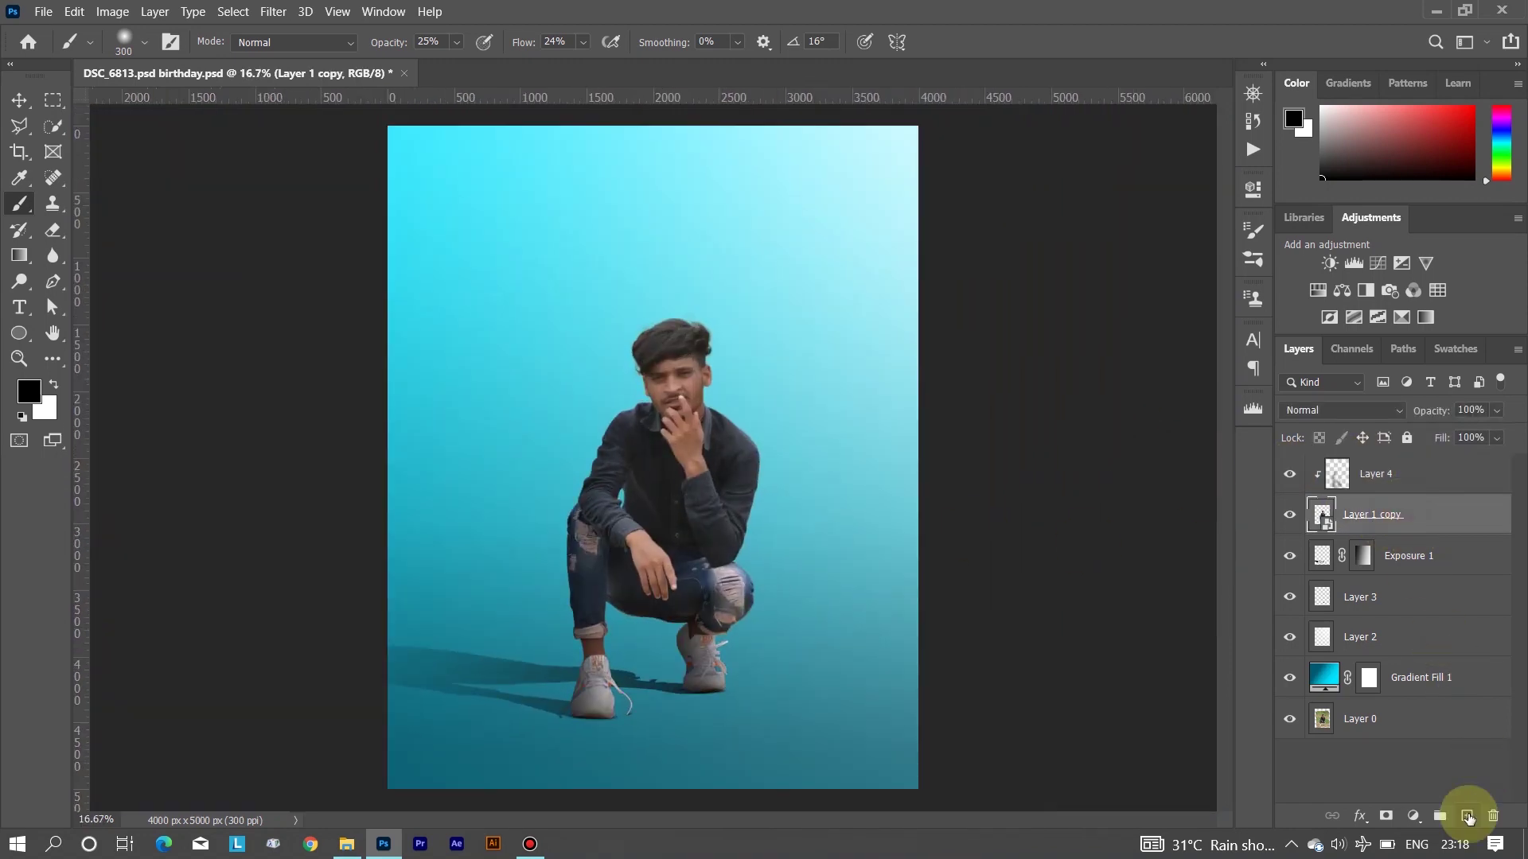
left_click(1466, 816)
left_click(1344, 410)
left_click(1353, 814)
key("ctrl+s")
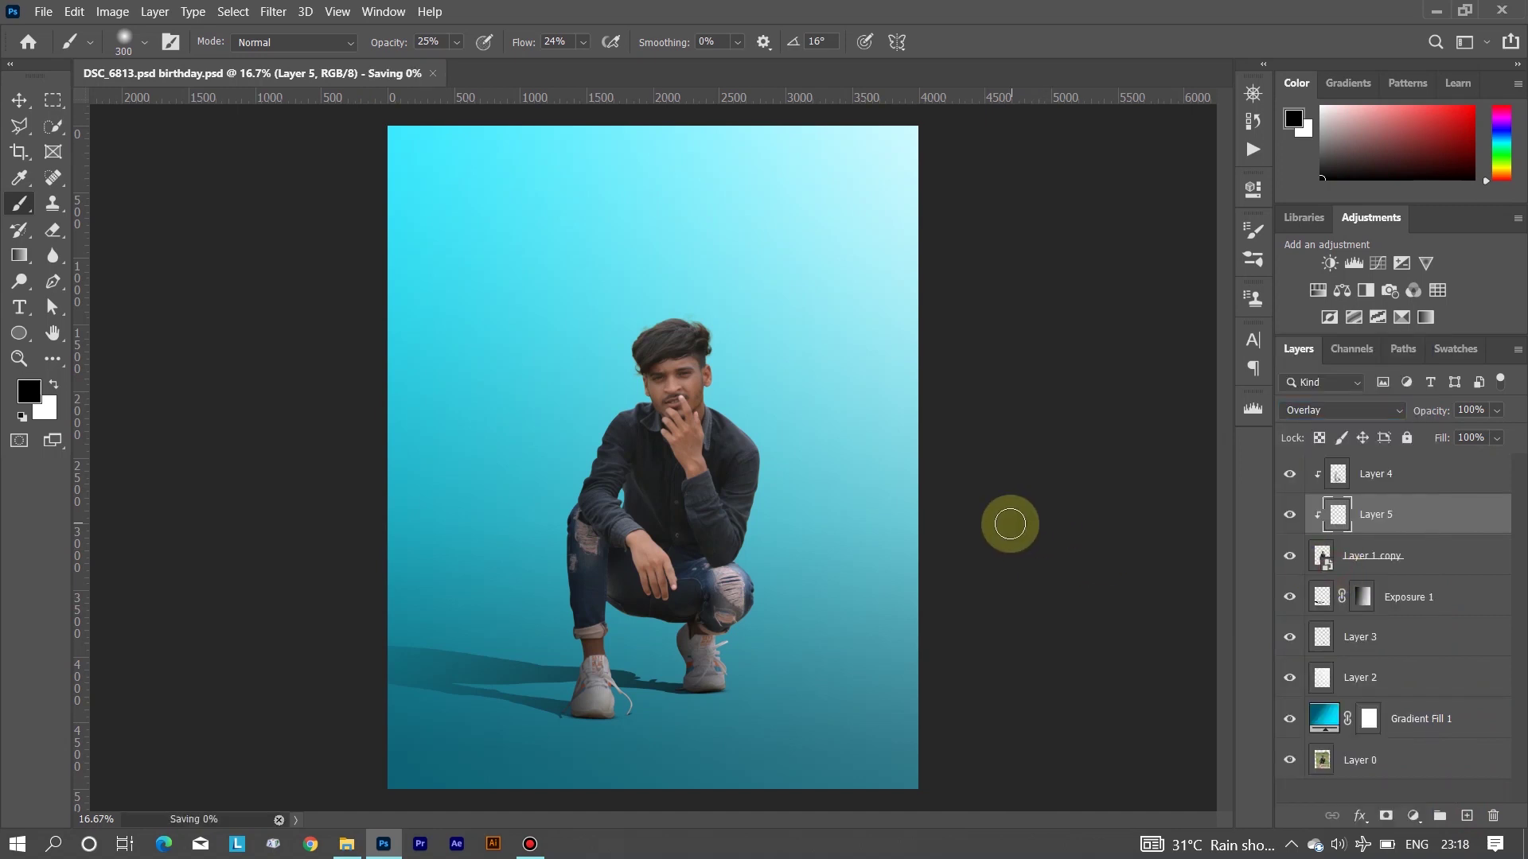
Paint white highlights at 17% flow along the legs, knee and shoulder
left_click(52, 385)
left_click_drag(514, 48, 507, 48)
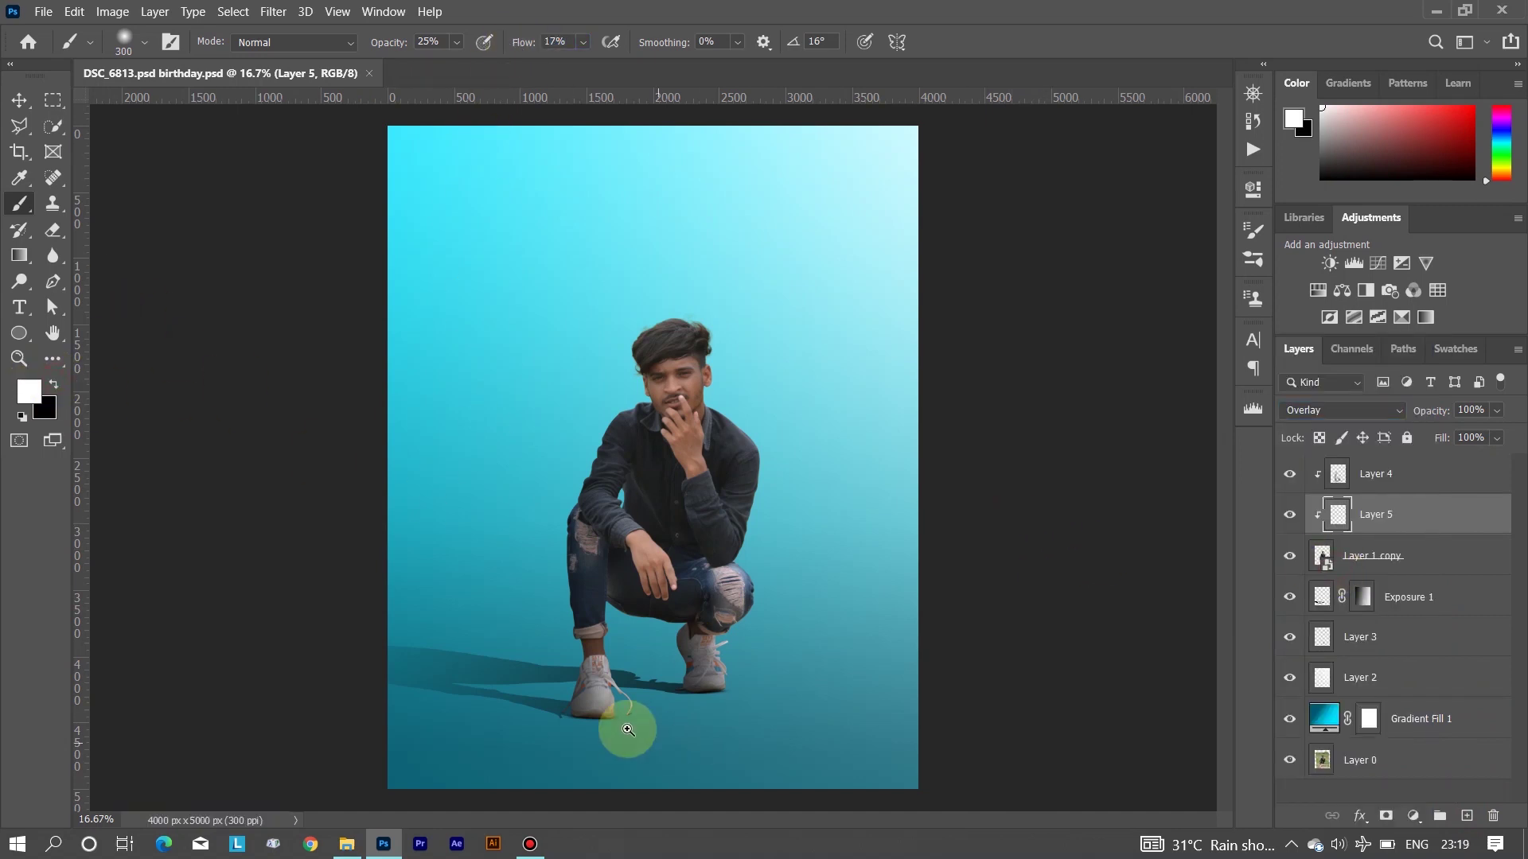
scroll(623, 726, "up", 5)
scroll(555, 302, "up", 3)
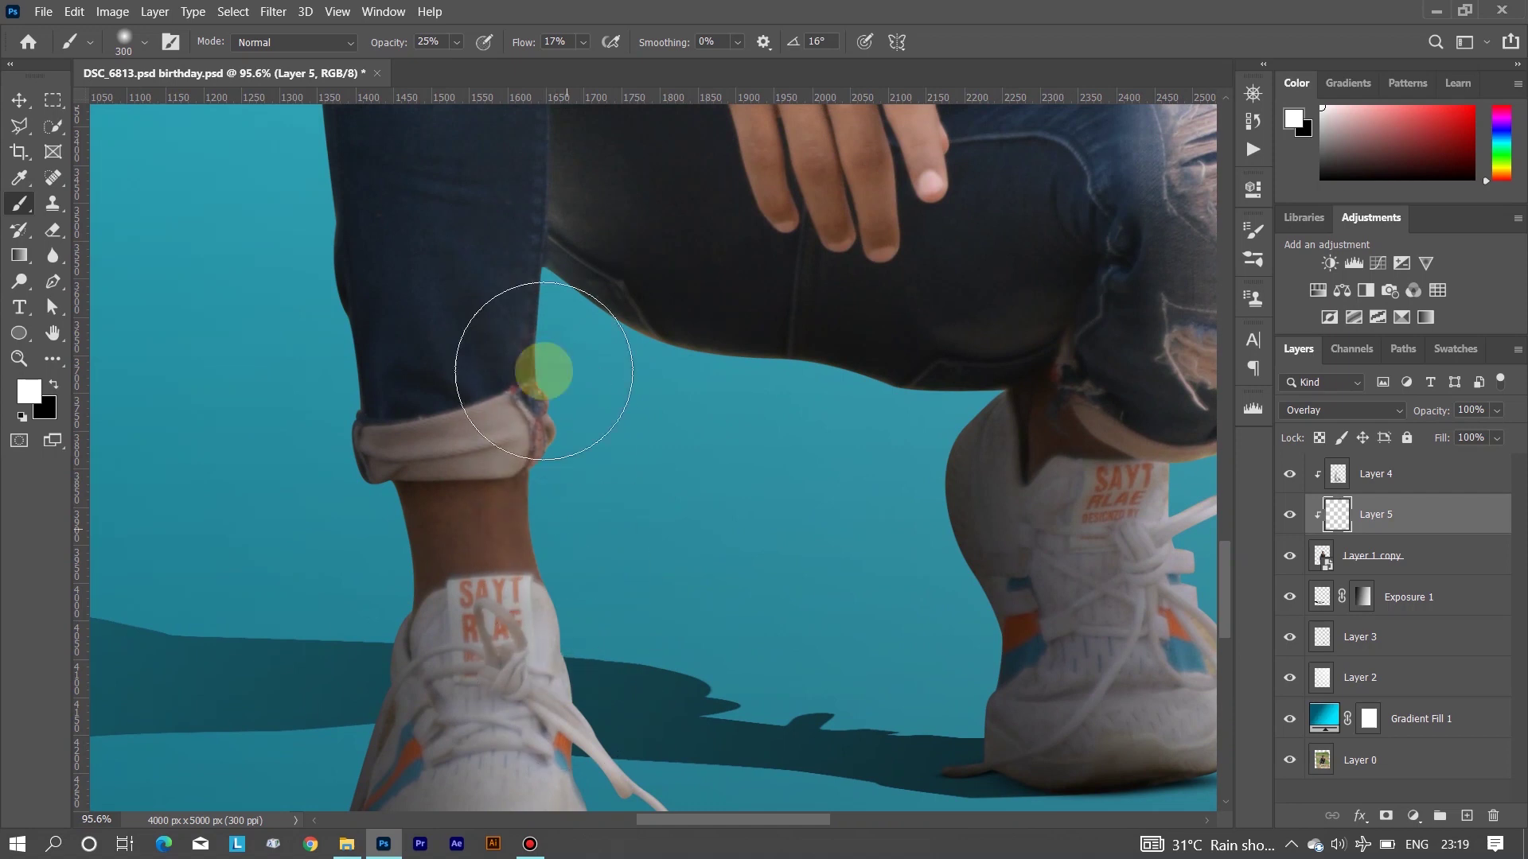
scroll(676, 719, "down", 4)
scroll(675, 719, "right", 5)
scroll(647, 698, "up", 3)
scroll(700, 505, "down", 2)
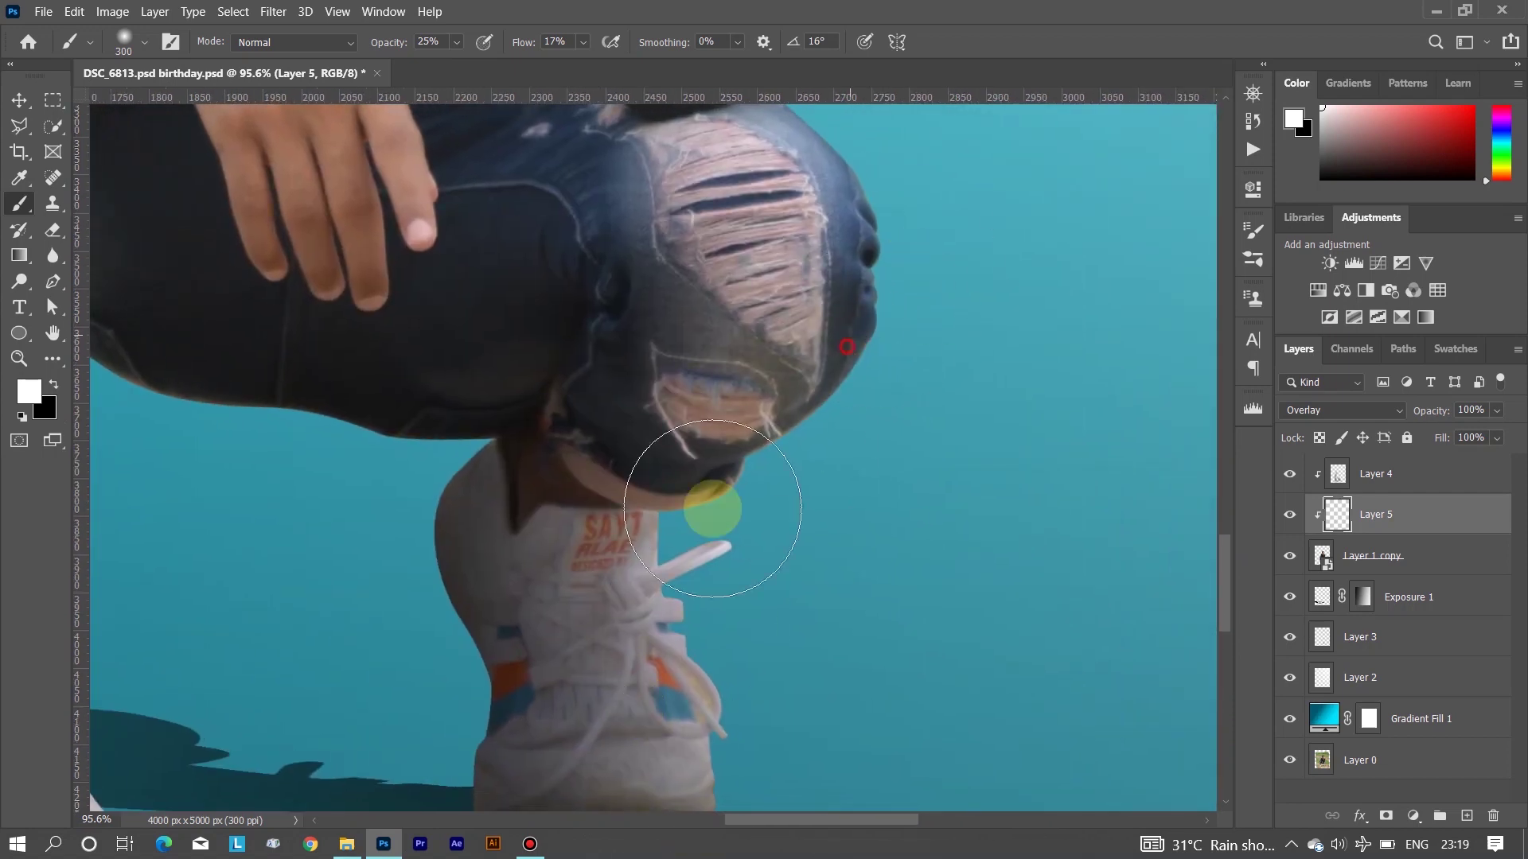
scroll(700, 505, "down", 2)
scroll(657, 461, "down", 2)
scroll(658, 460, "up", 3)
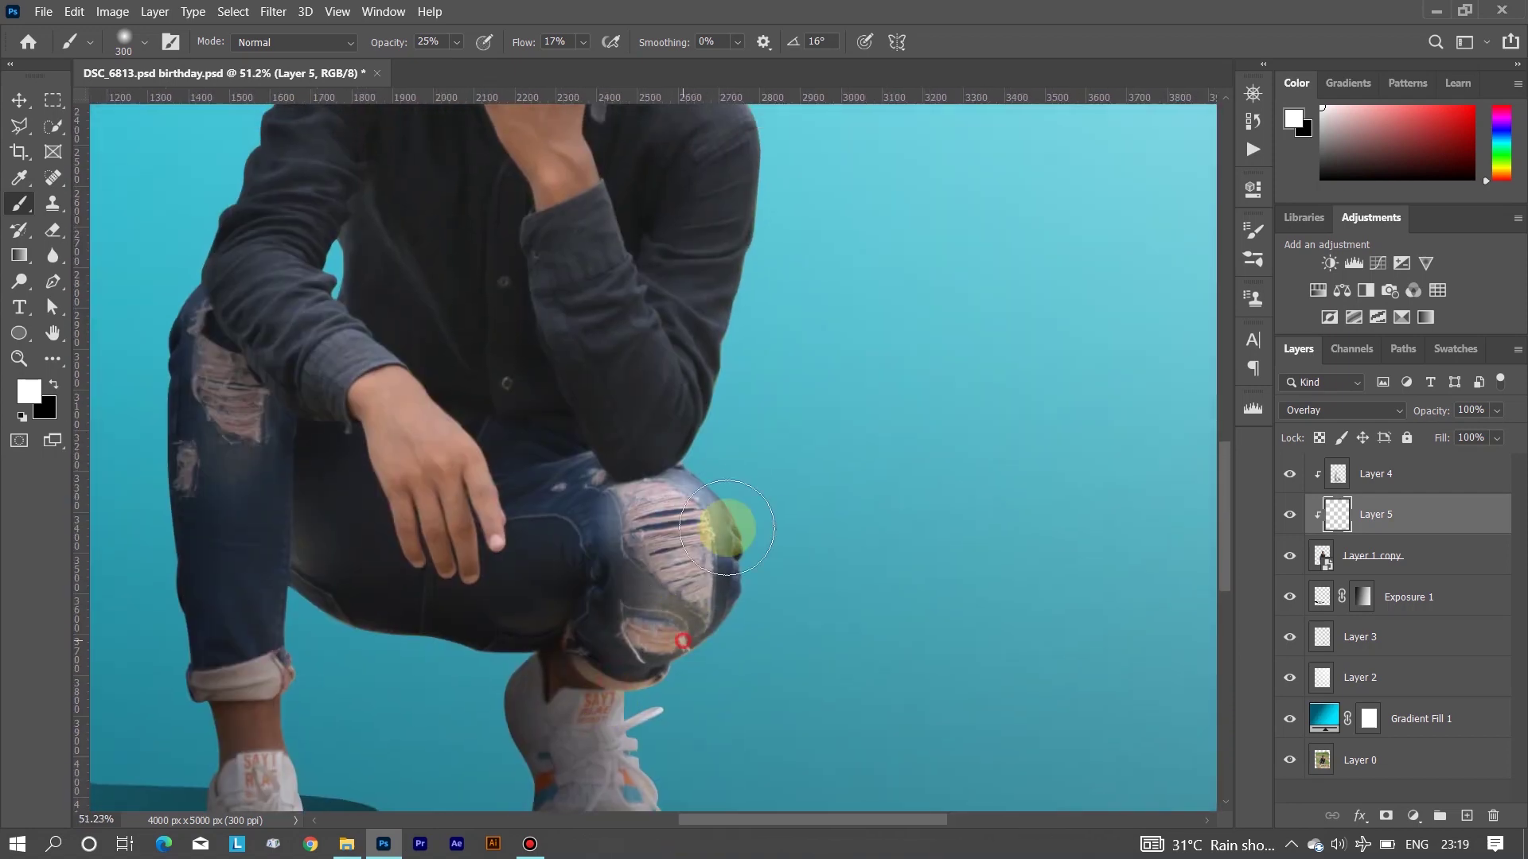
scroll(727, 518, "right", 3)
scroll(573, 477, "up", 3)
scroll(614, 692, "up", 4)
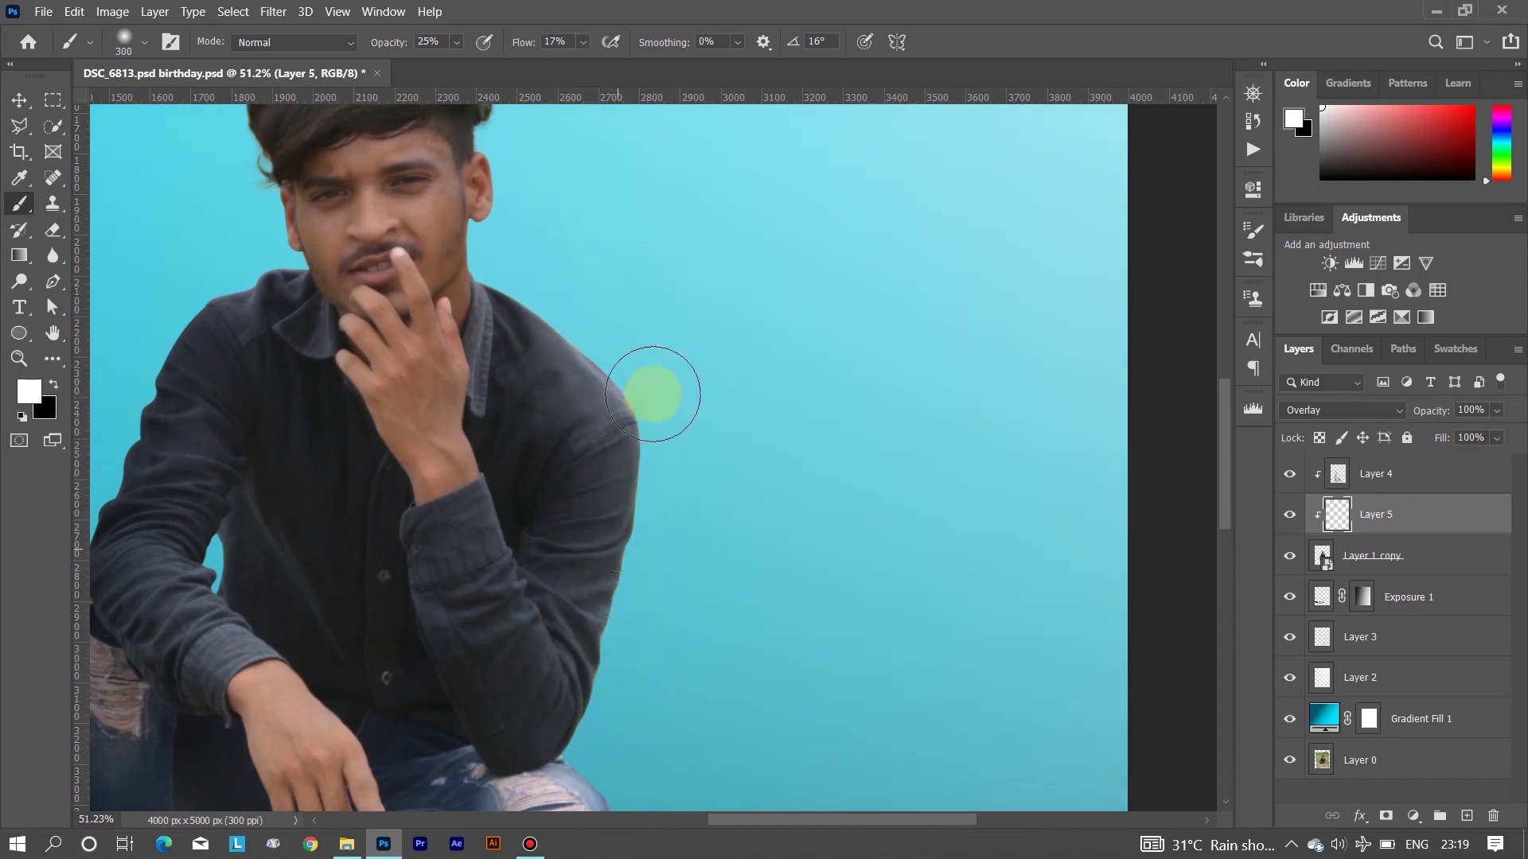
scroll(648, 392, "up", 5)
scroll(536, 587, "left", 2)
scroll(522, 505, "down", 2)
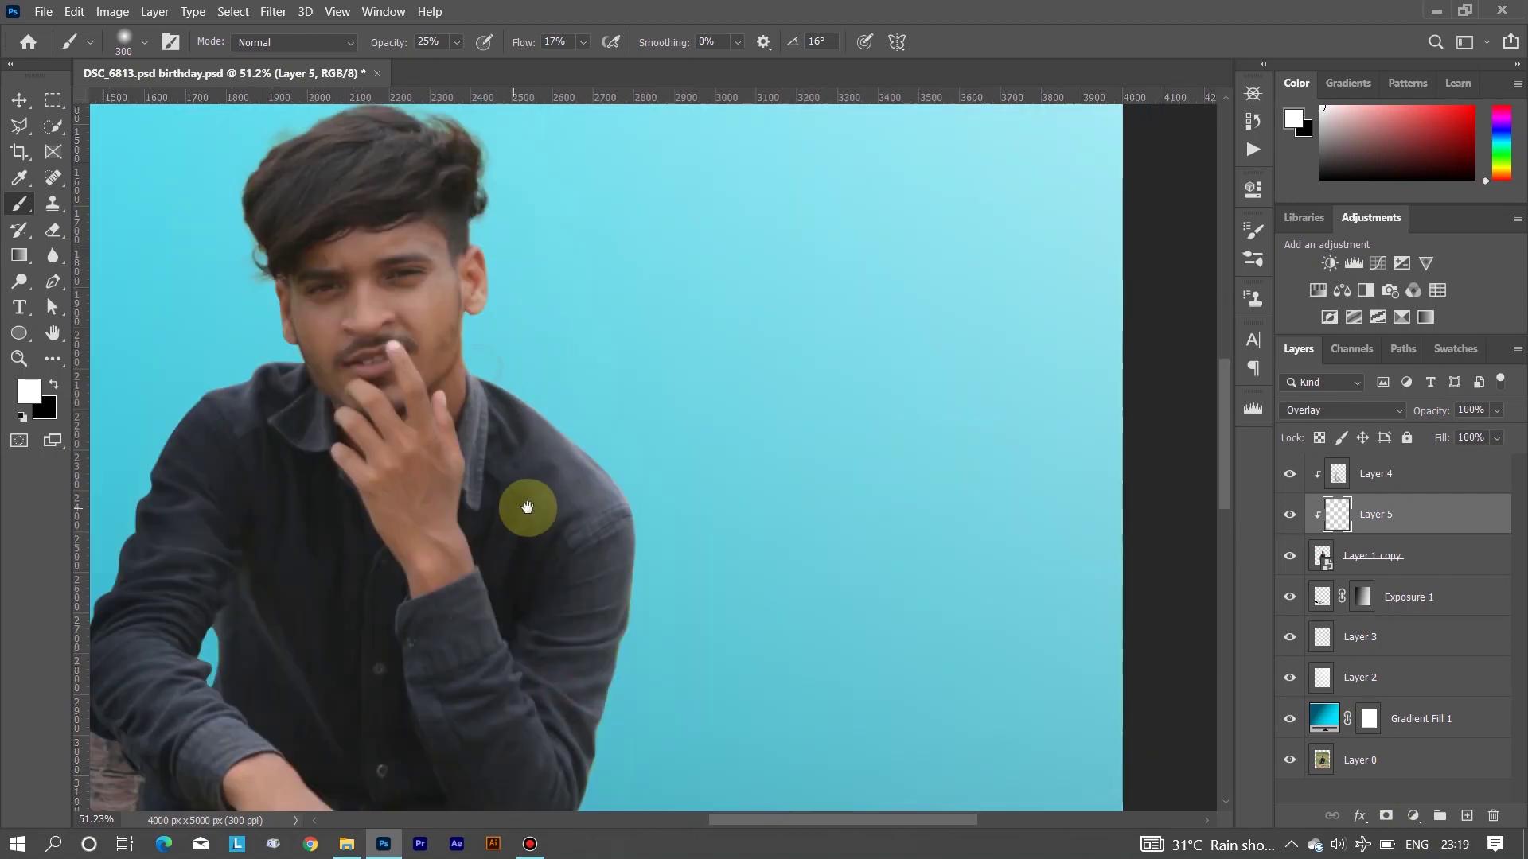
scroll(505, 580, "down", 2)
scroll(588, 574, "down", 2)
key("ctrl+plus")
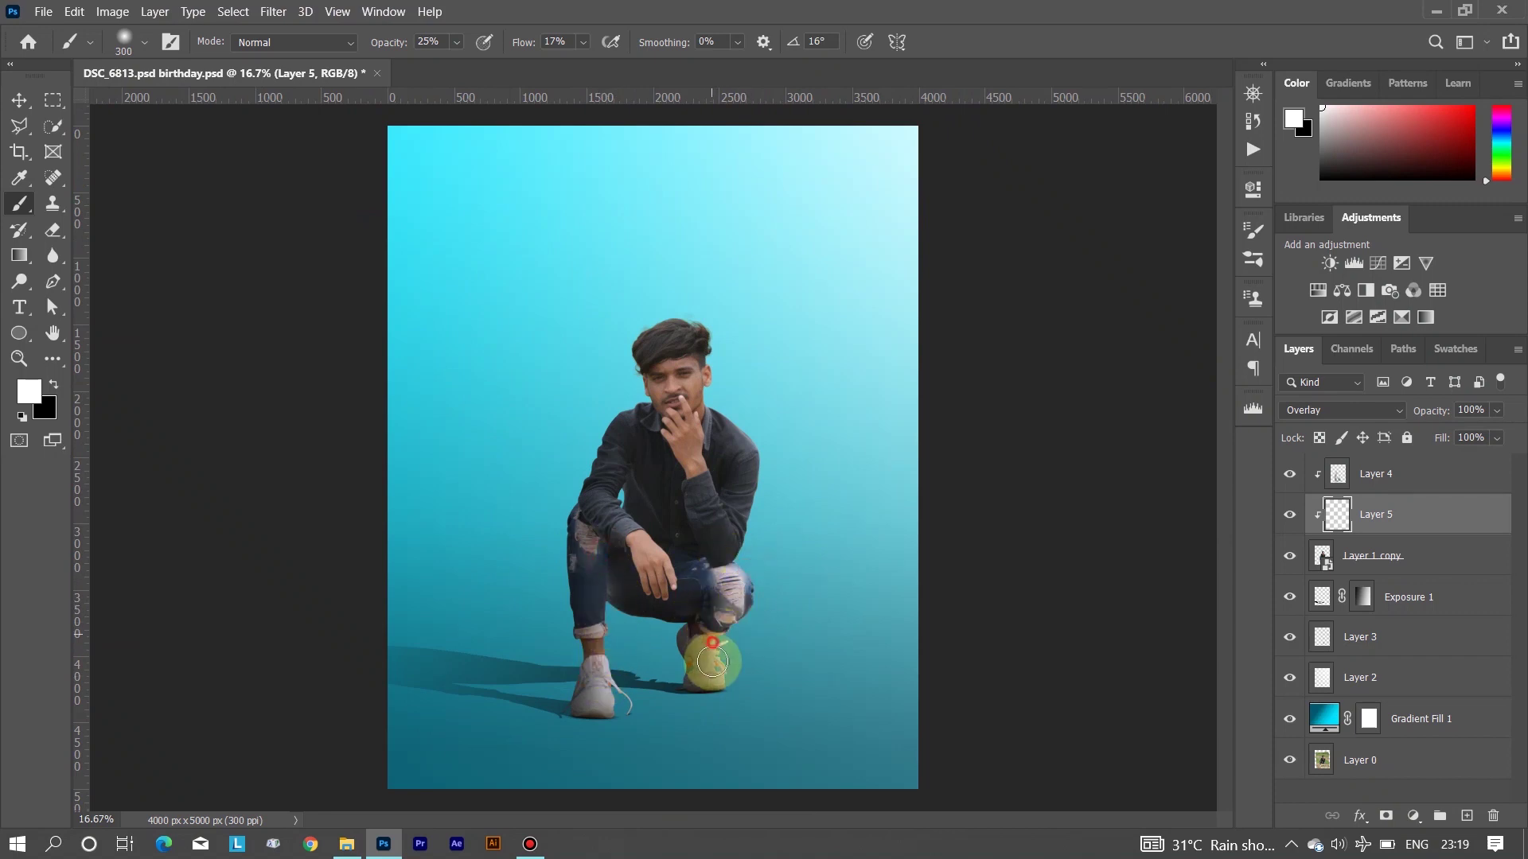
Add clipped Curves 1 with black point nudged right, then Vibrance +27, saturation +3
key("z")
left_click(1359, 554)
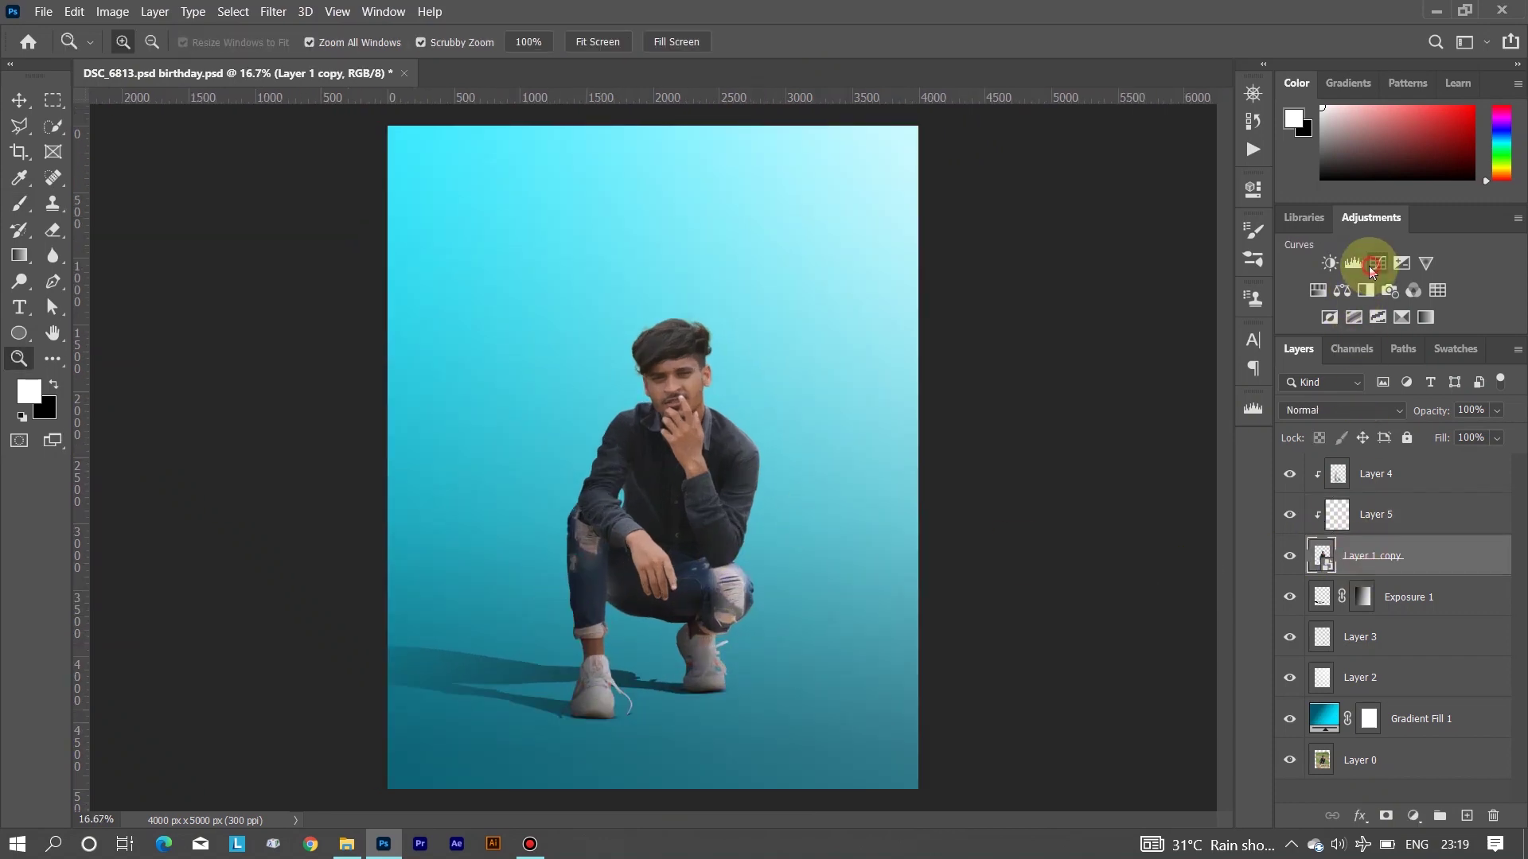
left_click(1371, 264)
left_click_drag(1001, 494, 1015, 494)
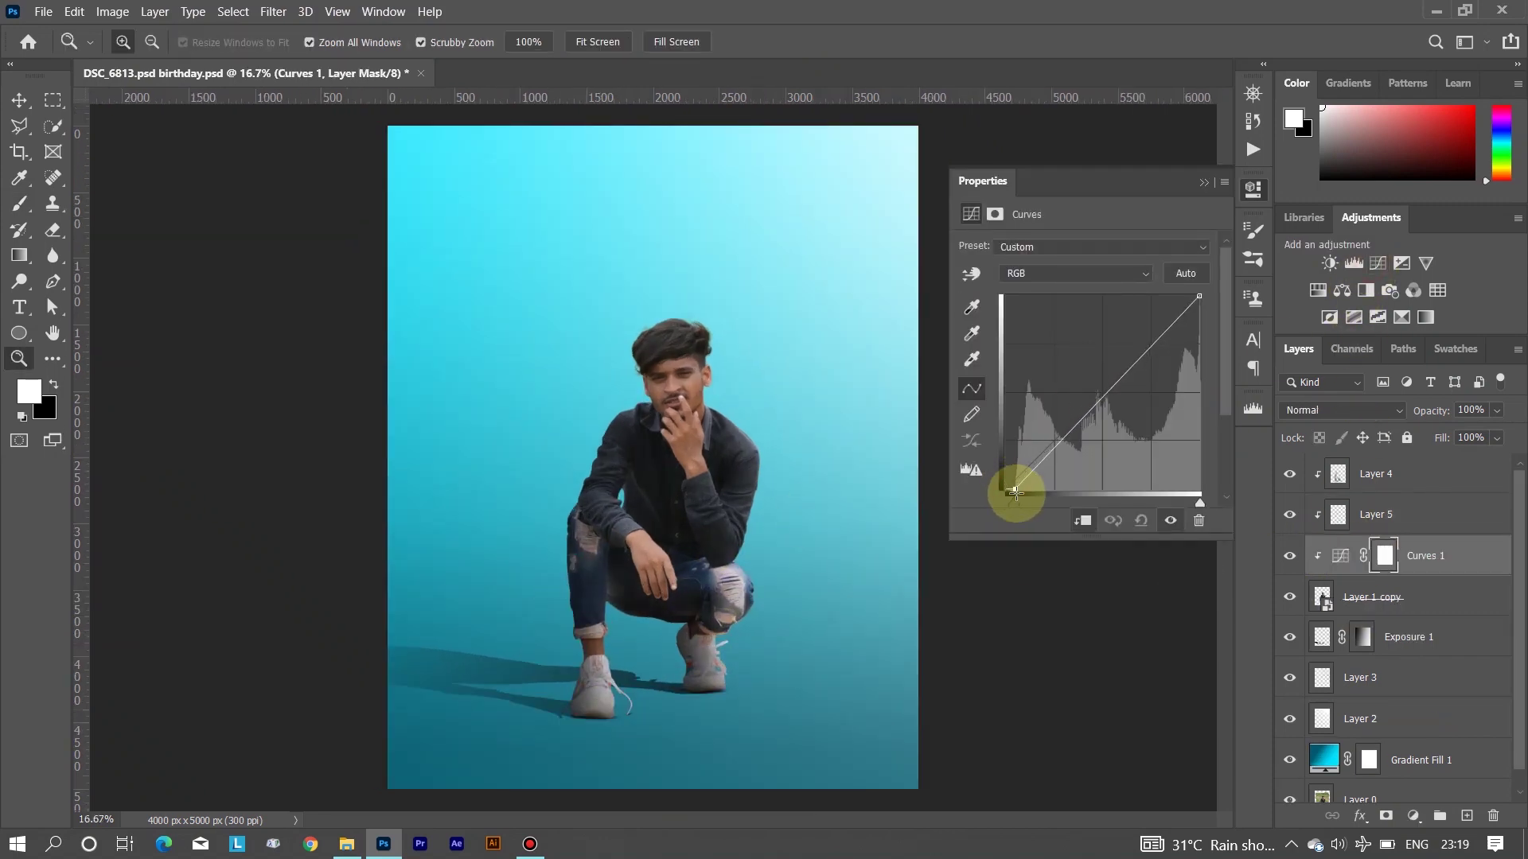
left_click(1203, 183)
left_click(1398, 597)
left_click(1426, 263)
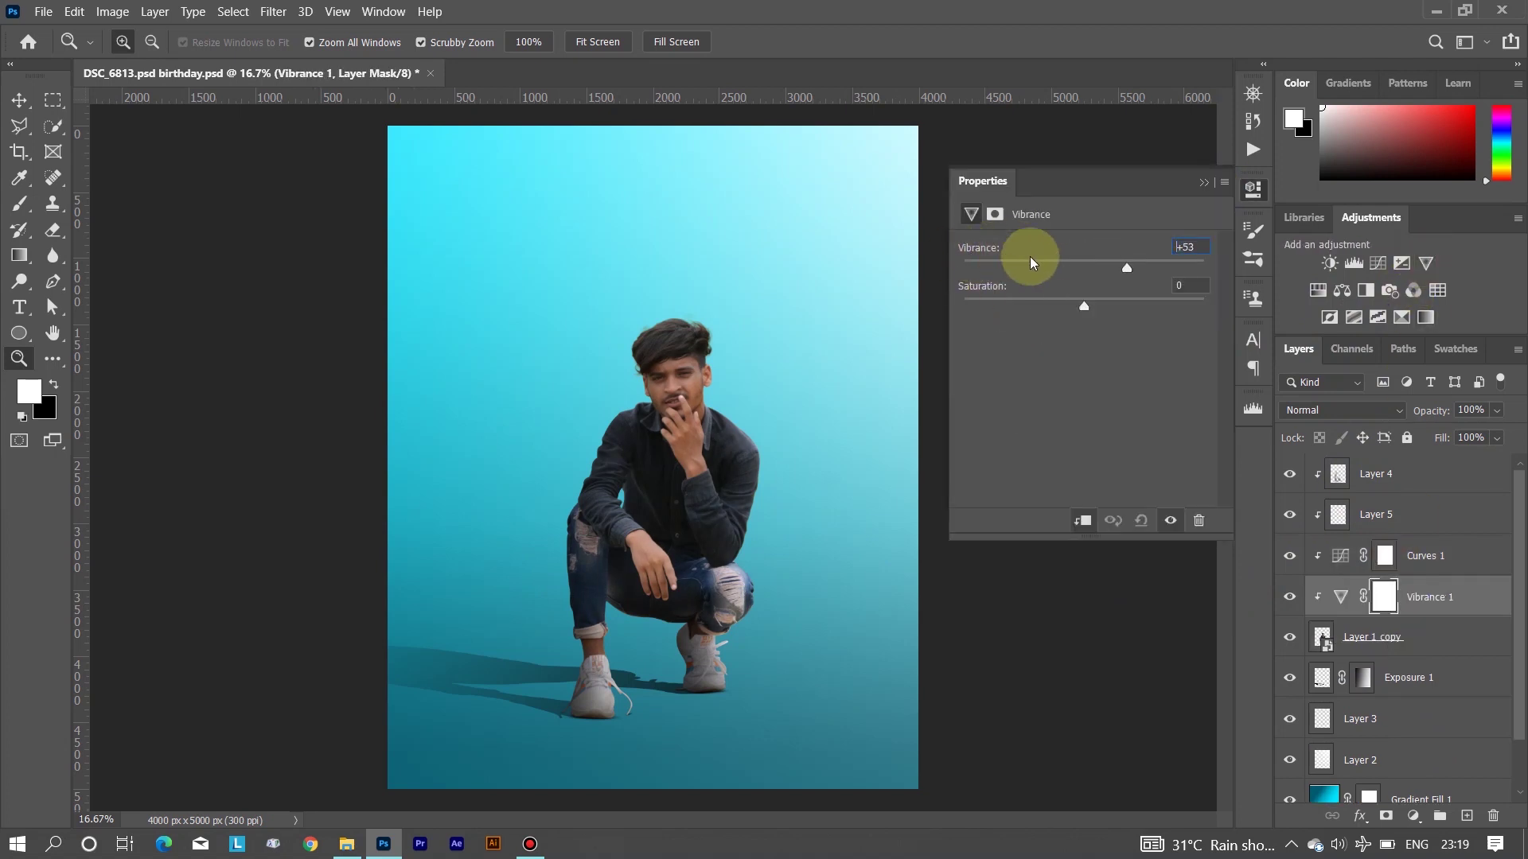
left_click(1203, 182)
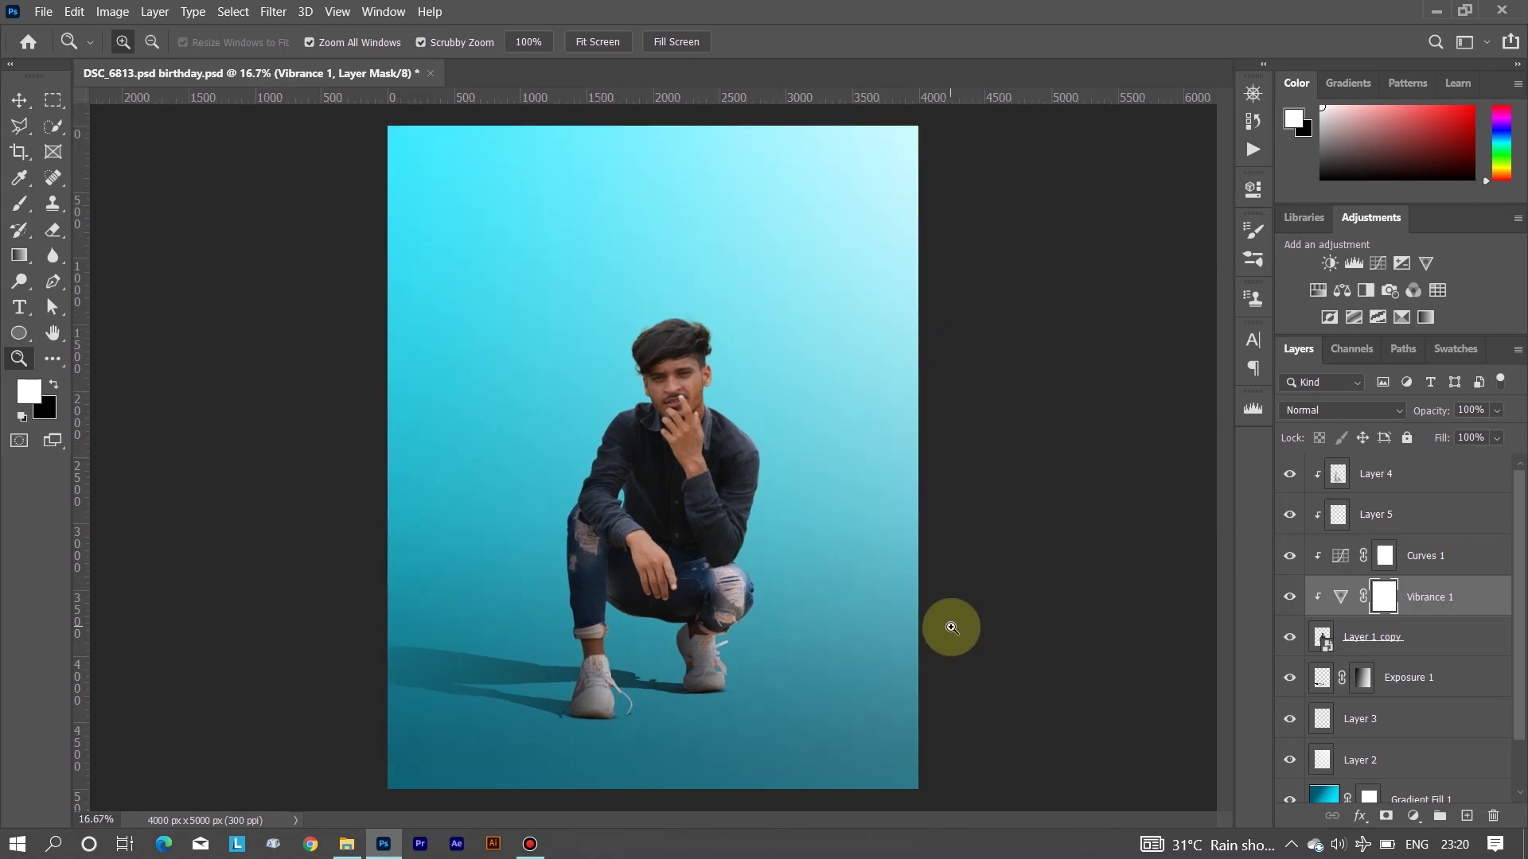
Add a Curves 2 adjustment with the white point pulled left to brighten
left_click(1385, 637)
left_click(1402, 263)
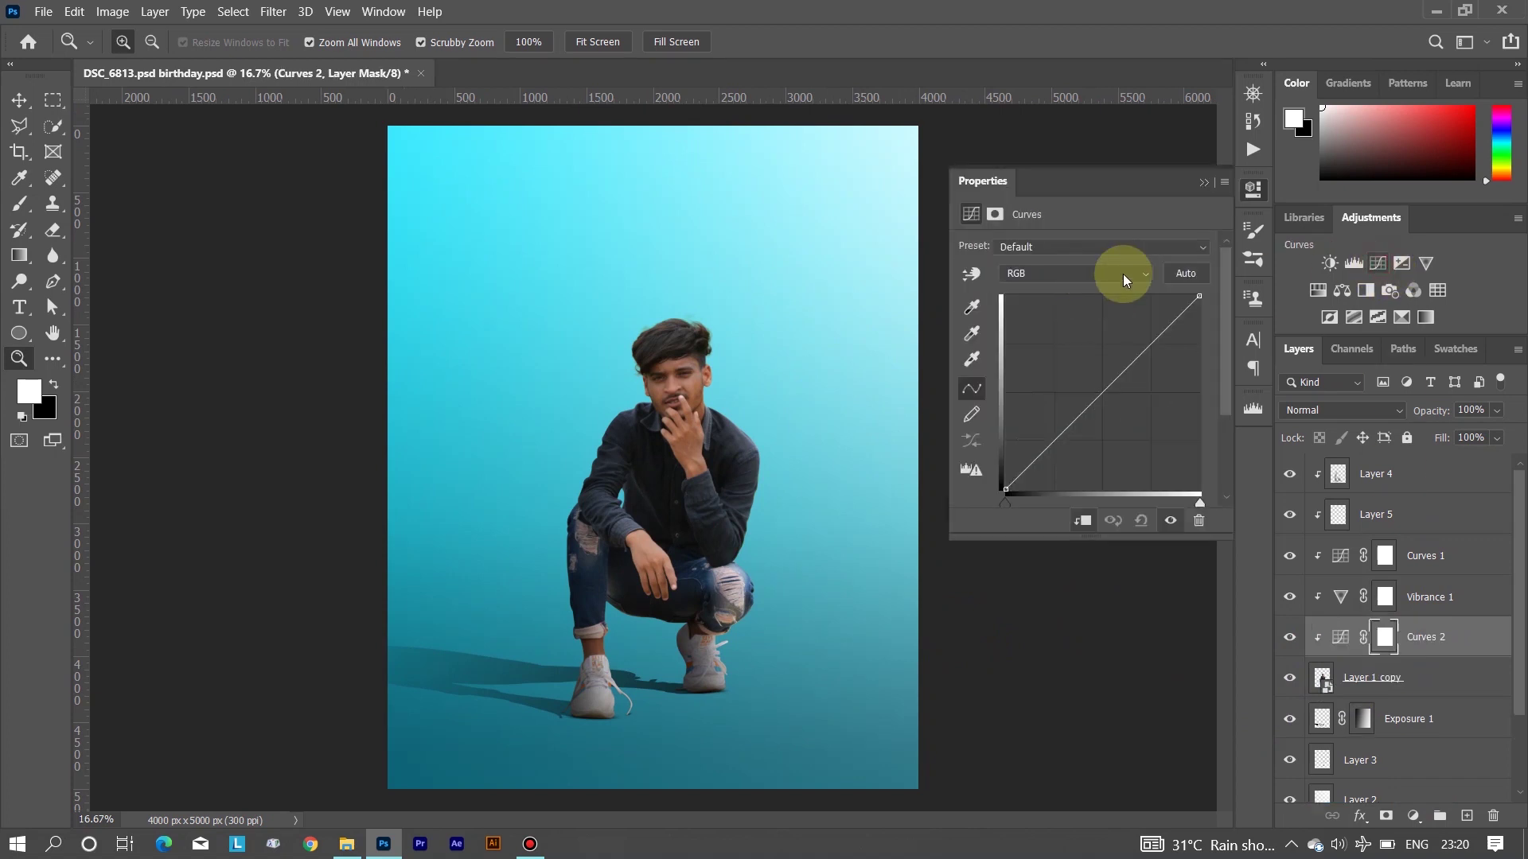
left_click_drag(1200, 295, 1139, 299)
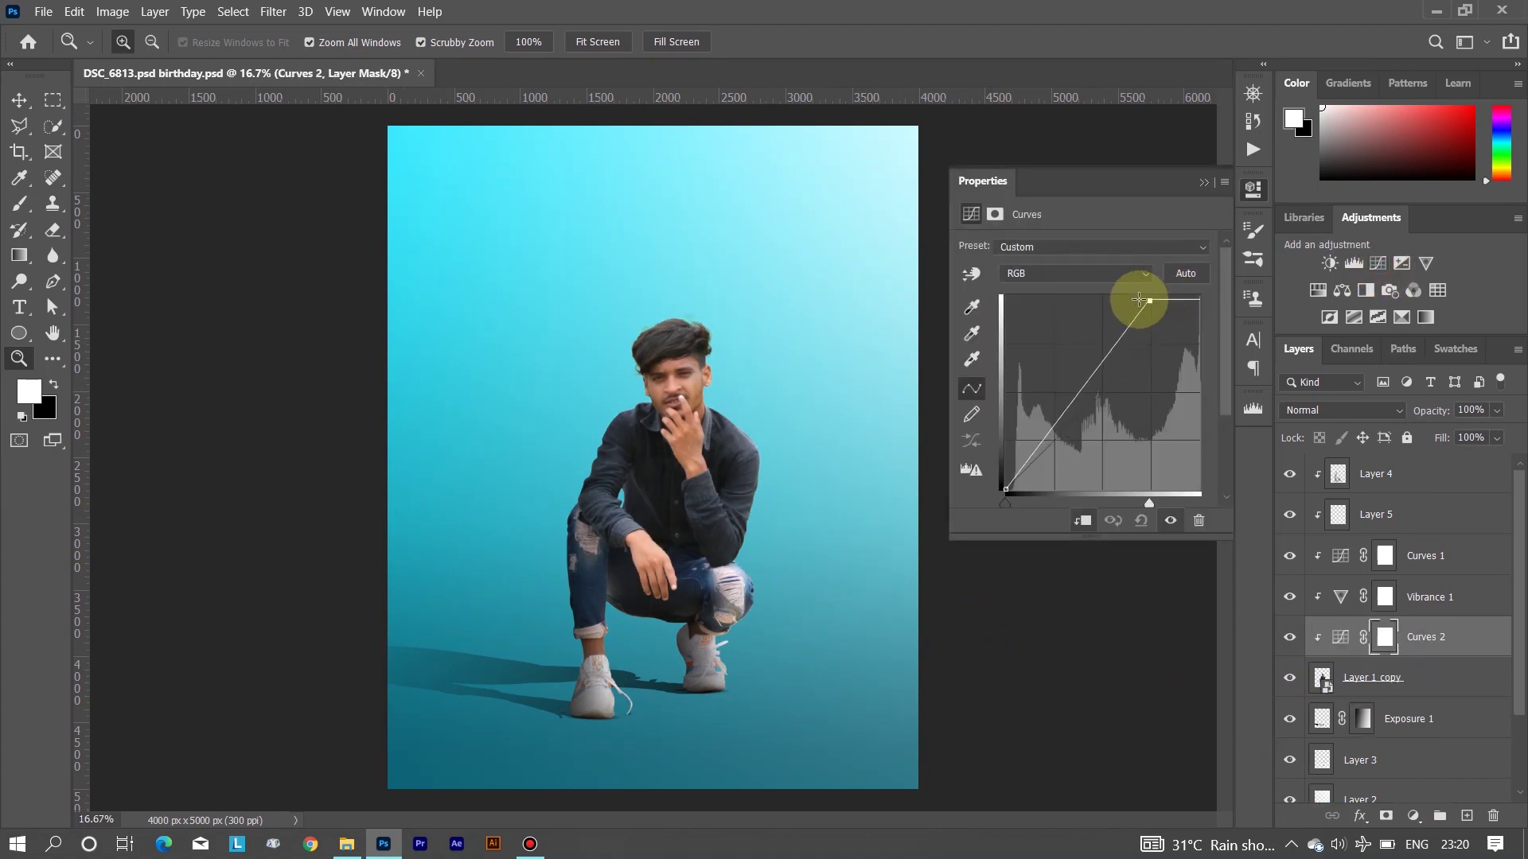
Invert the Curves 2 mask to black and set the brush to 65% opacity
left_click(1234, 181)
key("ctrl+i")
key("b")
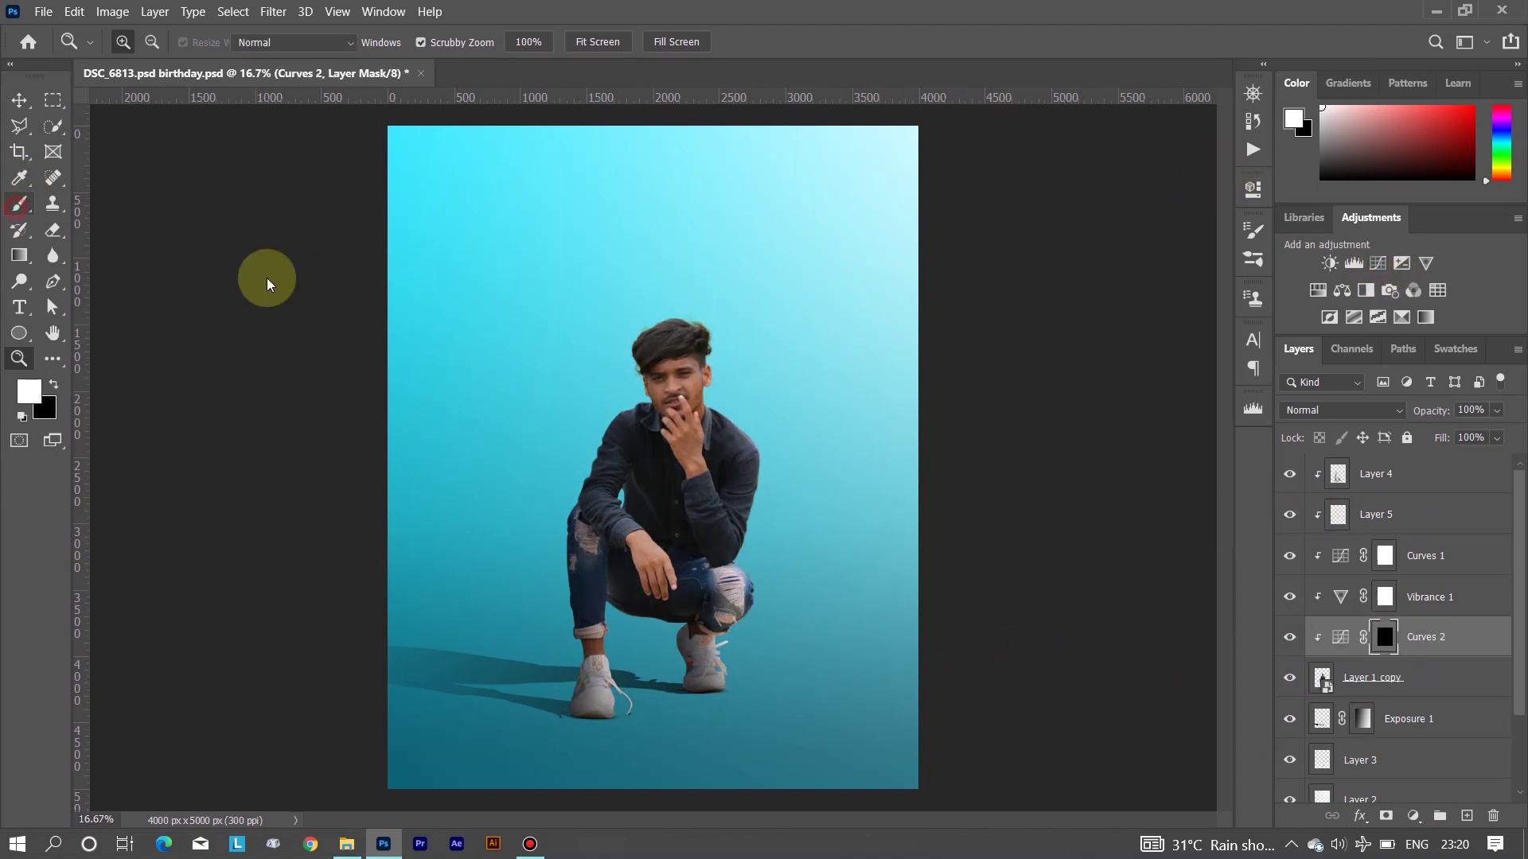
left_click_drag(751, 460, 764, 474)
key("b")
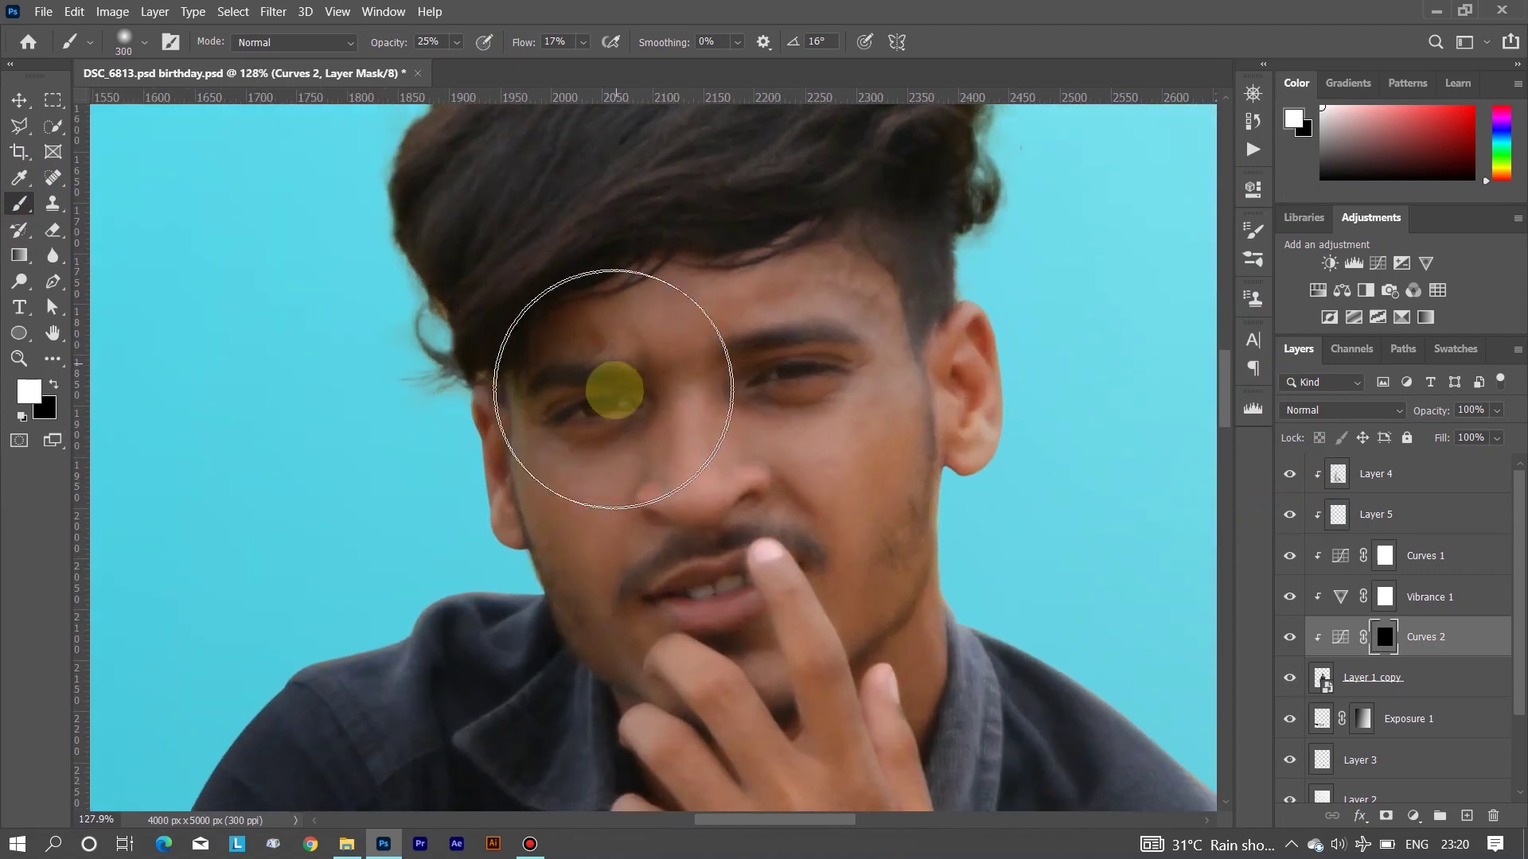
key("bracketleft")
key("bracketleft")
key("bracketleft")
key("5")
key("4")
left_click(427, 41)
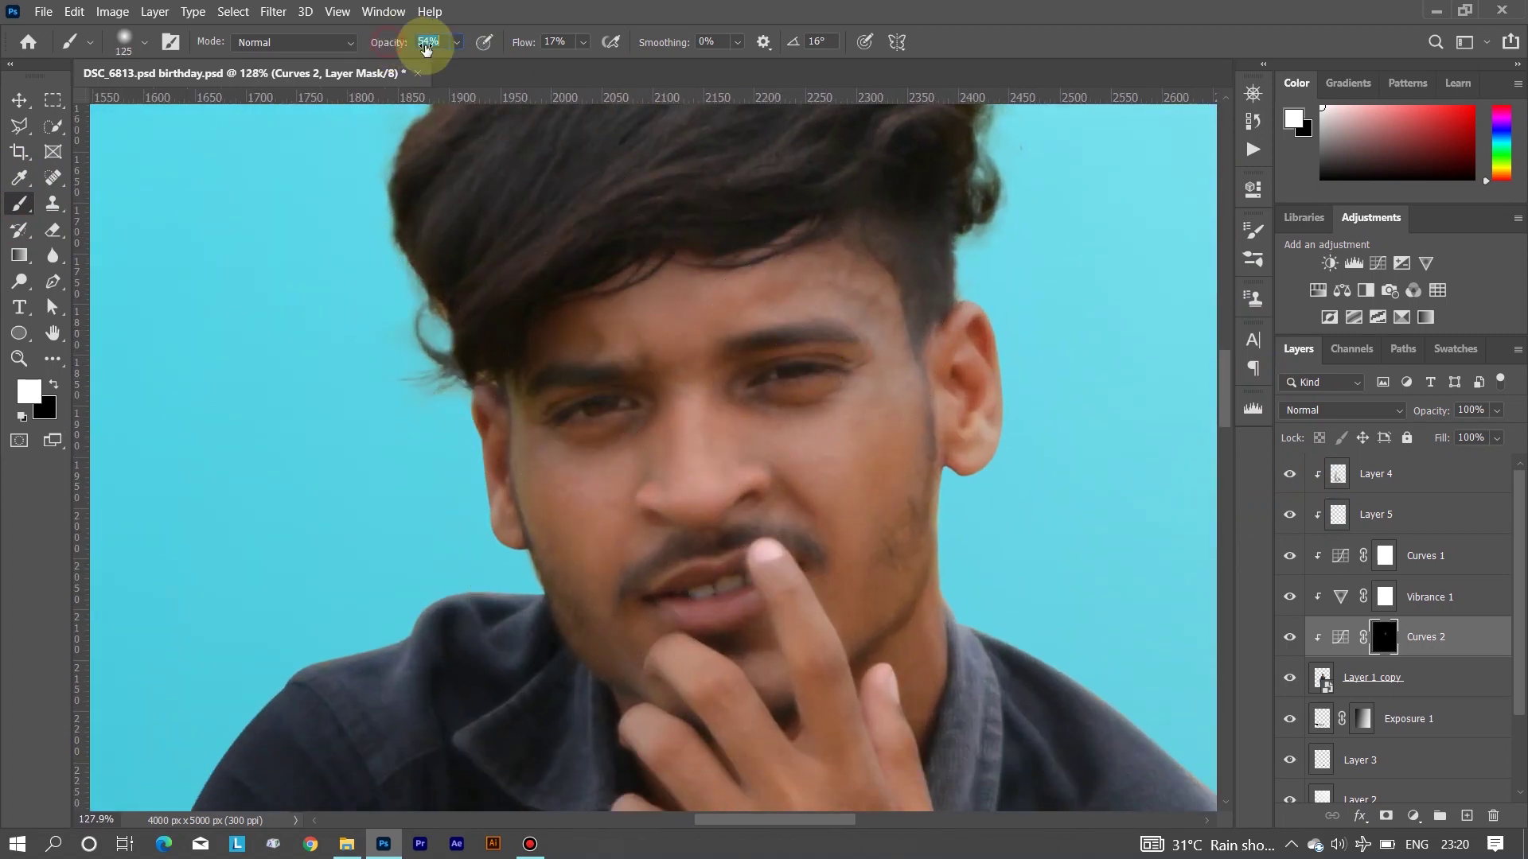
type("65")
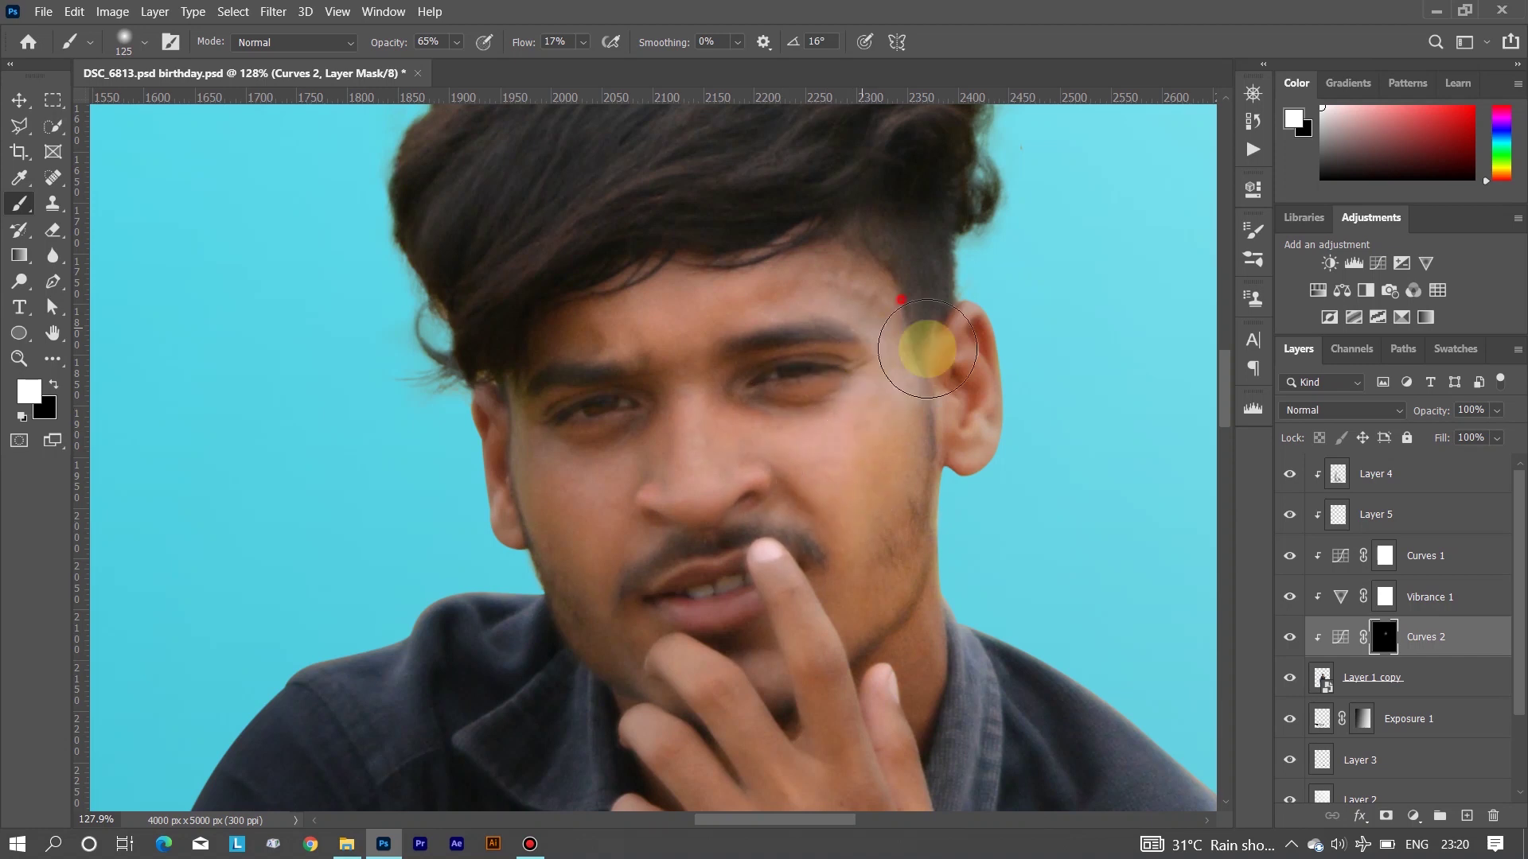
Paint white on the mask over the man's face, hand and ankle
scroll(622, 508, "down", 2)
key("bracketleft")
key("bracketleft")
scroll(836, 581, "down", 2)
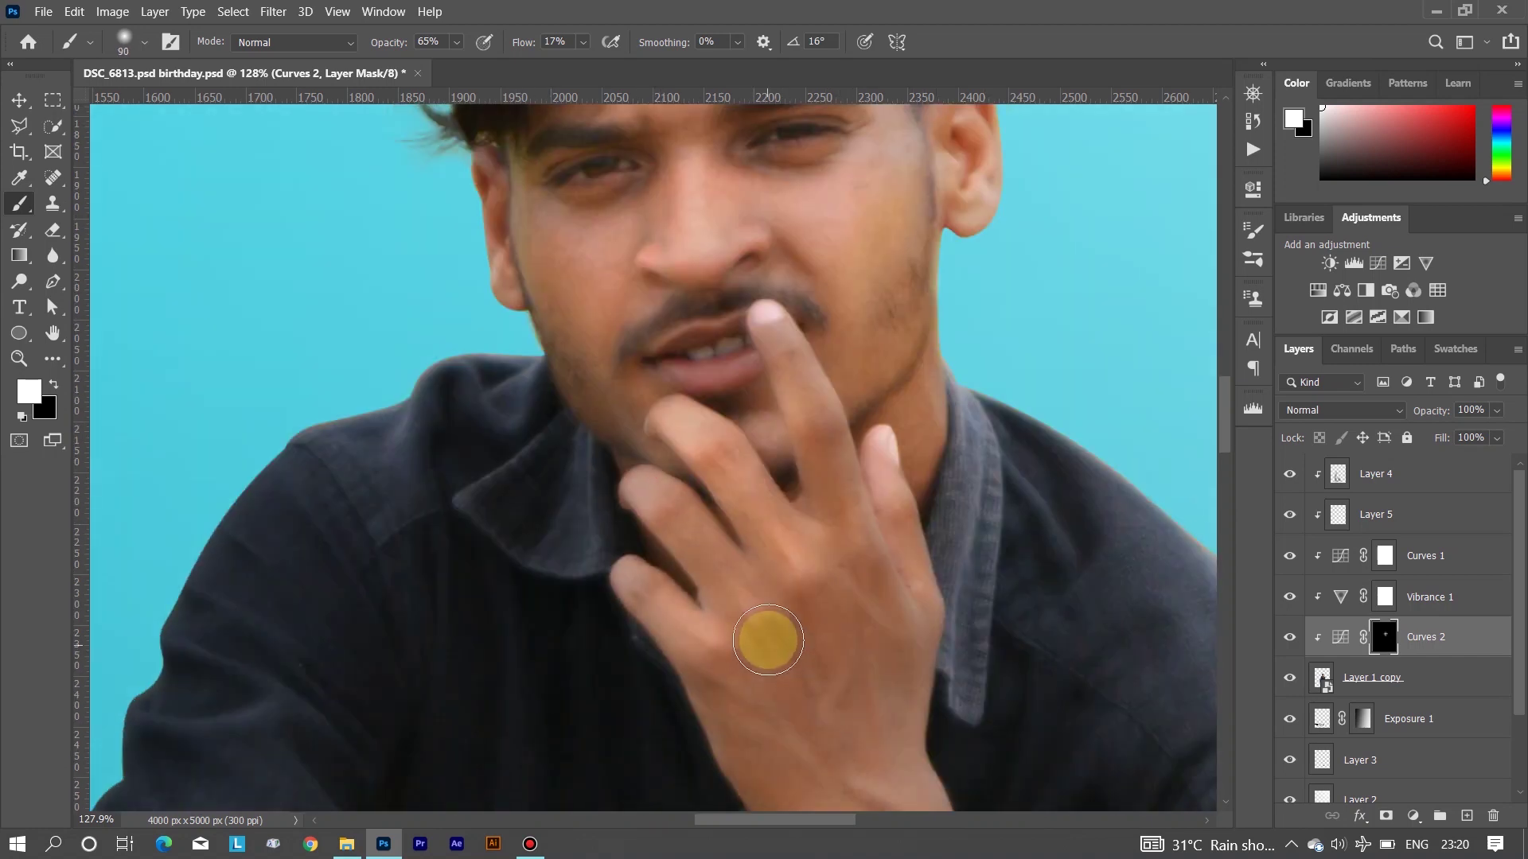
scroll(768, 640, "down", 3)
scroll(772, 405, "down", 1)
key("bracketright")
key("bracketright")
key("bracketright")
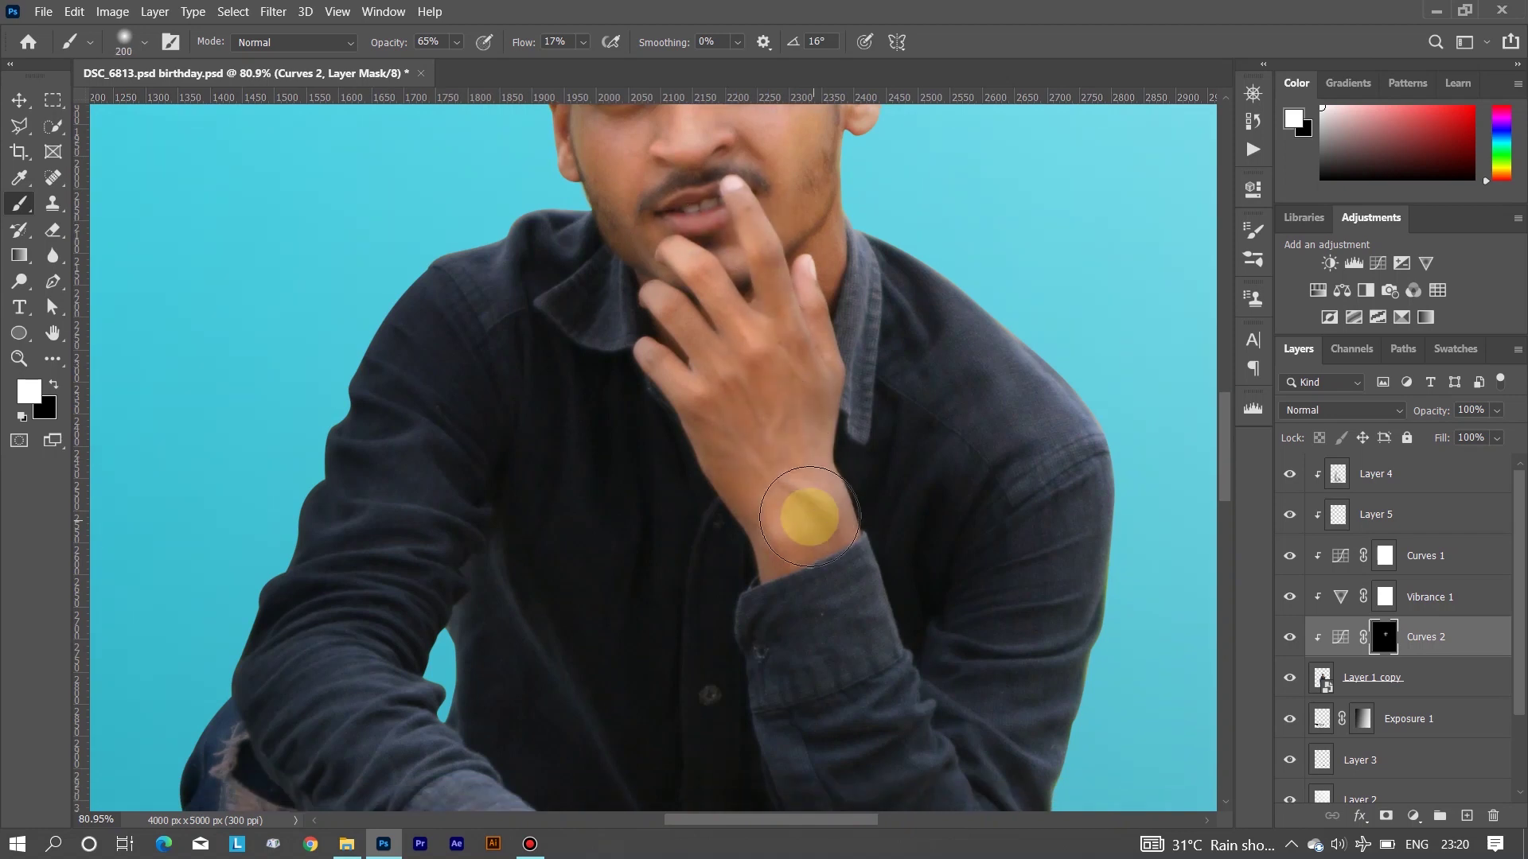
scroll(733, 586, "down", 10)
scroll(795, 478, "down", 6)
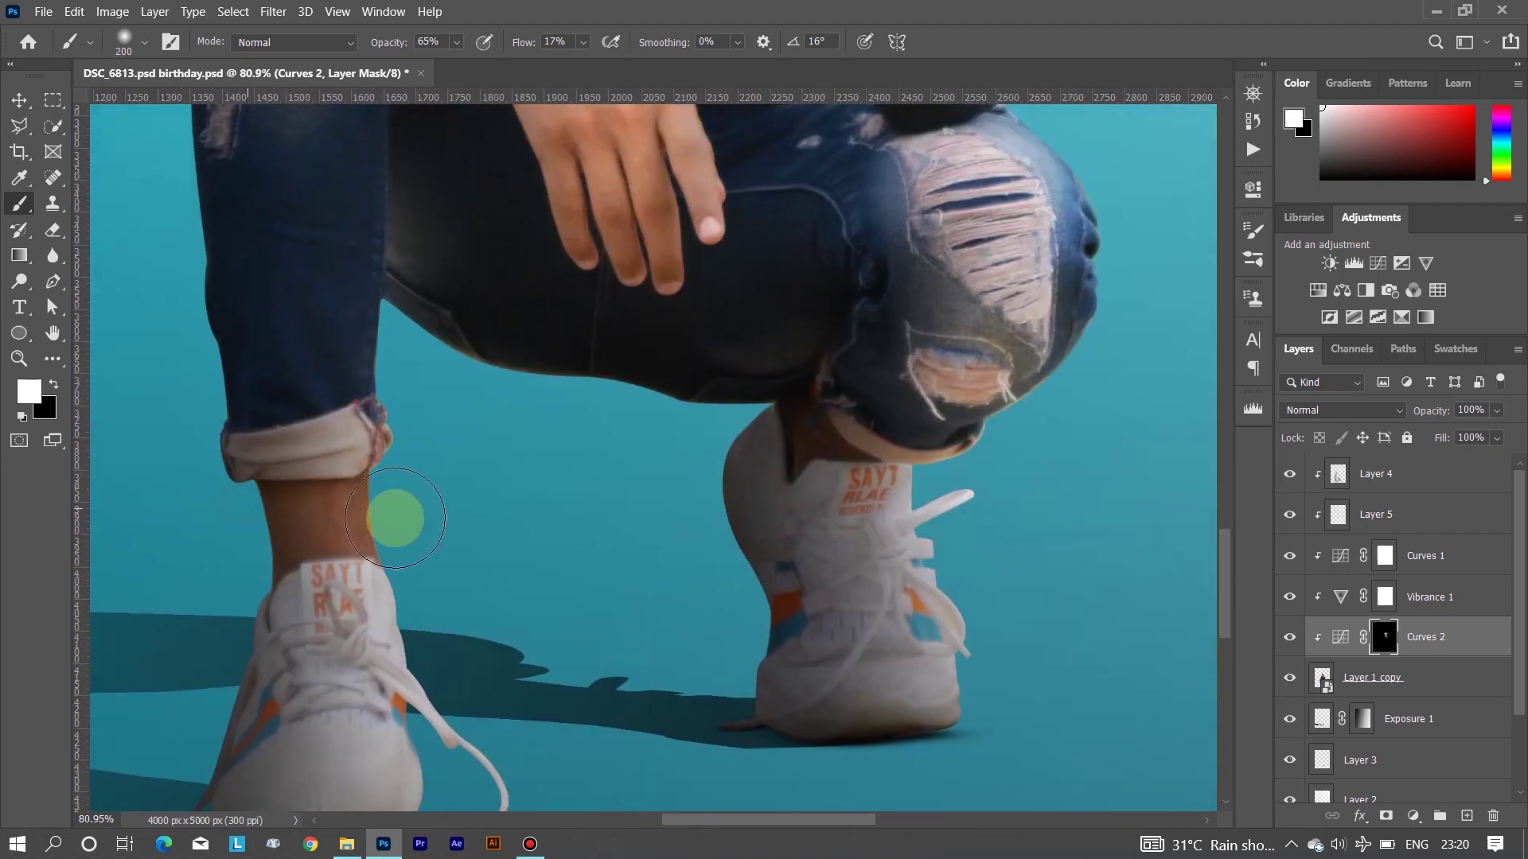
scroll(785, 434, "down", 3)
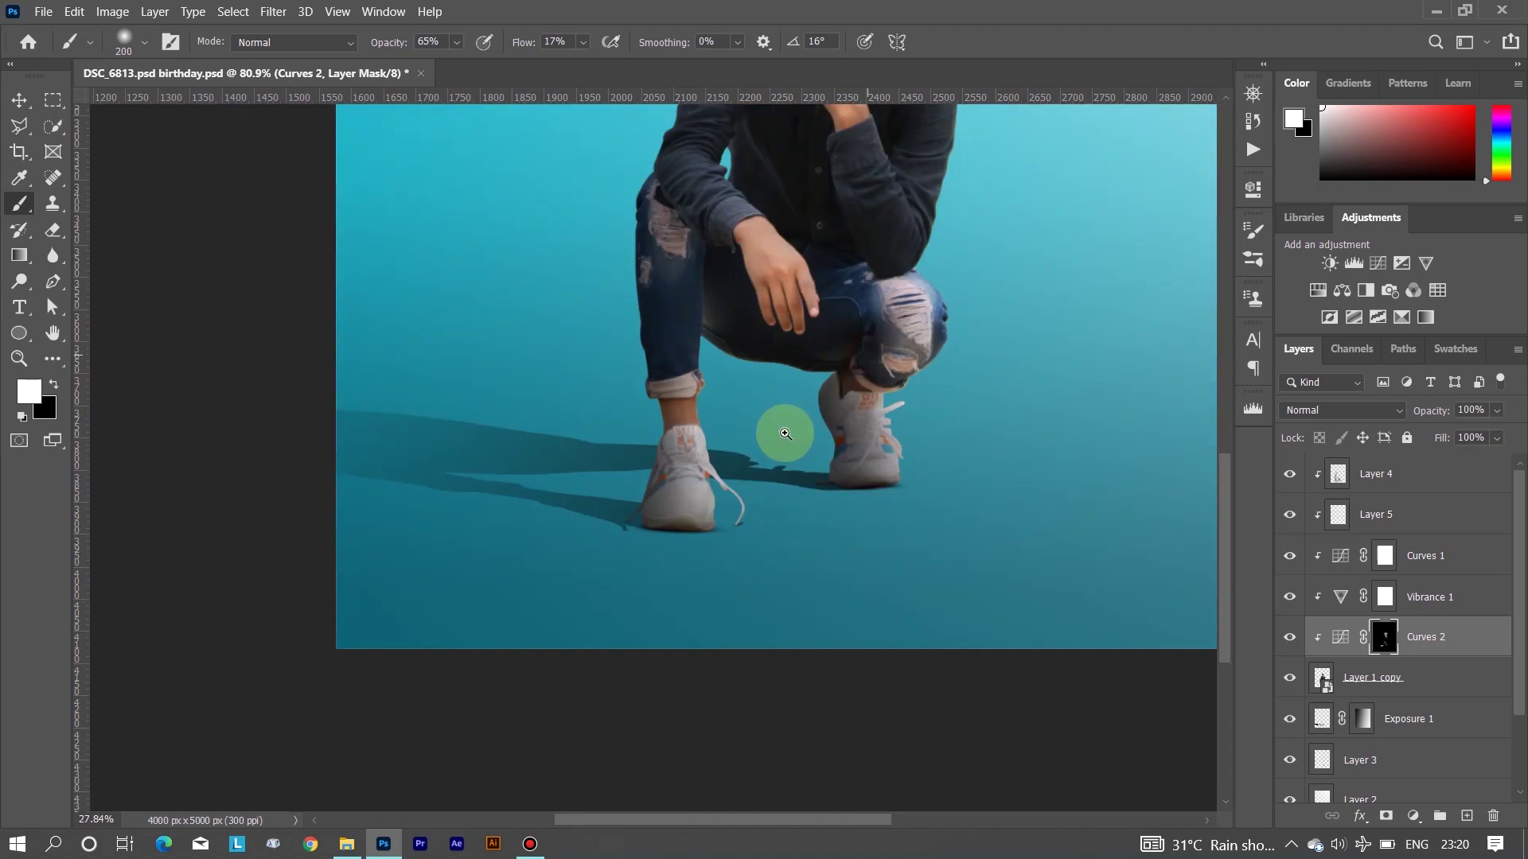
scroll(768, 404, "down", 1)
scroll(768, 405, "up", 1)
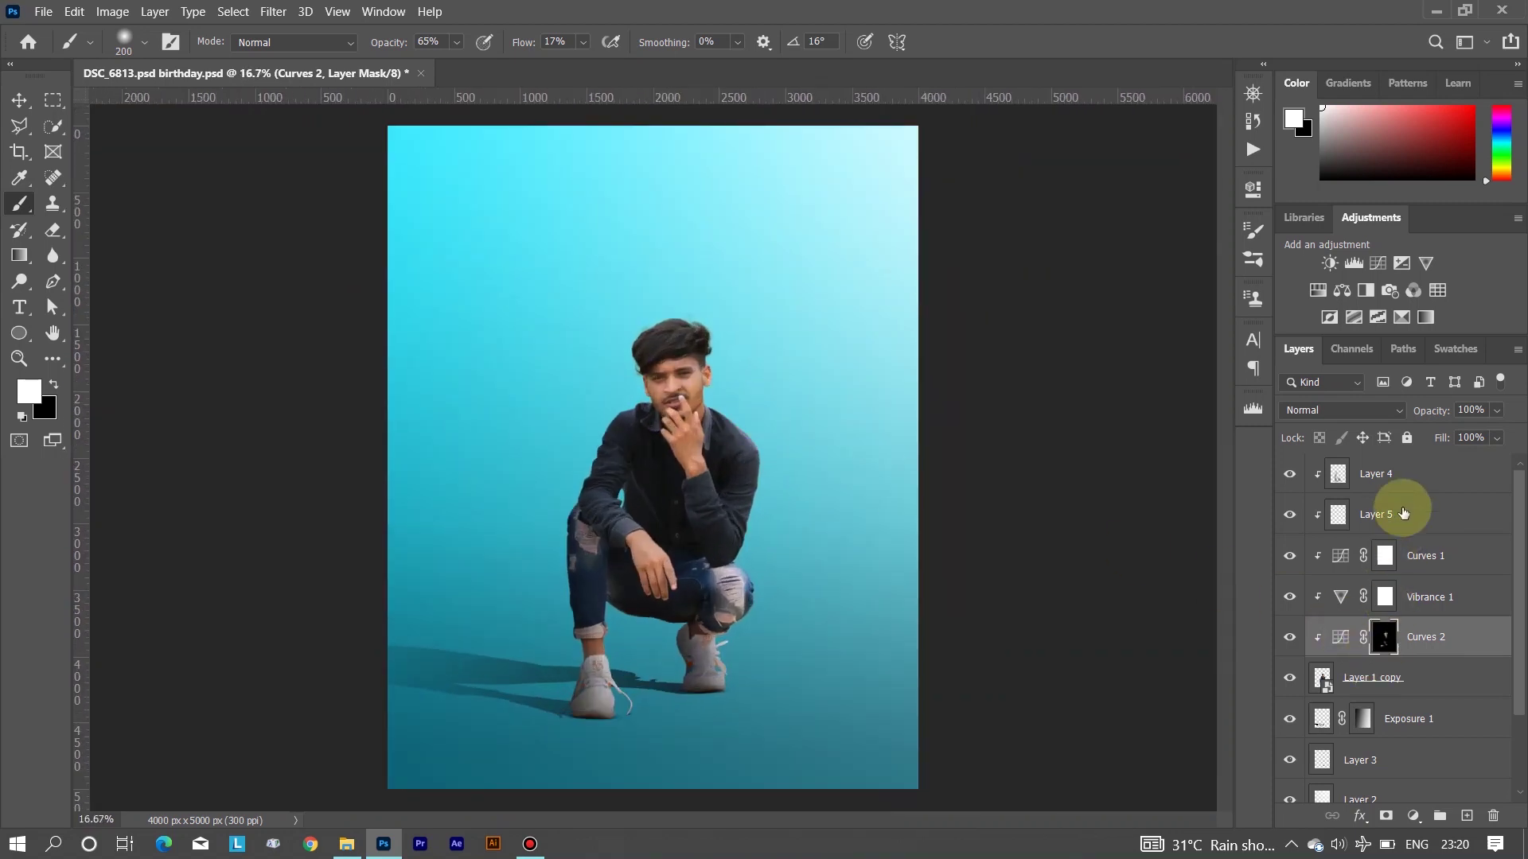
left_click(1407, 477)
In Selective Color 1, set Whites Magenta to -62 and Black to -28
left_click(1402, 318)
left_click(1102, 268)
left_click(1066, 379)
left_click_drag(976, 292, 1102, 307)
left_click_drag(855, 325, 939, 318)
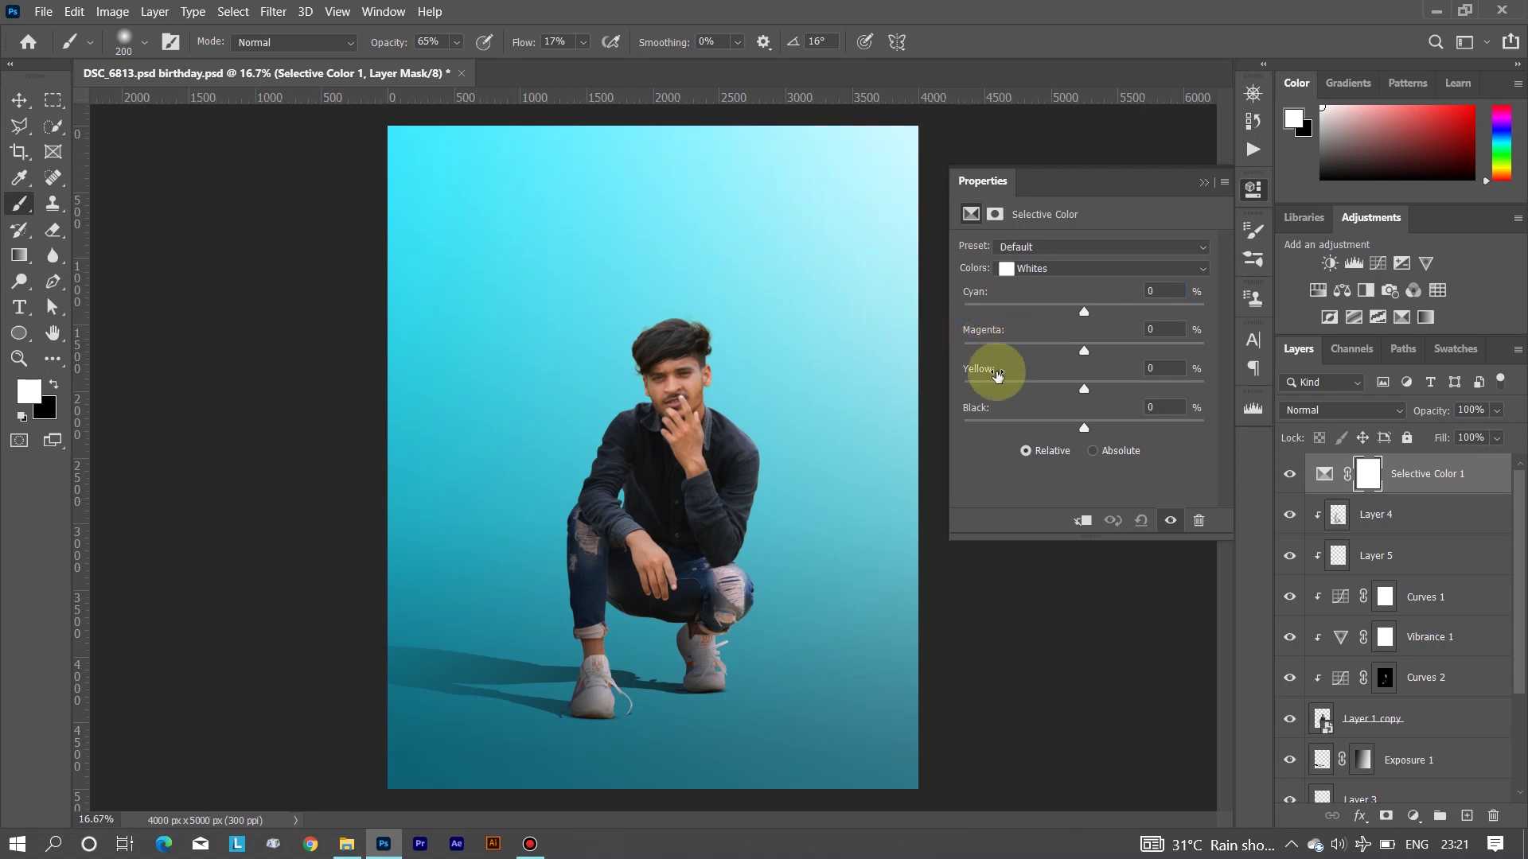
left_click_drag(975, 408, 1051, 422)
left_click_drag(916, 423, 993, 379)
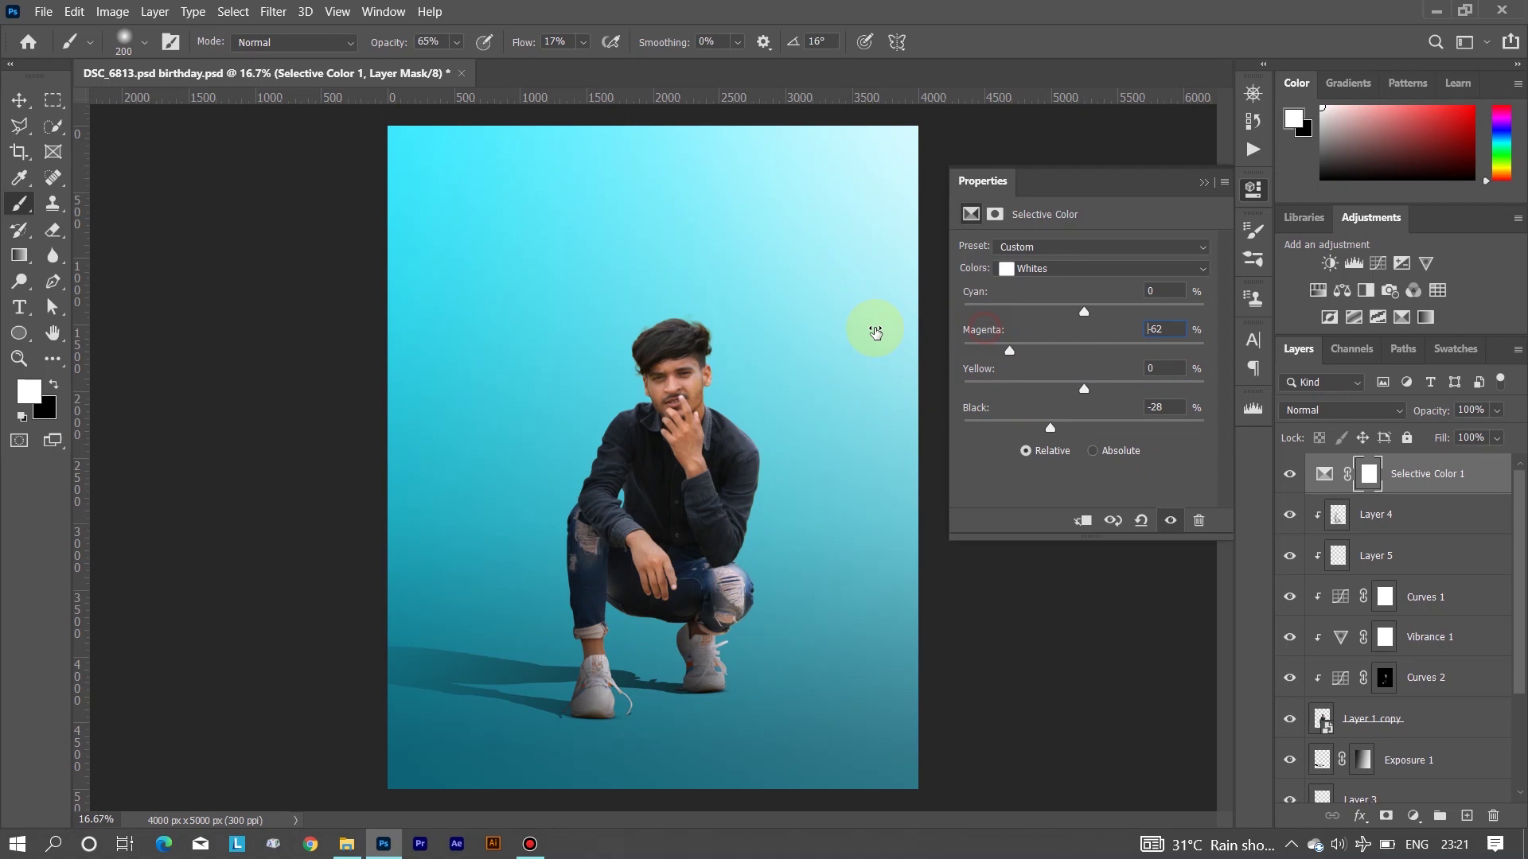
left_click(1204, 183)
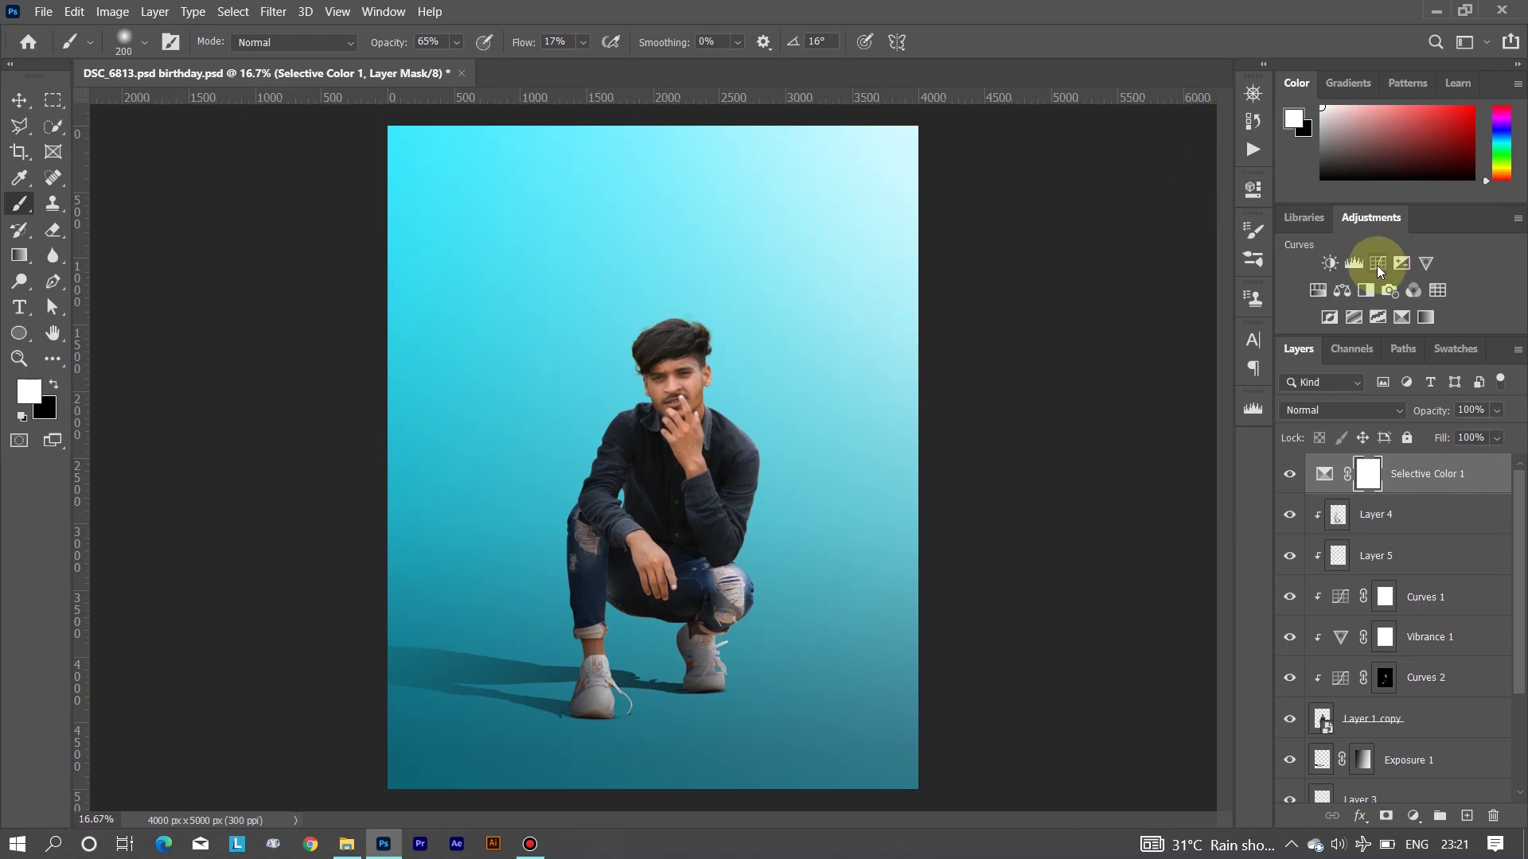
Add a second Selective Color tuning Neutrals and Blacks, including Blacks cyan +8, and save
left_click(1402, 317)
left_click(1099, 268)
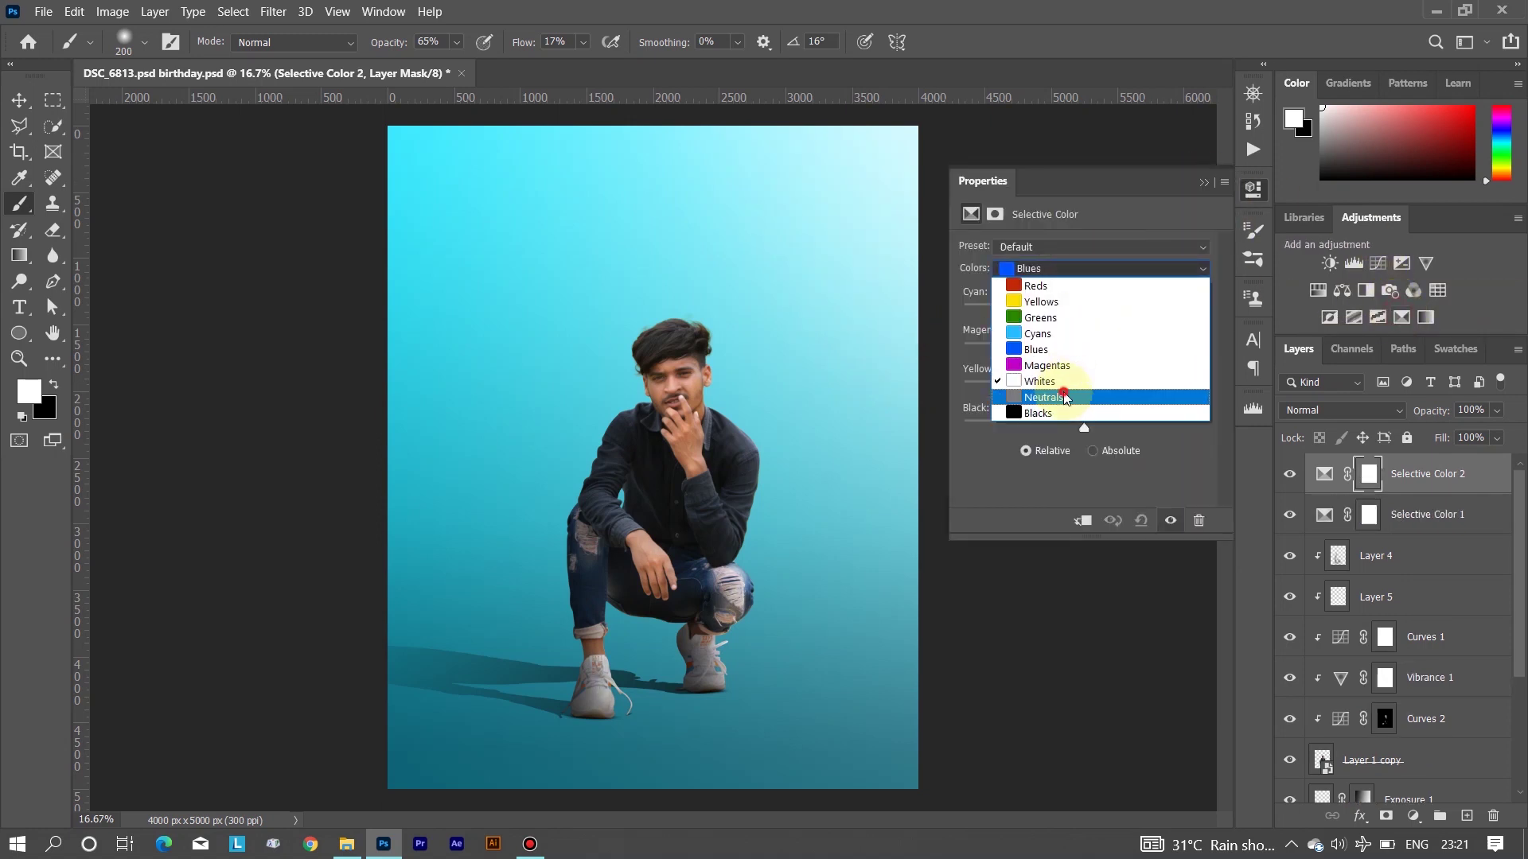
left_click(1064, 397)
left_click_drag(970, 296, 976, 296)
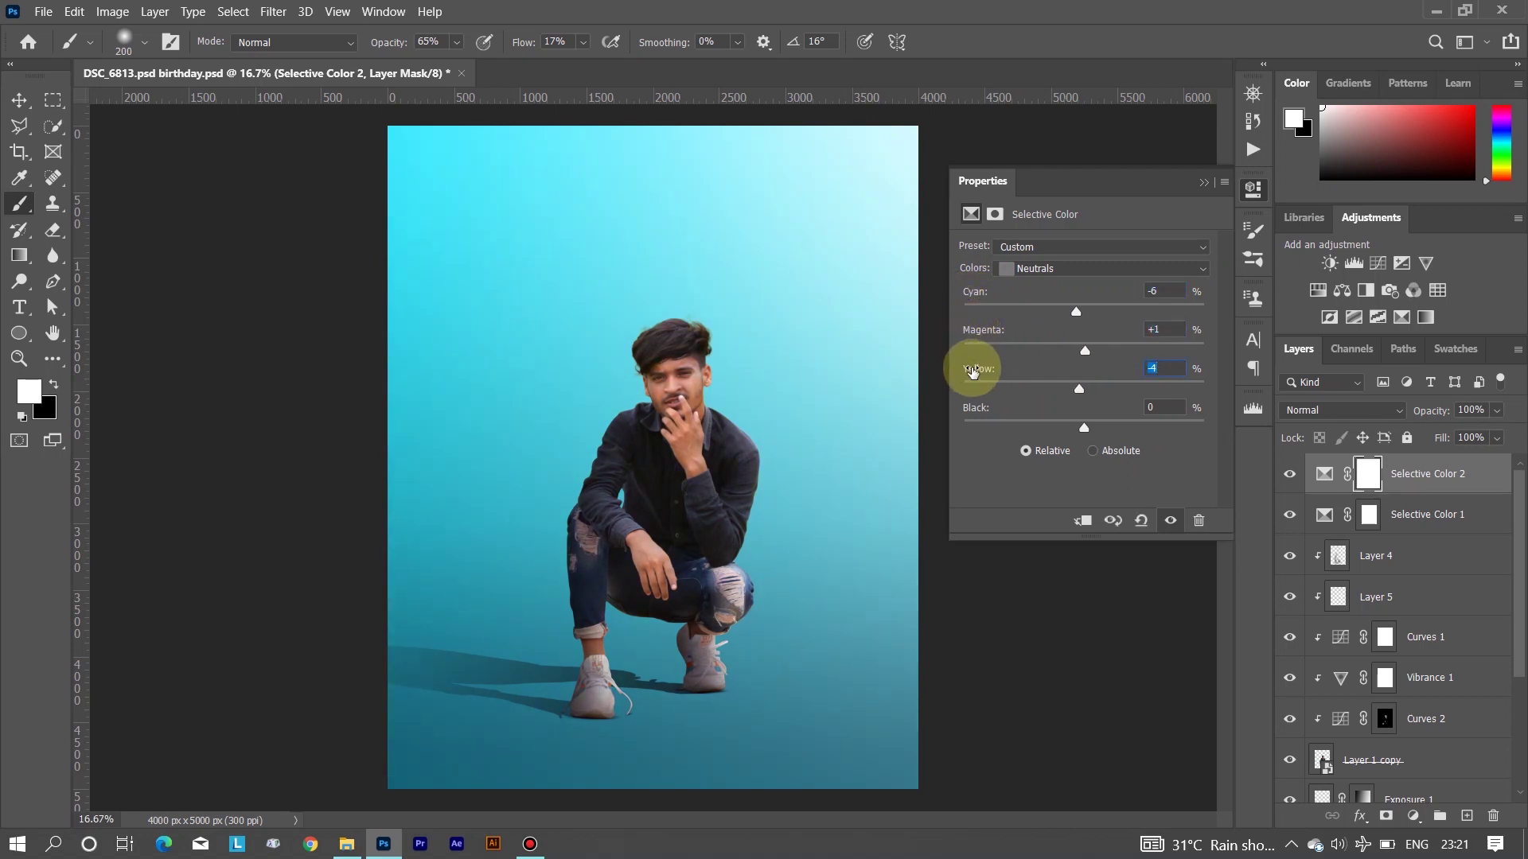
left_click_drag(989, 410, 985, 409)
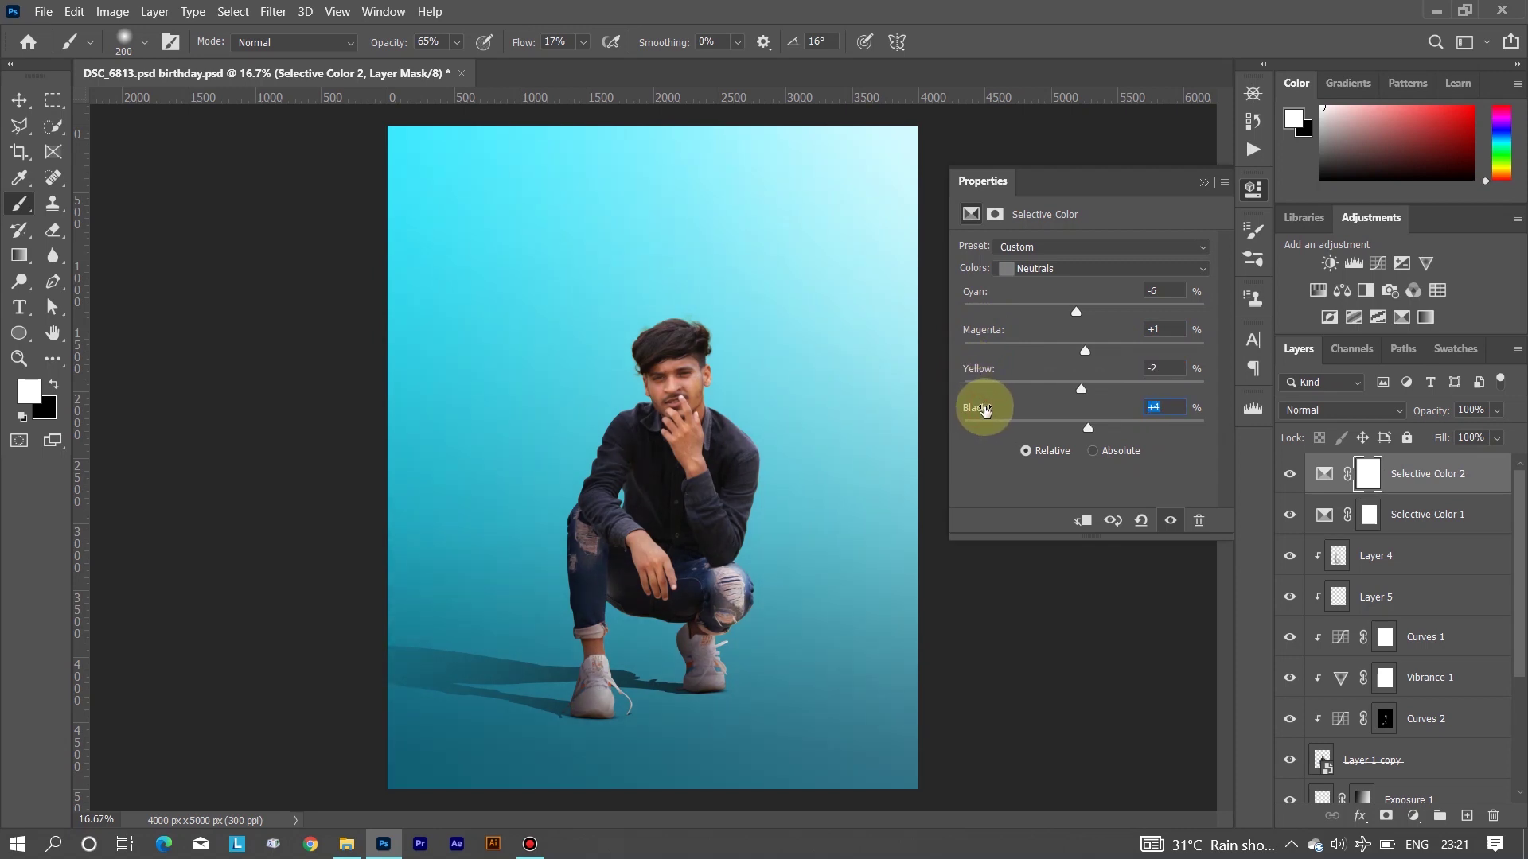
left_click(1098, 268)
left_click(1035, 397)
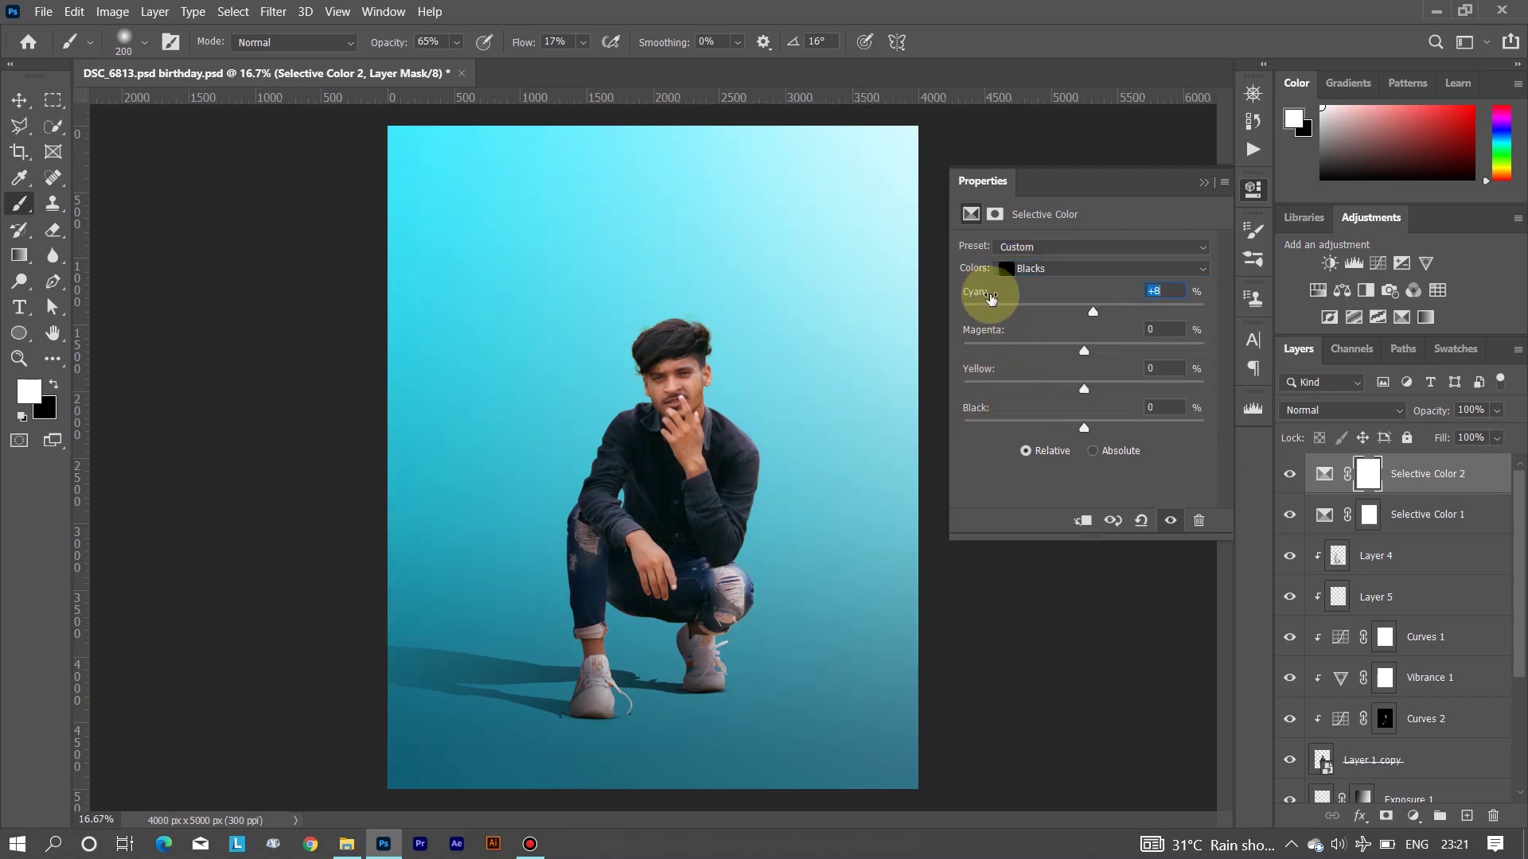
left_click_drag(976, 333, 979, 408)
left_click(1203, 183)
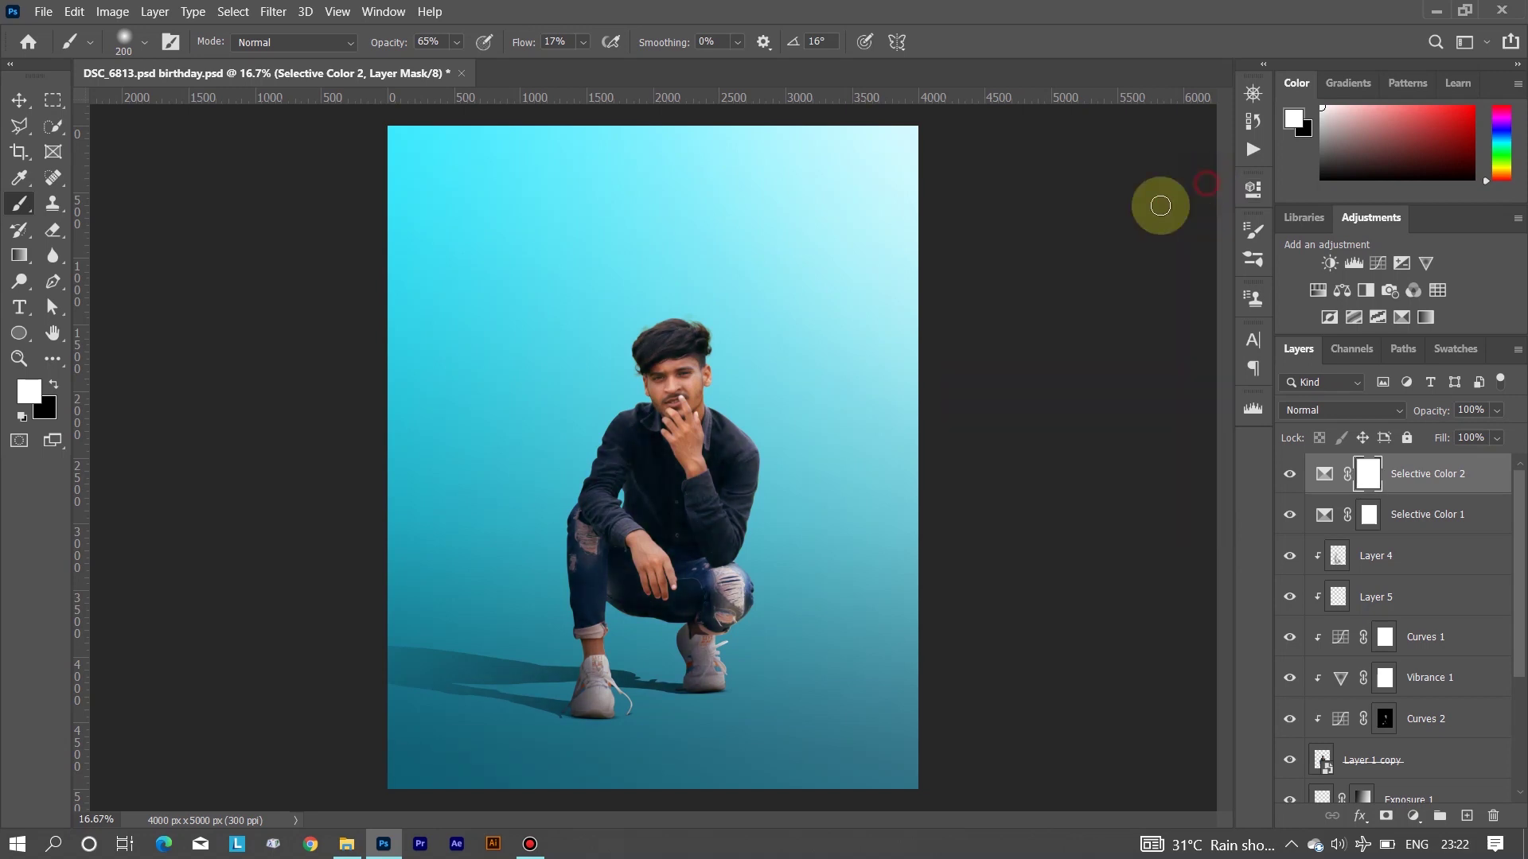
key("z")
key("ctrl+s")
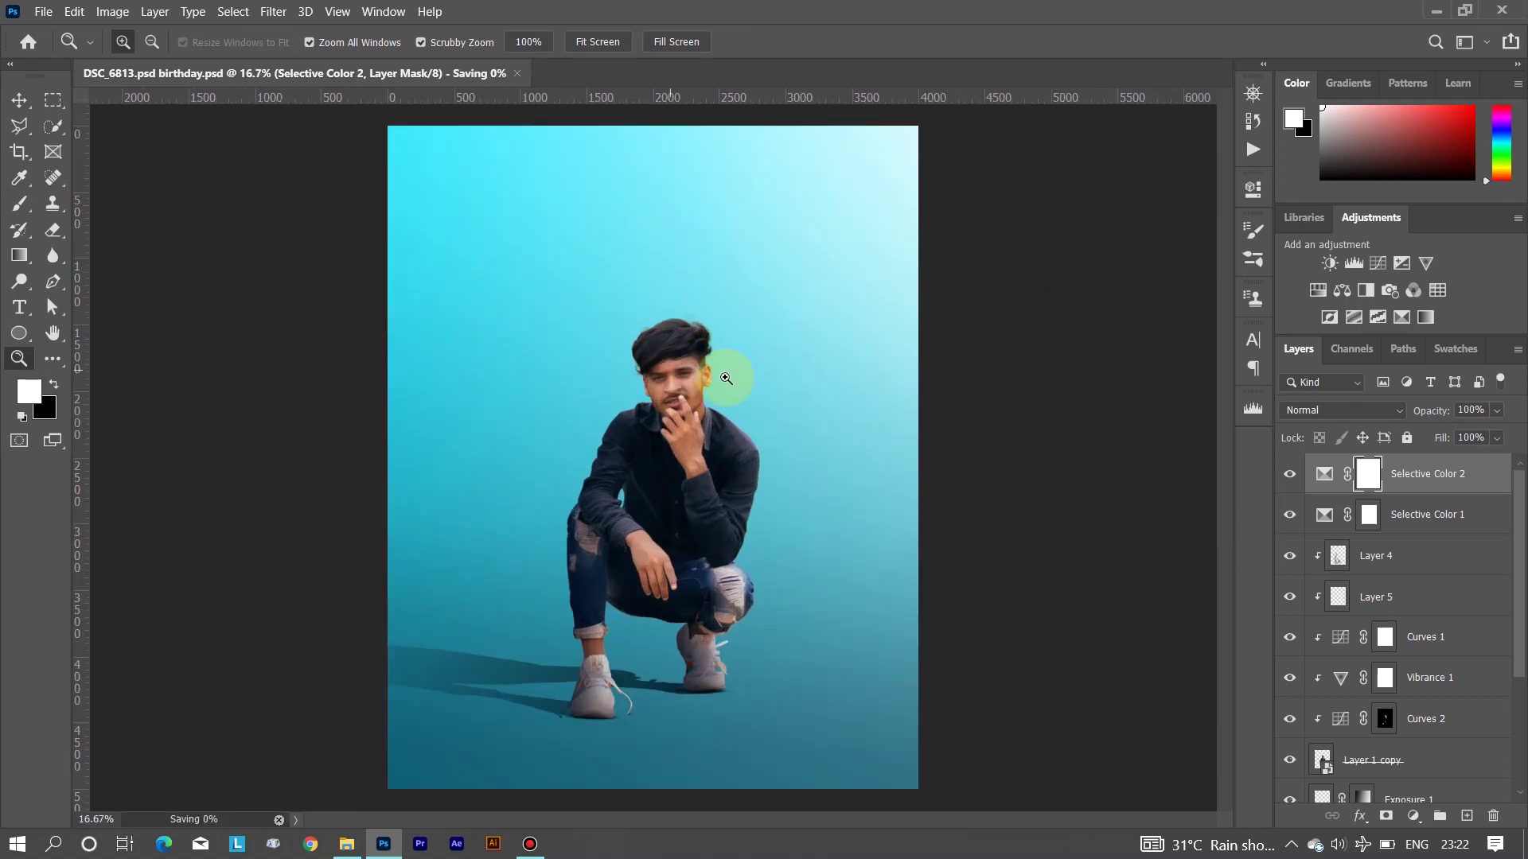
Add a Hue/Saturation adjustment on the man: Yellows saturation -100, lightness +8
scroll(1364, 620, "down", 1)
left_click(1373, 720)
left_click(1318, 290)
left_click(1058, 273)
left_click(1030, 320)
left_click_drag(989, 340, 913, 351)
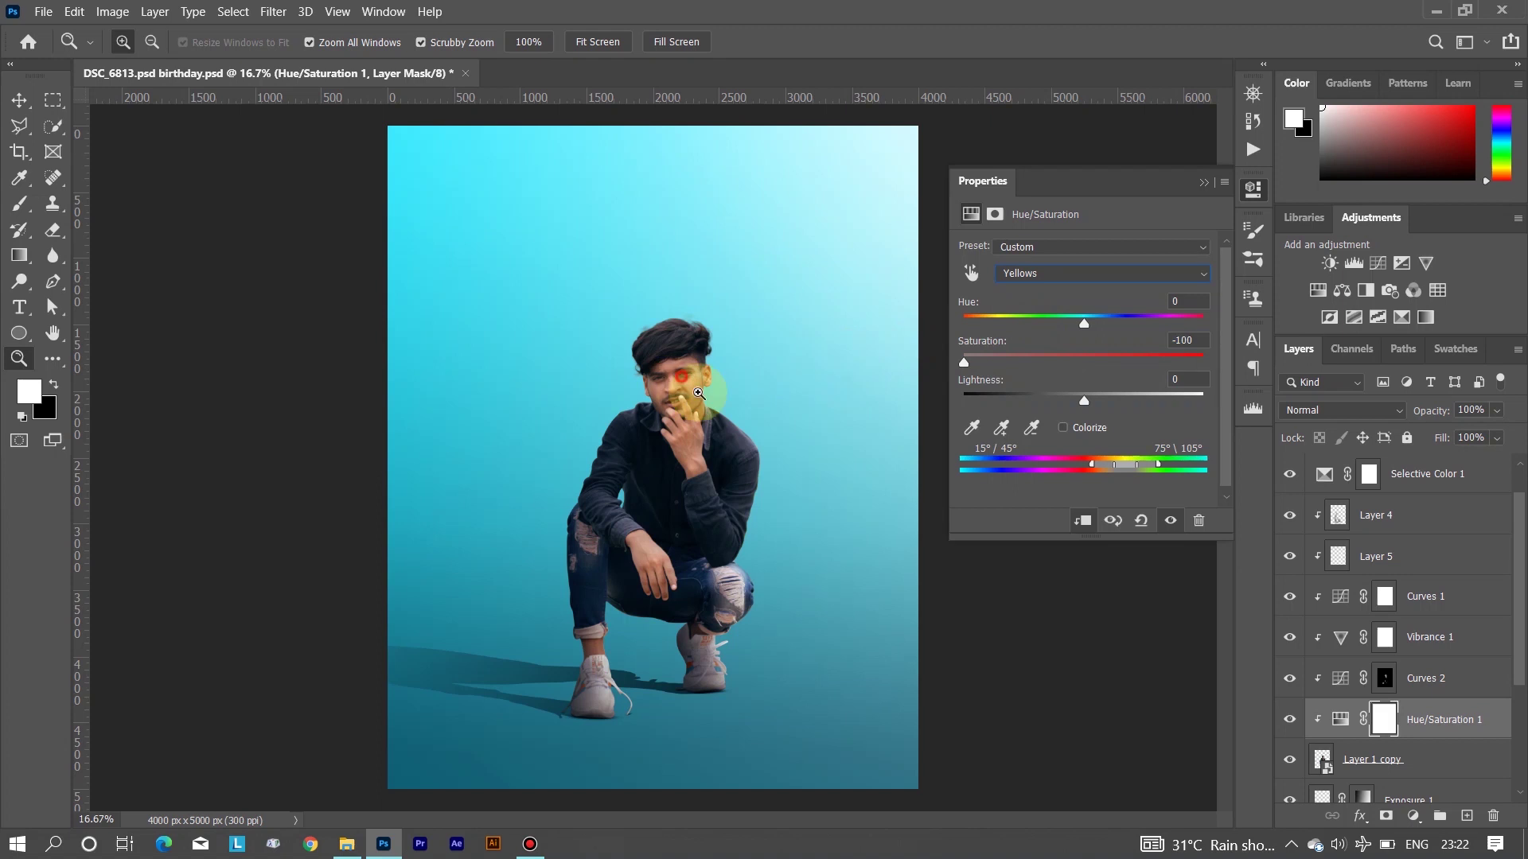
left_click_drag(698, 393, 912, 373)
mouse_move(733, 416)
left_mouse_down()
mouse_move(982, 386)
mouse_move(979, 401)
left_mouse_up()
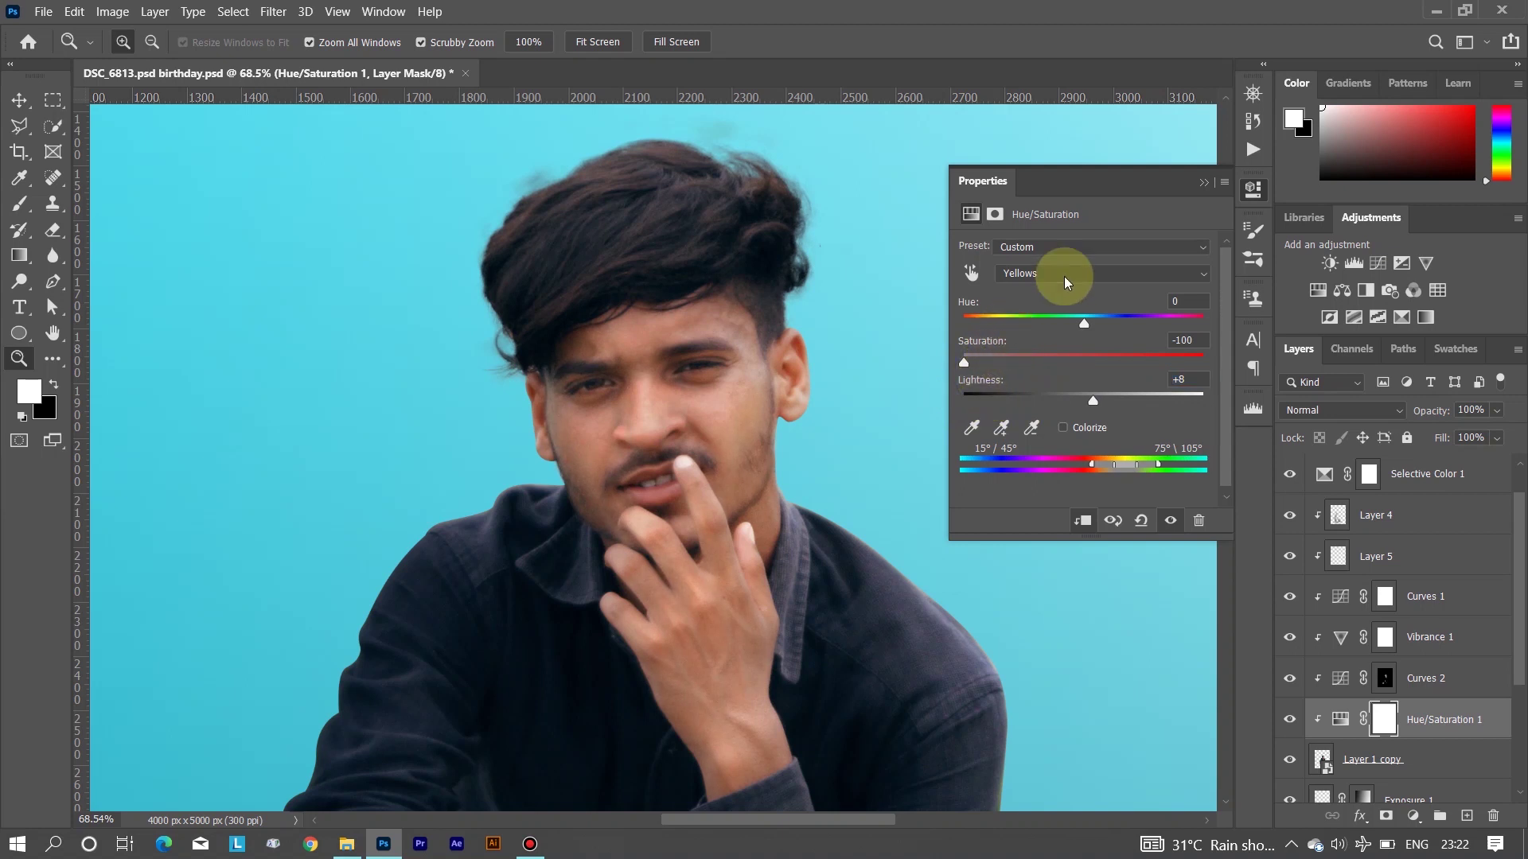
left_click(1203, 182)
left_click_drag(923, 247, 805, 331)
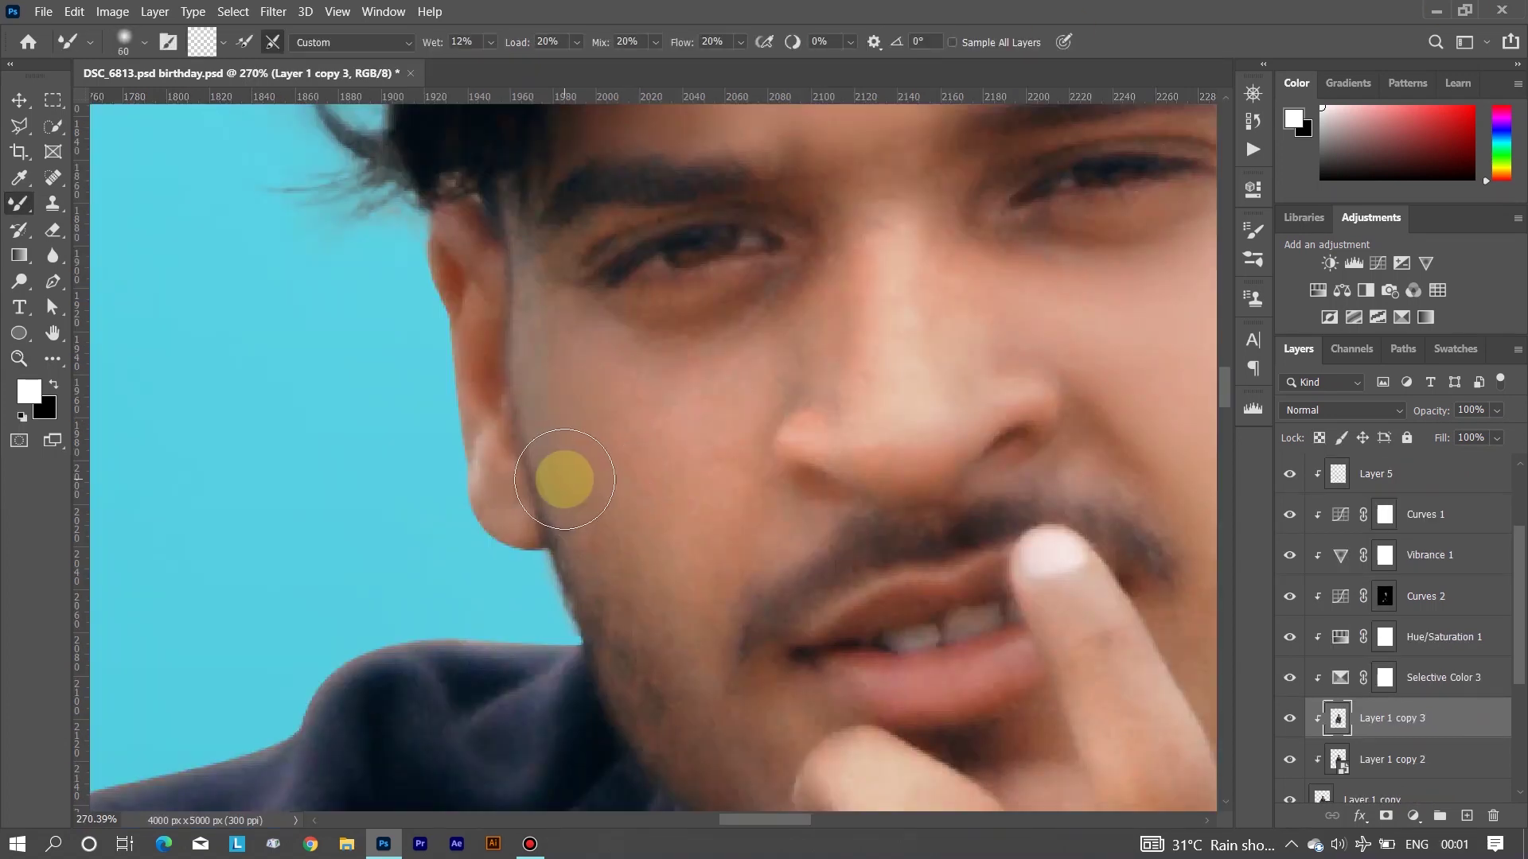
Blend the cheek, nose bridge and chin skin with the Mixer Brush, then hide the copy to compare
left_click(756, 351)
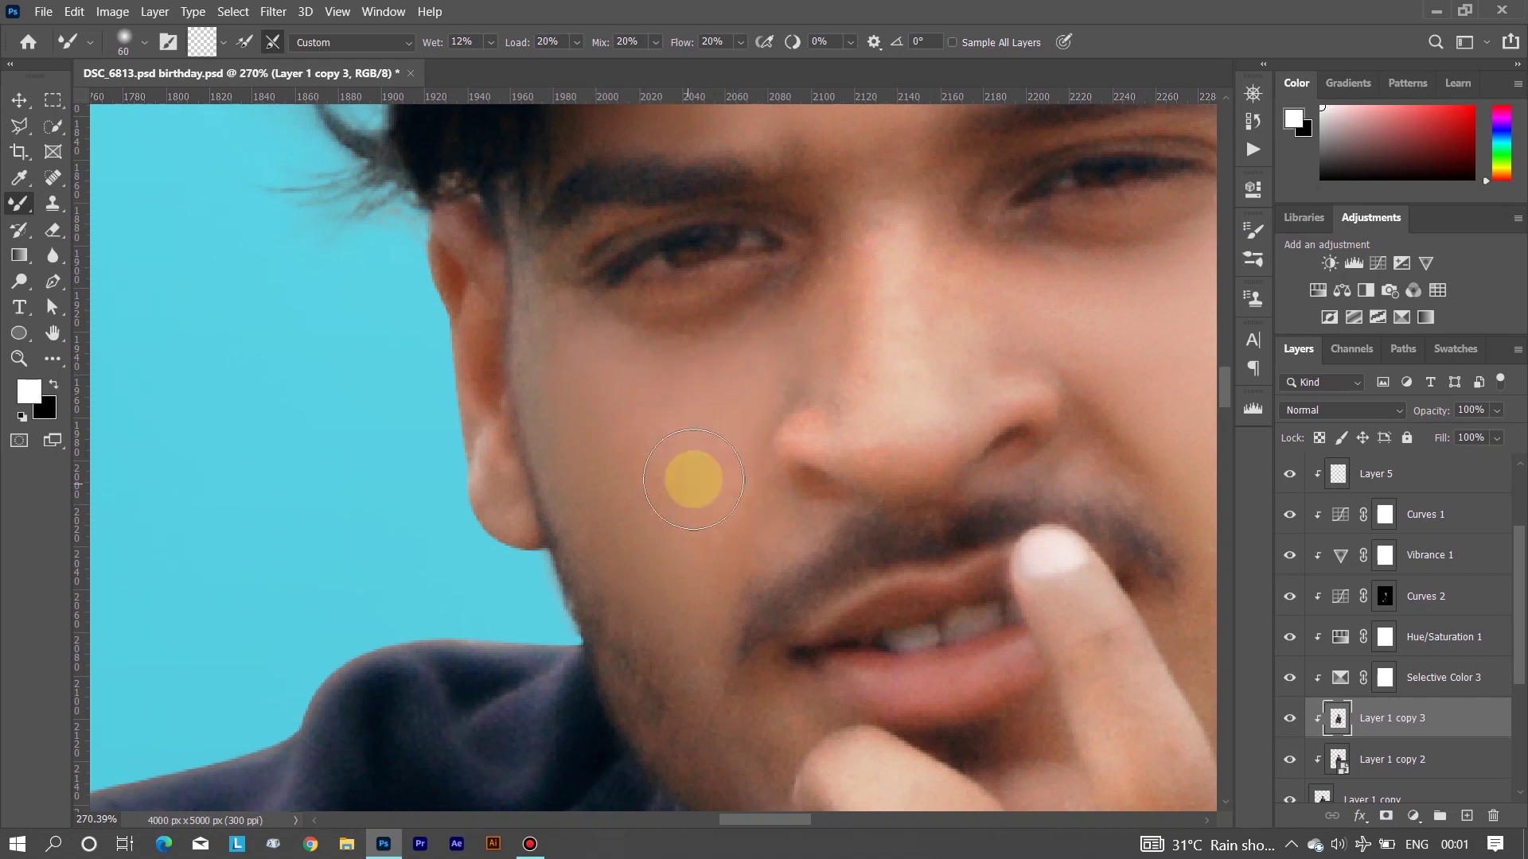
mouse_move(762, 309)
left_mouse_down()
mouse_move(567, 389)
mouse_move(537, 375)
left_mouse_up()
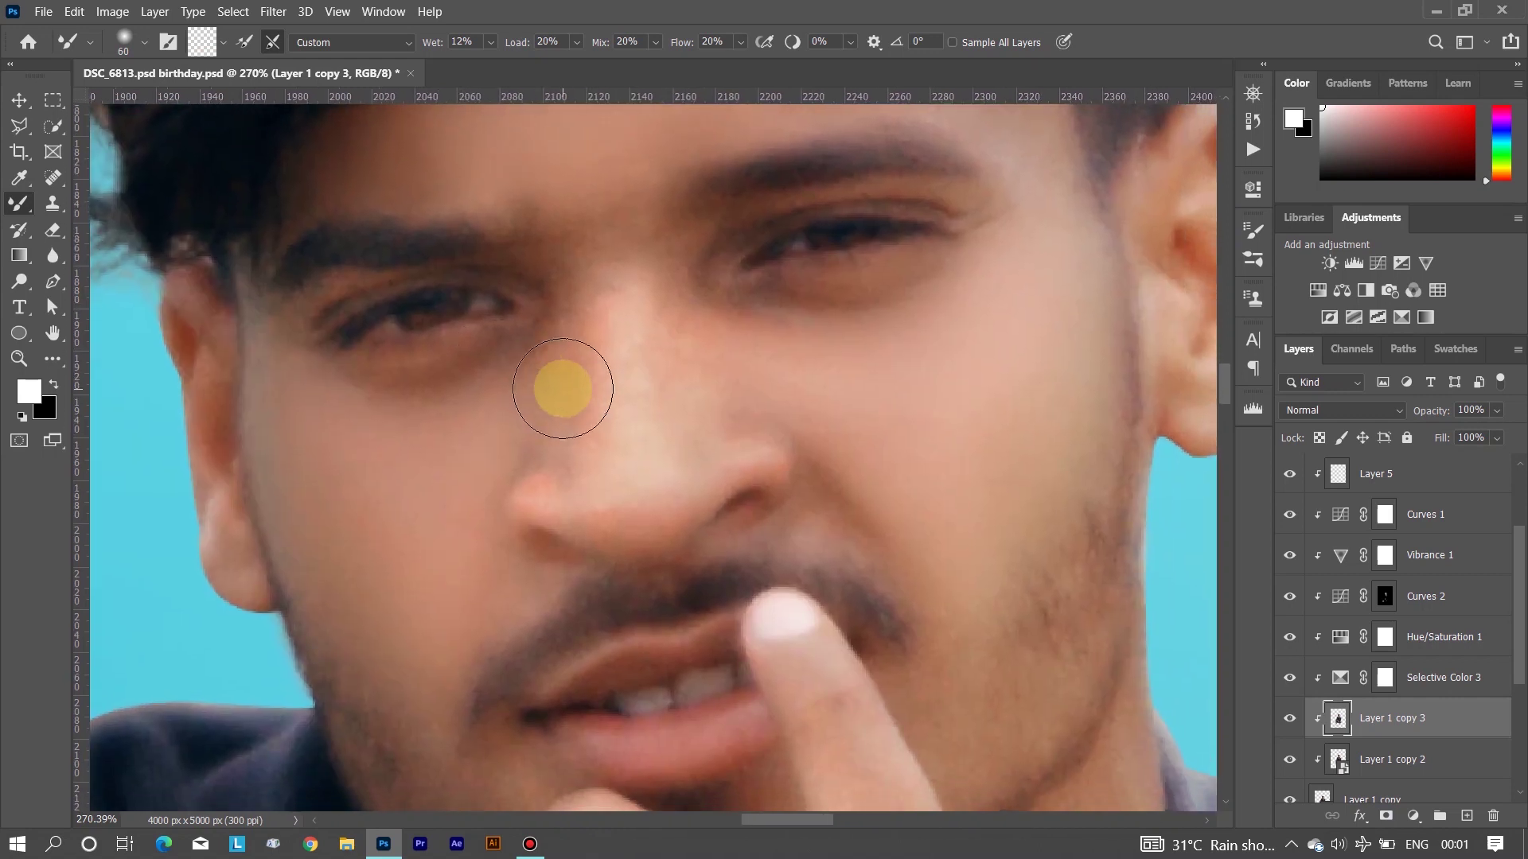
key("bracketleft")
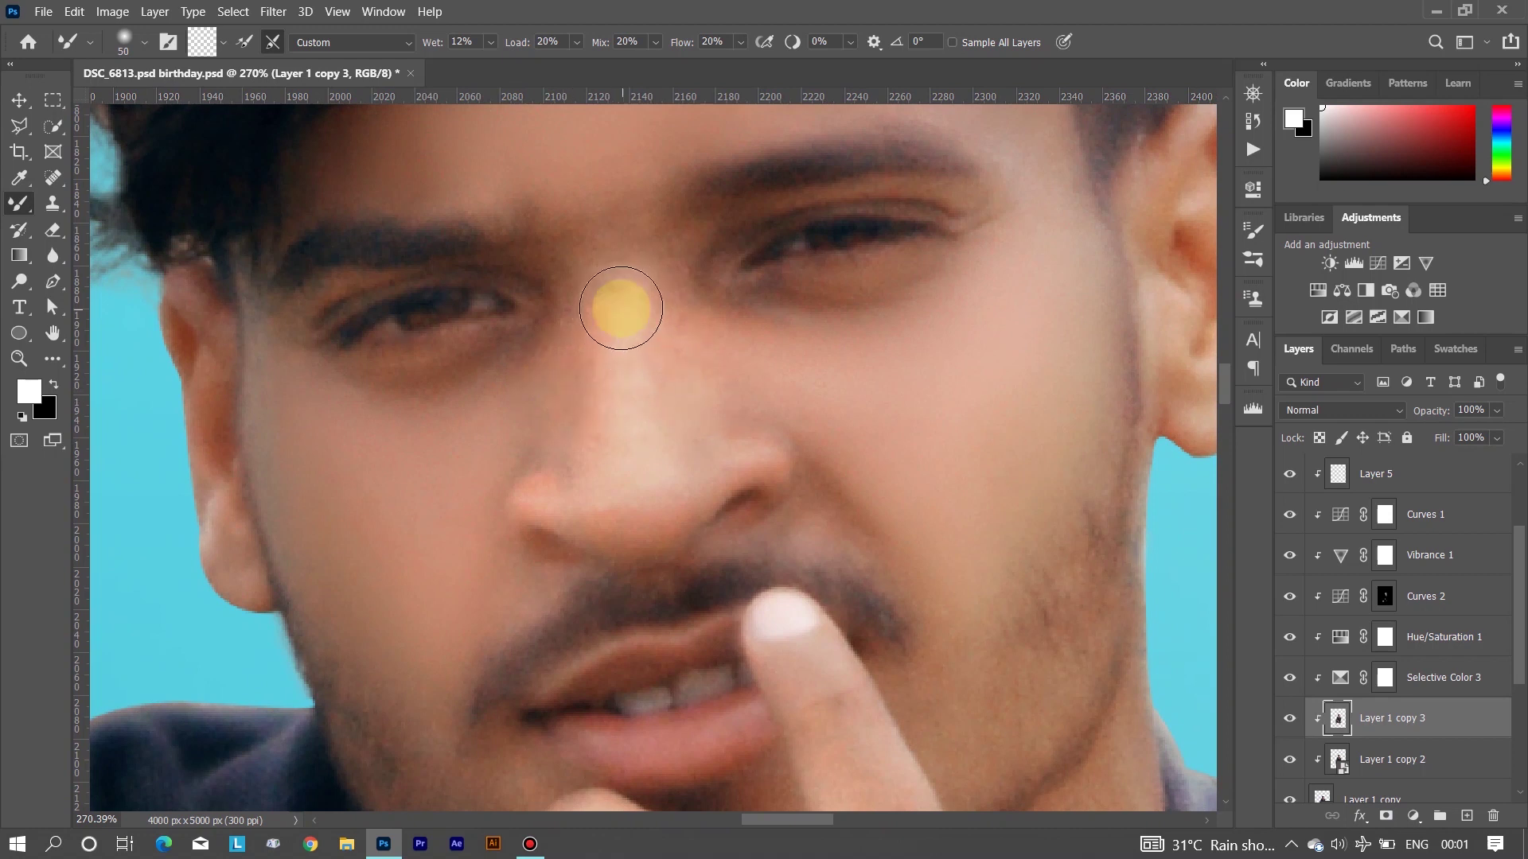
left_click_drag(563, 501, 673, 275)
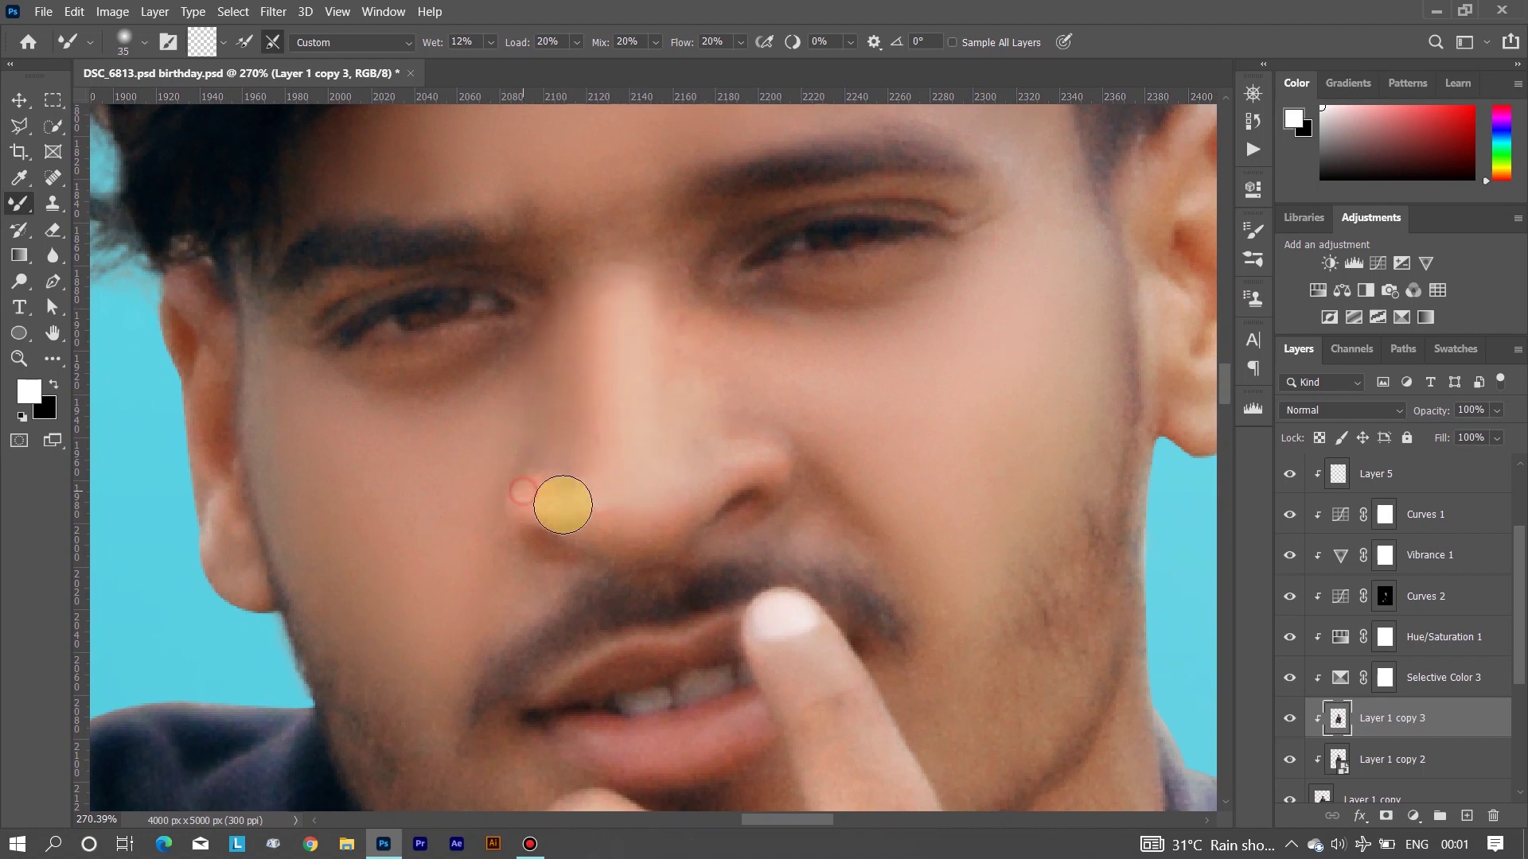
key("bracketright")
key("bracketright")
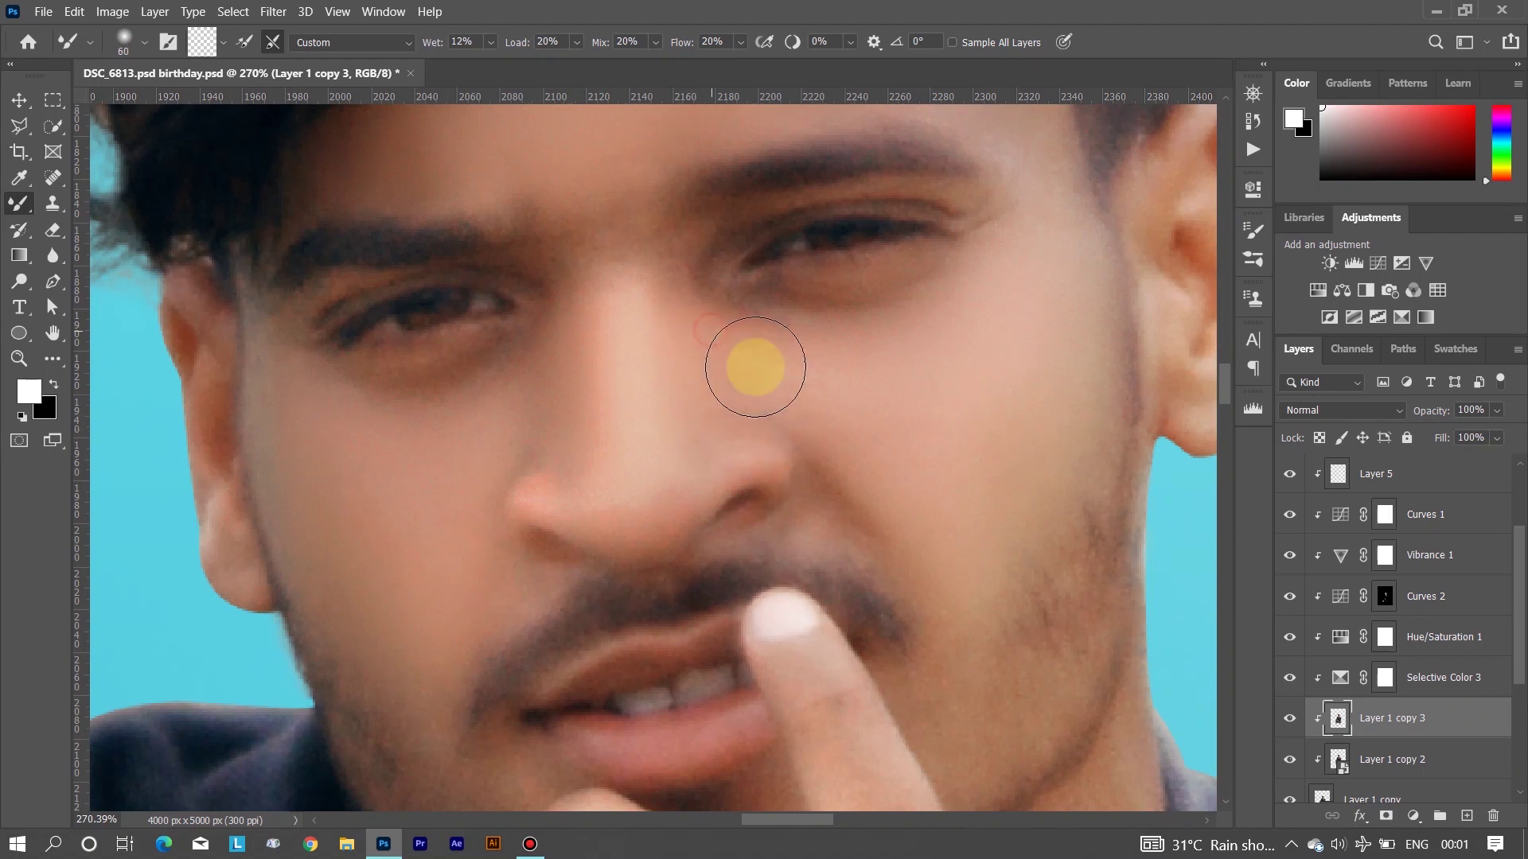
left_click_drag(784, 419, 823, 164)
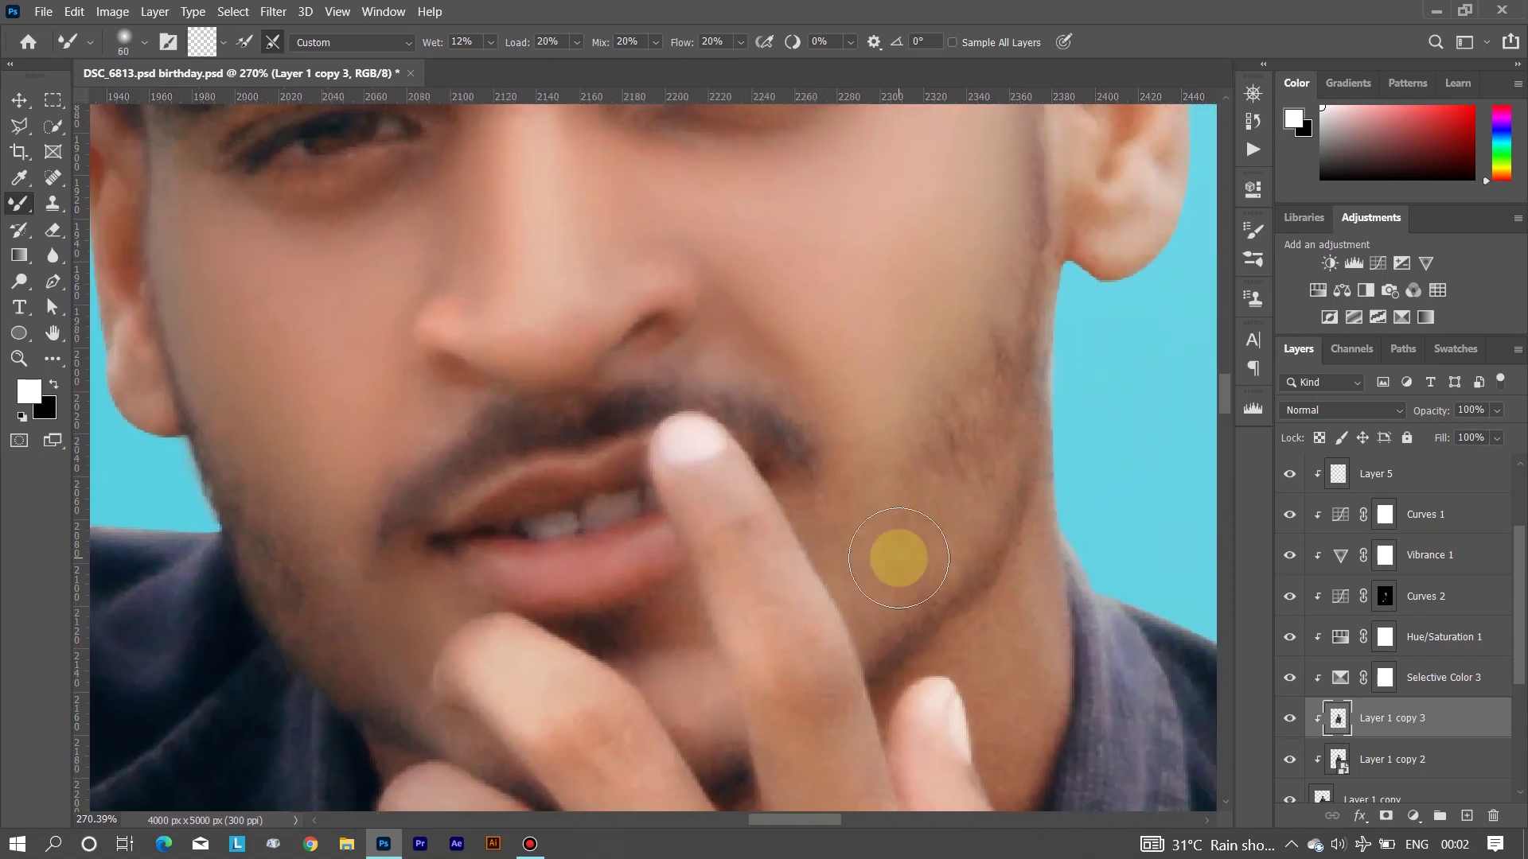
left_click_drag(1019, 470, 895, 553)
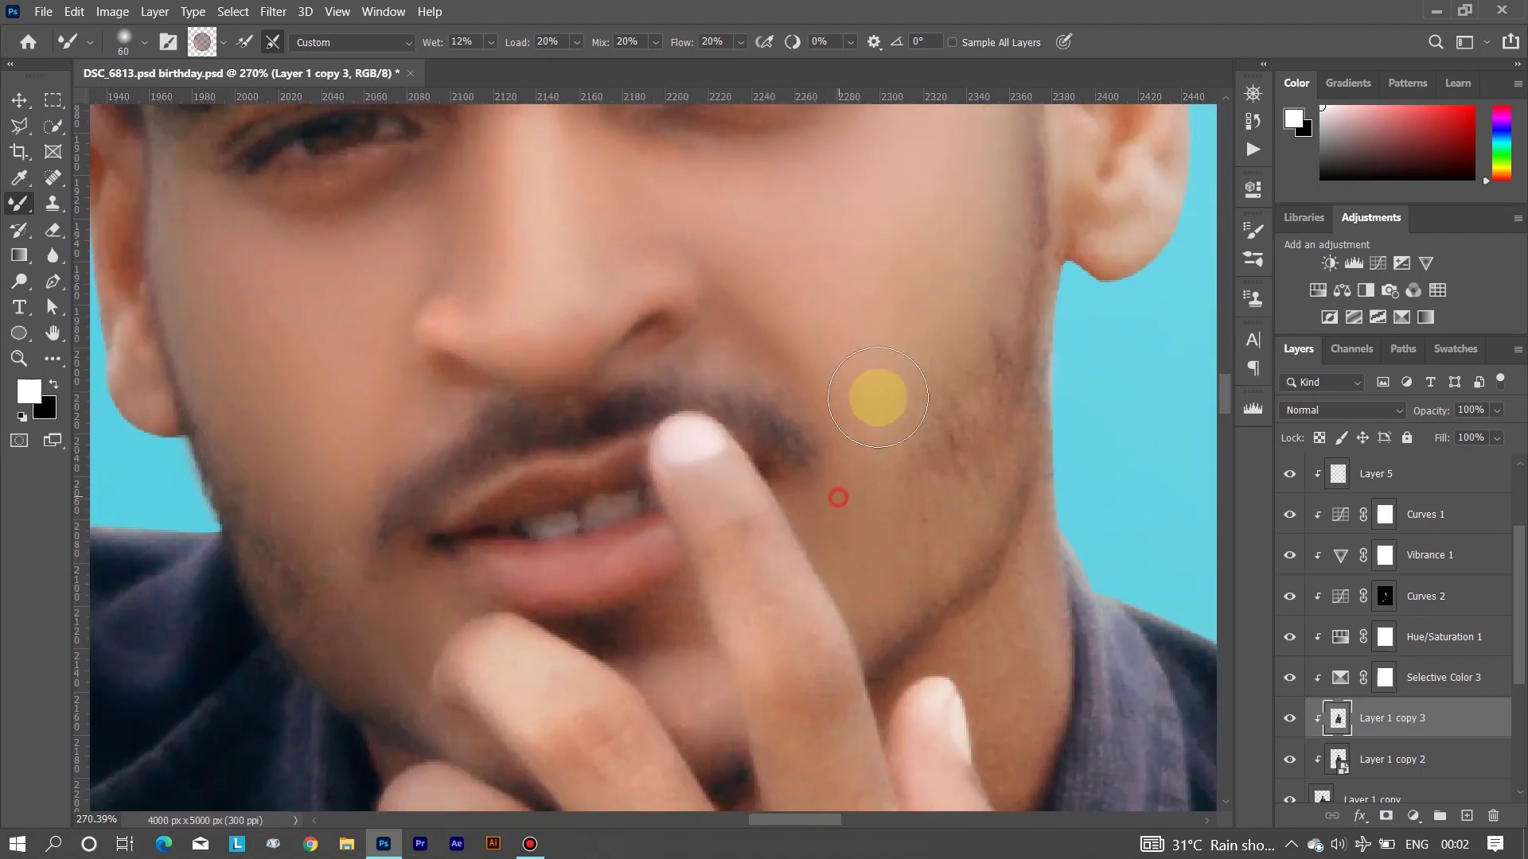
scroll(878, 398, "down", 5)
left_click(1291, 719)
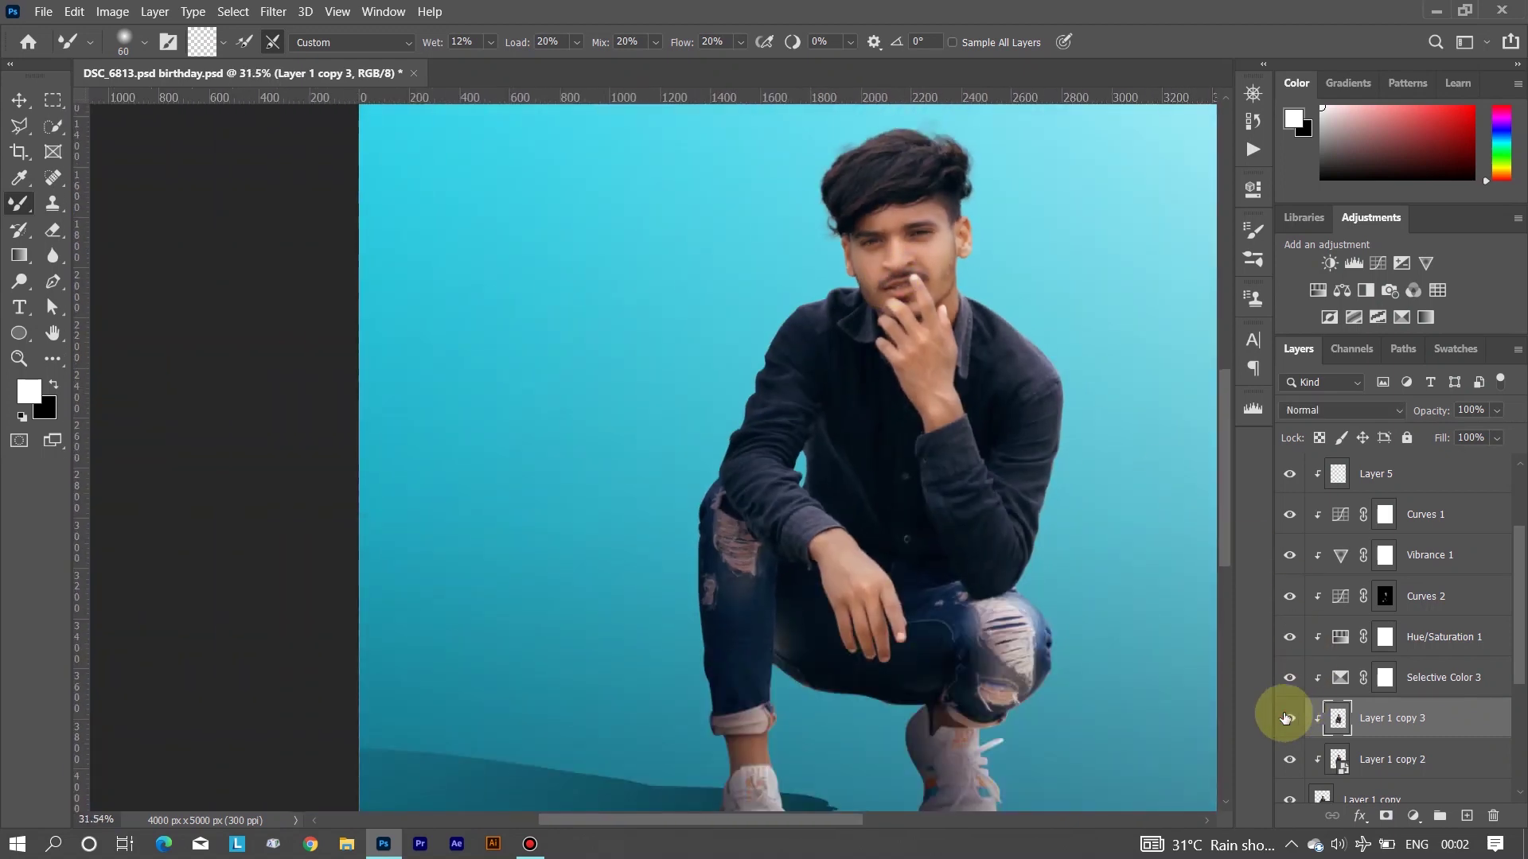
scroll(928, 151, "down", 3)
scroll(641, 262, "up", 8)
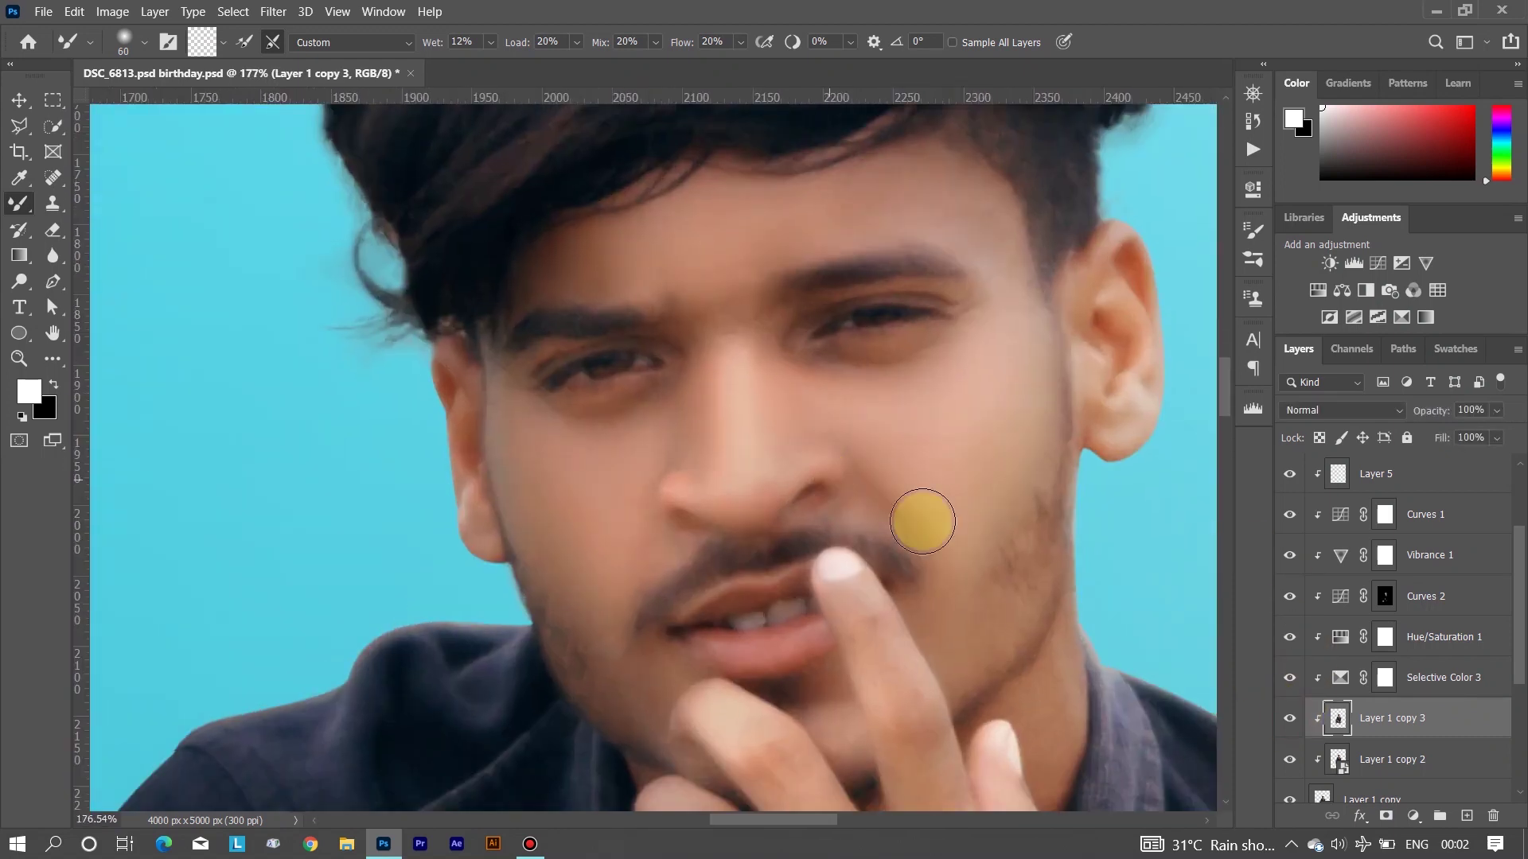
Delete the Layer 1 copy 3 and Layer 1 copy 2 retouching layers
key("Delete")
key("z")
scroll(895, 413, "down", 4)
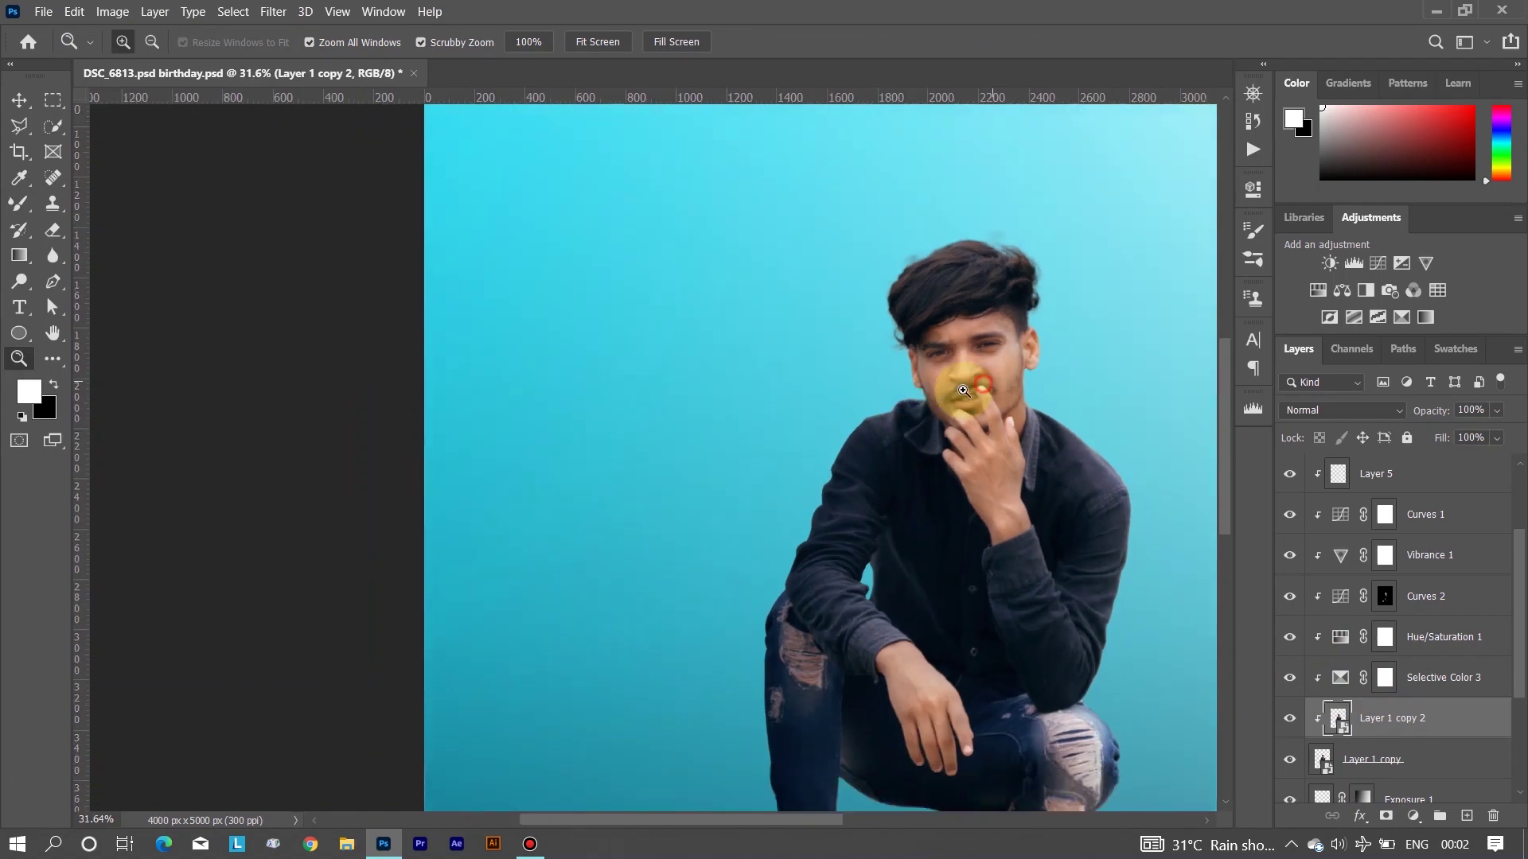
scroll(966, 416, "down", 2)
scroll(1318, 587, "down", 3)
left_click_drag(709, 355, 1255, 603)
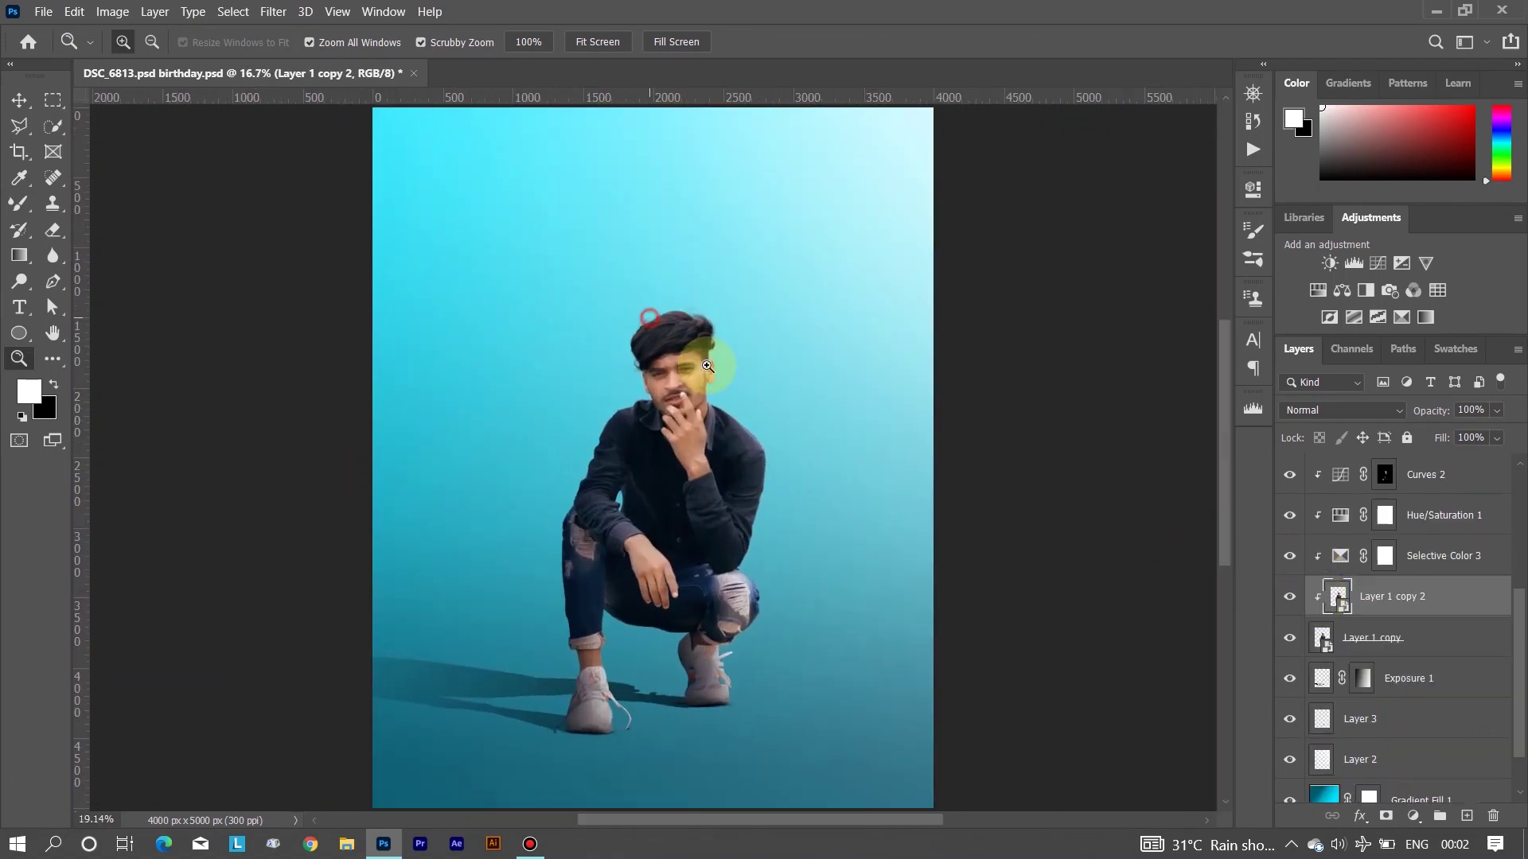
key("Delete")
Rasterize Layer 1 copy and erase stray hair edges with a soft 60px eraser
key("e")
left_click(378, 344)
key("Return")
right_click(587, 402)
key("Return")
mouse_move(634, 420)
left_mouse_down()
mouse_move(477, 382)
mouse_move(397, 384)
left_mouse_up()
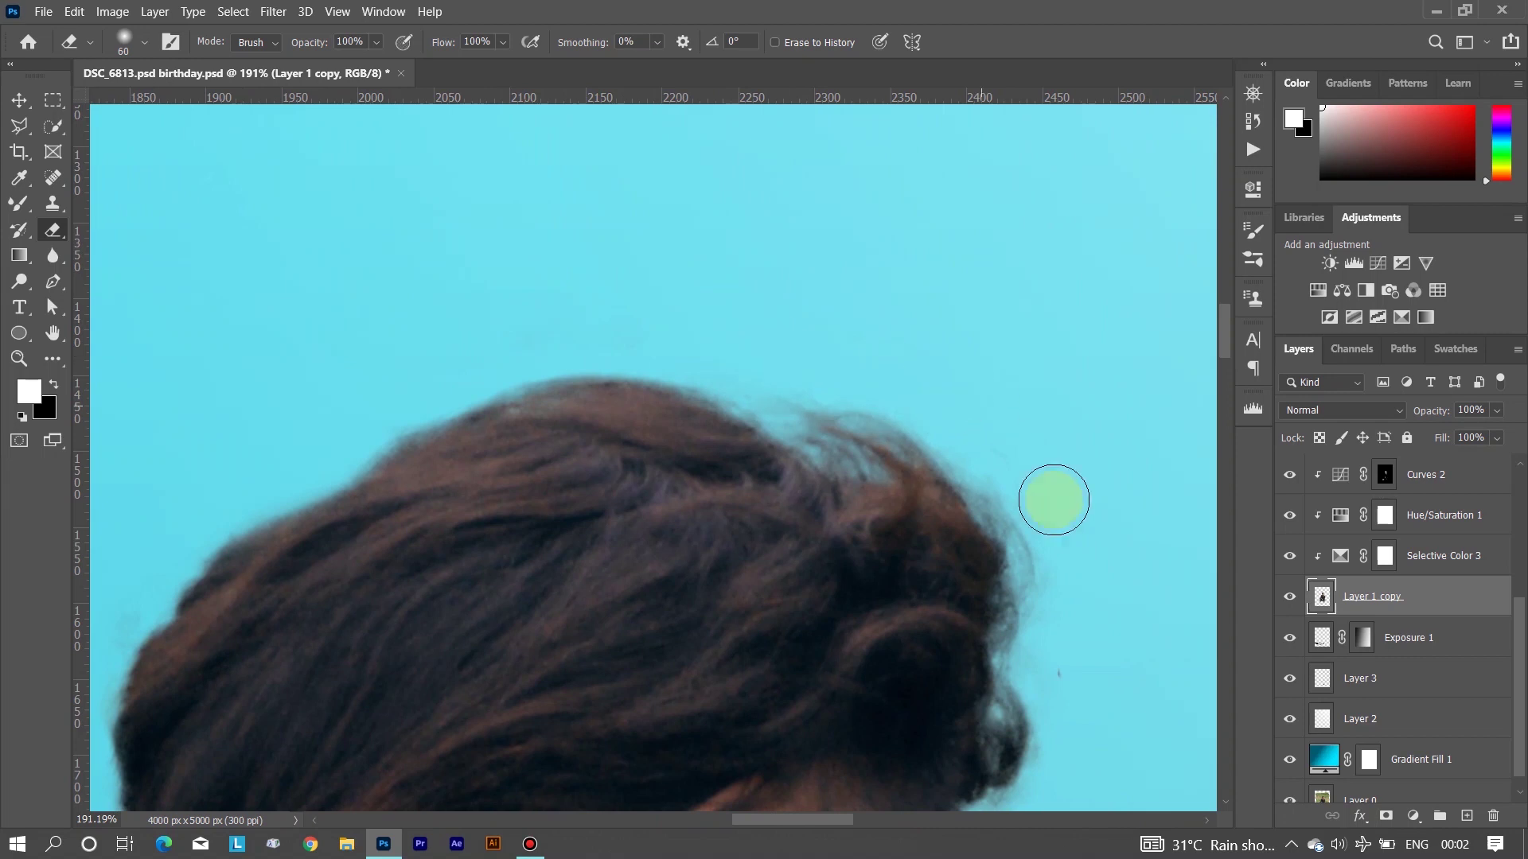
left_click_drag(1053, 500, 1043, 451)
left_click_drag(1021, 634, 953, 543)
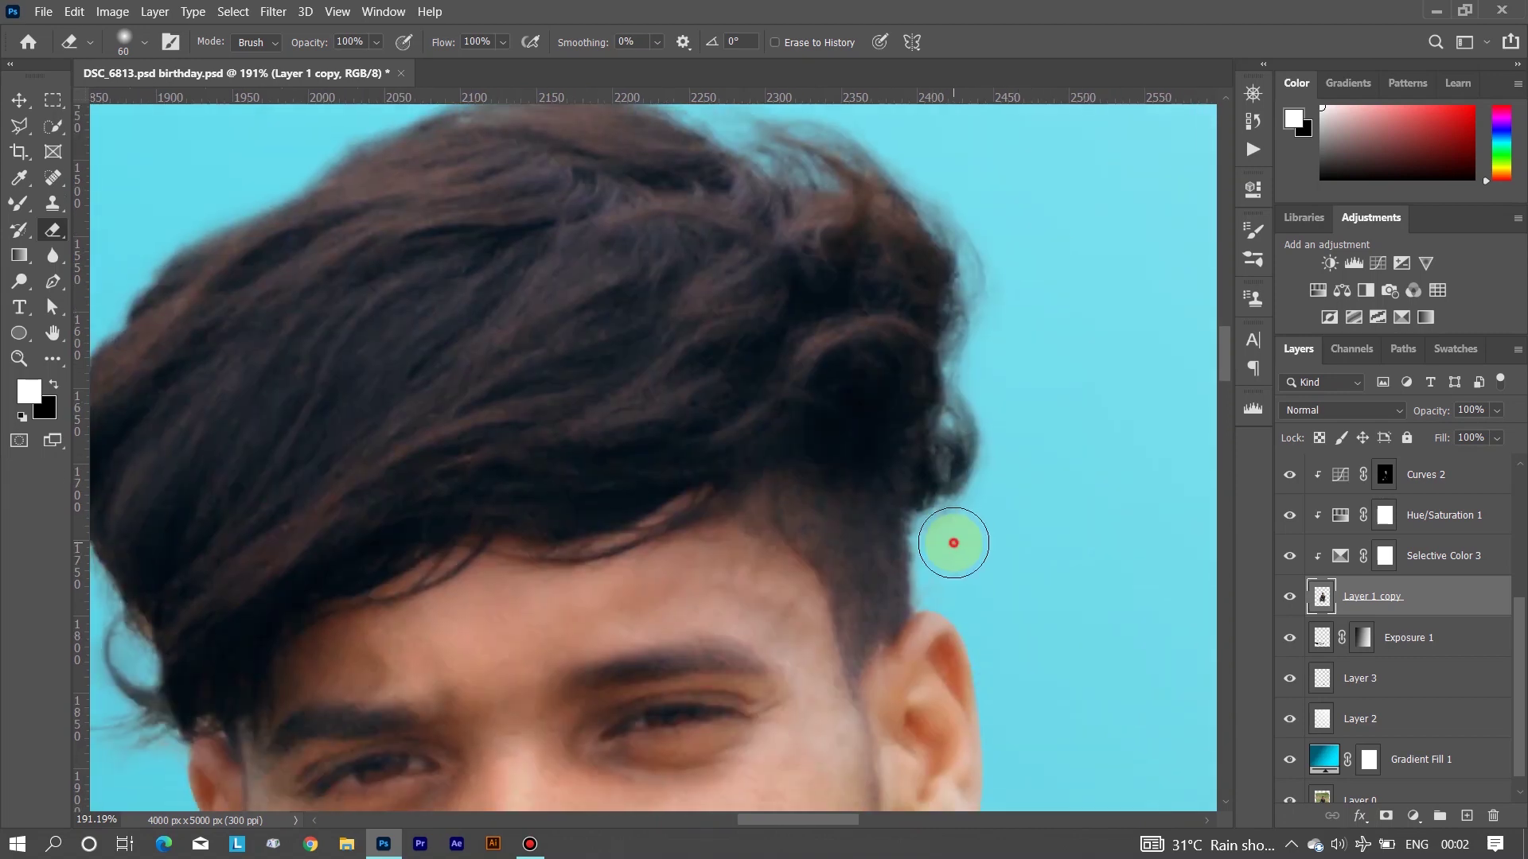
left_click_drag(714, 600, 1241, 322)
Set up the Burn Tool at 69% exposure to darken parts of the face
right_click(19, 281)
left_click(160, 297)
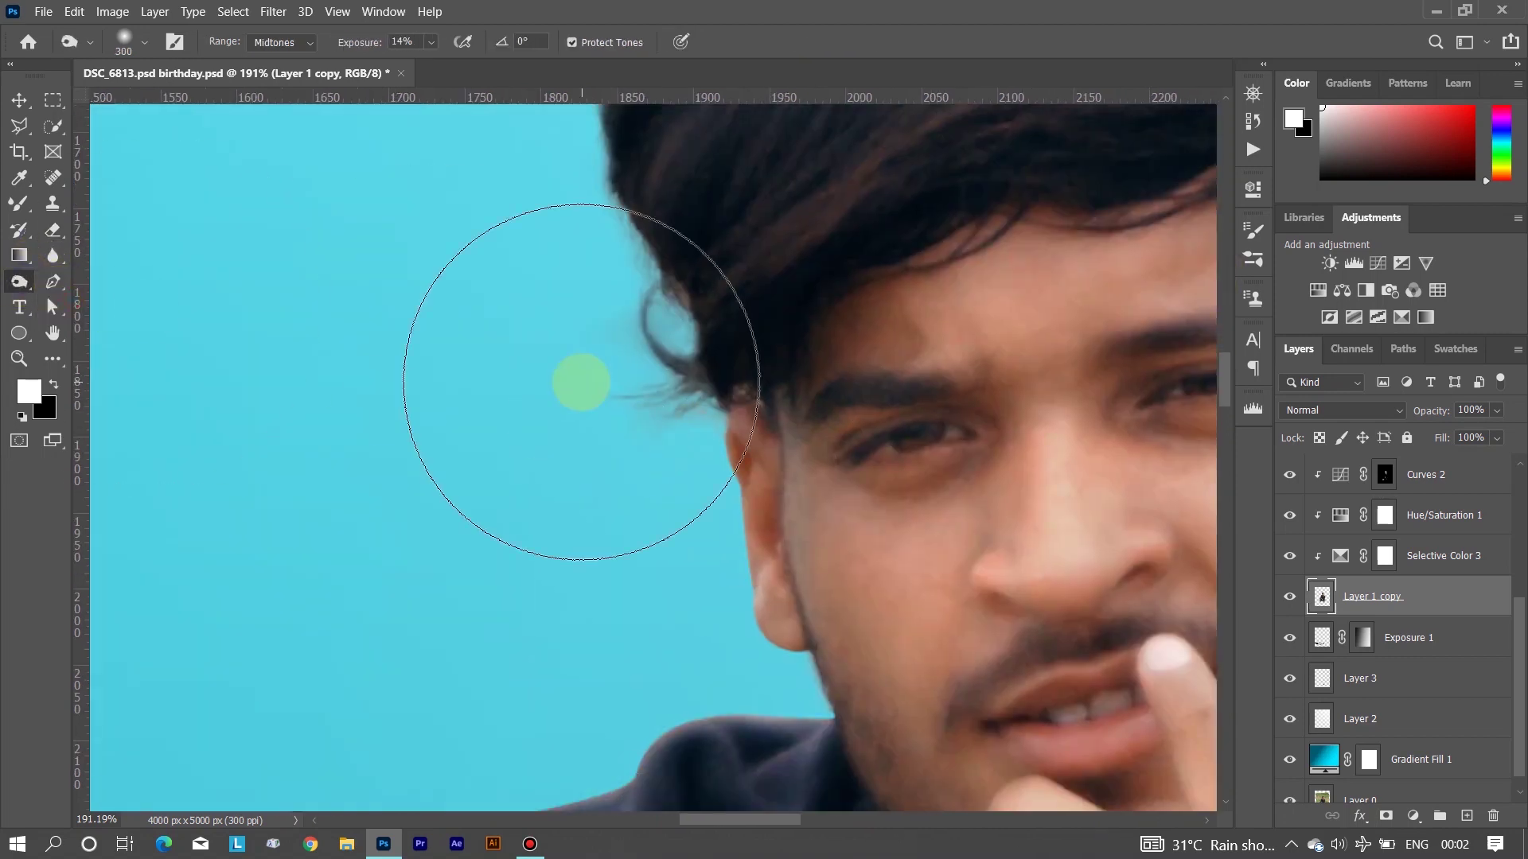
key("bracketleft")
key("bracketleft")
key("bracketleft")
type("69")
key("Return")
left_click_drag(649, 358, 512, 632)
mouse_move(946, 239)
left_mouse_down()
mouse_move(791, 199)
mouse_move(800, 92)
left_mouse_up()
left_click_drag(836, 546, 867, 374)
left_click_drag(509, 796, 443, 512)
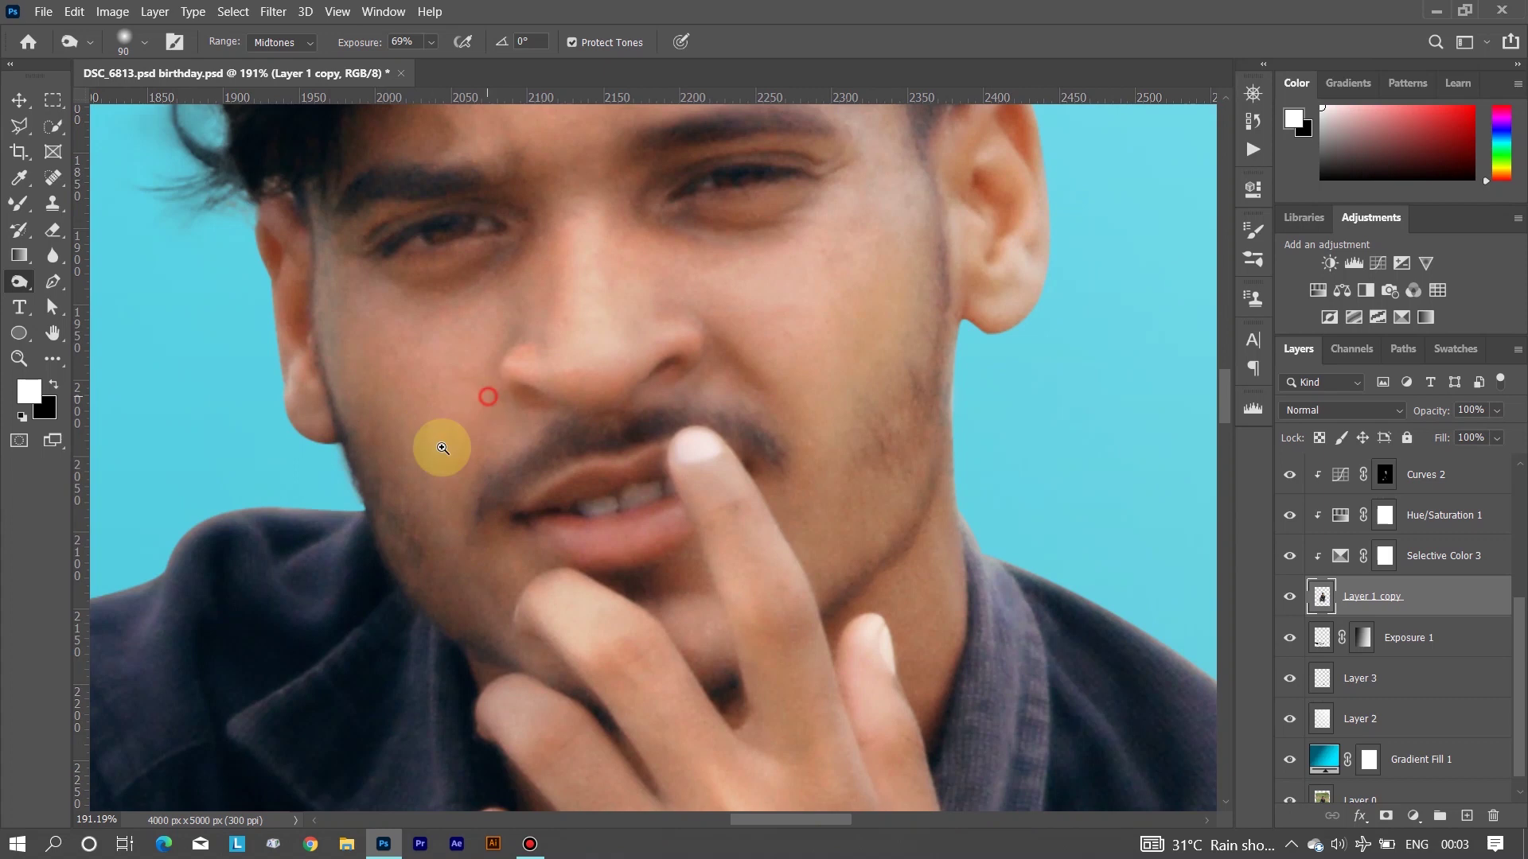
key("ctrl+0")
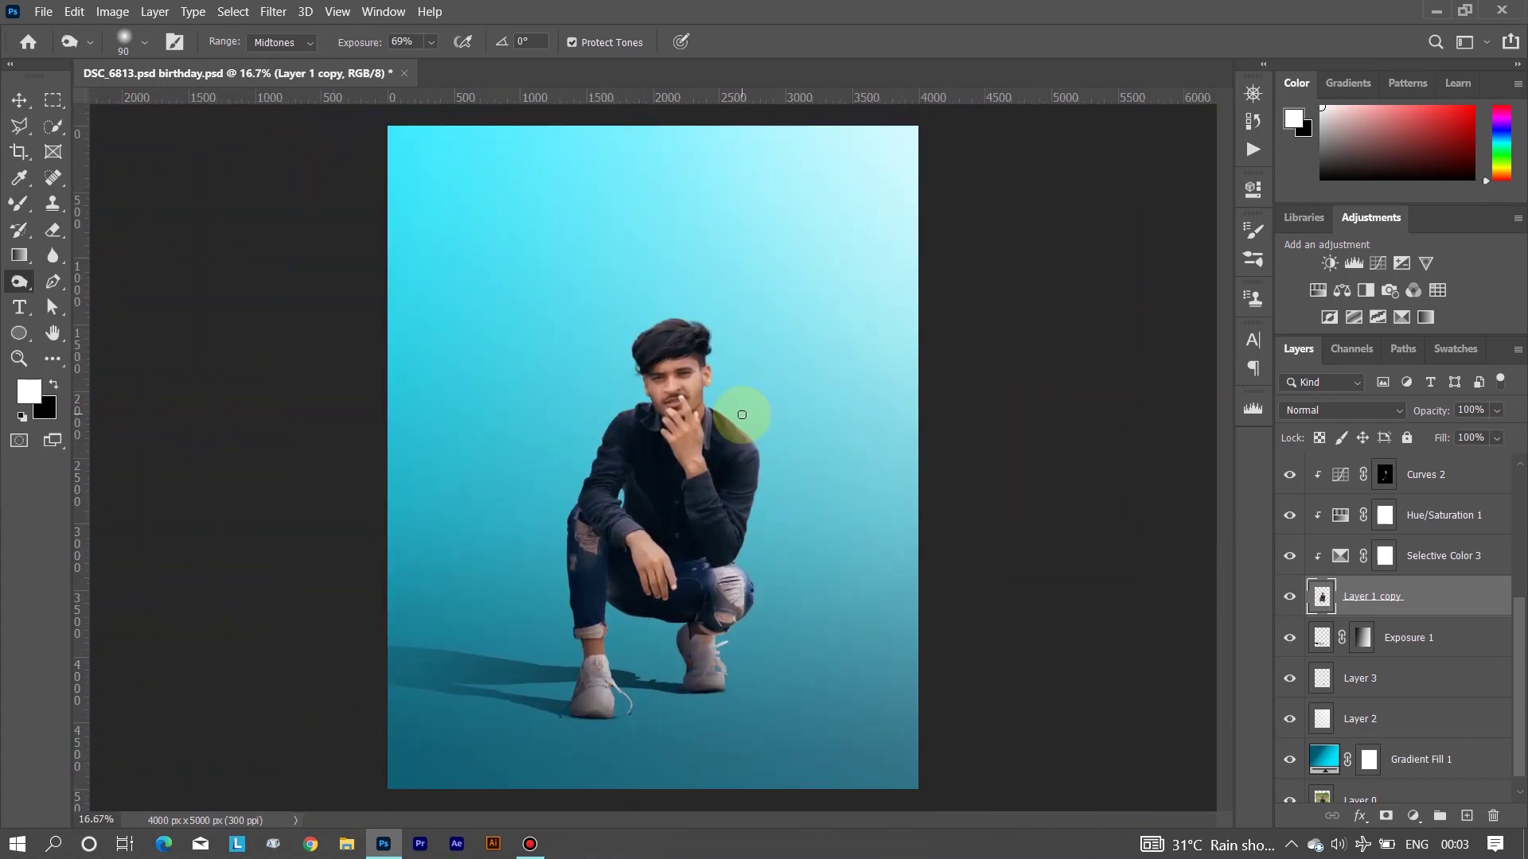
Add a Color Balance adjustment on top and shift its midtones toward red, cyan and blue
key("z")
scroll(1398, 528, "up", 3)
left_click(1401, 475)
left_click(1343, 291)
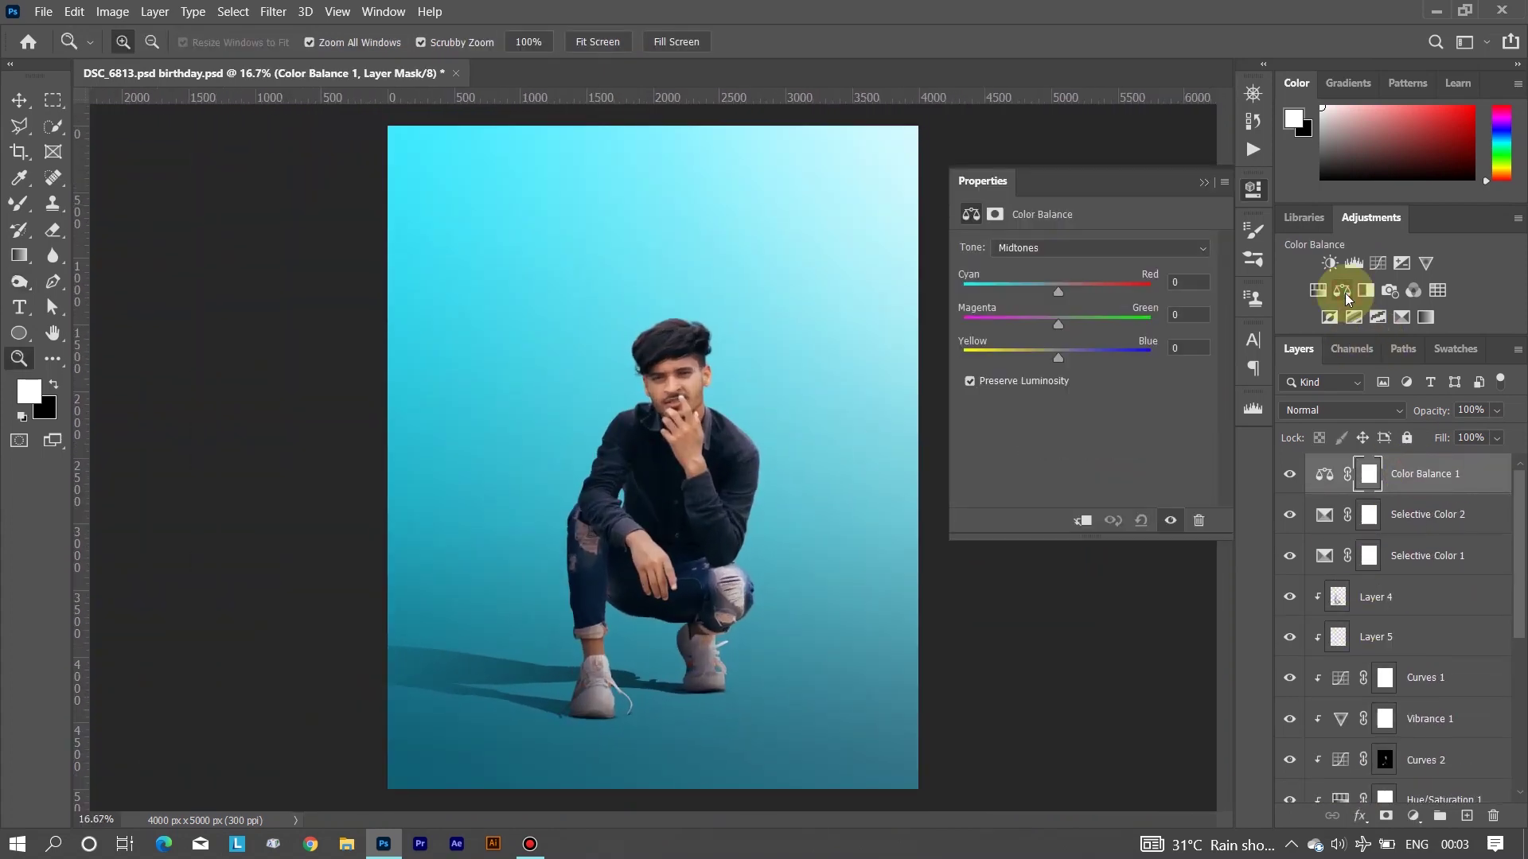
mouse_move(1057, 292)
left_mouse_down()
mouse_move(1071, 293)
mouse_move(1051, 292)
left_mouse_up()
left_click_drag(1059, 357, 1065, 361)
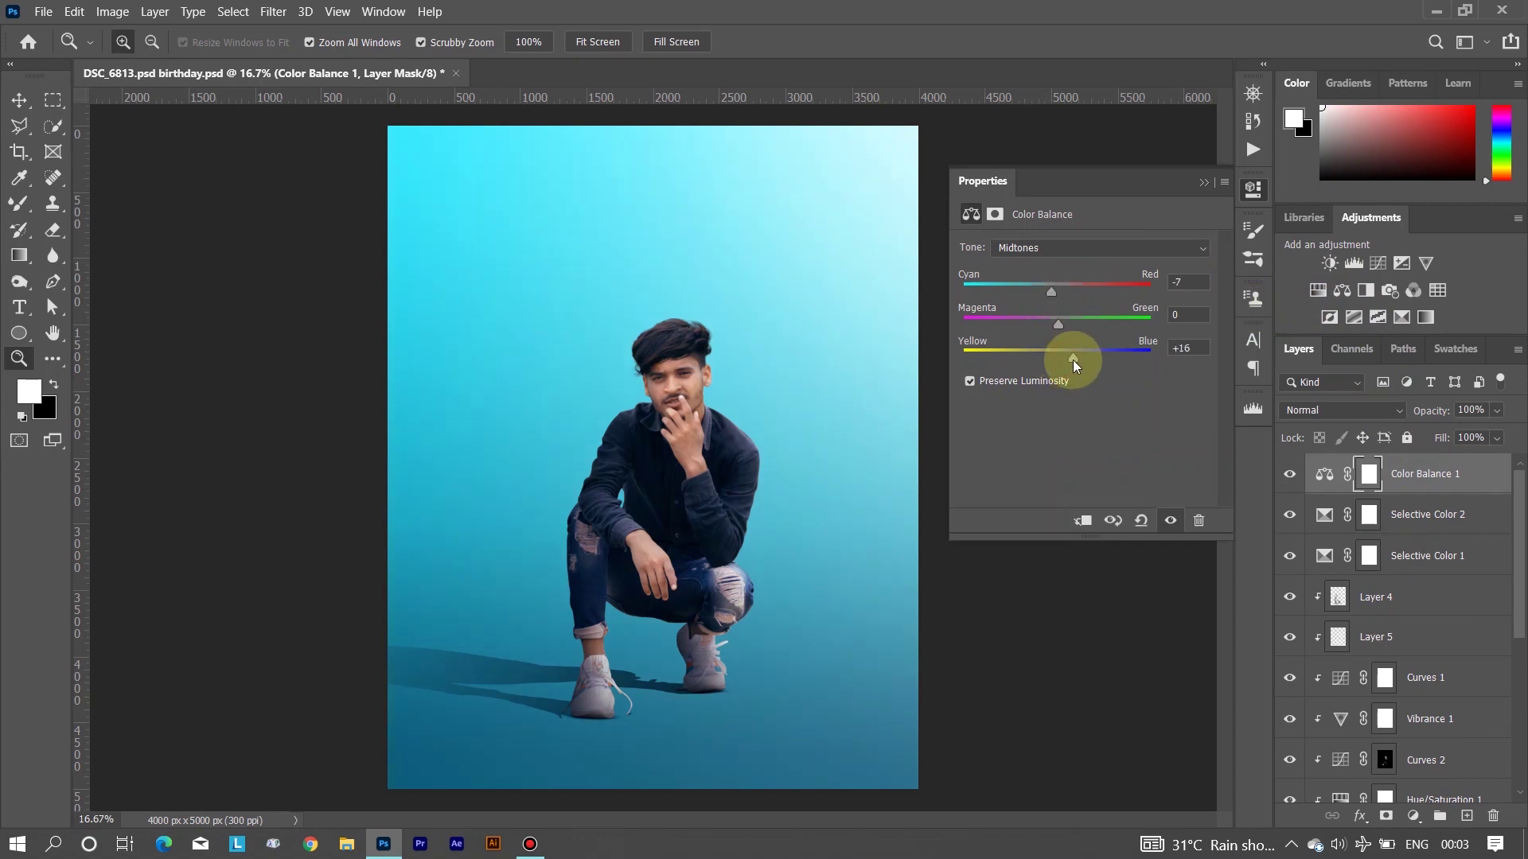
Shift the Color Balance shadows toward cyan and blue and highlights slightly toward cyan
left_click(1054, 247)
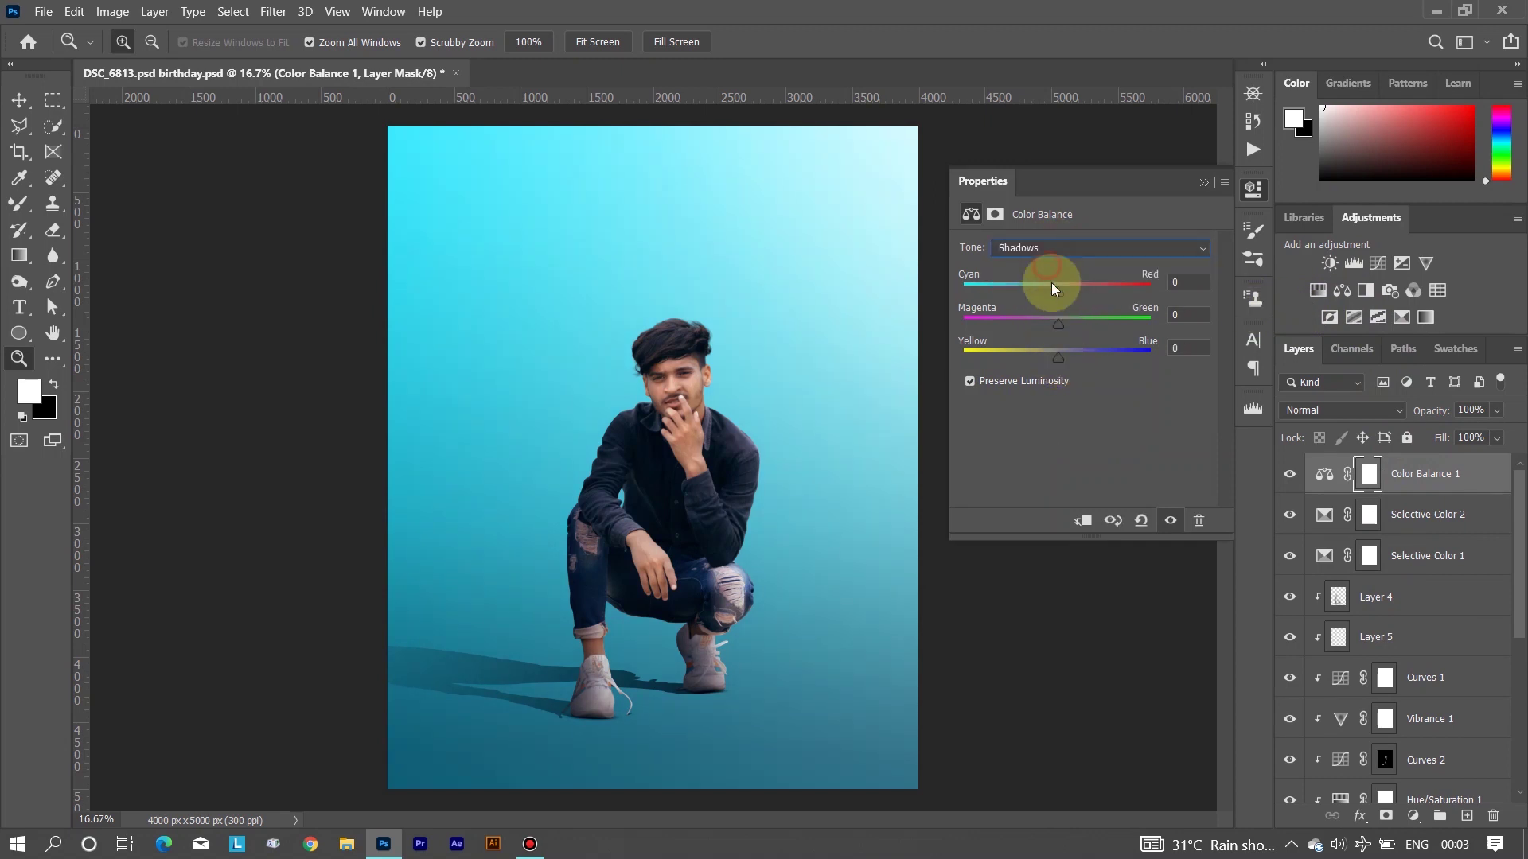
left_click_drag(1055, 294, 1053, 294)
left_click_drag(1058, 358, 1057, 325)
left_click(1046, 248)
left_click(1042, 287)
left_click_drag(1057, 292, 1059, 329)
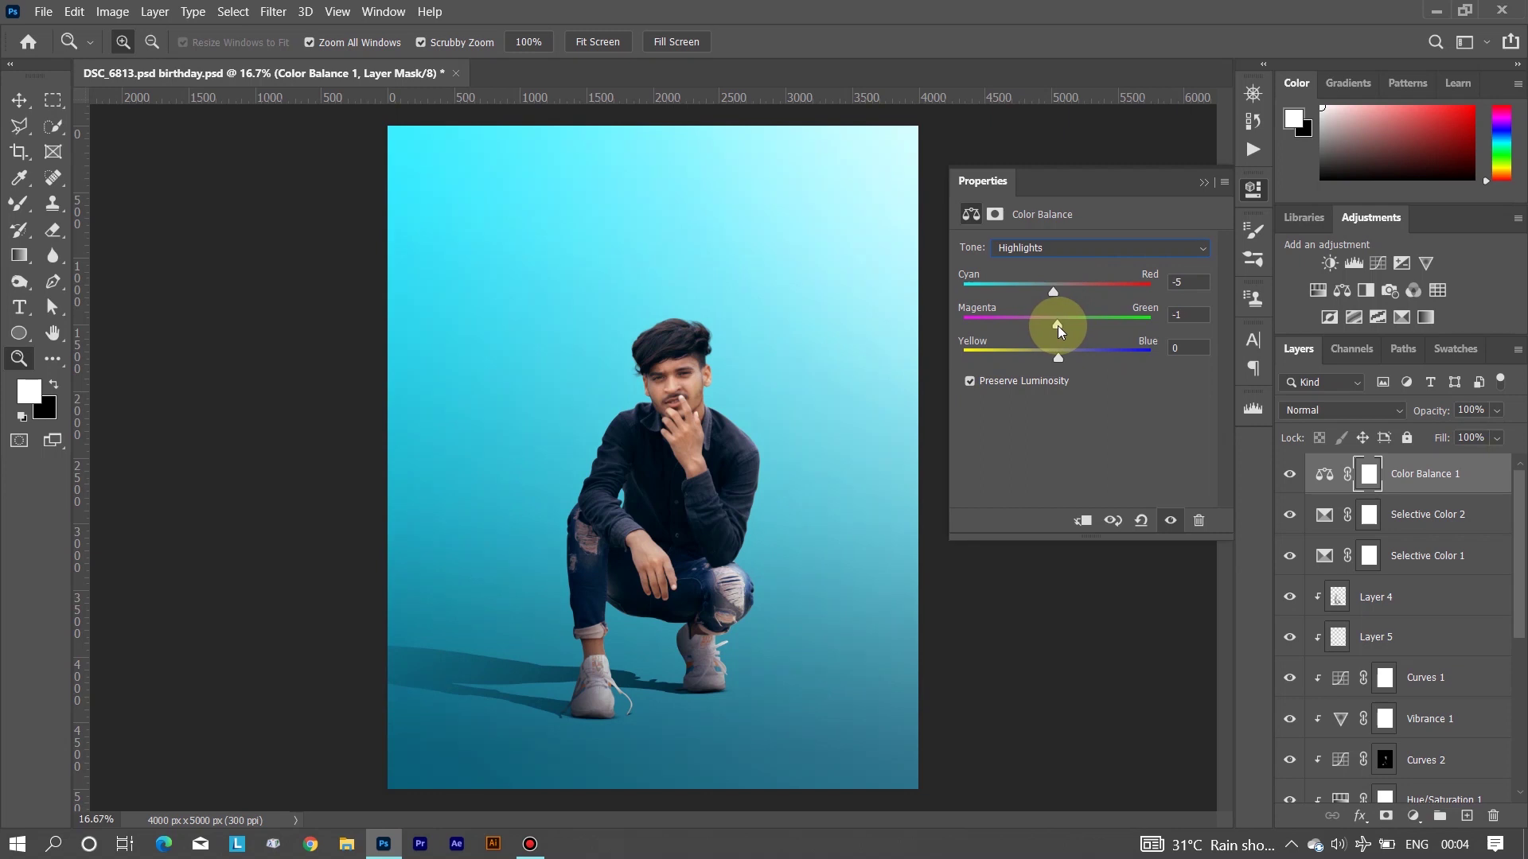
Zoom into the face to inspect the colours, then back out to the full image
left_click(1203, 183)
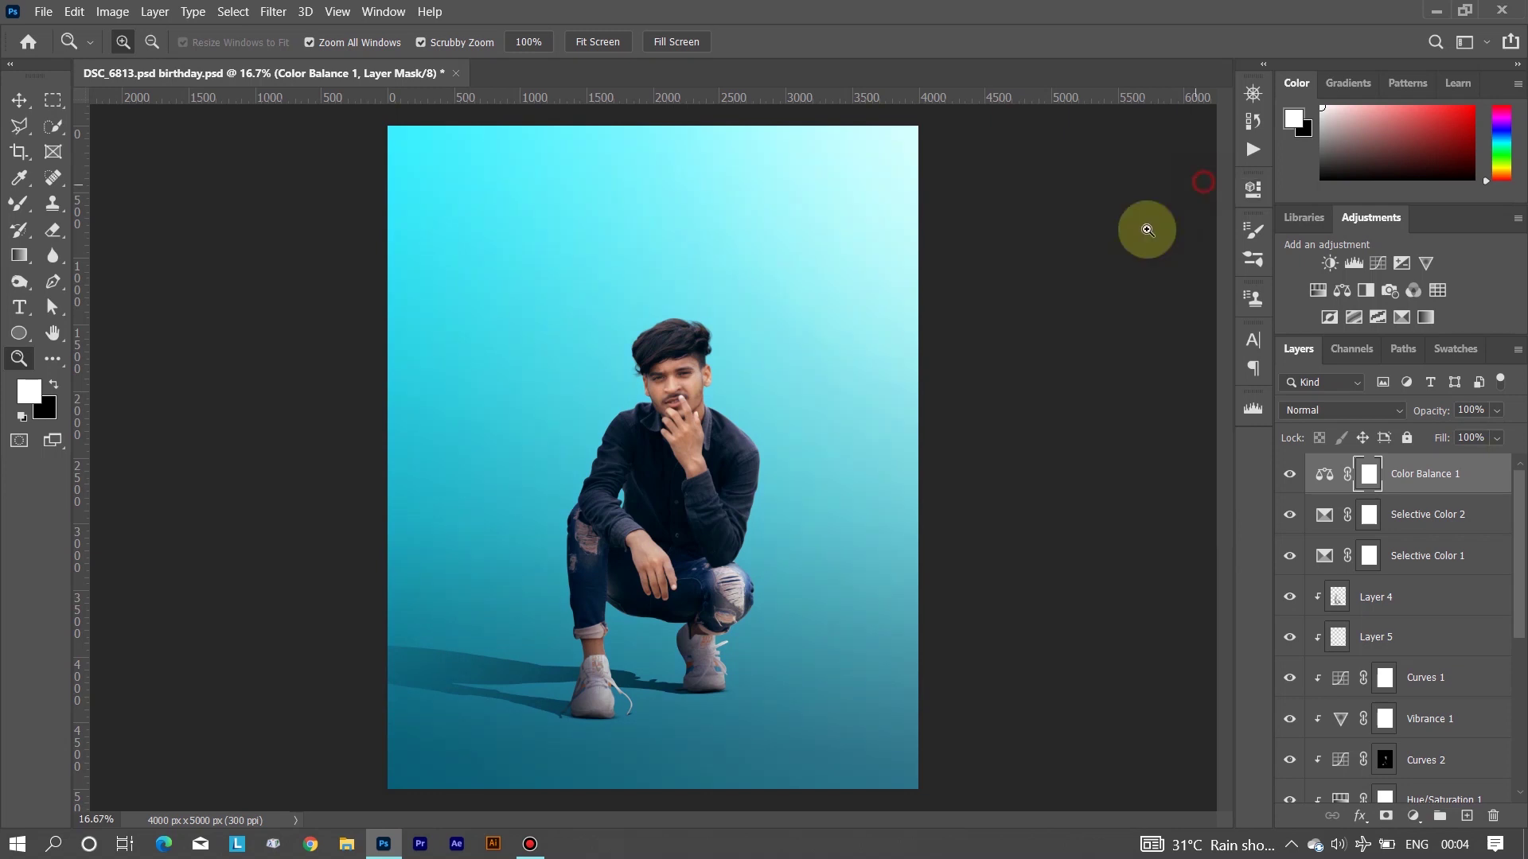
mouse_move(665, 374)
left_mouse_down()
mouse_move(813, 465)
mouse_move(740, 475)
left_mouse_up()
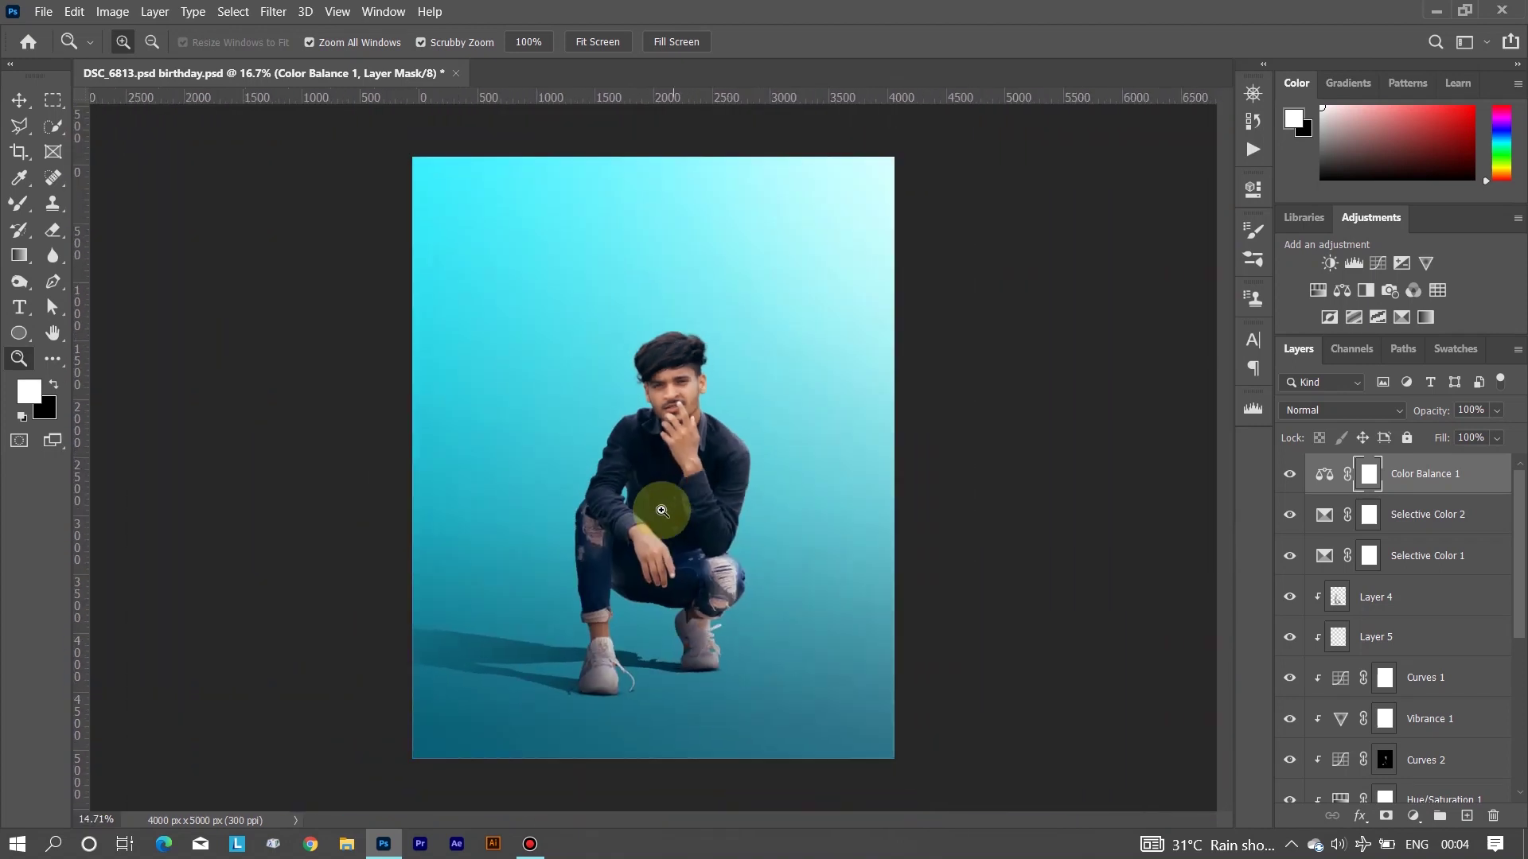
left_click_drag(740, 475, 634, 484)
left_click(1353, 554)
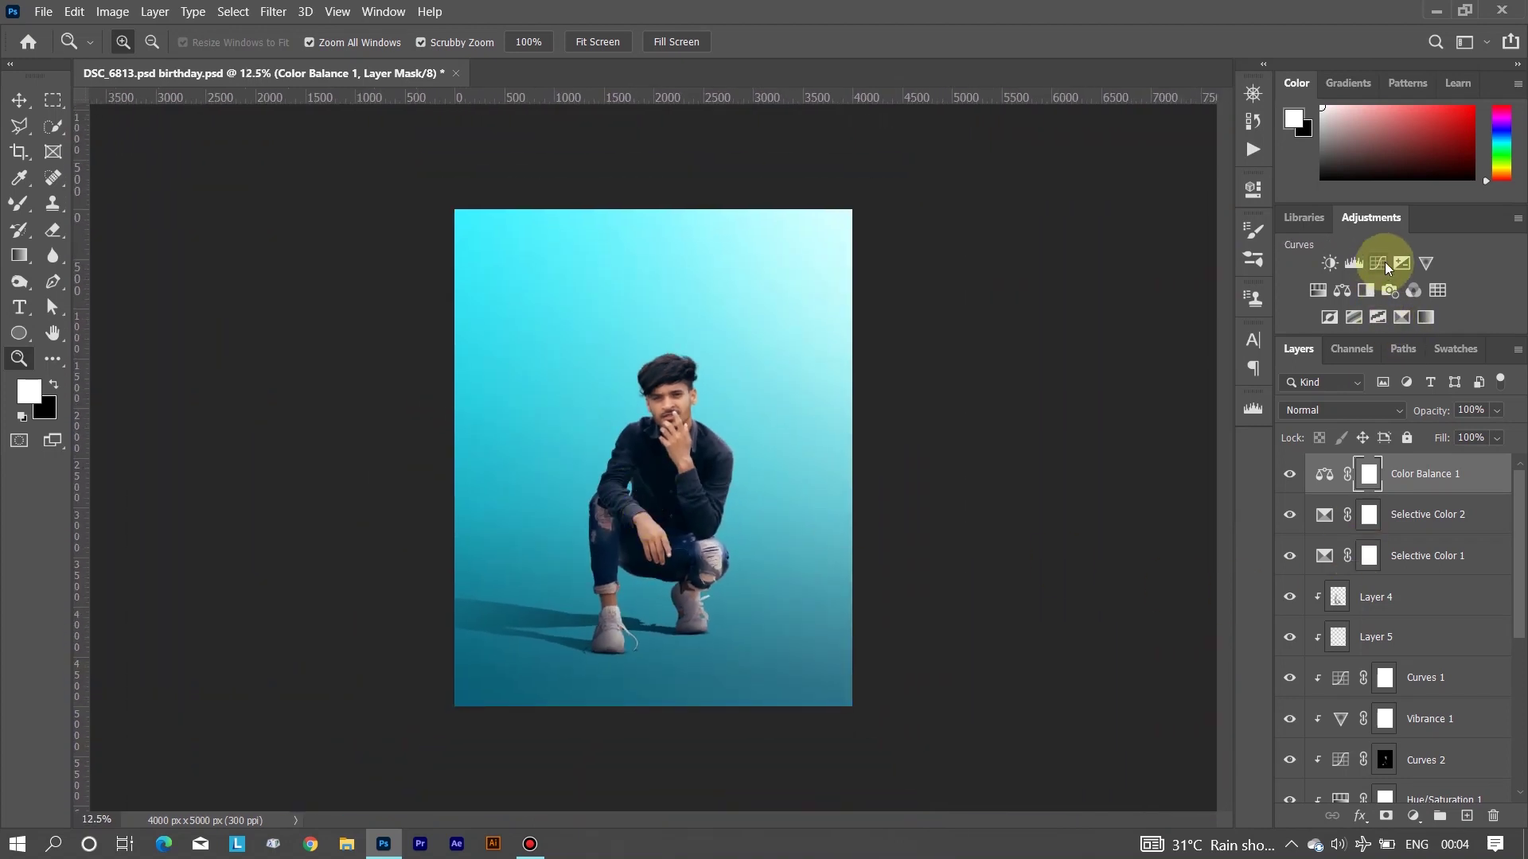
left_click(1378, 262)
Add a point to the Curves red channel and two points to the green channel
left_click(1057, 275)
left_click(1035, 296)
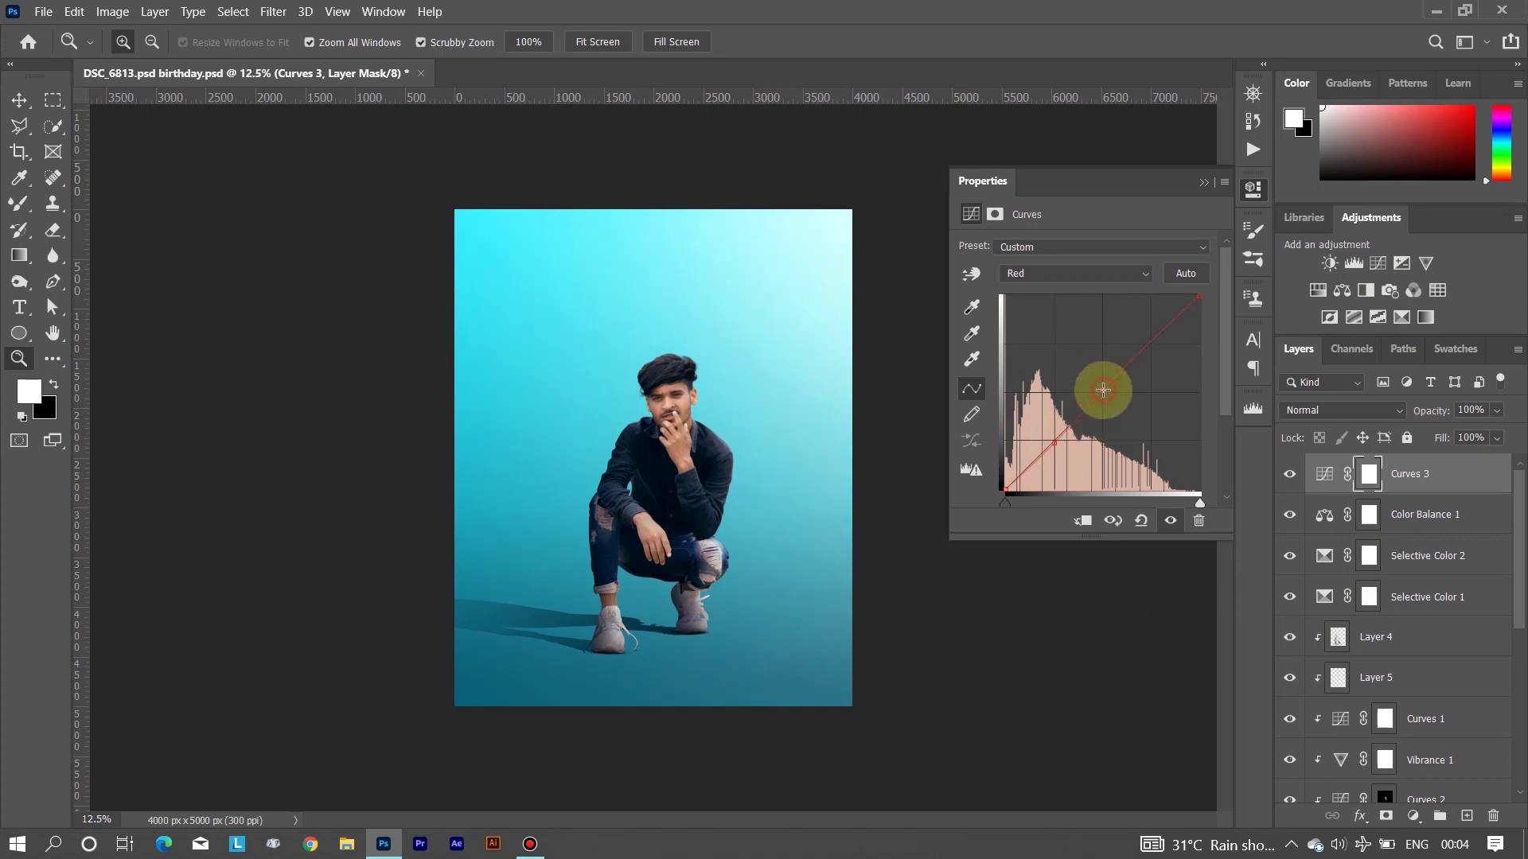
left_click(918, 410)
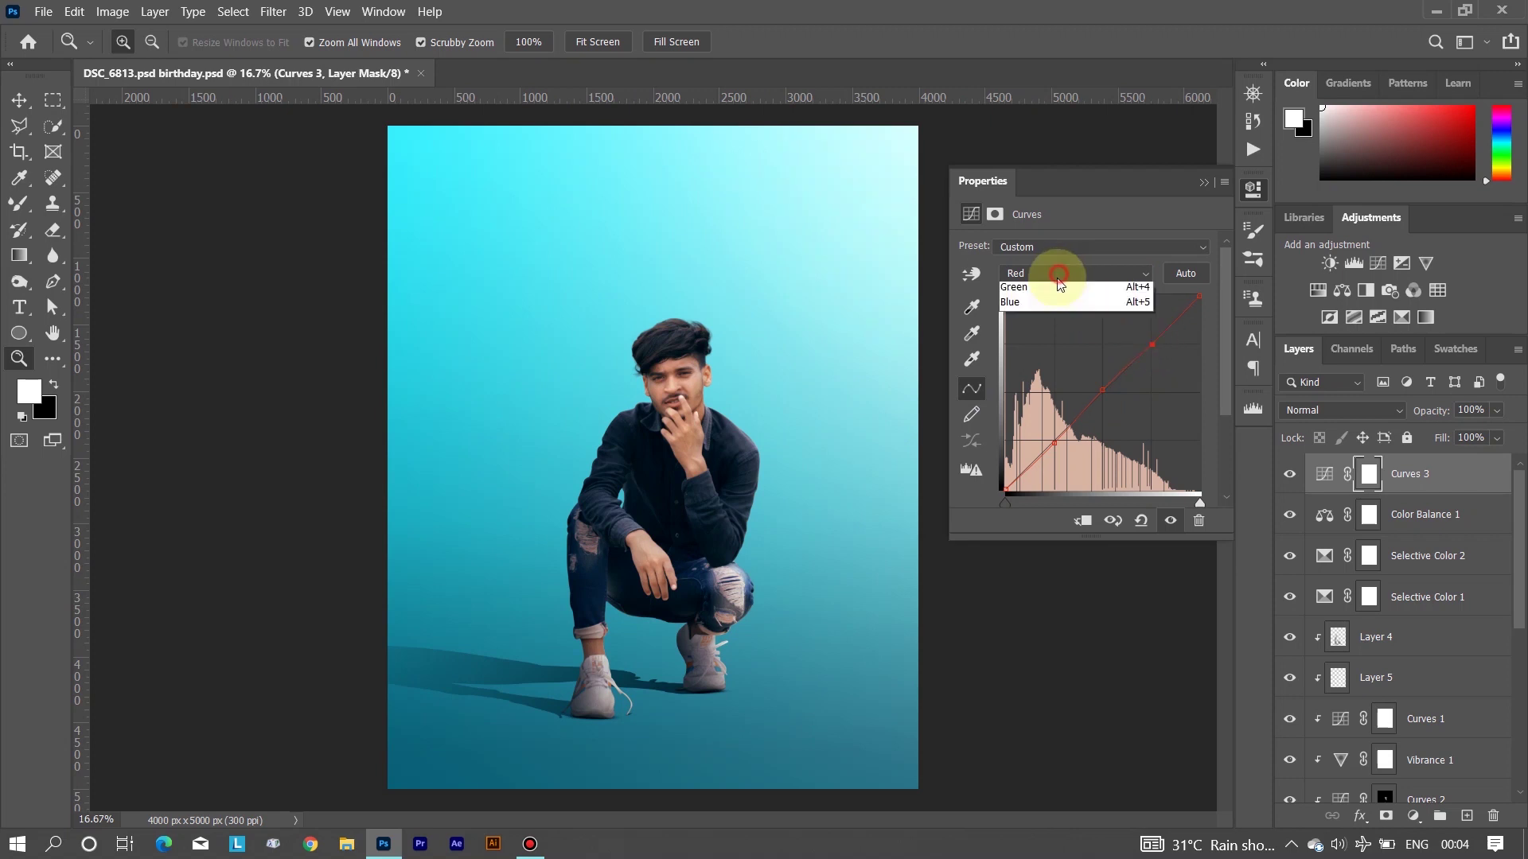
left_click(1059, 285)
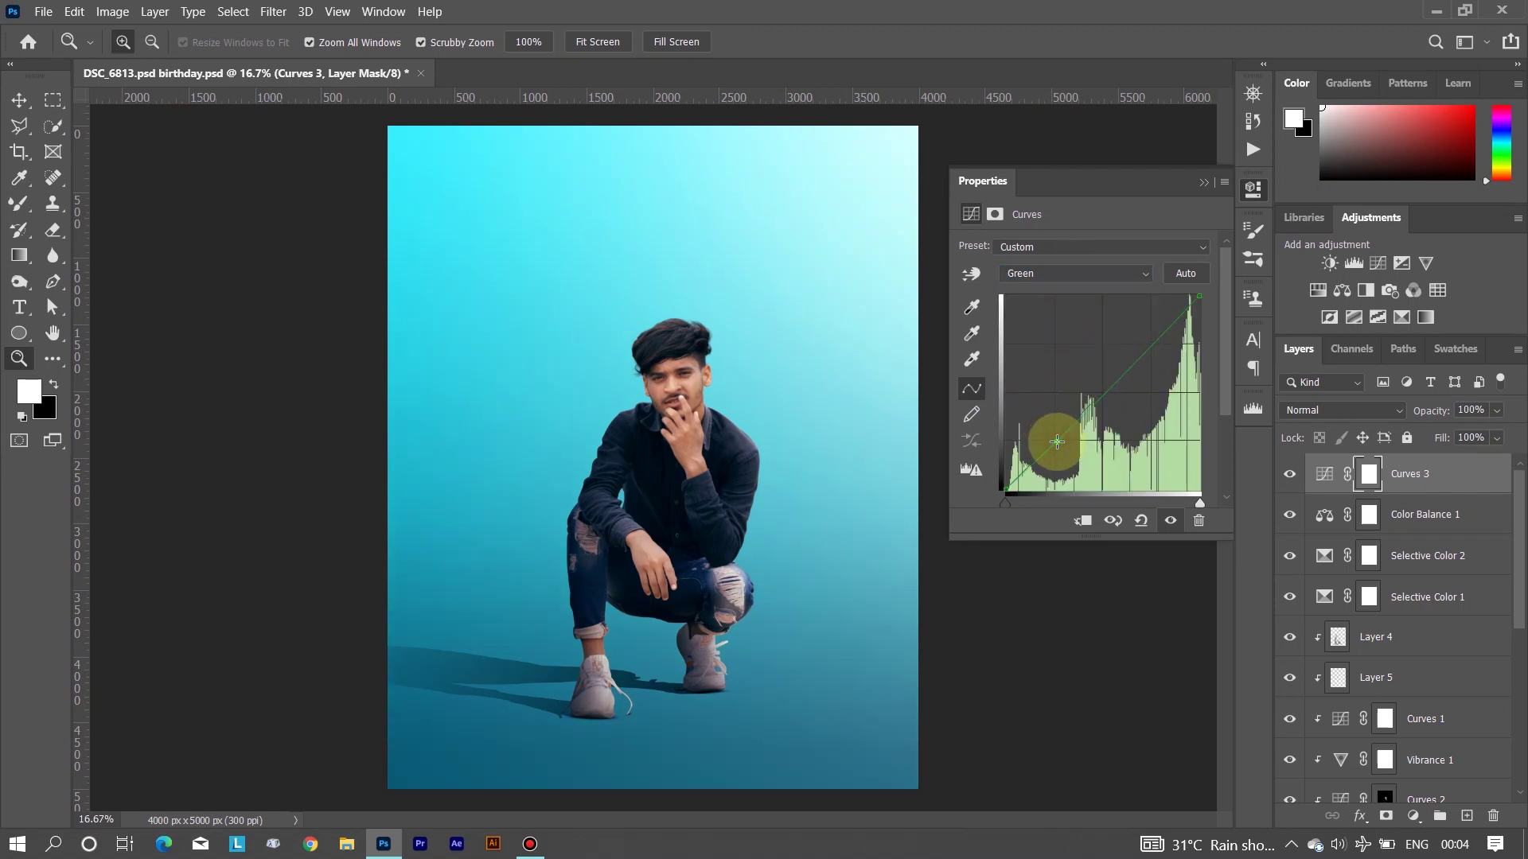
left_click(1057, 442)
left_click(1099, 389)
Add three points shaping the Curves blue channel
left_click(1114, 275)
left_click(1058, 339)
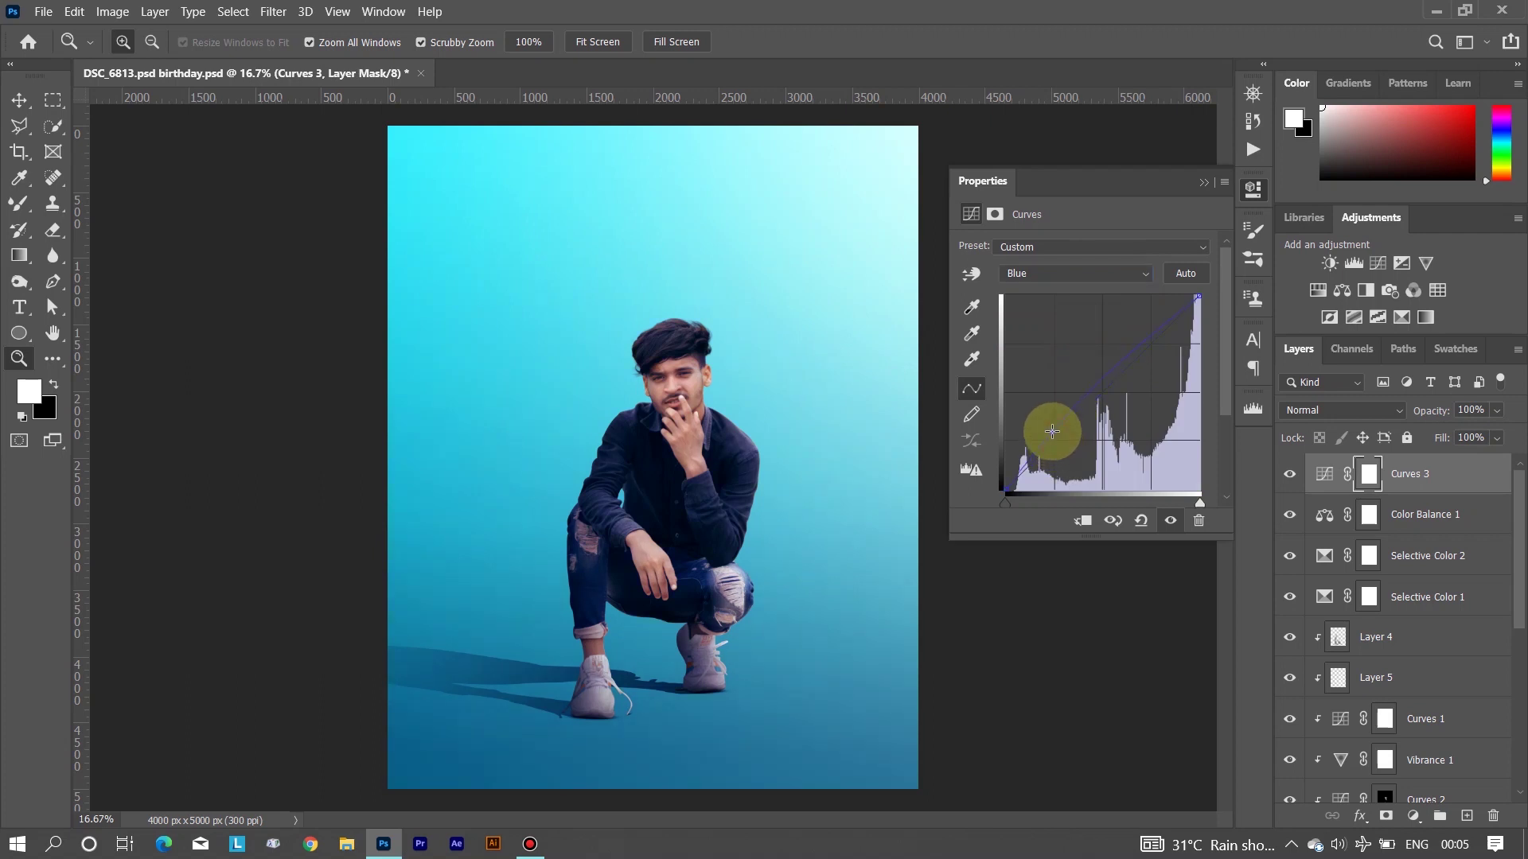
left_click(1052, 431)
left_click(1100, 393)
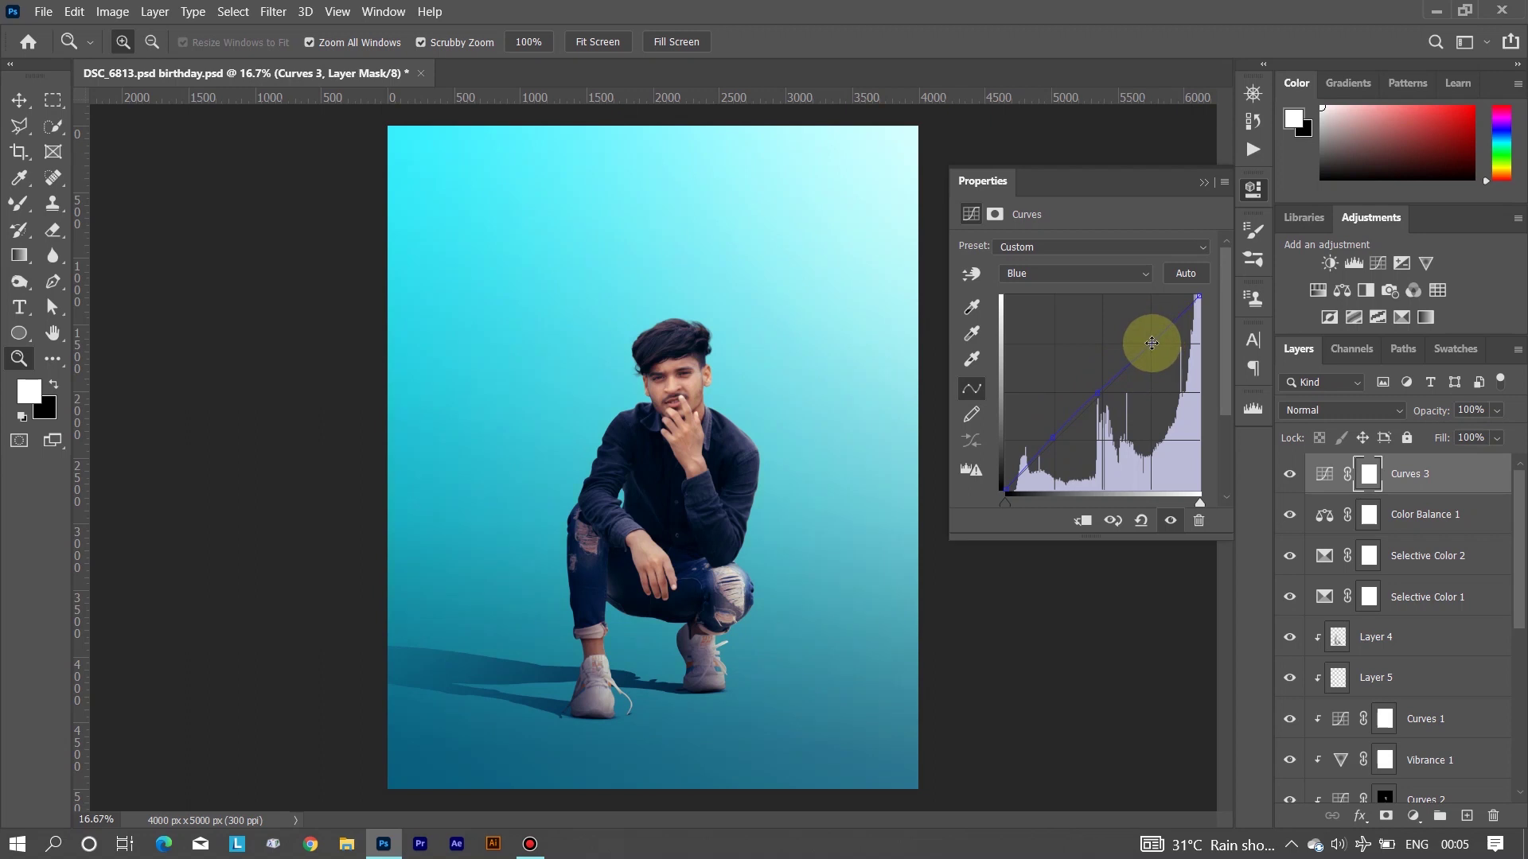
left_click(1152, 343)
left_click(666, 500)
Preview Hue/Saturation 2 fully desaturated, then delete that adjustment layer
scroll(1398, 637, "down", 5)
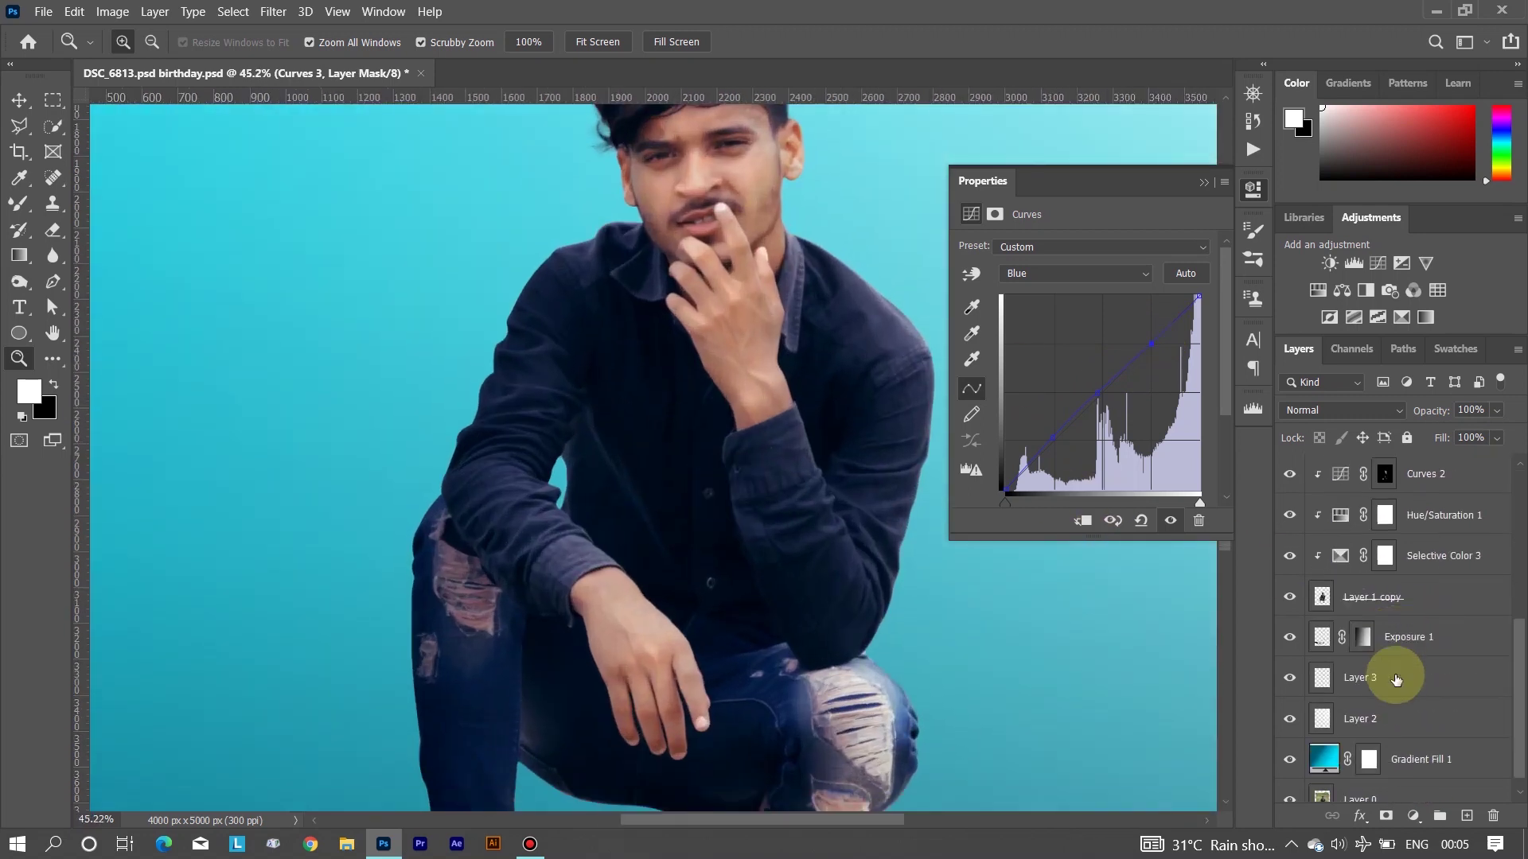
left_click(1425, 597)
mouse_move(964, 340)
left_mouse_down()
mouse_move(800, 344)
mouse_move(948, 341)
left_mouse_up()
left_click(1199, 520)
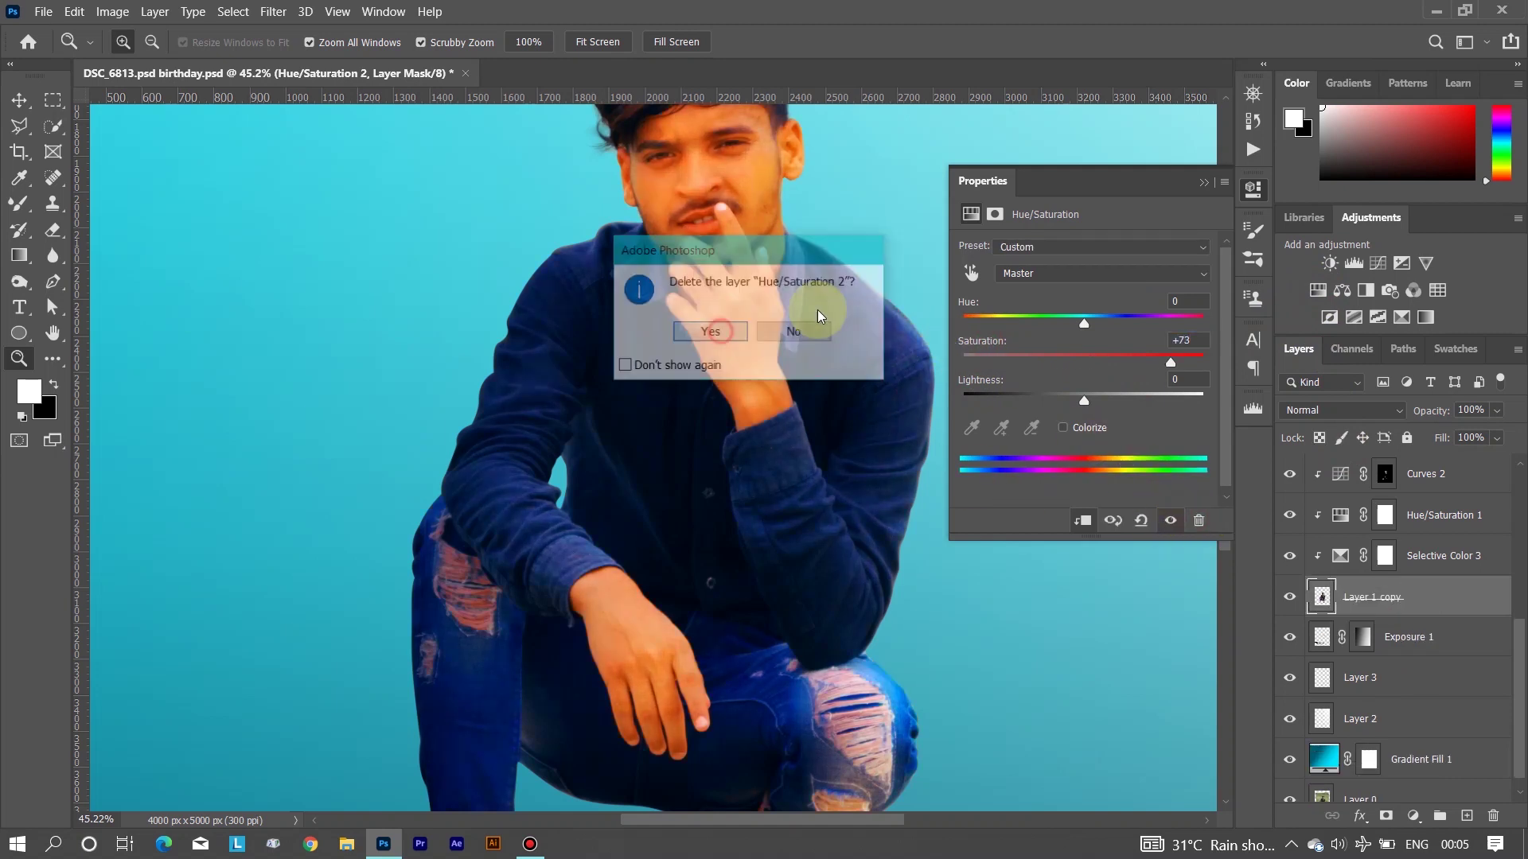
left_click(818, 309)
Fit the image in view, select Curves 3 and check the face up close
left_click_drag(908, 238, 777, 267)
left_click_drag(682, 382, 678, 412)
scroll(1488, 549, "up", 5)
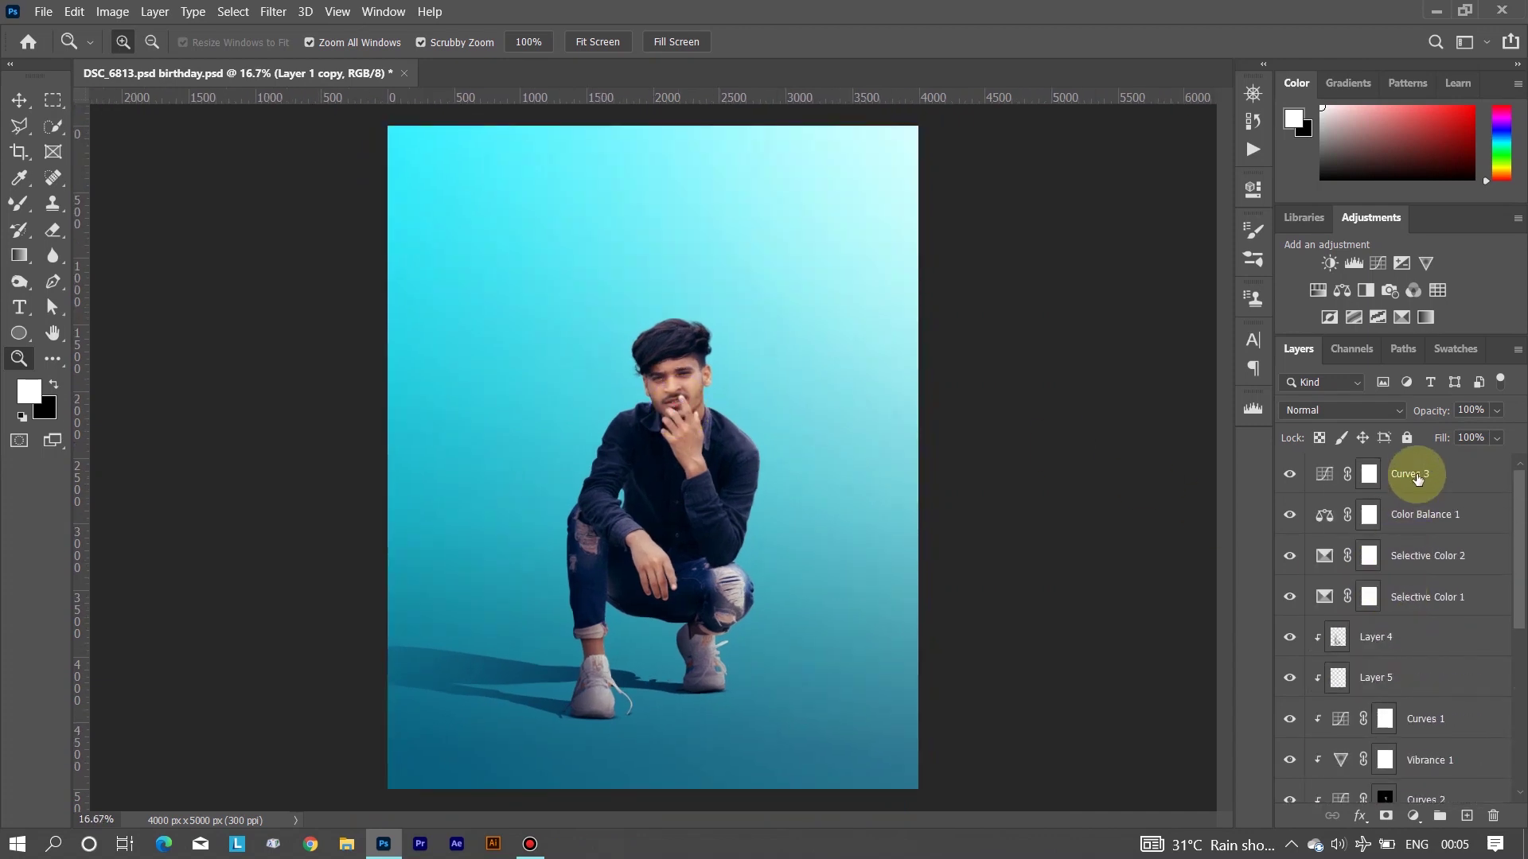
left_click(1409, 475)
mouse_move(865, 347)
left_mouse_down()
mouse_move(737, 436)
mouse_move(808, 484)
mouse_move(674, 507)
left_mouse_up()
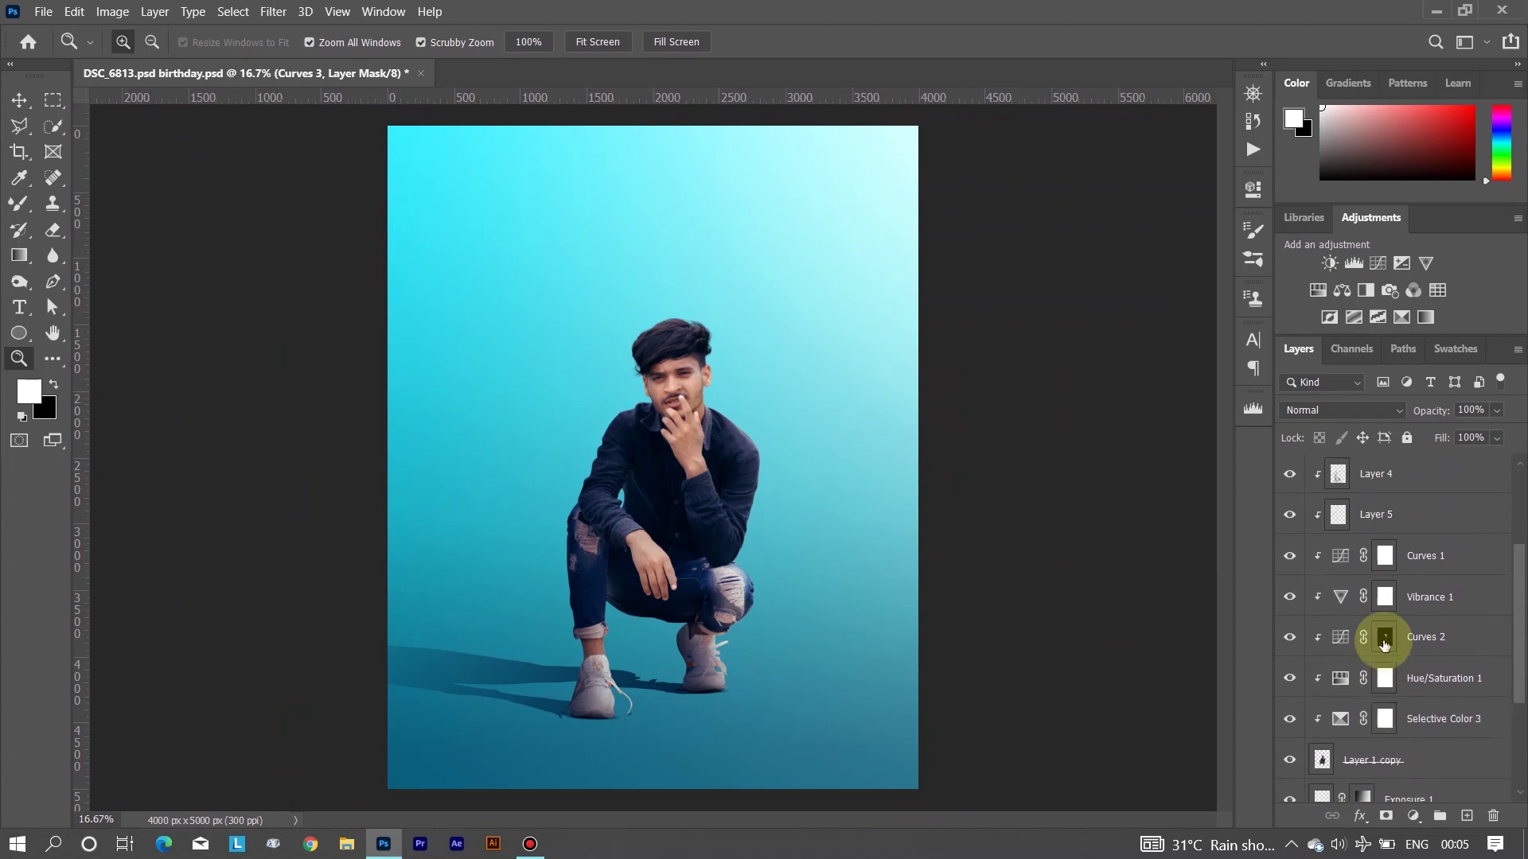
Try a top-level Channel Mixer with Blue output from Green +100, Blue 0, then delete it
left_click(1413, 295)
left_click(1123, 269)
left_click(1077, 319)
left_click_drag(1084, 374, 1144, 375)
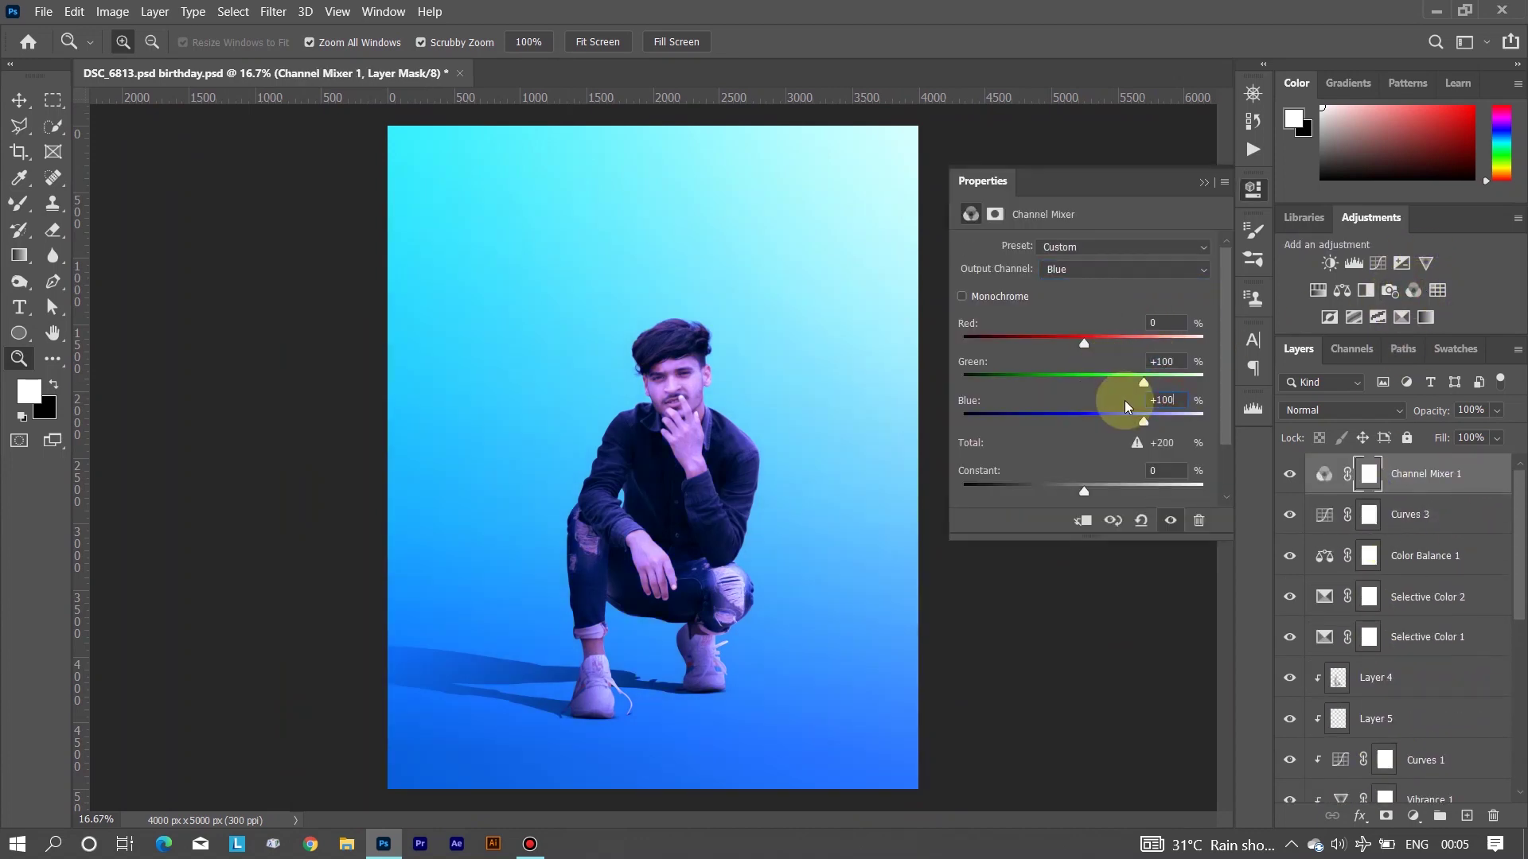
double_click(1162, 400)
type("0")
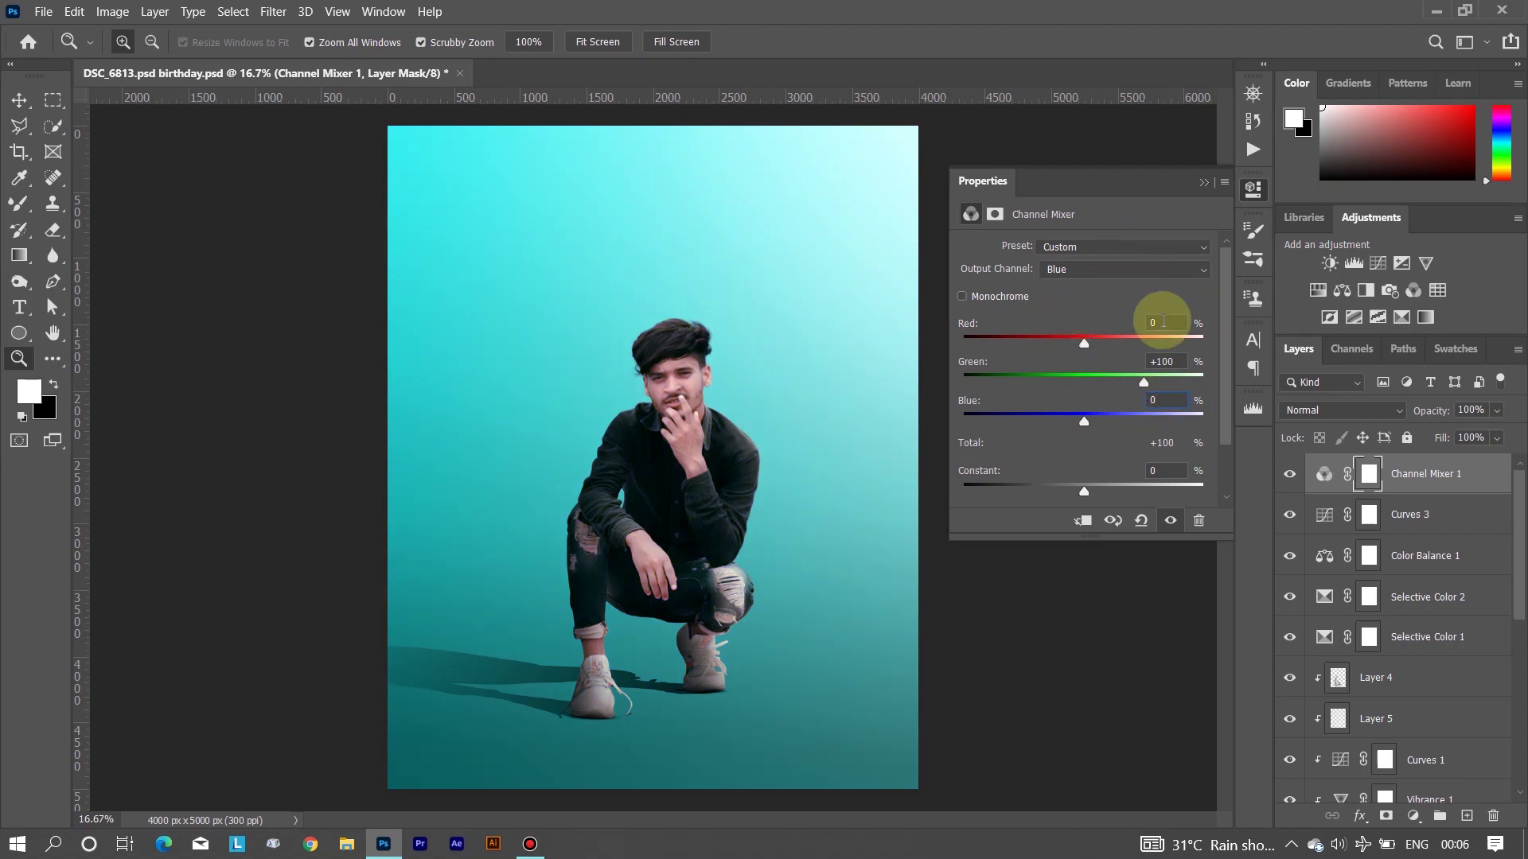
left_click(1199, 520)
Add a Channel Mixer above the man's layer with Blue output: Green +100, Blue 0
scroll(1337, 633, "down", 3)
scroll(1337, 633, "down", 1)
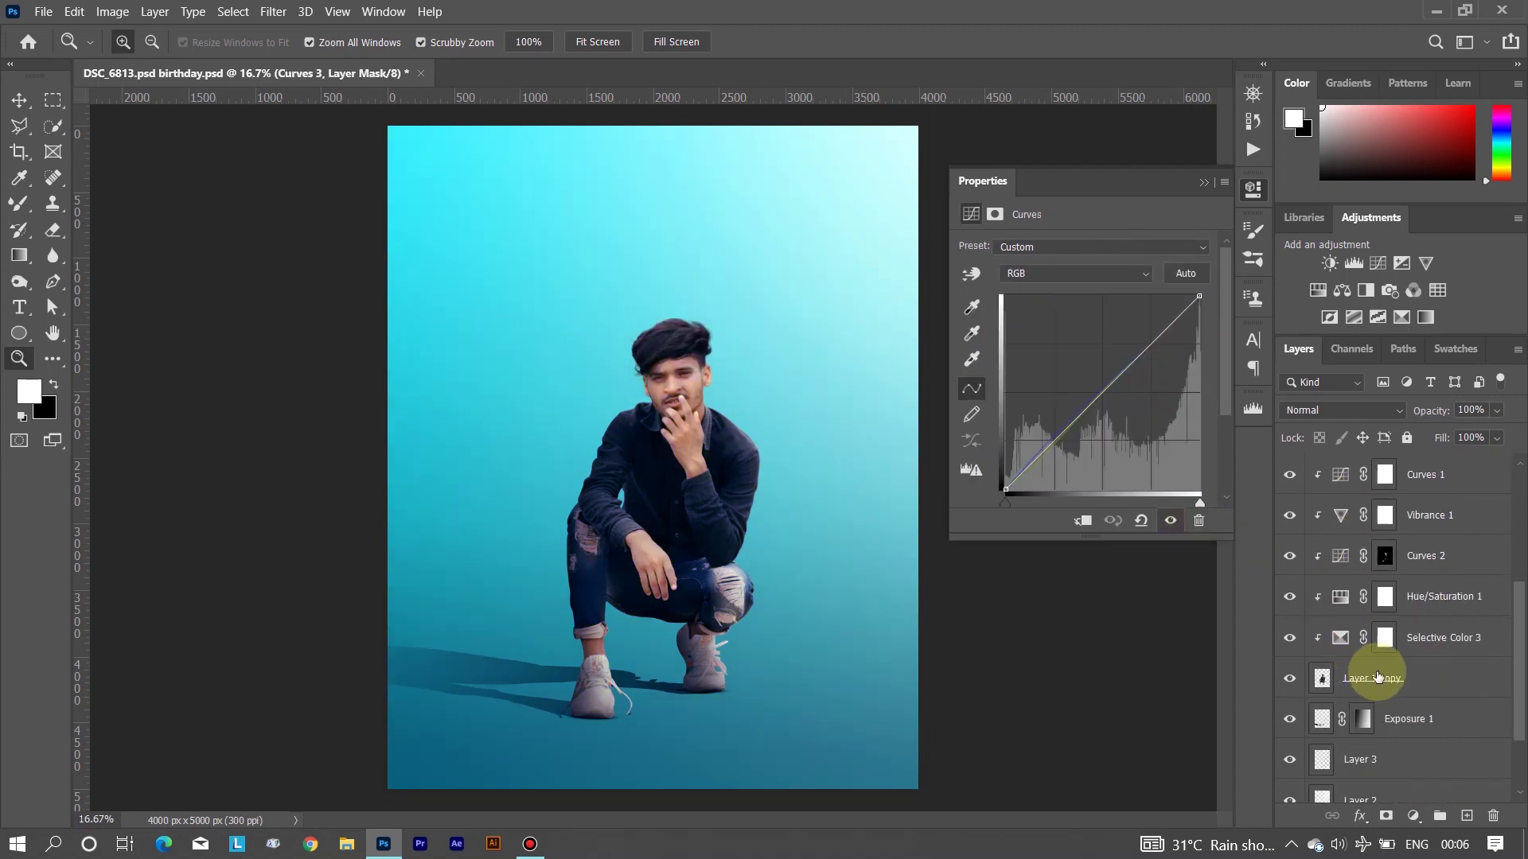
left_click(1362, 678)
left_click(1413, 291)
left_click(1098, 269)
left_click(1078, 316)
double_click(1141, 364)
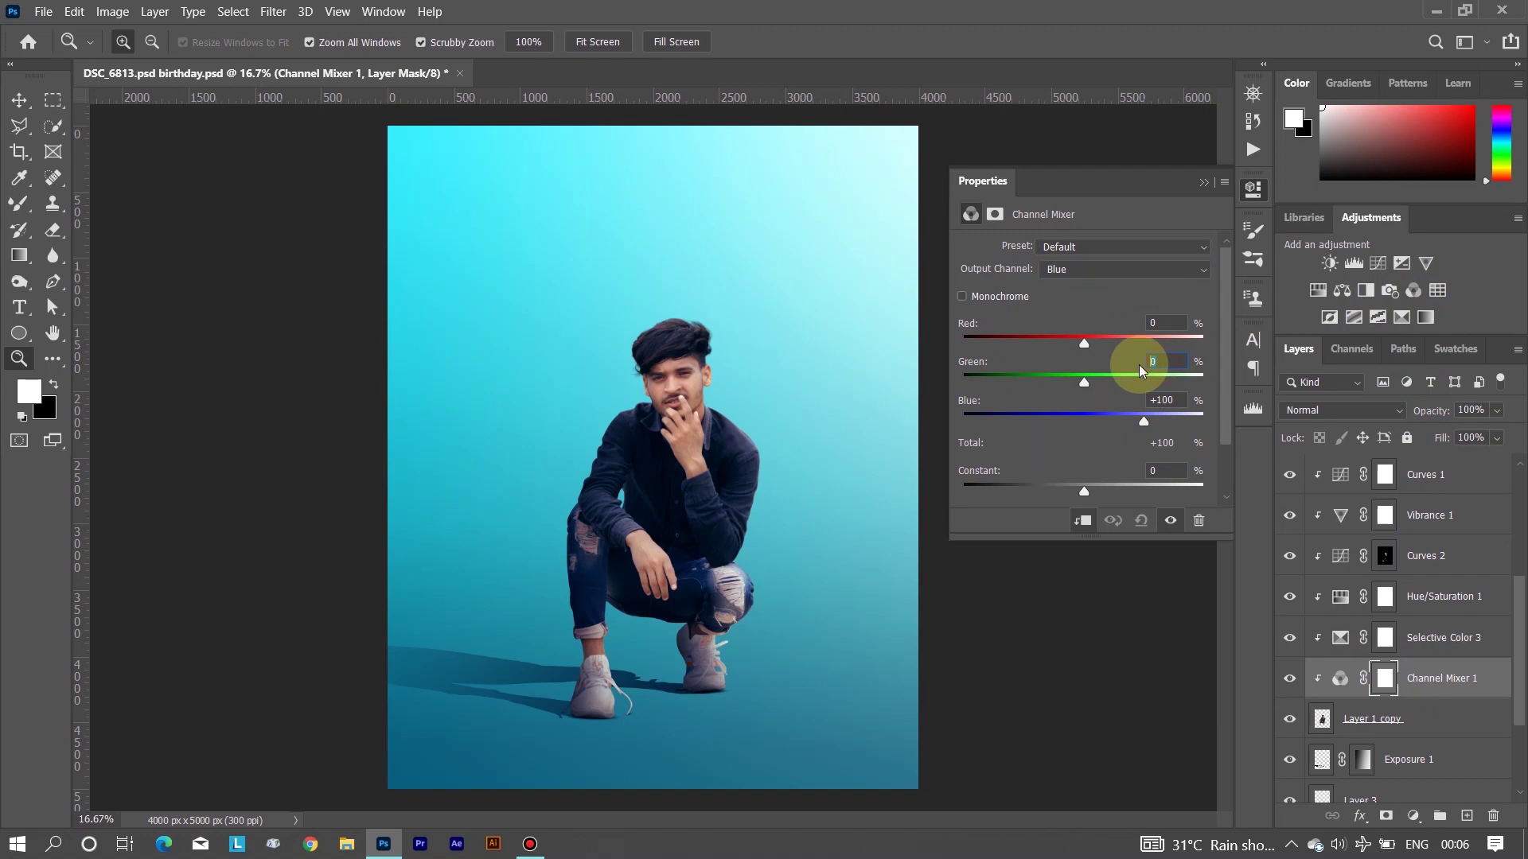
type("+100")
double_click(1165, 400)
type("0")
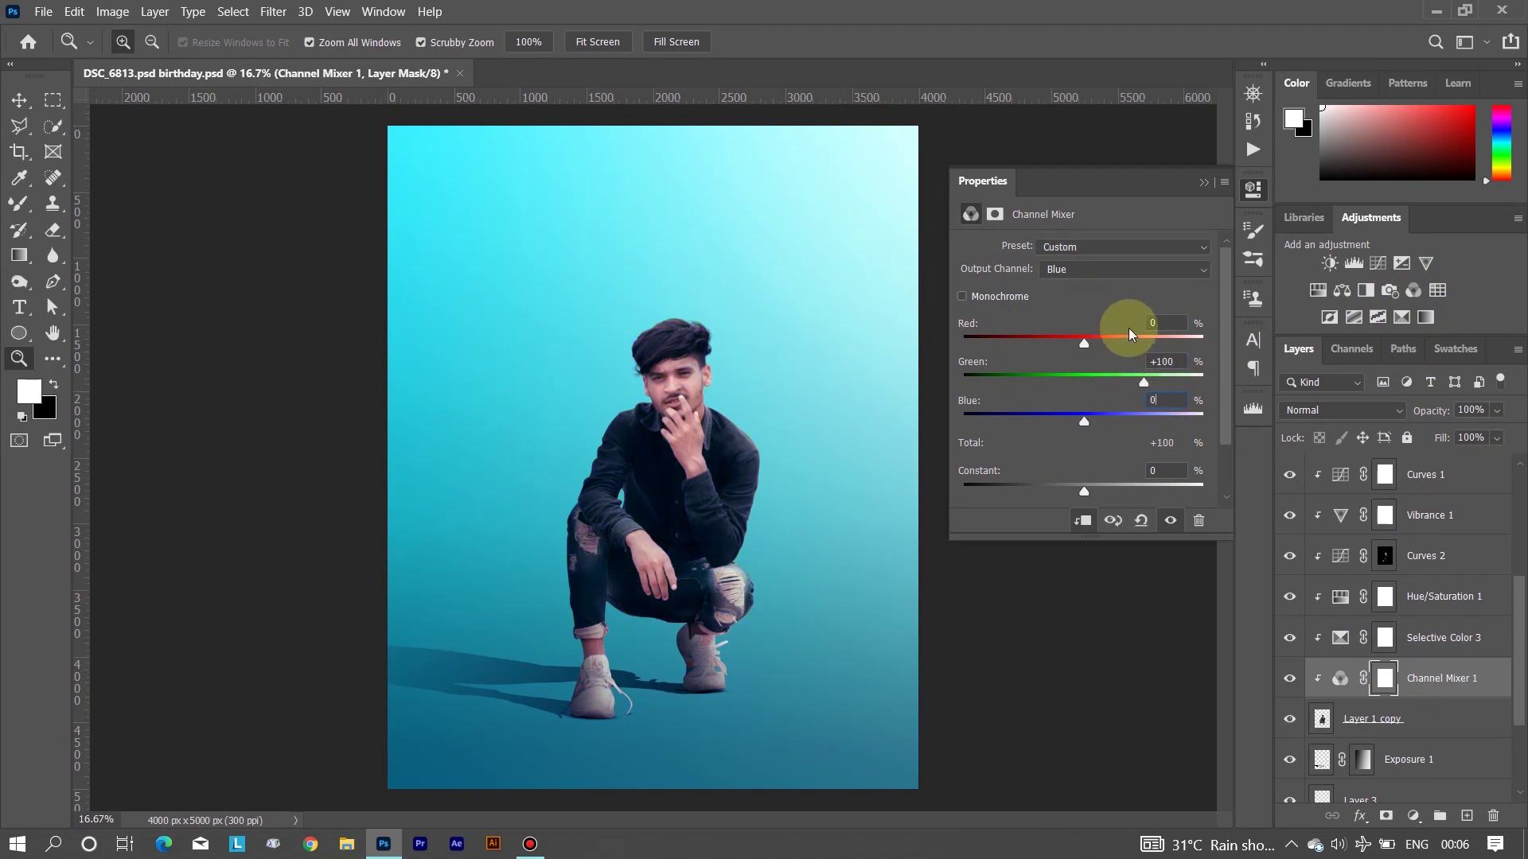
Add a Hue/Saturation adjustment (Hue +13, Saturation +22) above the mixer
left_click(1317, 289)
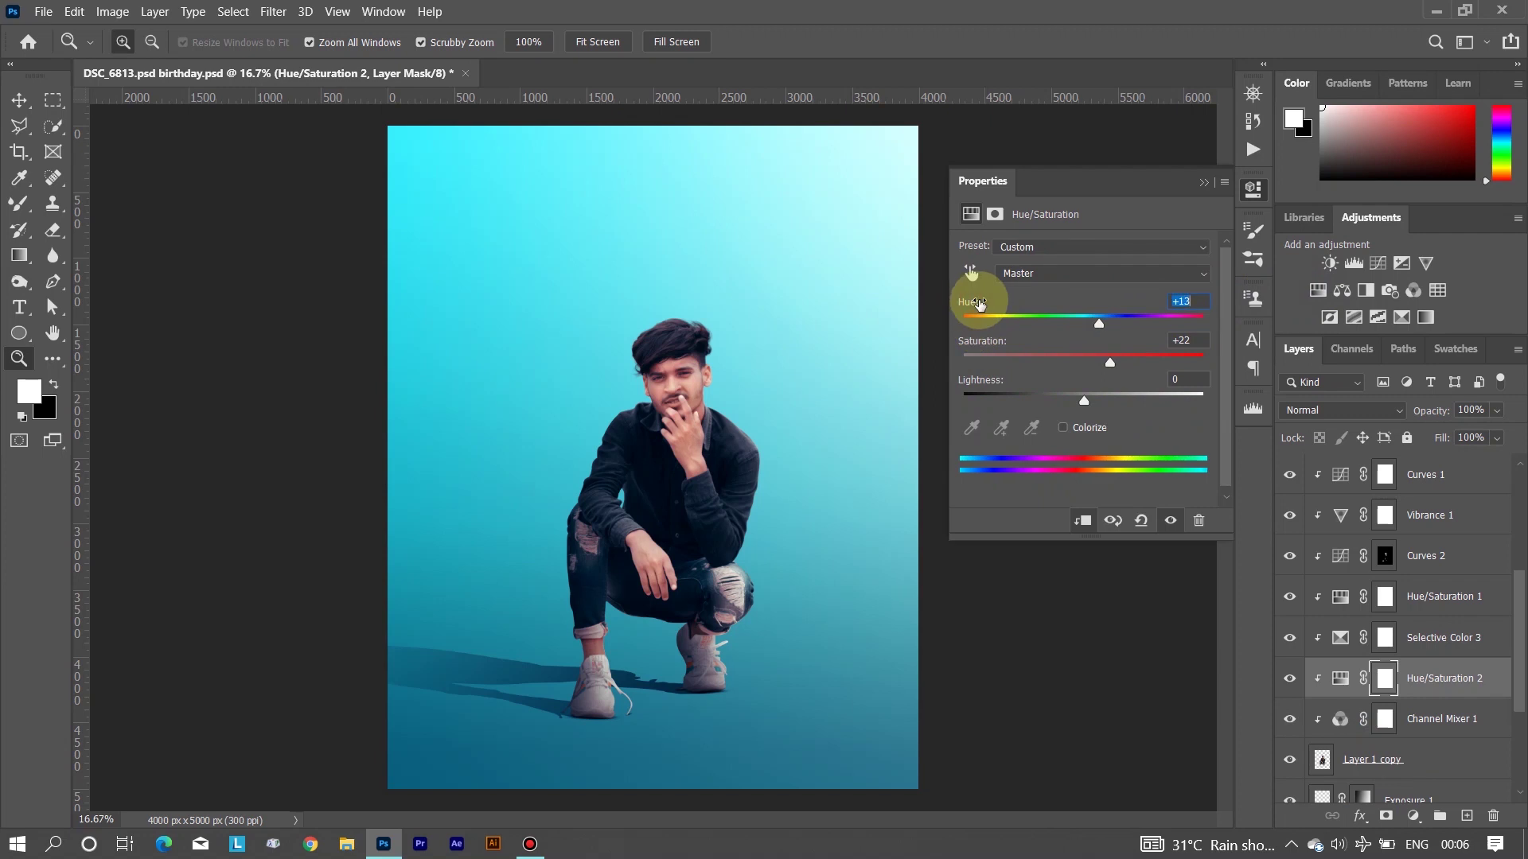
left_click(1202, 183)
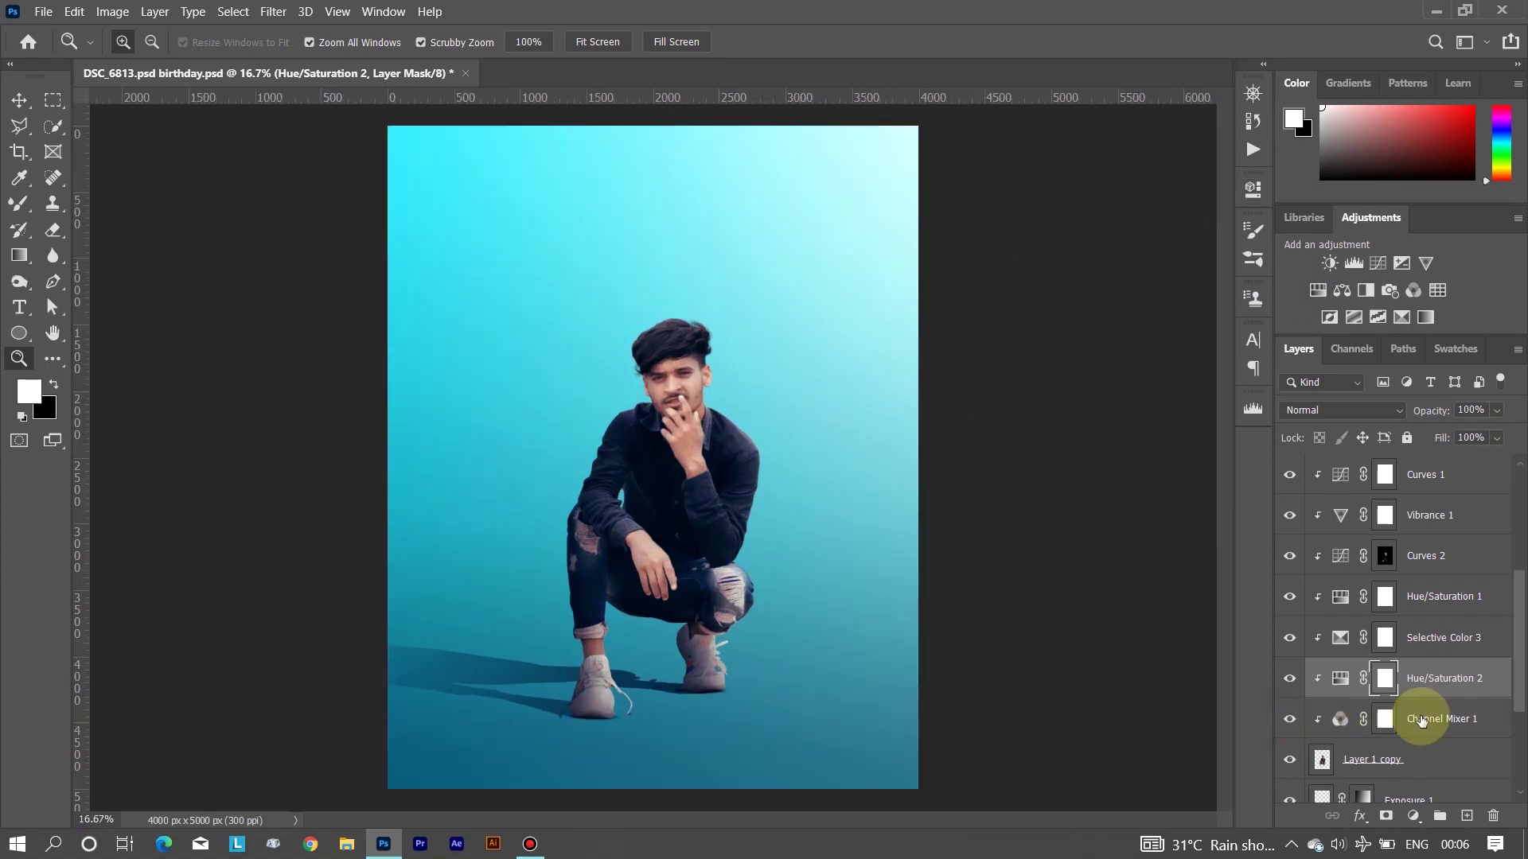
left_click(1422, 720, "shift")
key("ctrl+g")
key("ctrl+z")
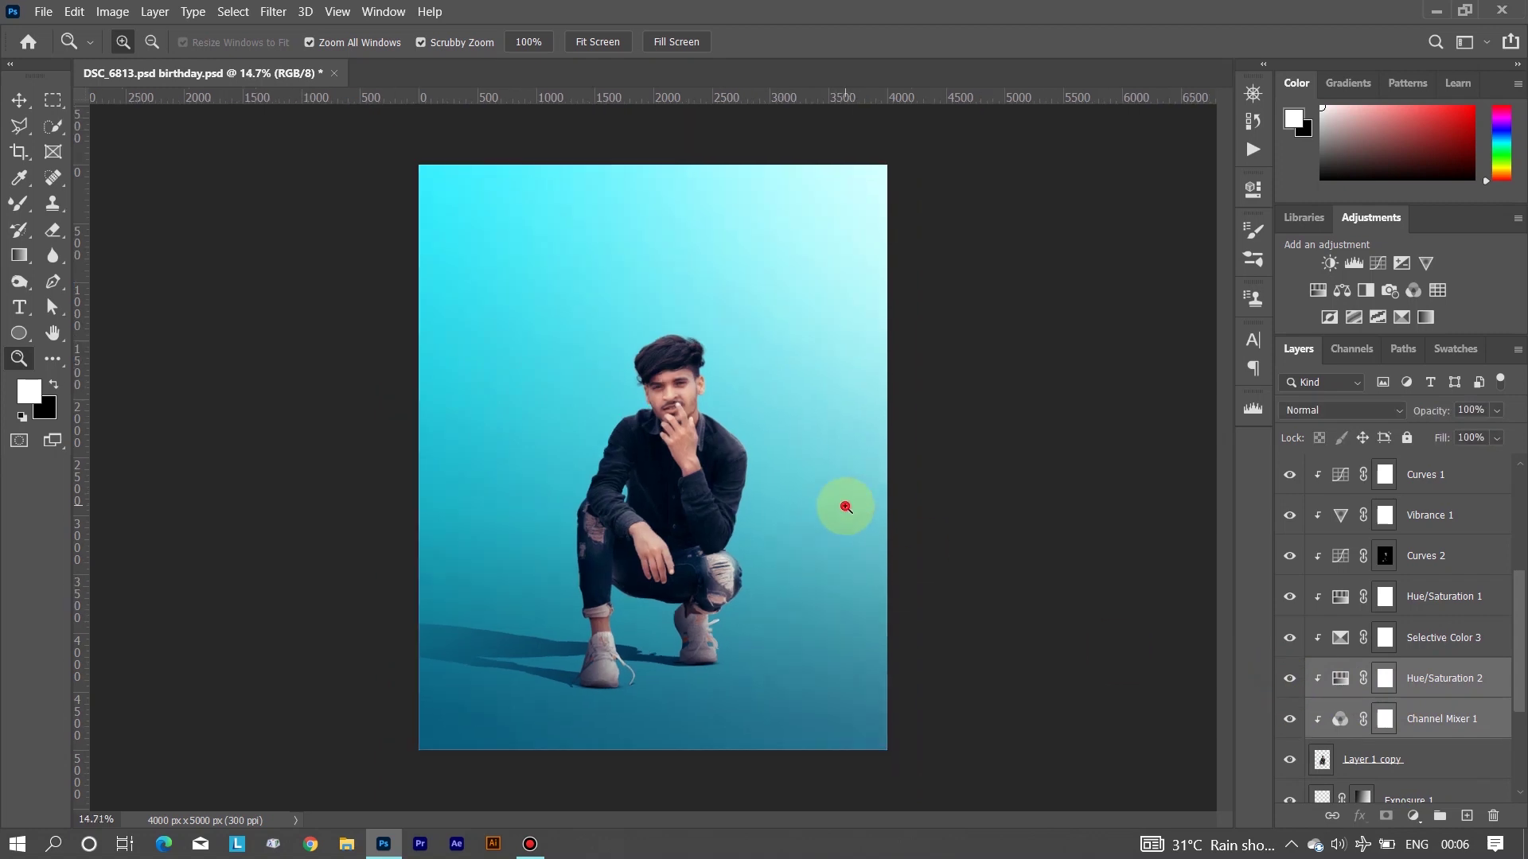
Solo the original photo to compare against the edits, then restore all layers
scroll(1289, 756, "down", 3)
left_click(1287, 783, "alt")
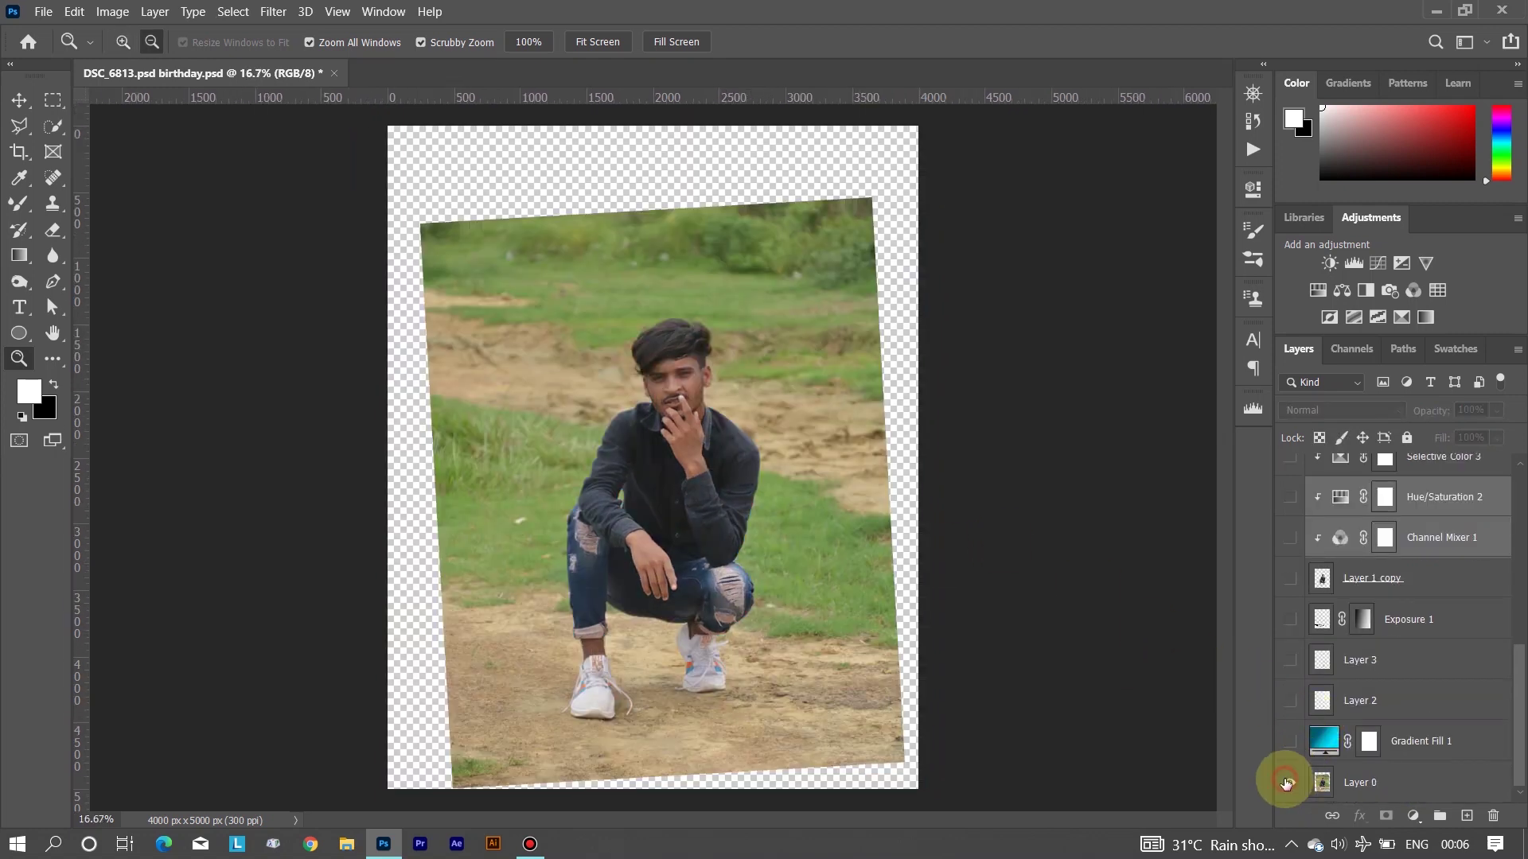
left_click(1287, 782, "alt")
left_click_drag(664, 367, 668, 445)
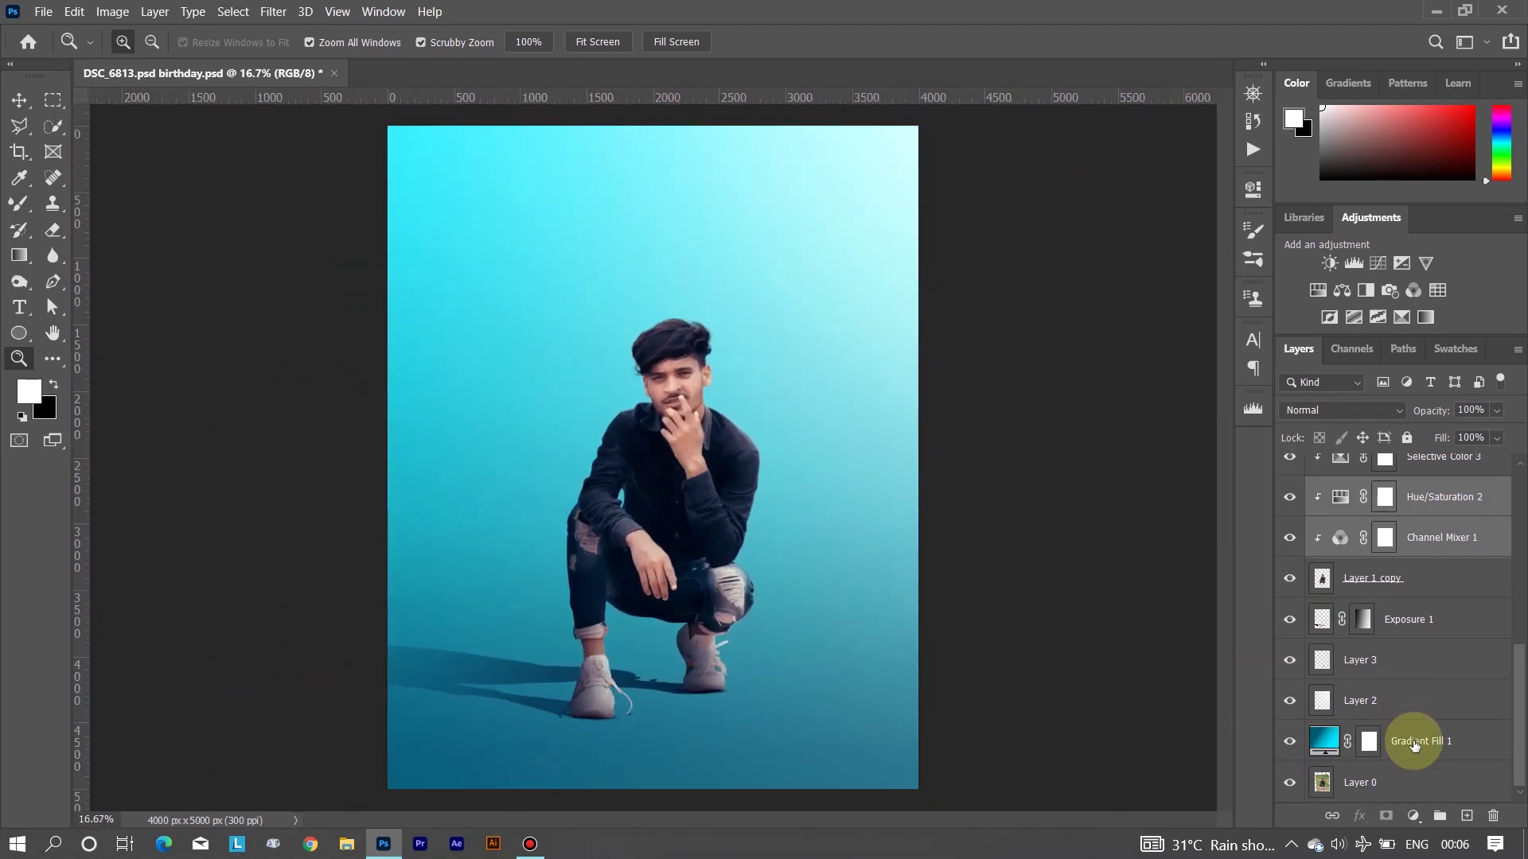
Create a text layer above Gradient Fill 1 and type the 'ITS MY DAY' title
left_click(1401, 741)
left_click(1466, 815)
right_click(20, 307)
left_click(510, 278)
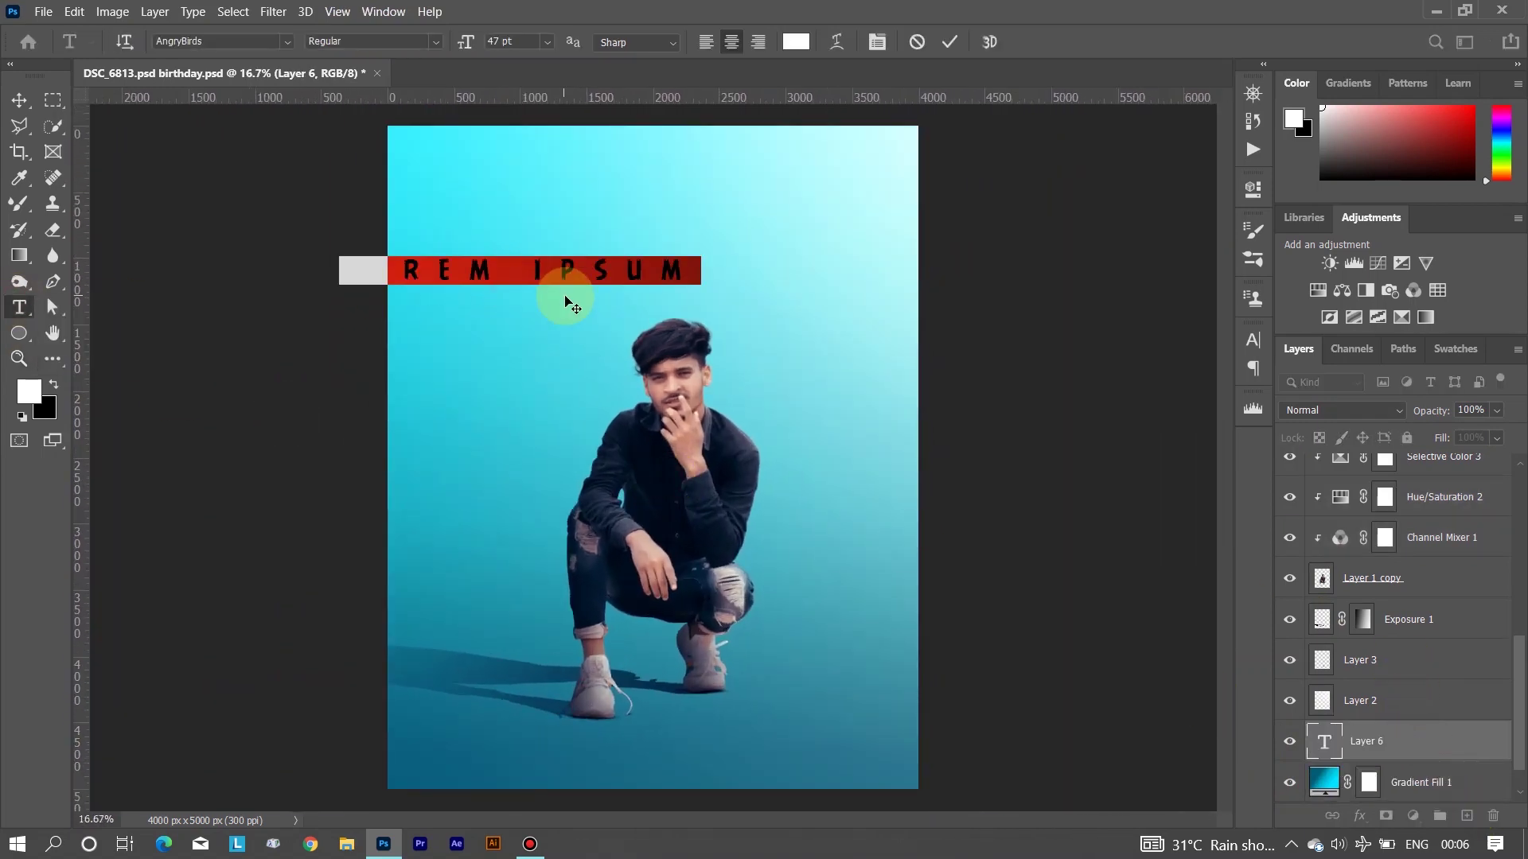
type("its")
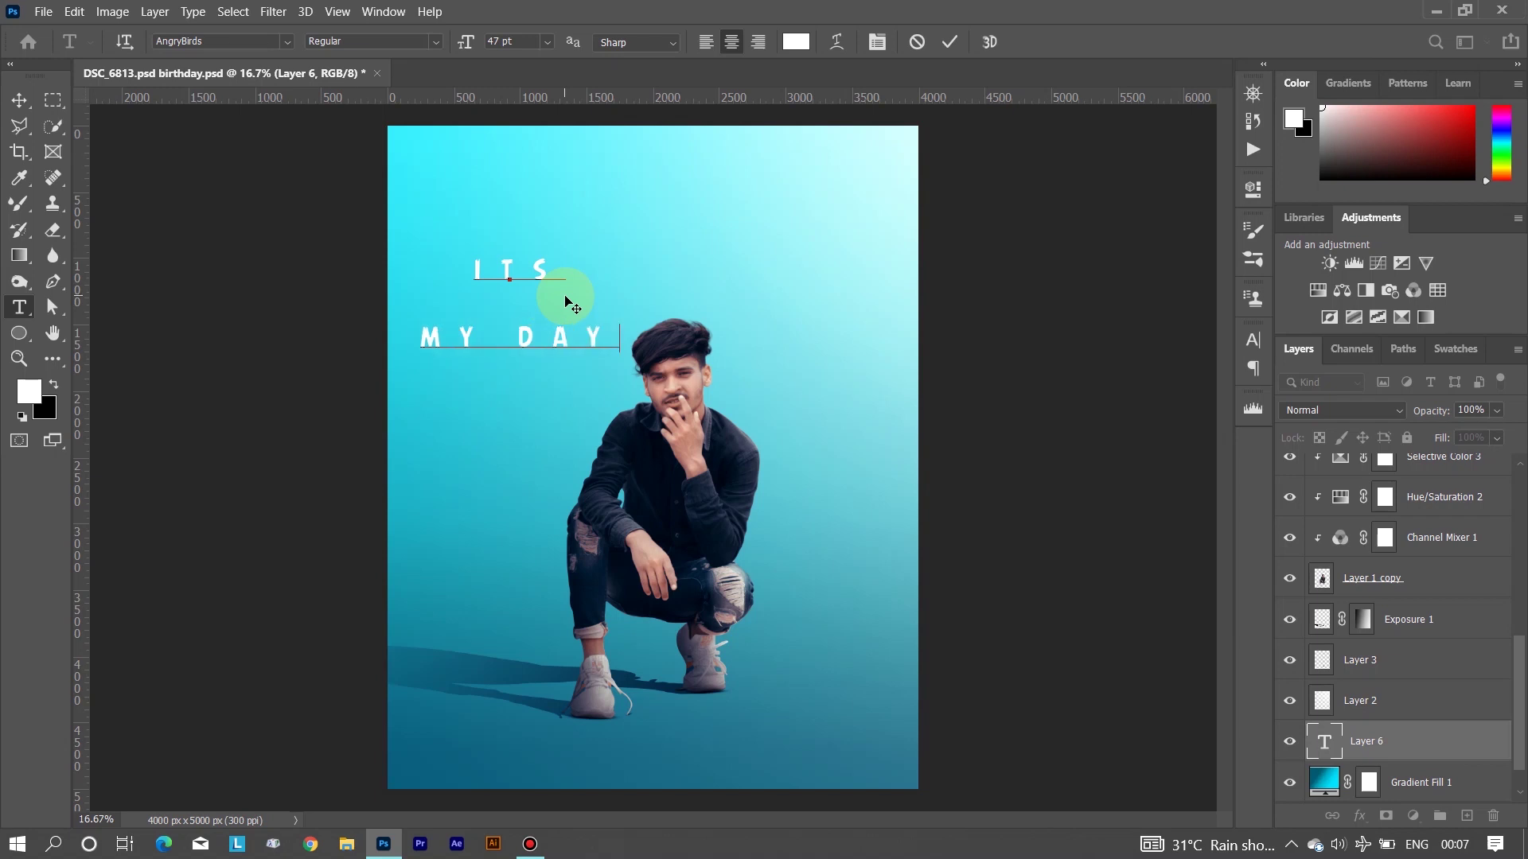
Set the title to 106 pt, place it above the man's head, and bring up Blending Options
key("ctrl+a")
left_click(1254, 199)
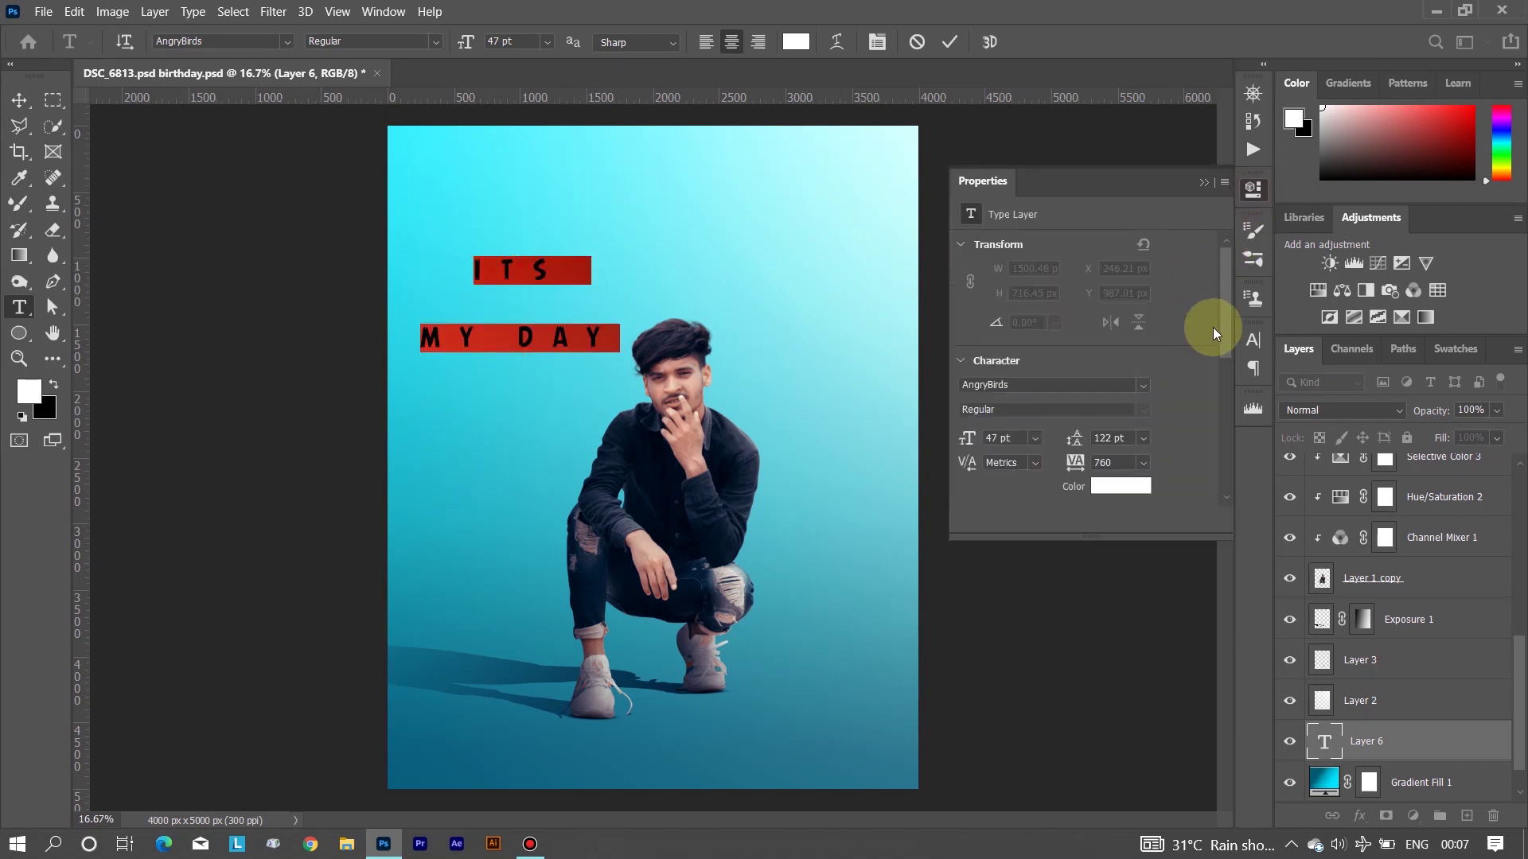
left_click(1251, 342)
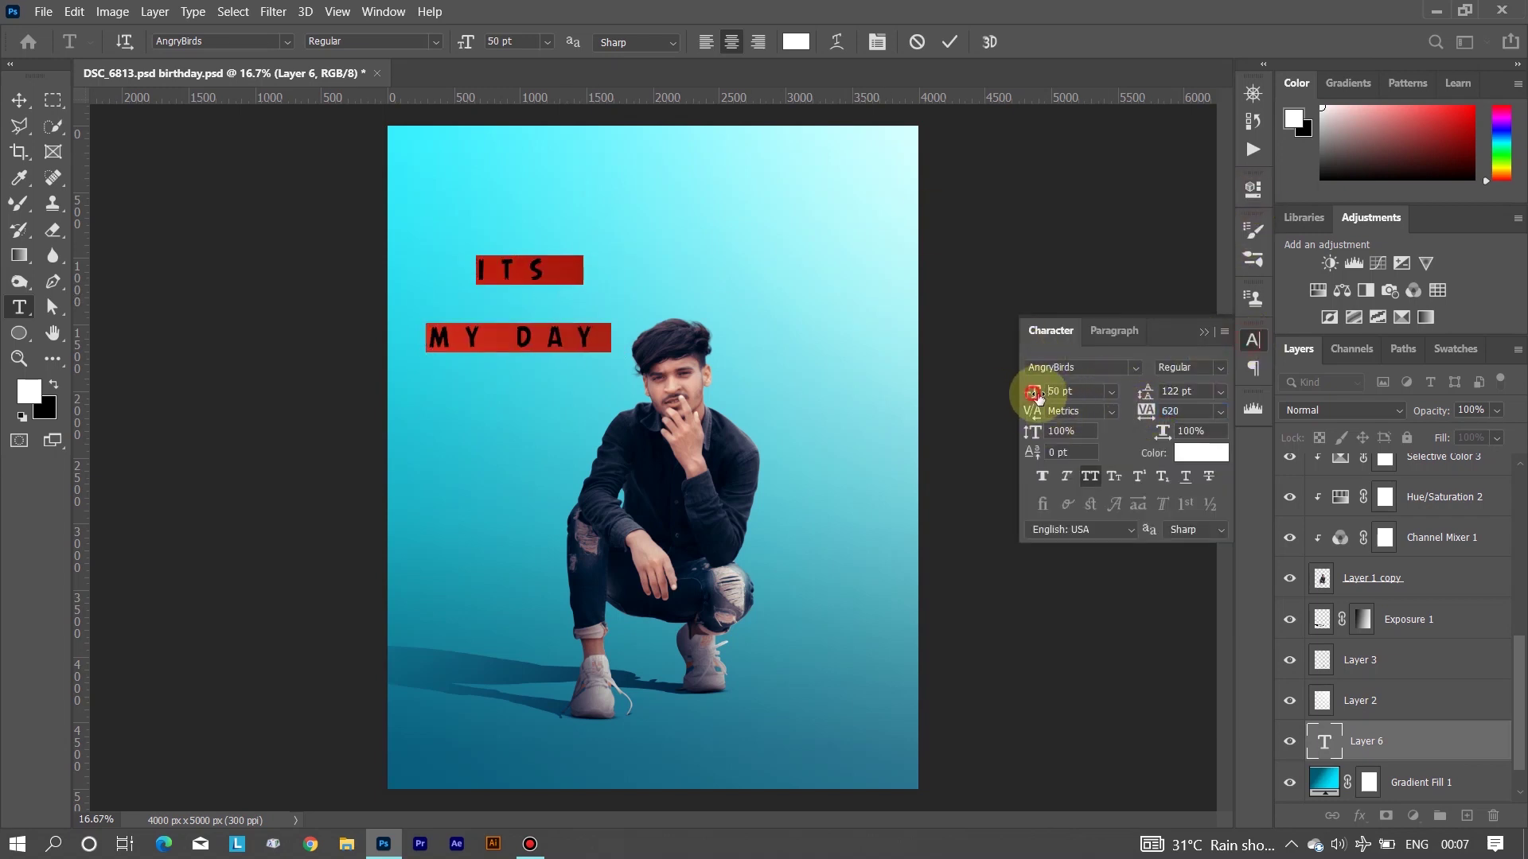
left_click_drag(1037, 396, 1079, 395)
left_click_drag(720, 249, 694, 250)
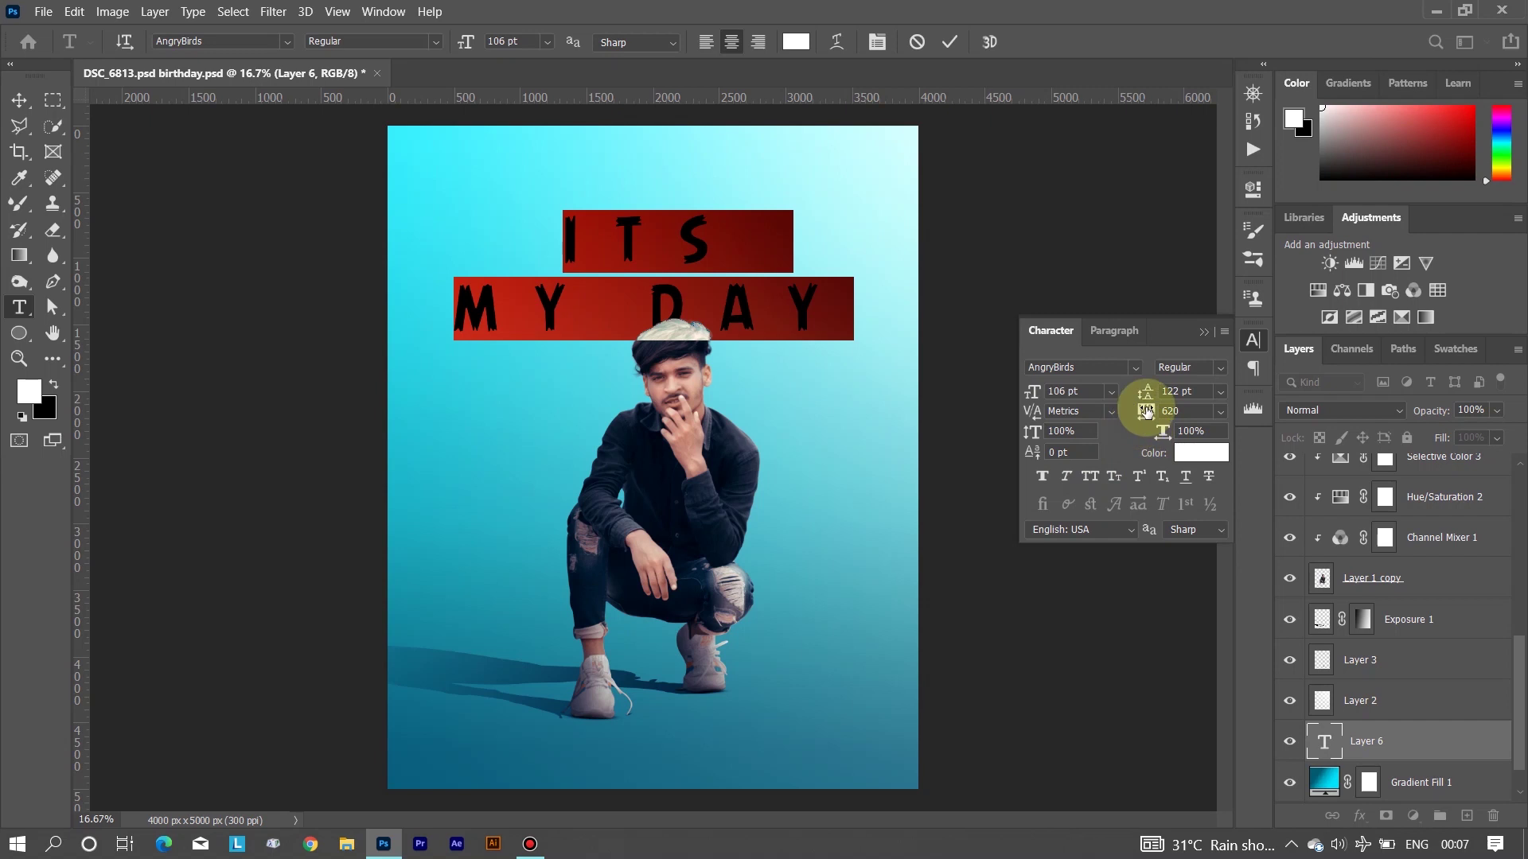
left_click(953, 47)
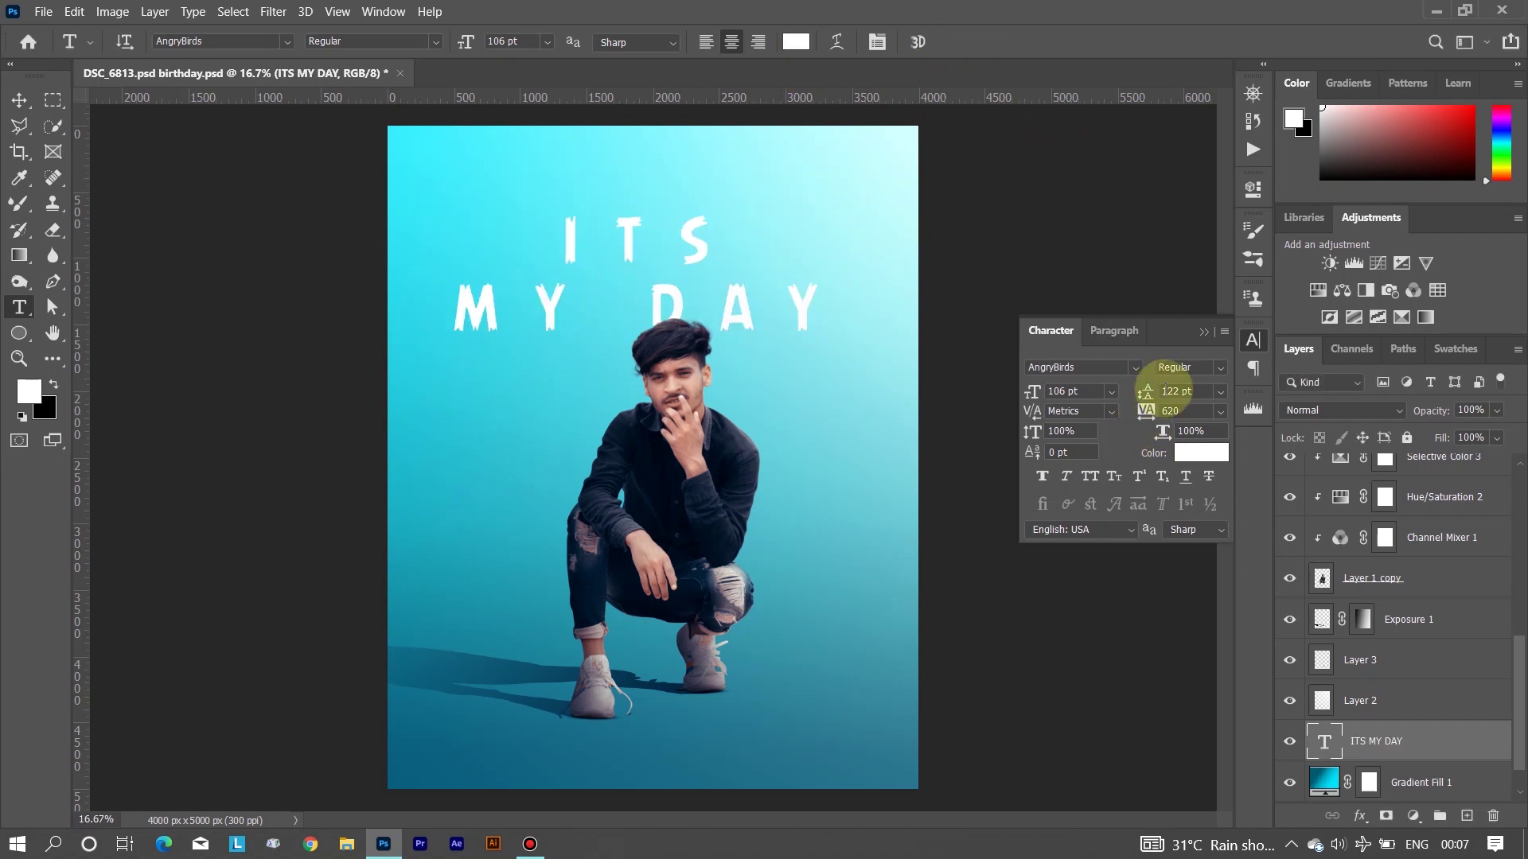
left_click(1351, 747)
right_click(1317, 738)
left_click(1320, 355)
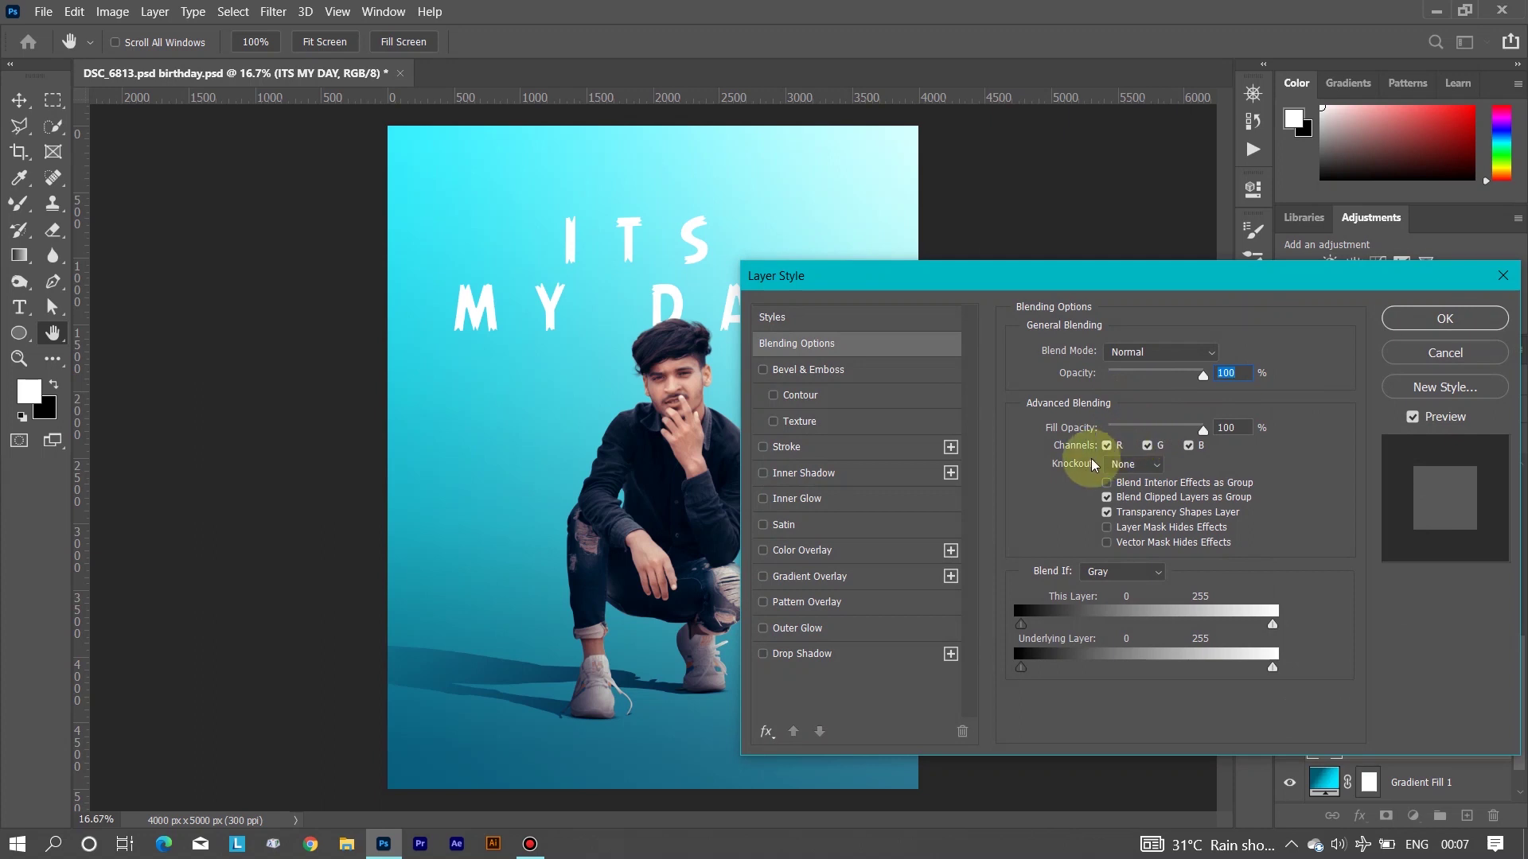
Give the ITS MY DAY title a blue Gradient Overlay style and compare it on and off
left_click(846, 577)
left_click(1137, 396)
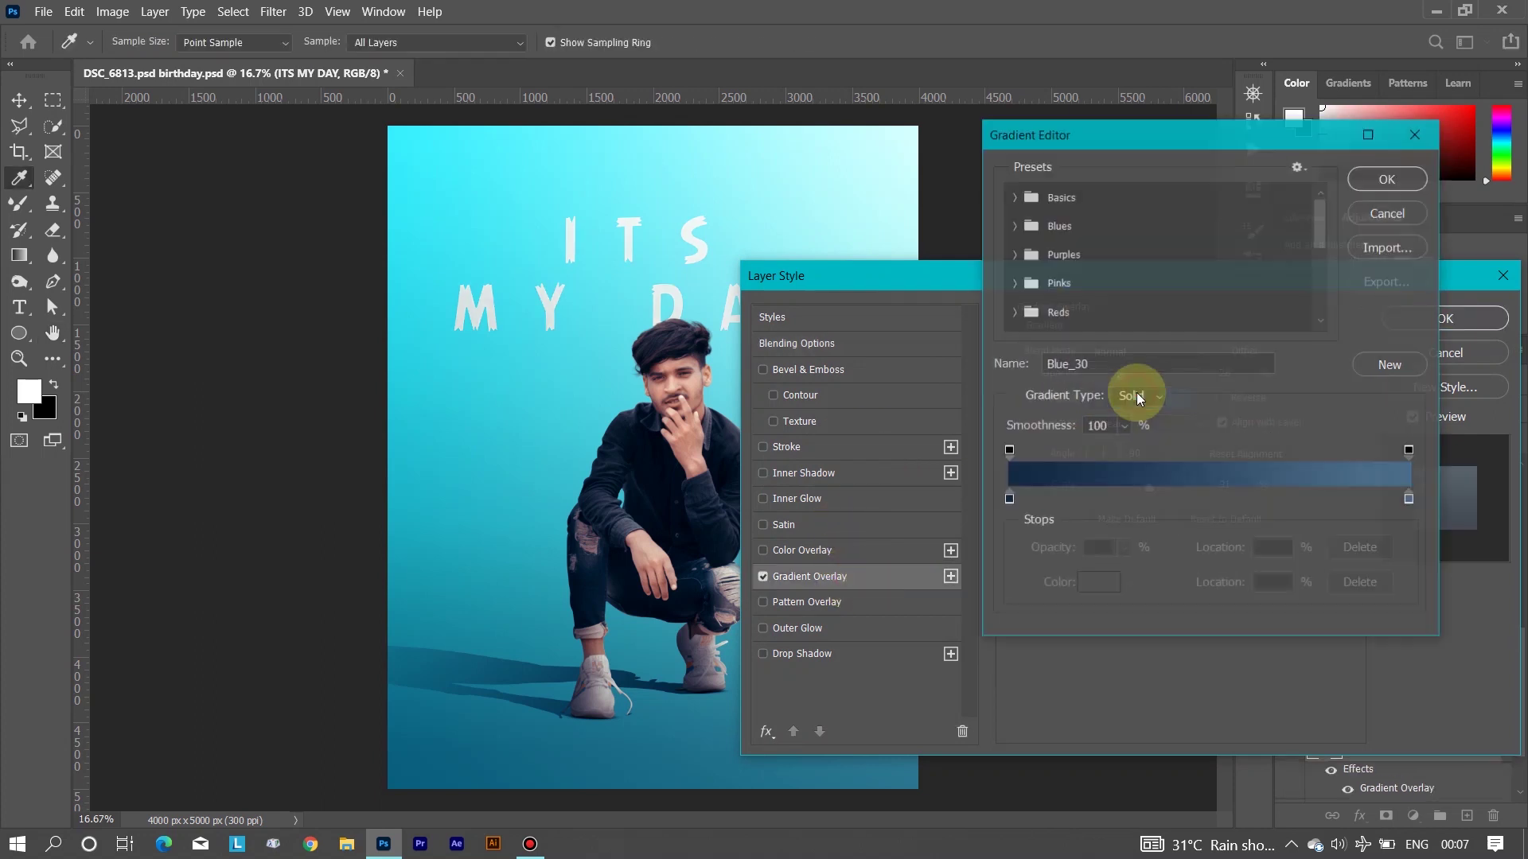
left_click(1387, 179)
left_click(1427, 318)
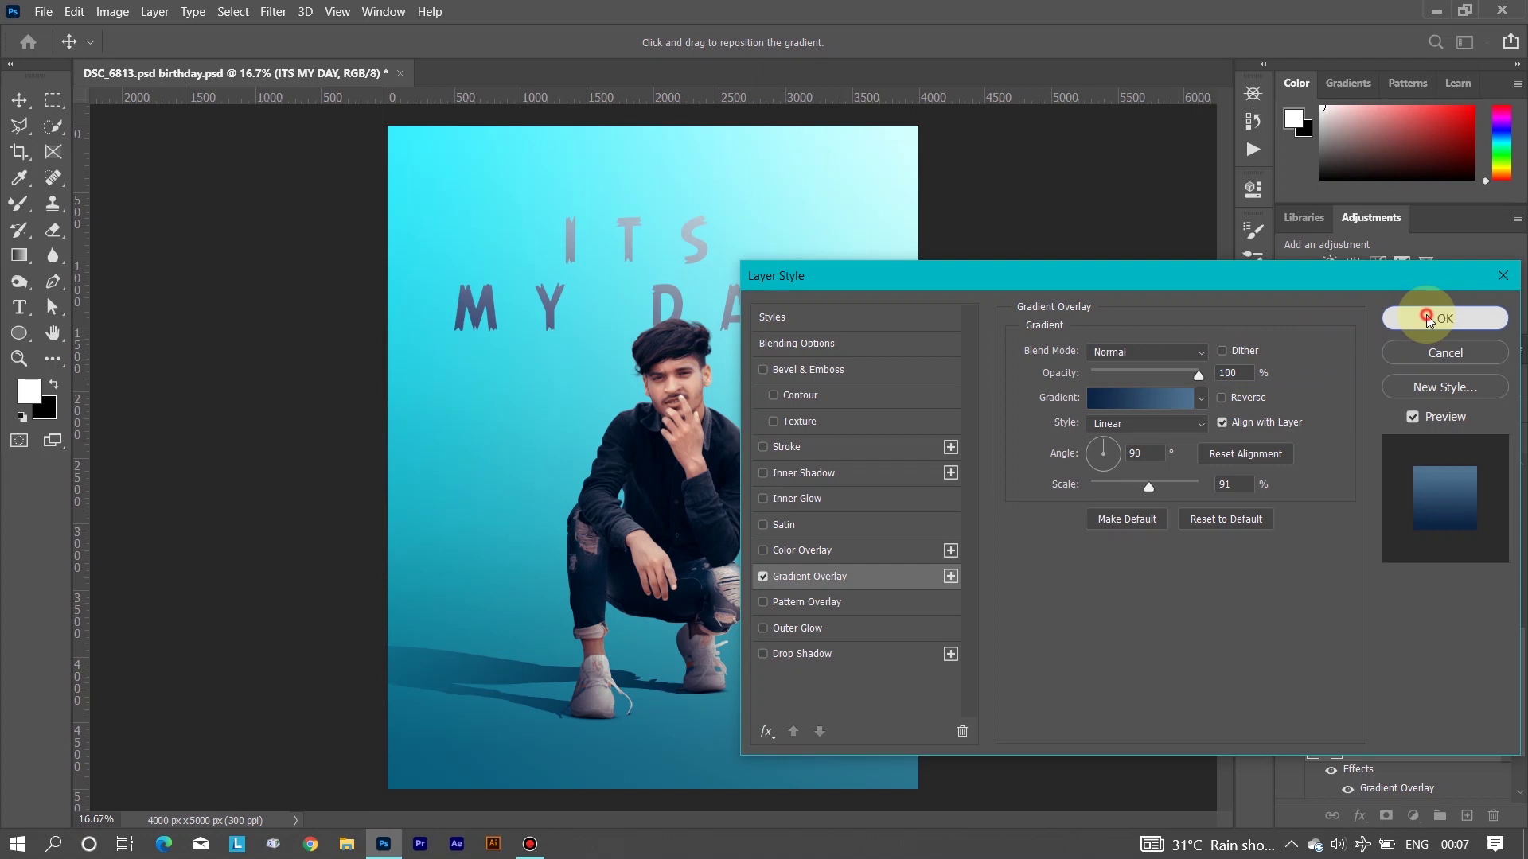
key("z")
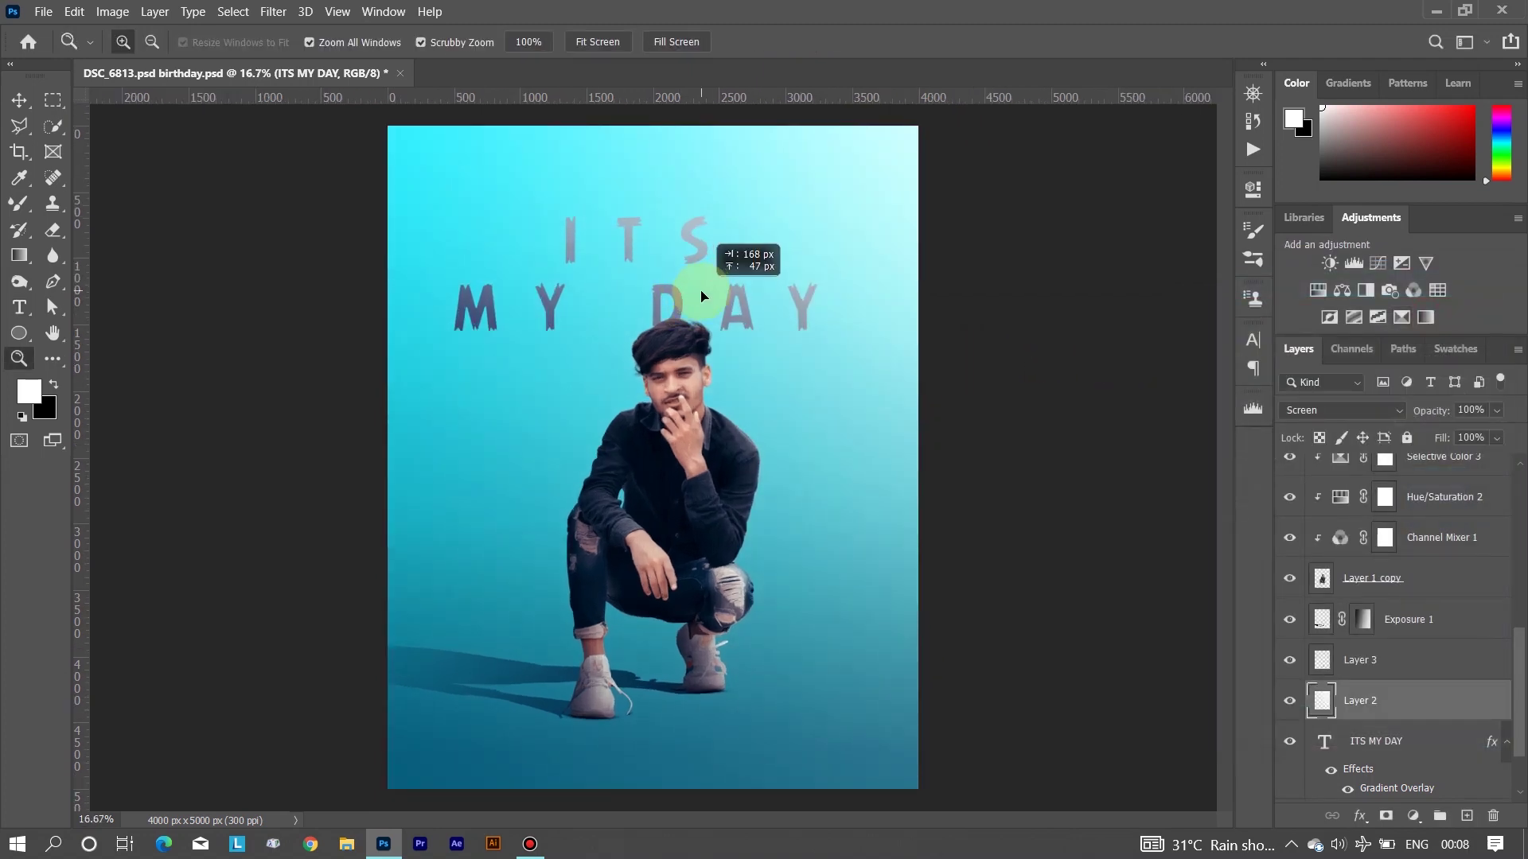
left_click(1289, 700)
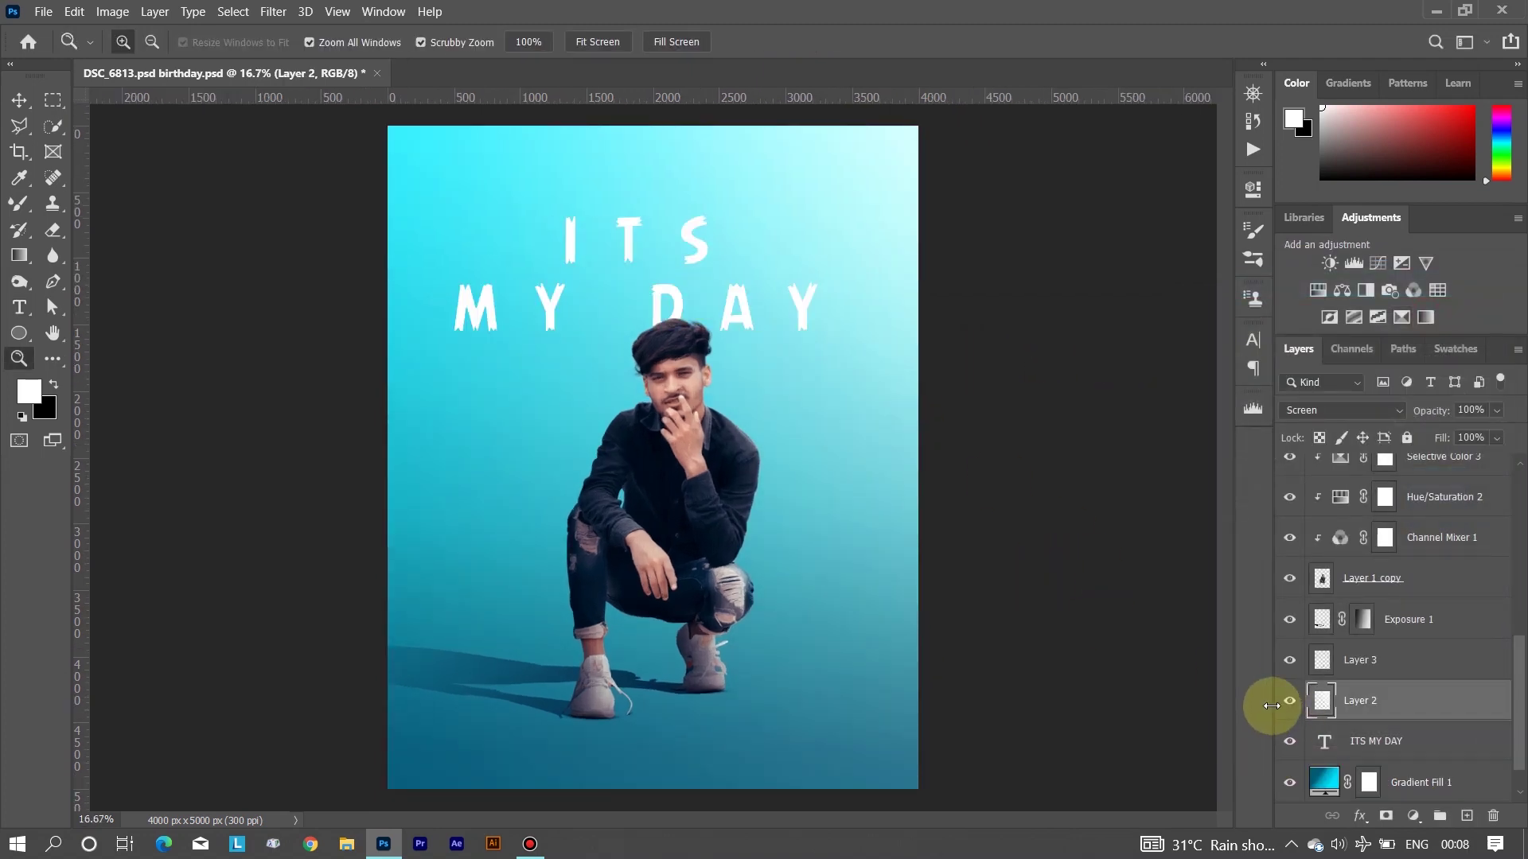
left_click(1377, 741)
left_click(493, 294, "ctrl")
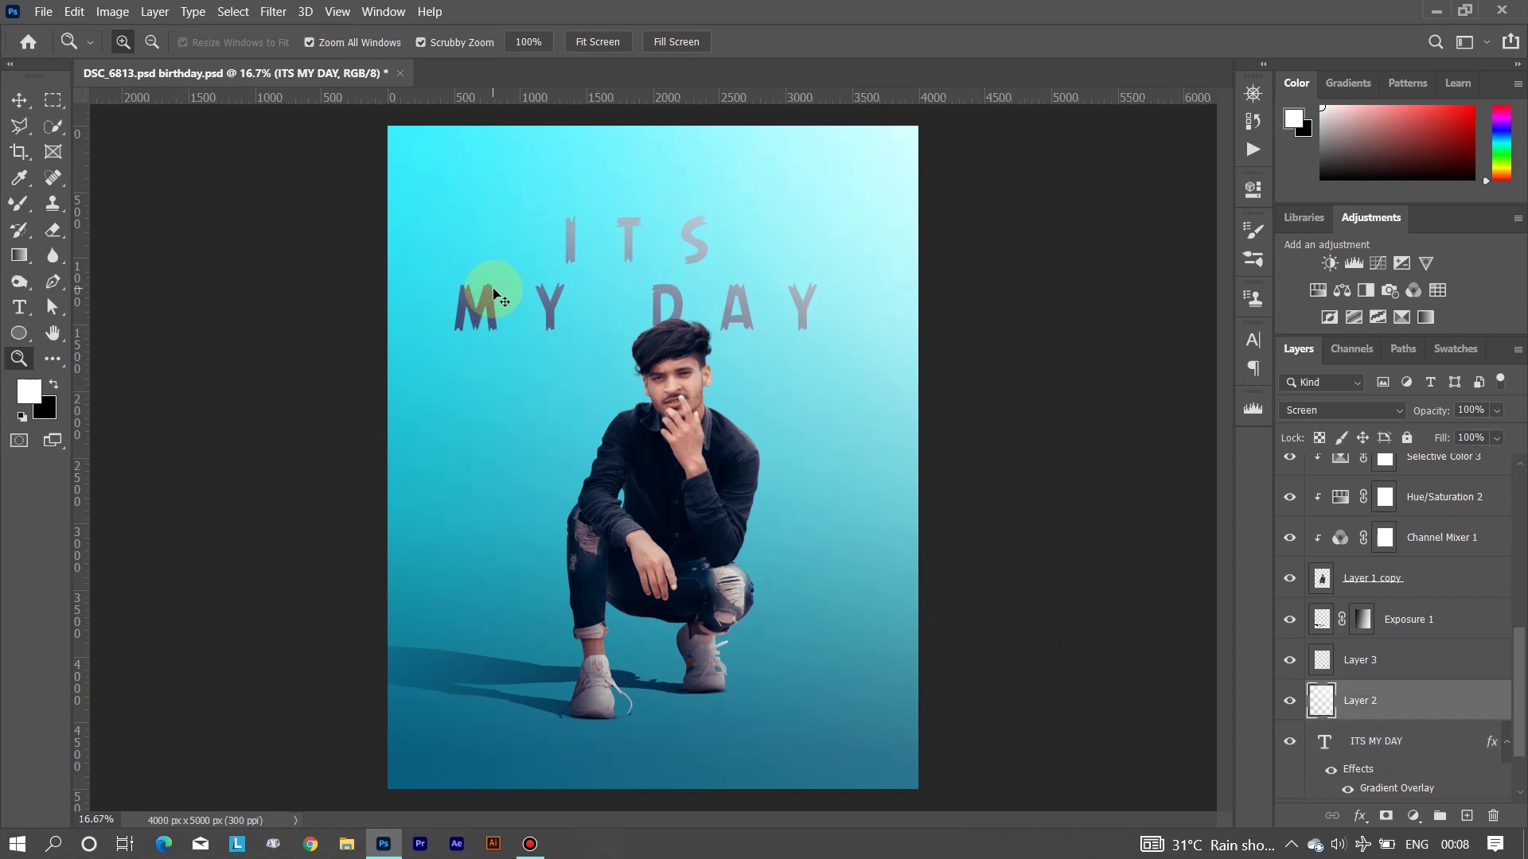
Nudge the ITS MY DAY title slightly up and to the right
left_click(1385, 742)
key("ctrl+t")
mouse_move(807, 296)
left_mouse_down()
mouse_move(817, 283)
mouse_move(821, 303)
left_mouse_up()
left_click(985, 41)
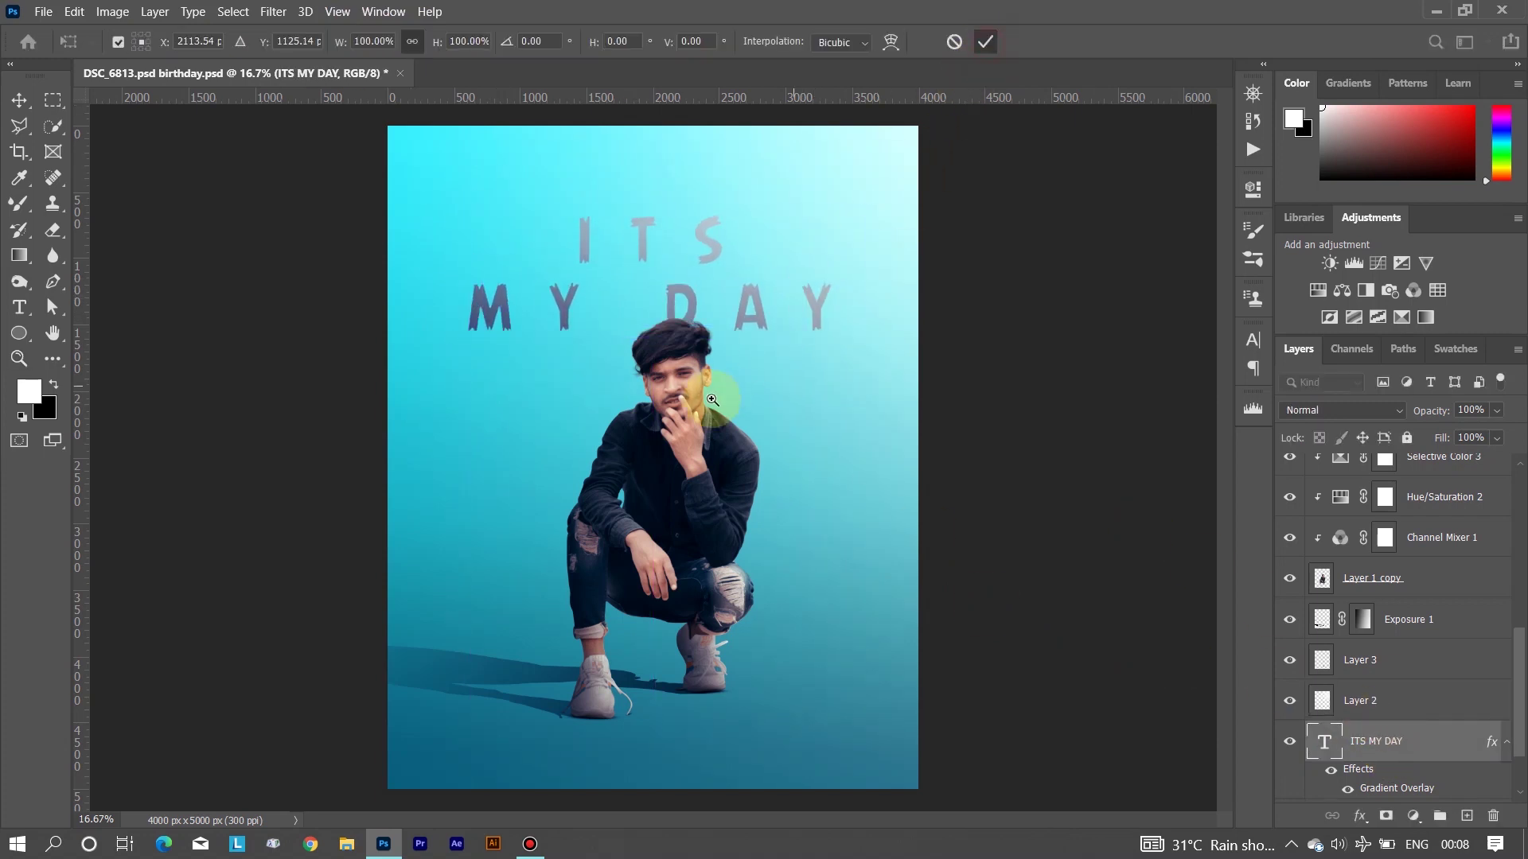
key("z")
Blend the title in Overlay mode at 70% opacity, then stamp visible layers above Curves 3
left_click(1344, 409)
left_click(1318, 567)
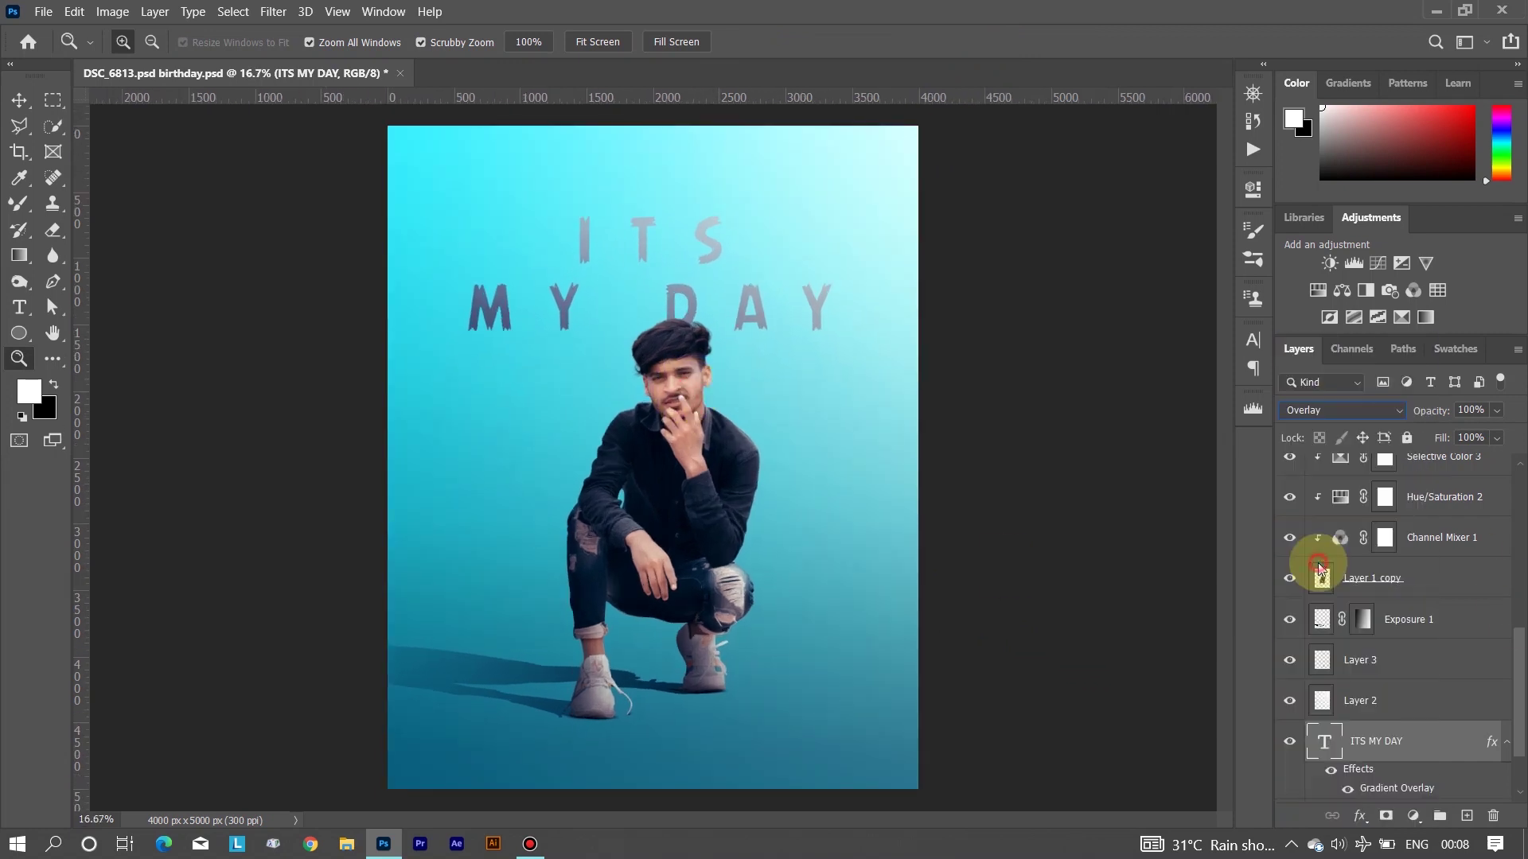
left_click(1303, 410)
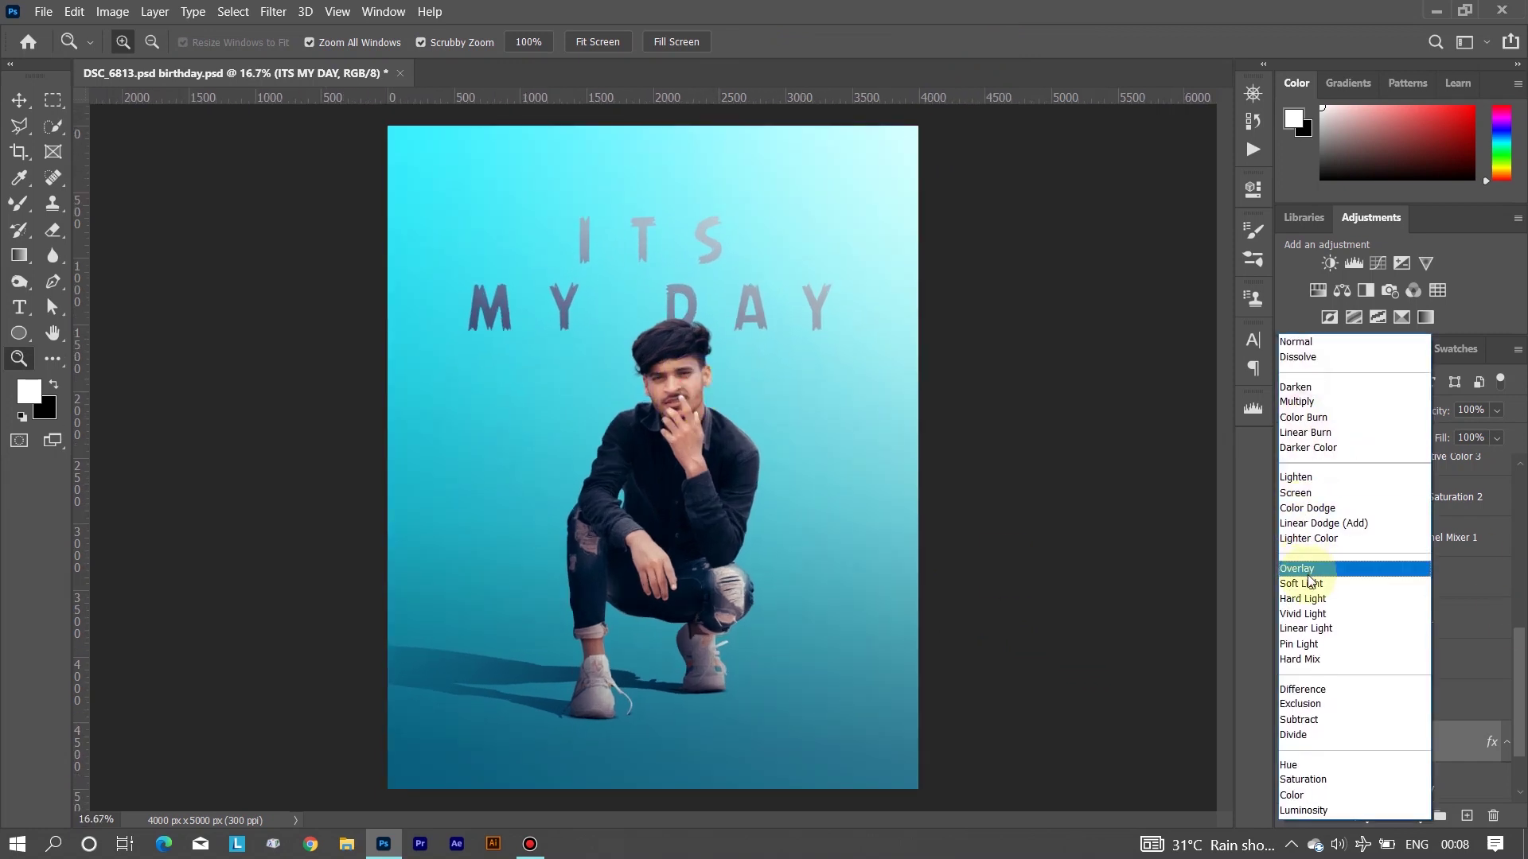
left_click(1305, 792)
key("ctrl+z")
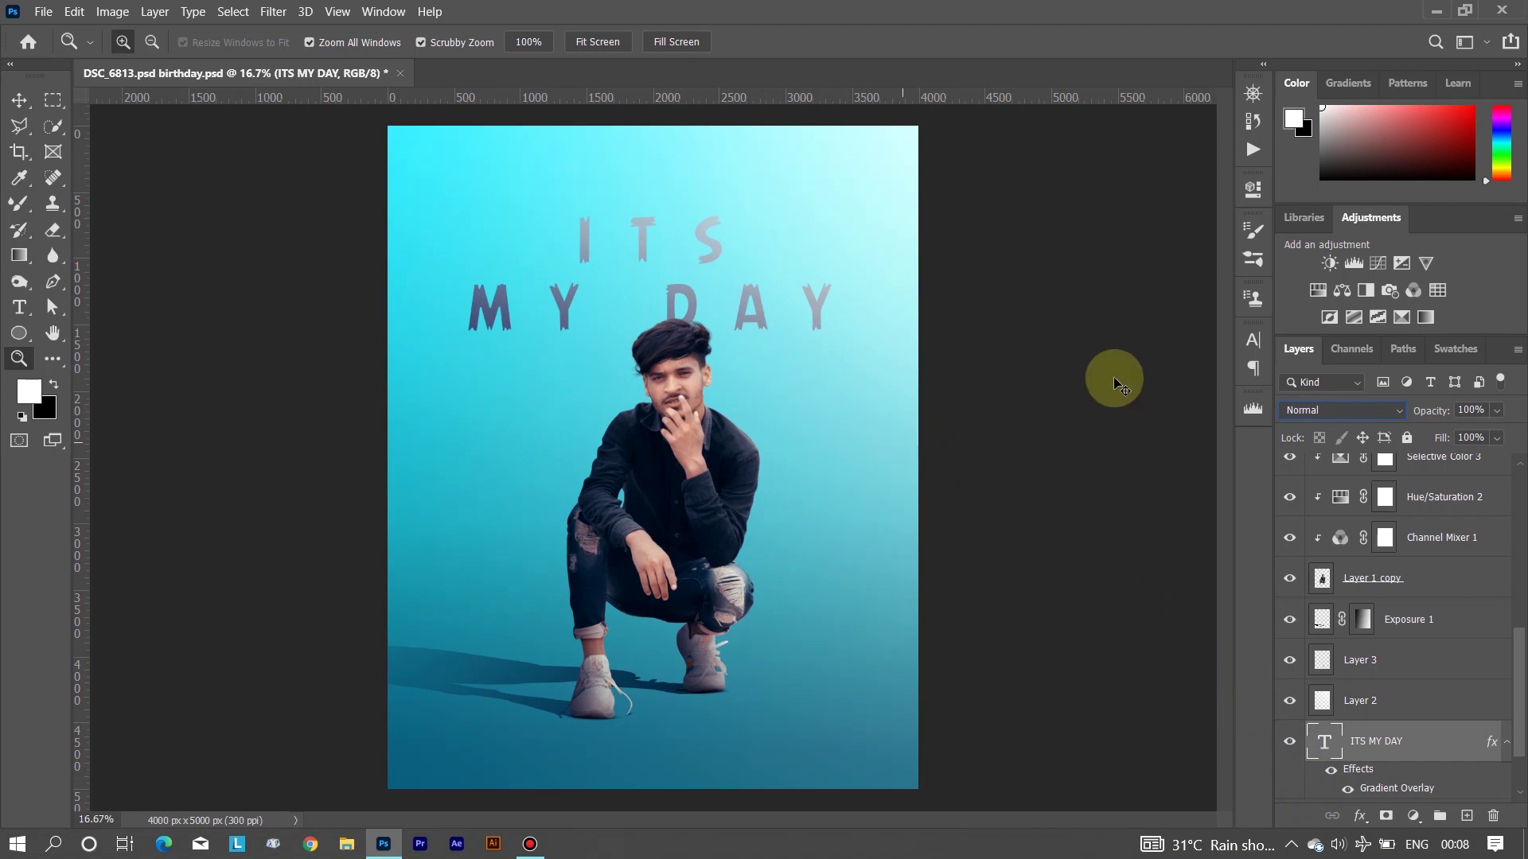
left_click_drag(1419, 427, 1411, 427)
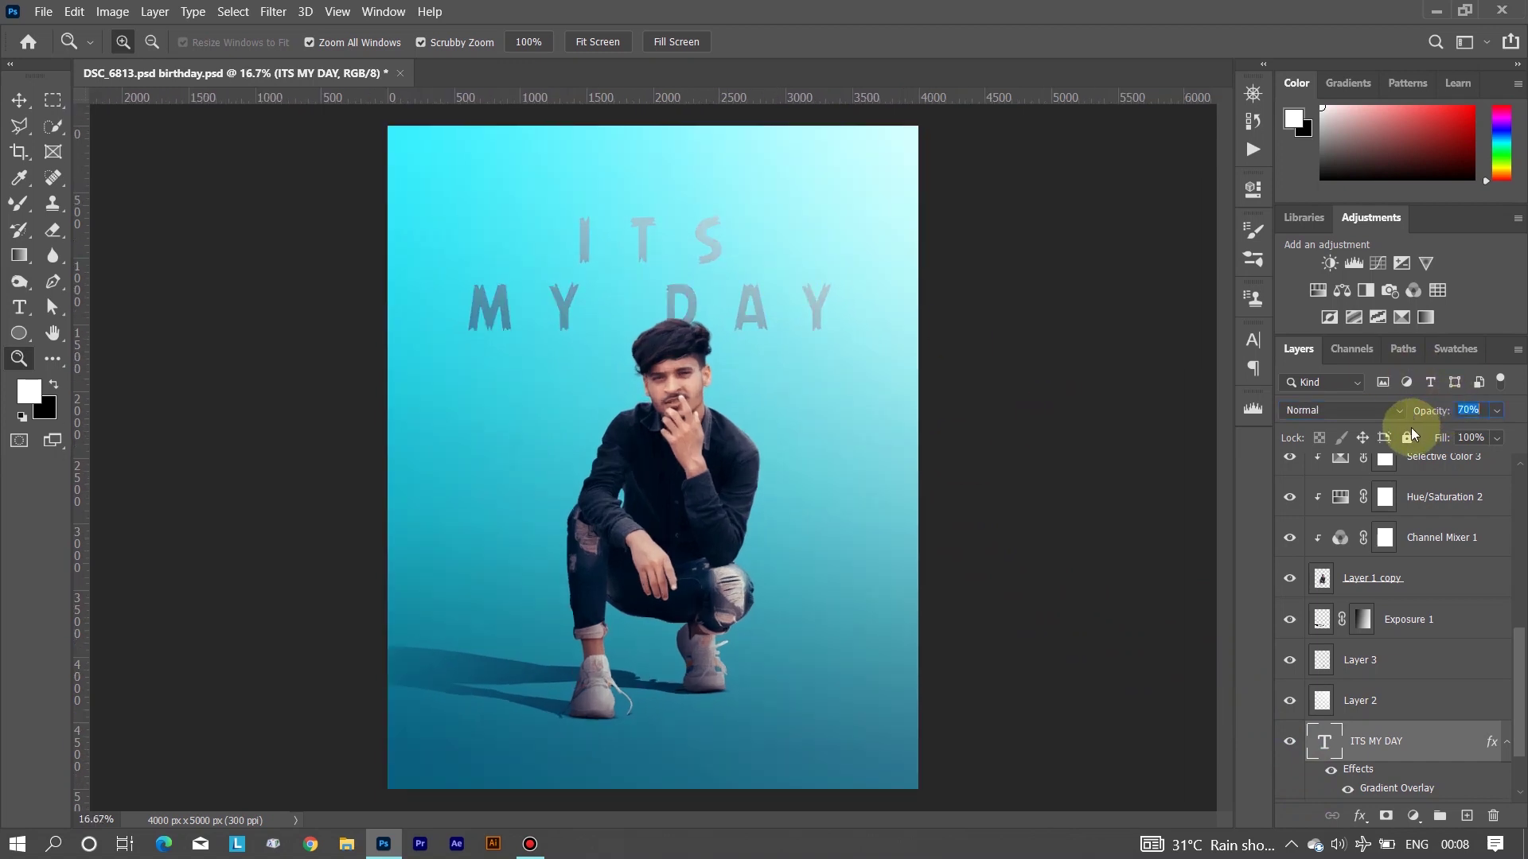
scroll(1384, 549, "up", 5)
left_click(1418, 477)
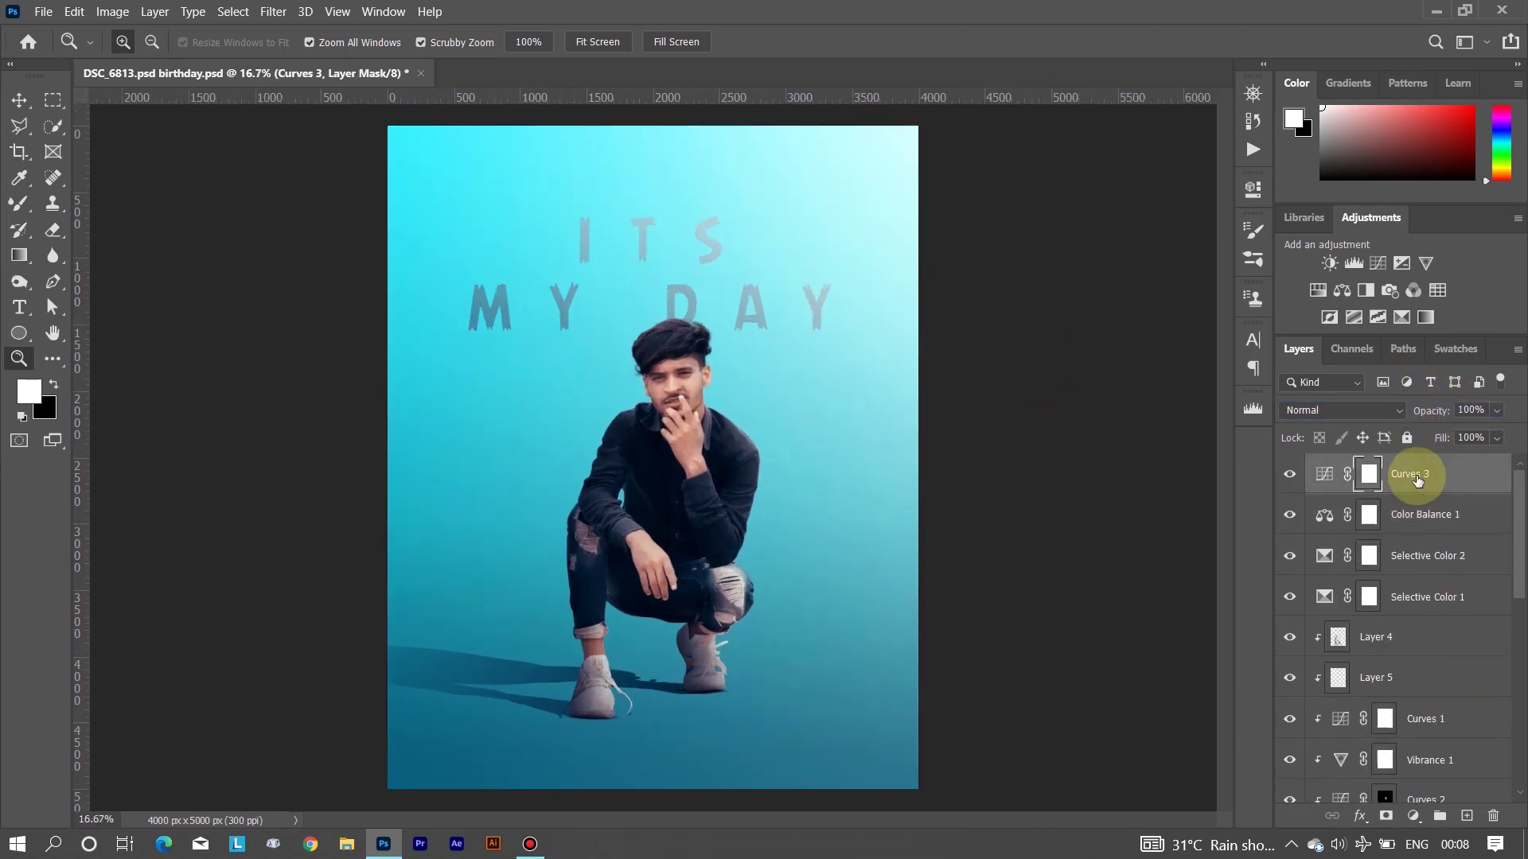
key("ctrl+shift+alt+e")
Duplicate the merged layer as Layer 6 copy and save the document
key("ctrl+j")
key("ctrl+s")
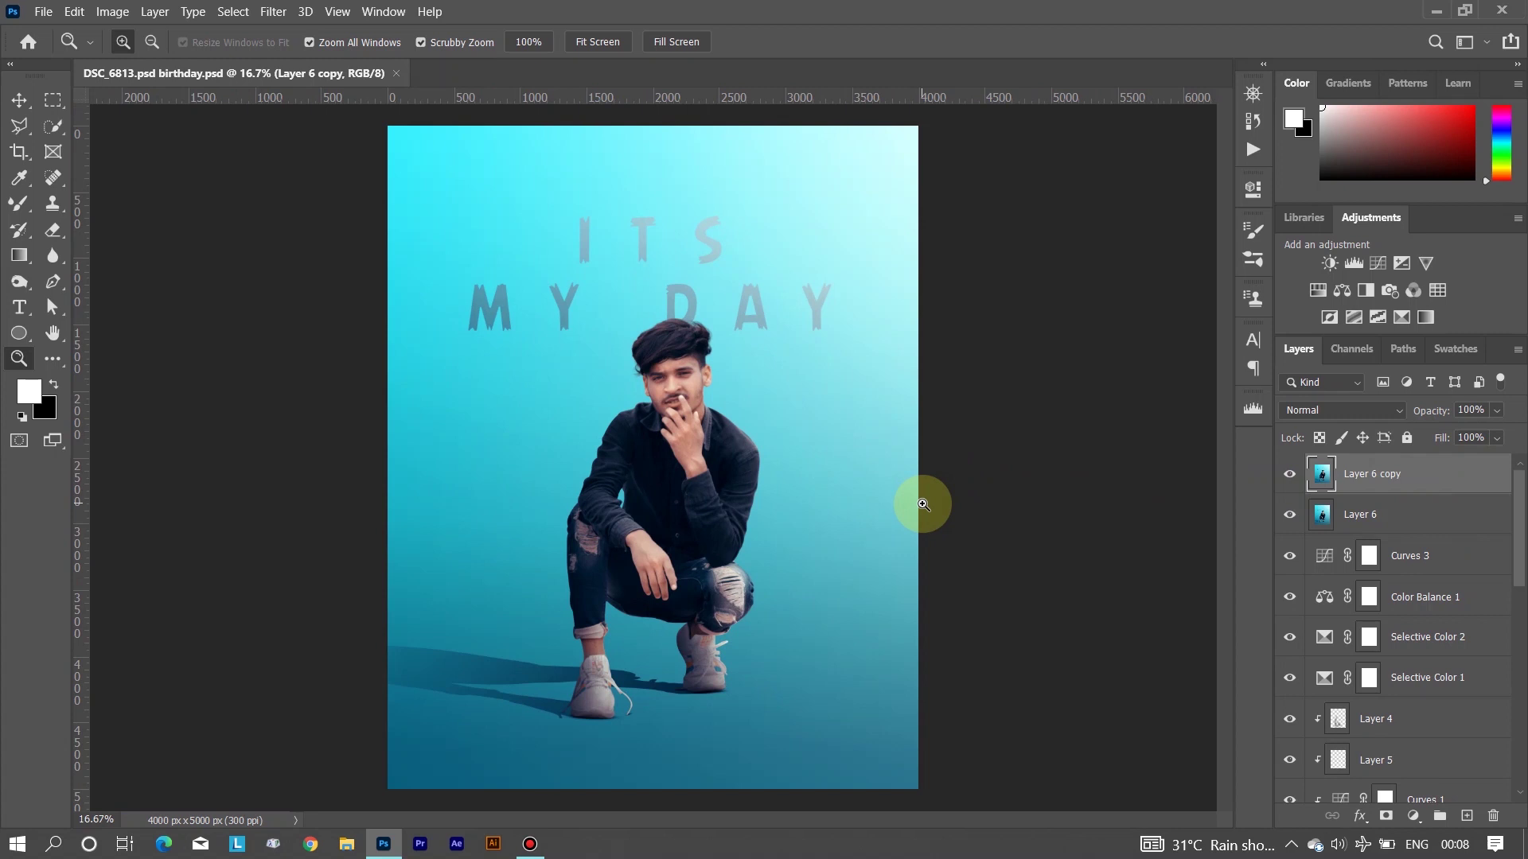
mouse_move(658, 375)
left_mouse_down()
mouse_move(640, 387)
mouse_move(632, 321)
mouse_move(682, 334)
left_mouse_up()
Smooth the cheek, nose-side and forehead skin with the Mixer Brush, enlarged to 80
key("b")
left_click_drag(899, 263, 937, 374)
left_click_drag(780, 325, 771, 385)
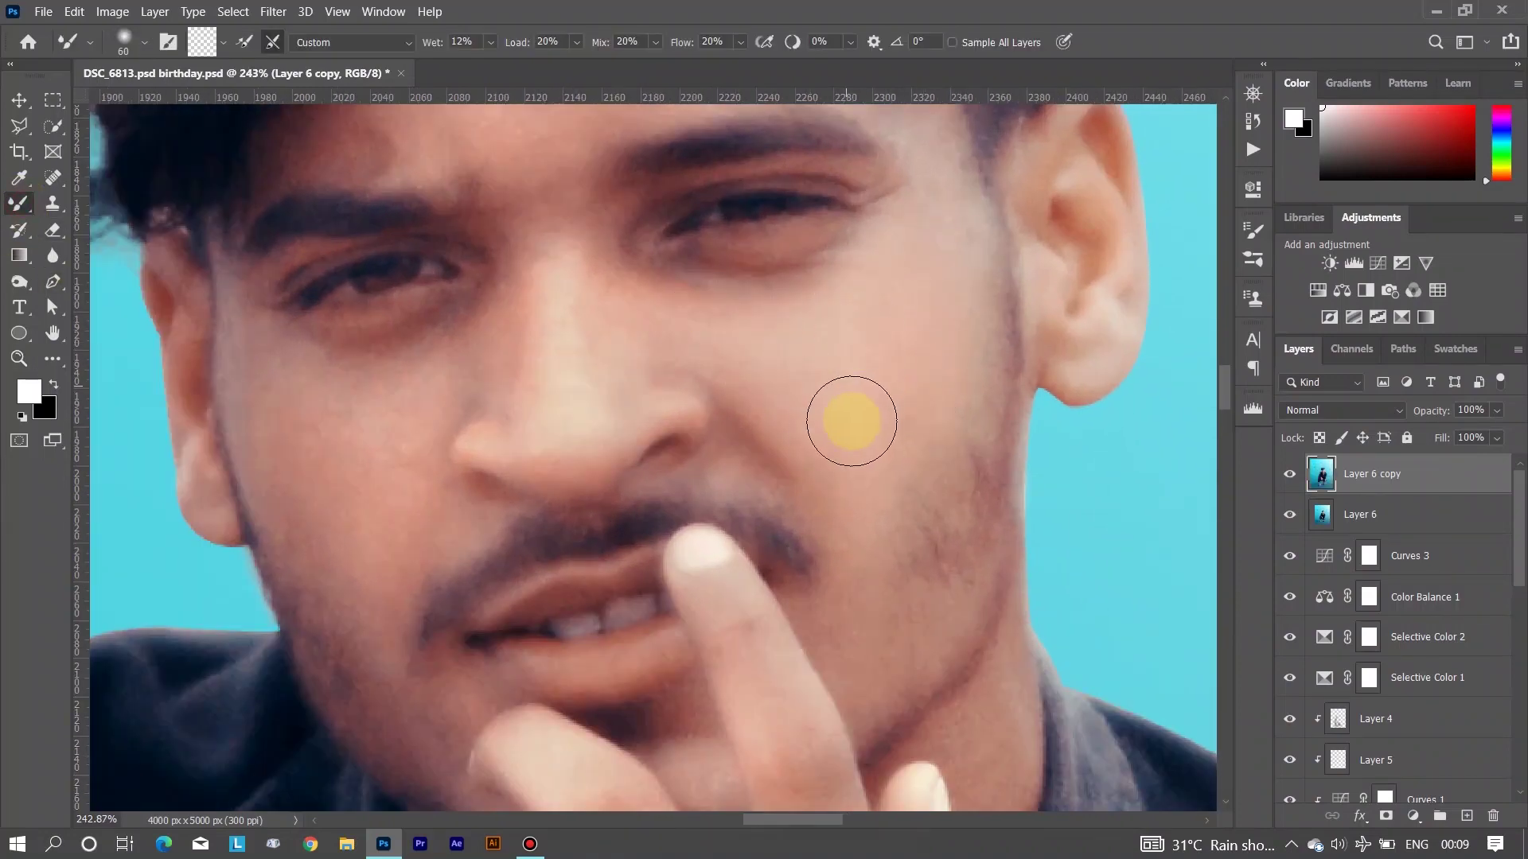
left_click_drag(870, 307, 955, 351)
left_click_drag(696, 325, 423, 353)
key("bracketright")
key("bracketright")
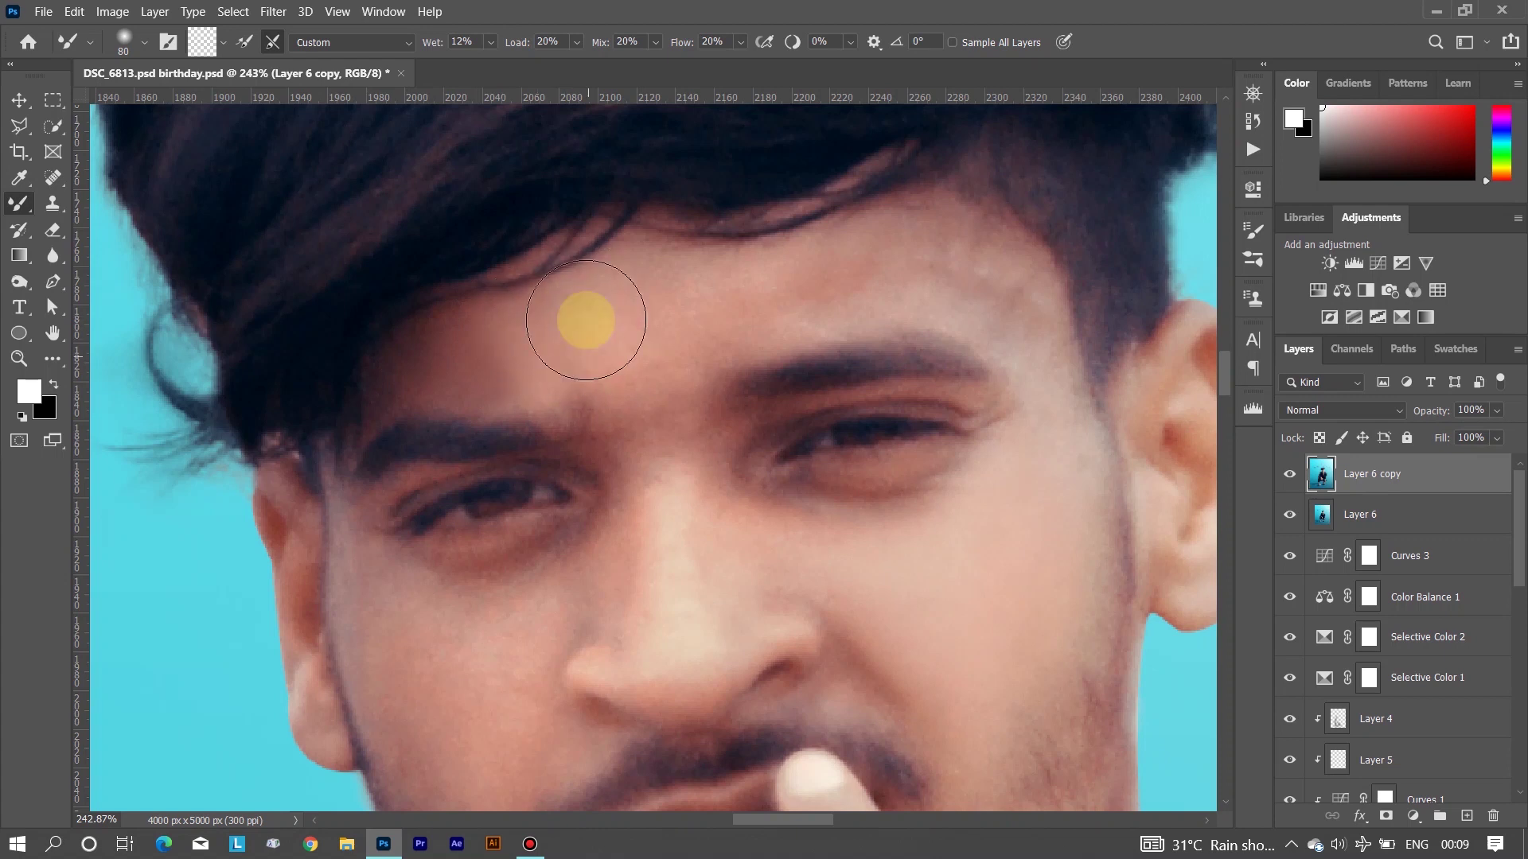
Briefly pick the Dodge tool, return to the Mixer Brush and shrink it to 60
scroll(808, 287, "down", 2)
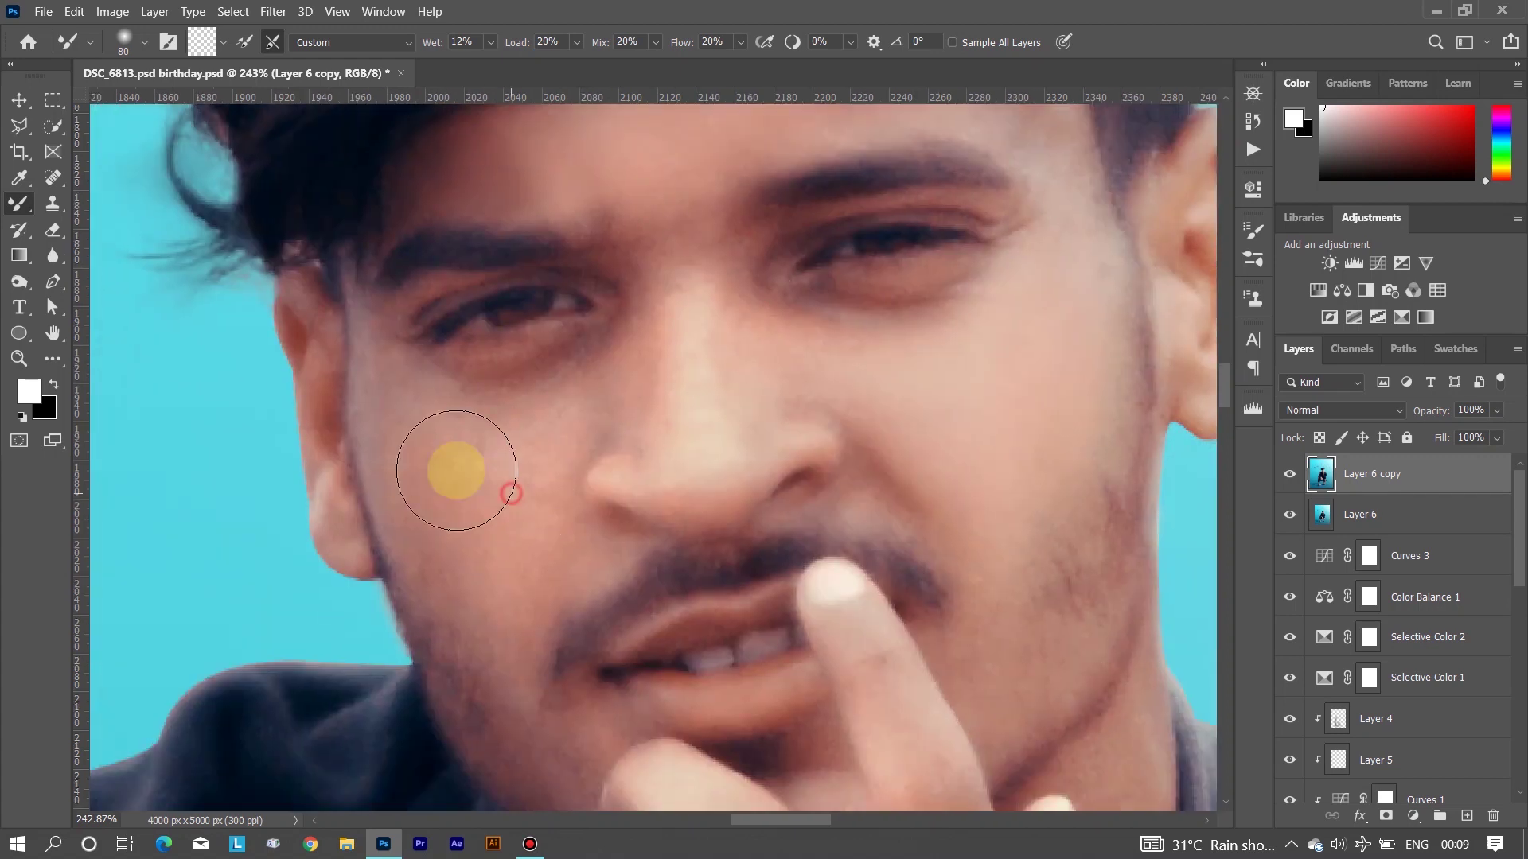
right_click(20, 281)
left_click(87, 279)
left_click(19, 204)
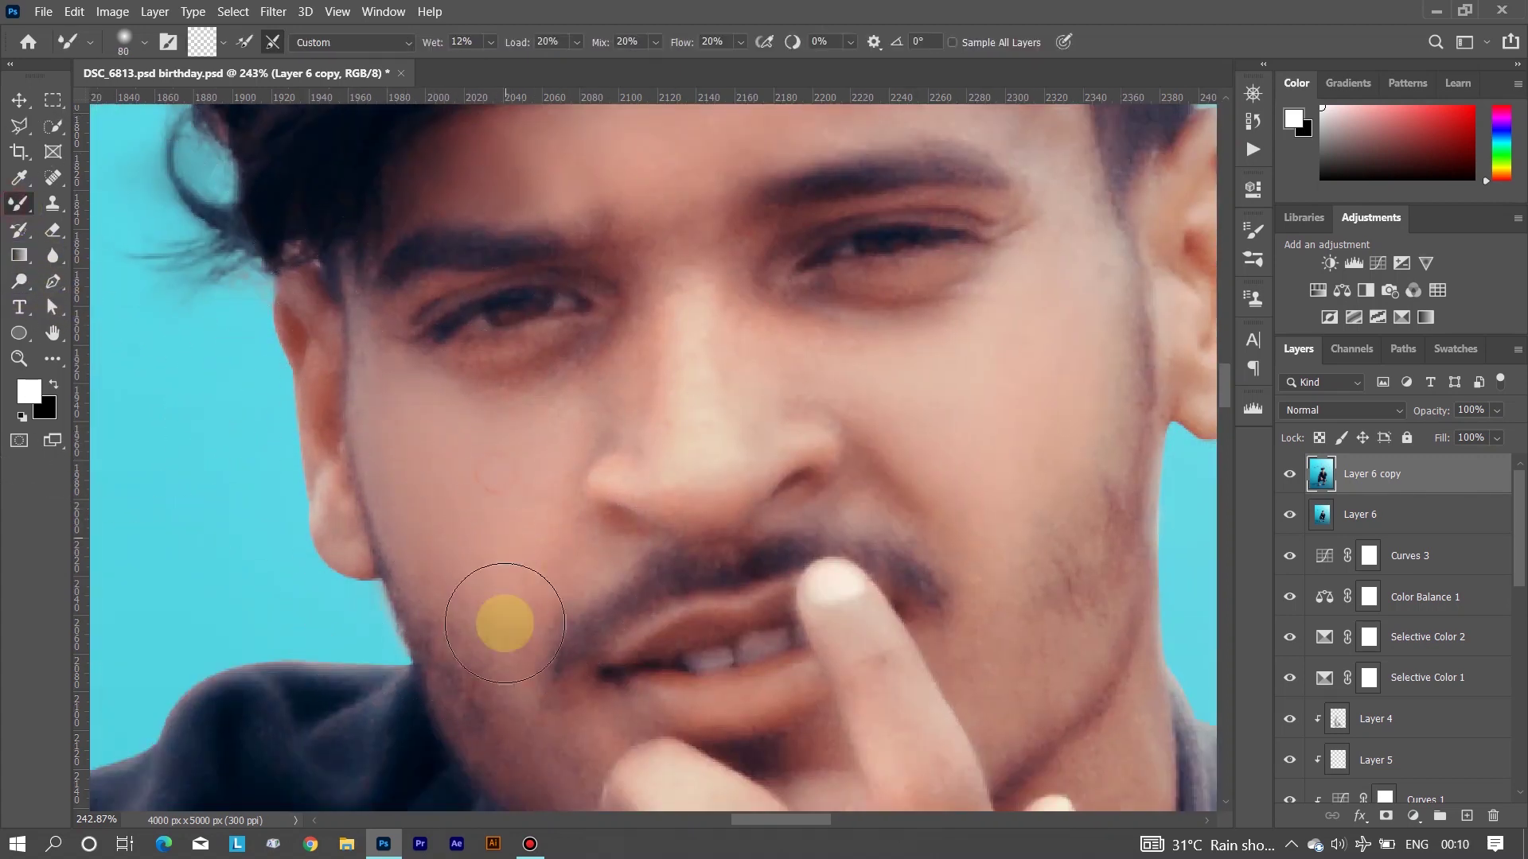
scroll(557, 382, "right", 3)
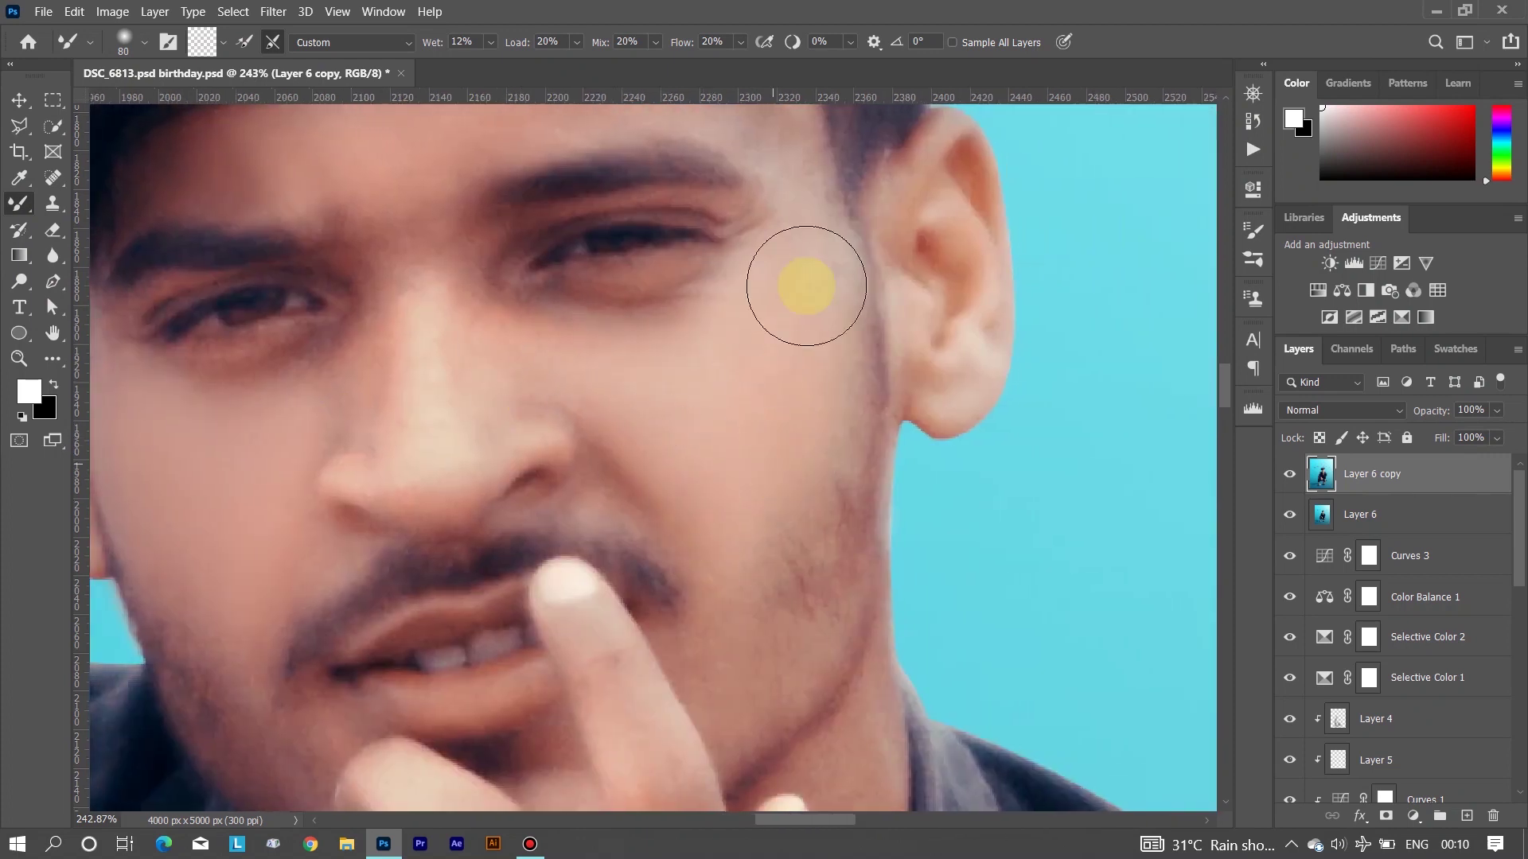
scroll(794, 283, "up", 3)
key("bracketleft")
key("bracketleft")
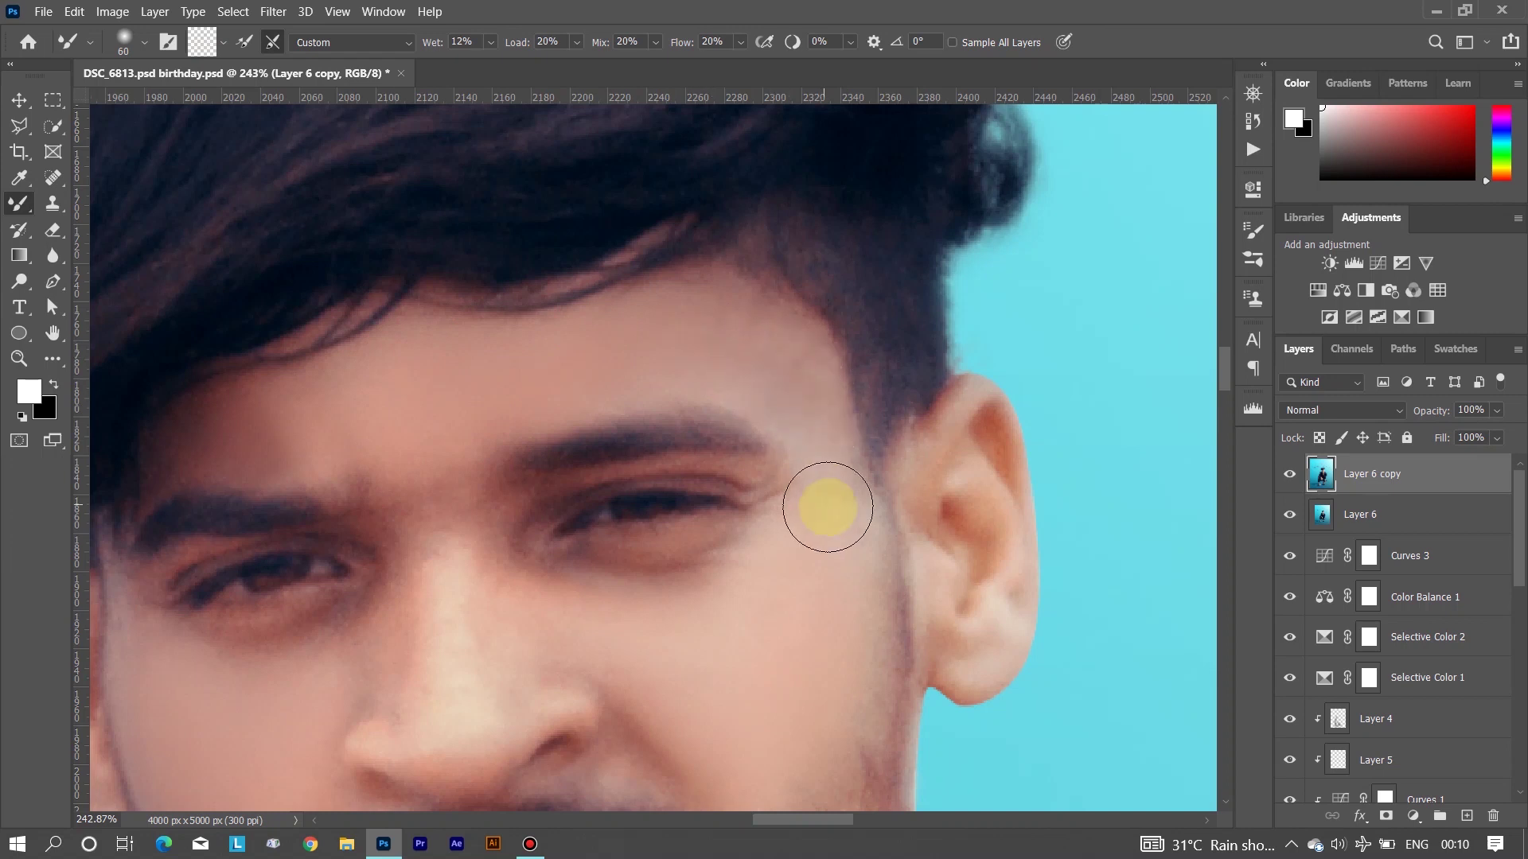
scroll(794, 402, "down", 3)
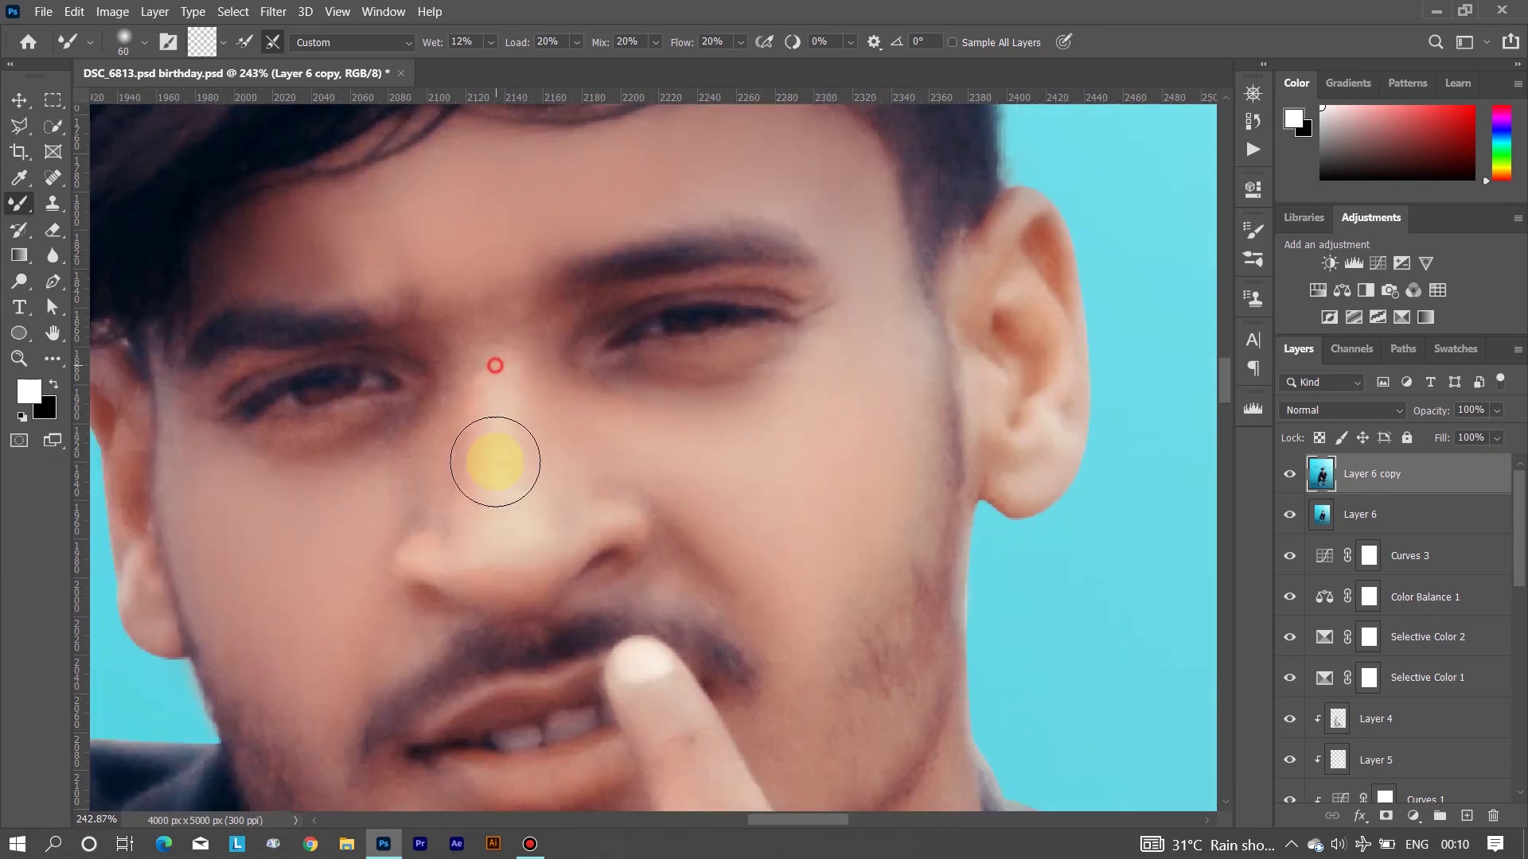
scroll(649, 512, "left", 2)
scroll(717, 517, "left", 3)
scroll(717, 518, "up", 1)
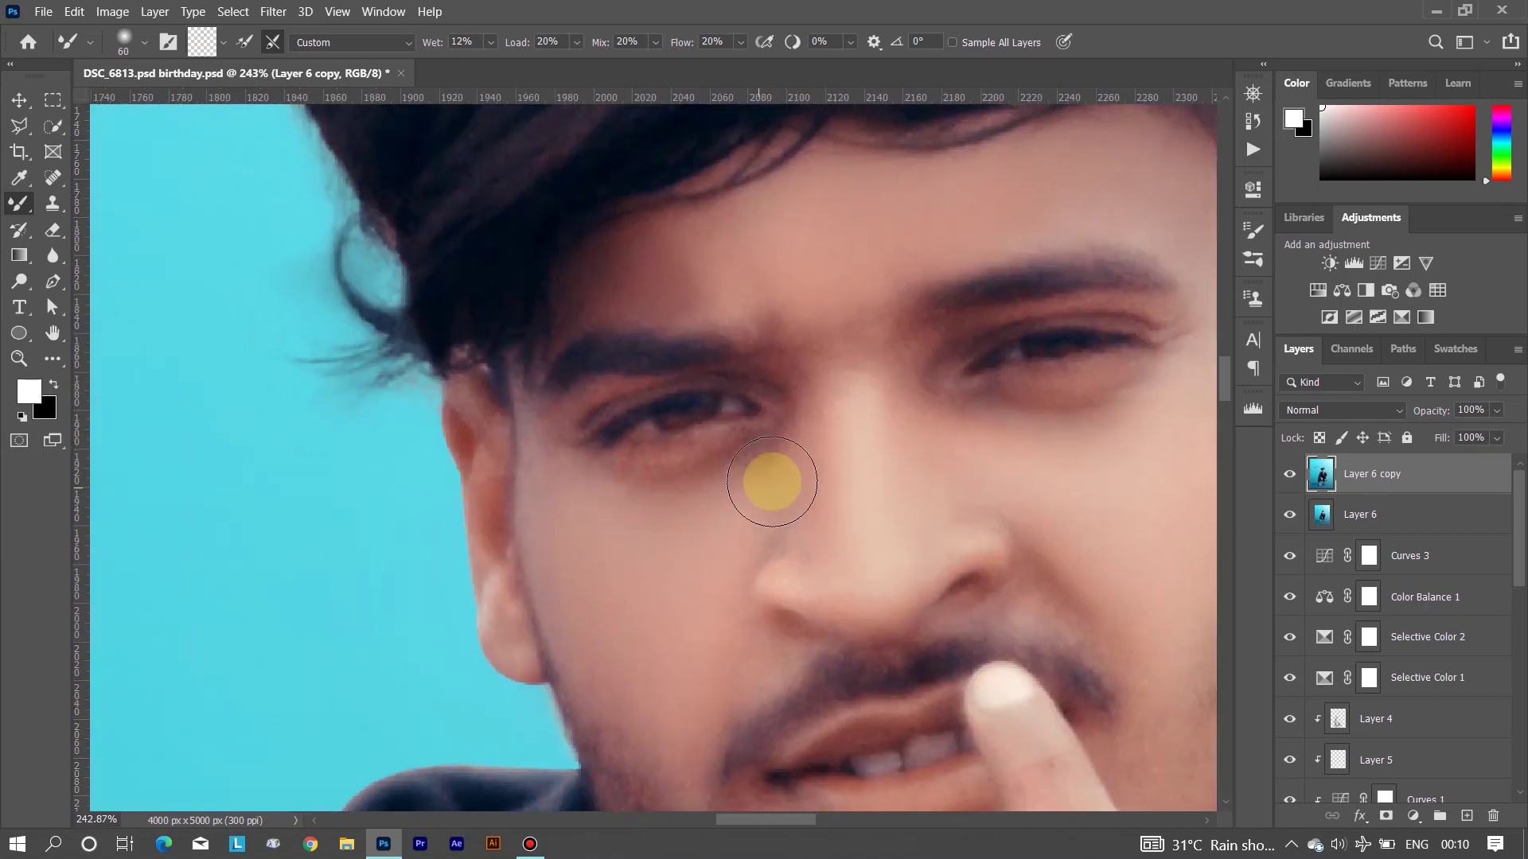
scroll(613, 467, "right", 2)
scroll(736, 262, "down", 3)
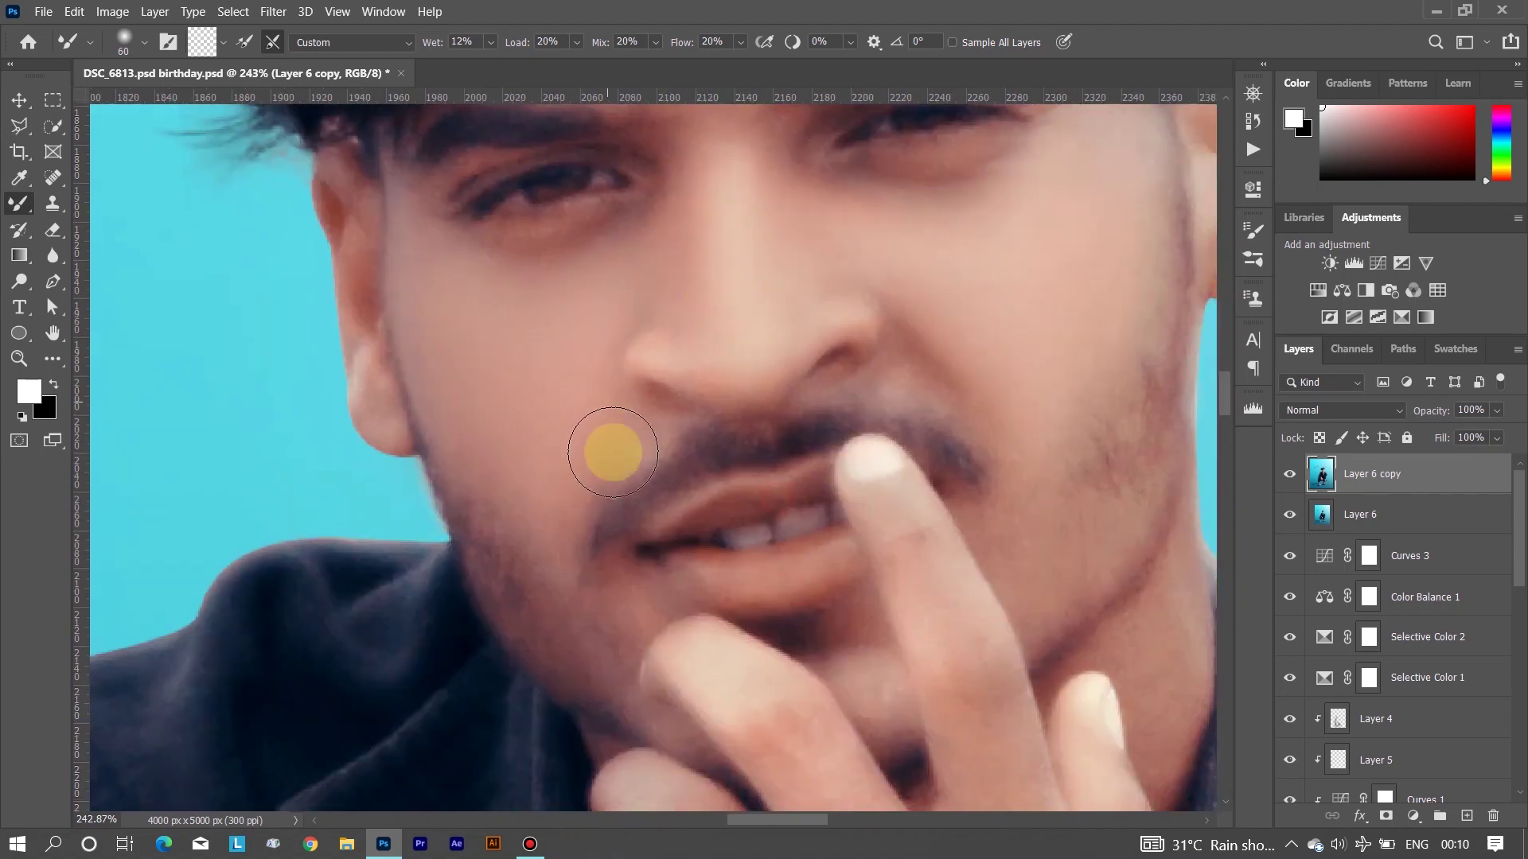
scroll(613, 470, "down", 2)
scroll(546, 505, "right", 4)
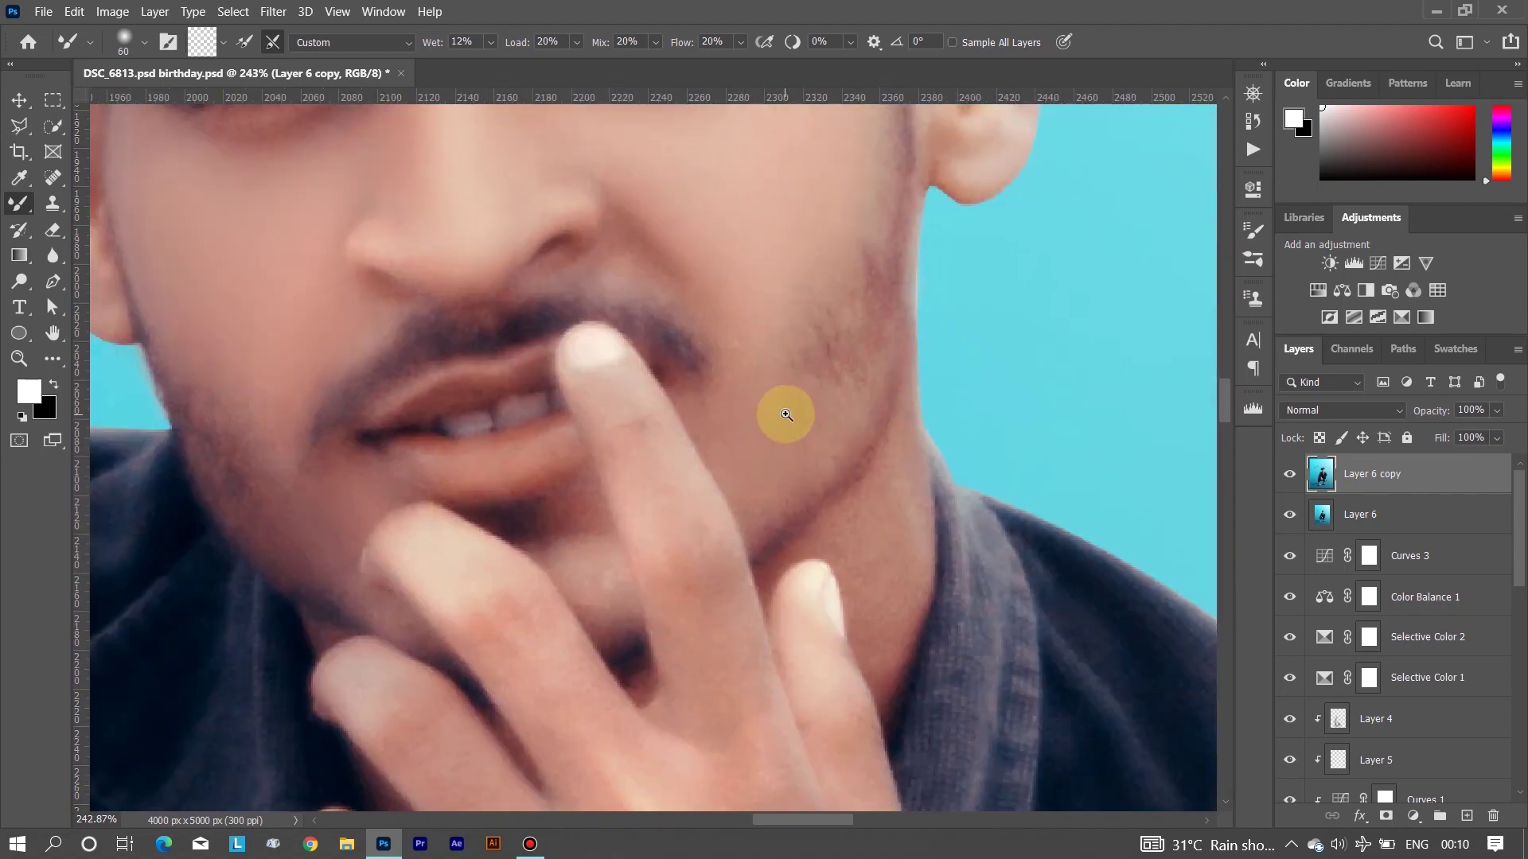
scroll(787, 414, "down", 10)
scroll(754, 430, "up", 5)
scroll(717, 469, "up", 2)
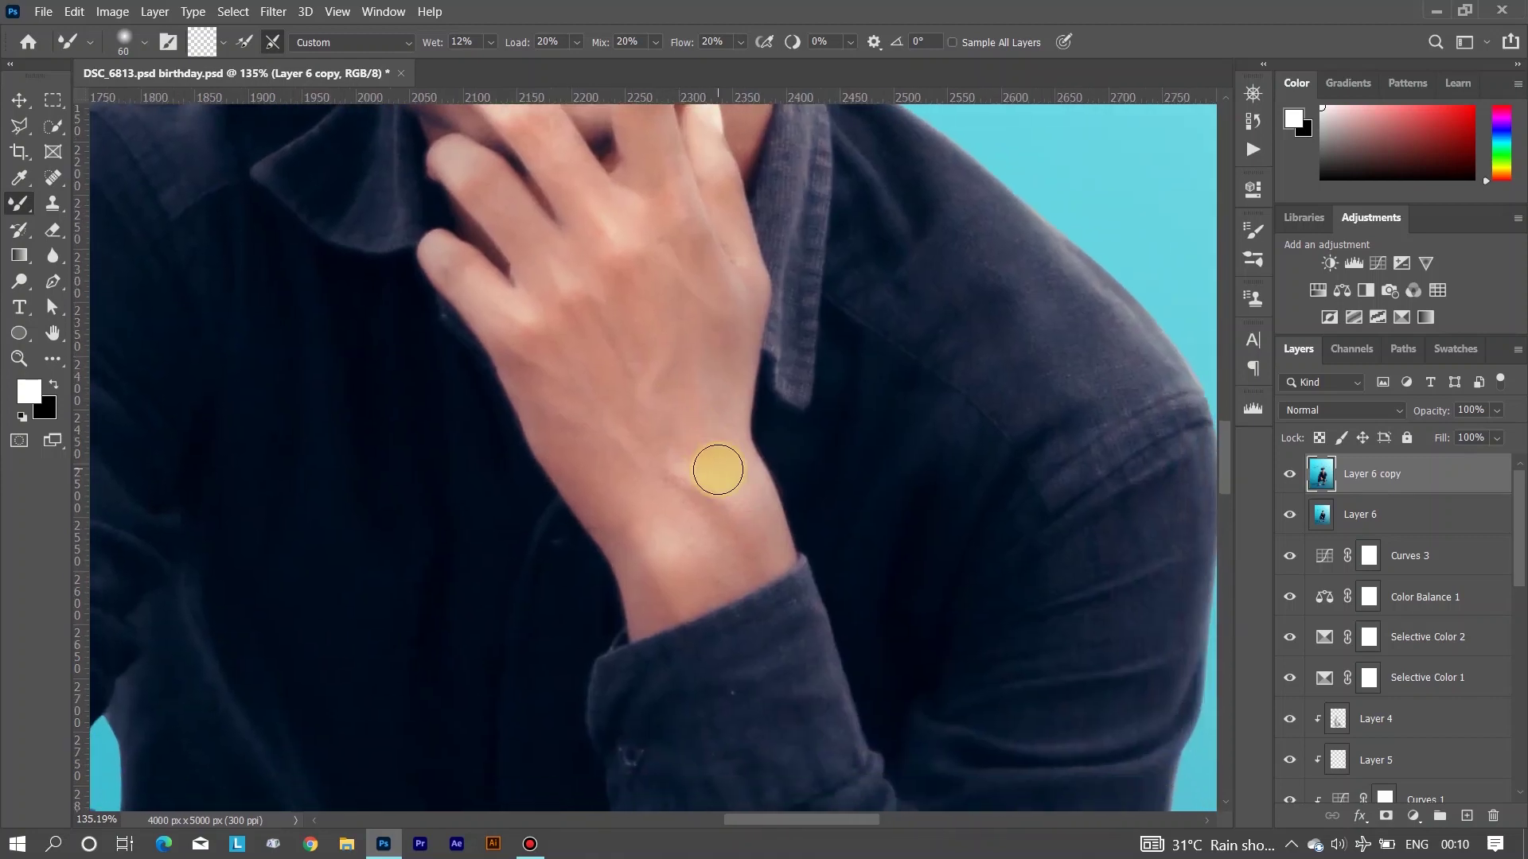
Enlarge the Mixer Brush to 150 and smooth the hand and ankle skin
key("]")
key("]")
key("]")
scroll(718, 469, "down", 1)
scroll(700, 454, "down", 5)
scroll(654, 374, "left", 3)
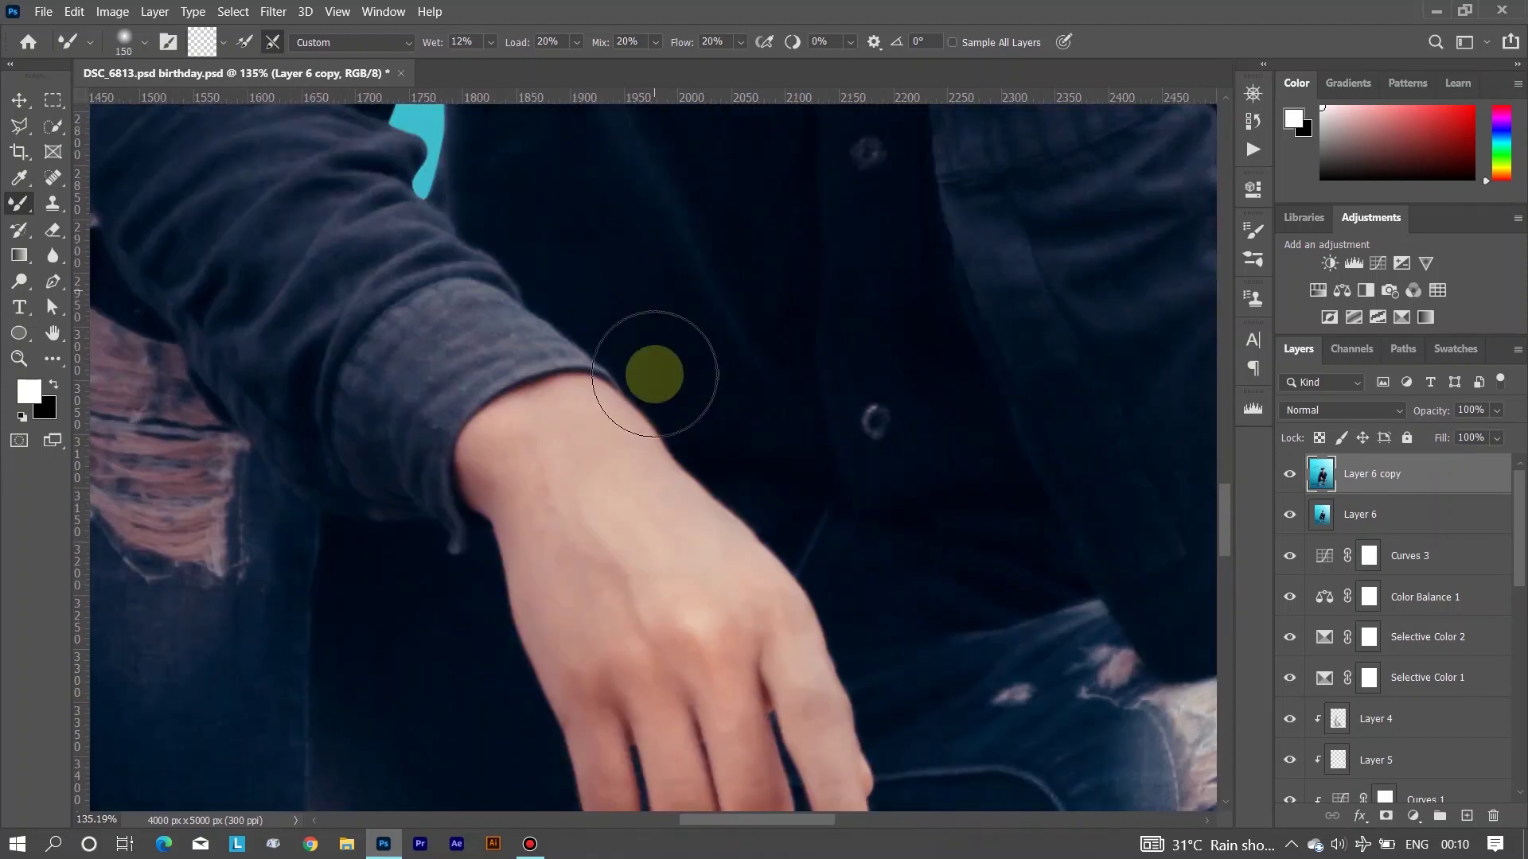
scroll(648, 560, "down", 4)
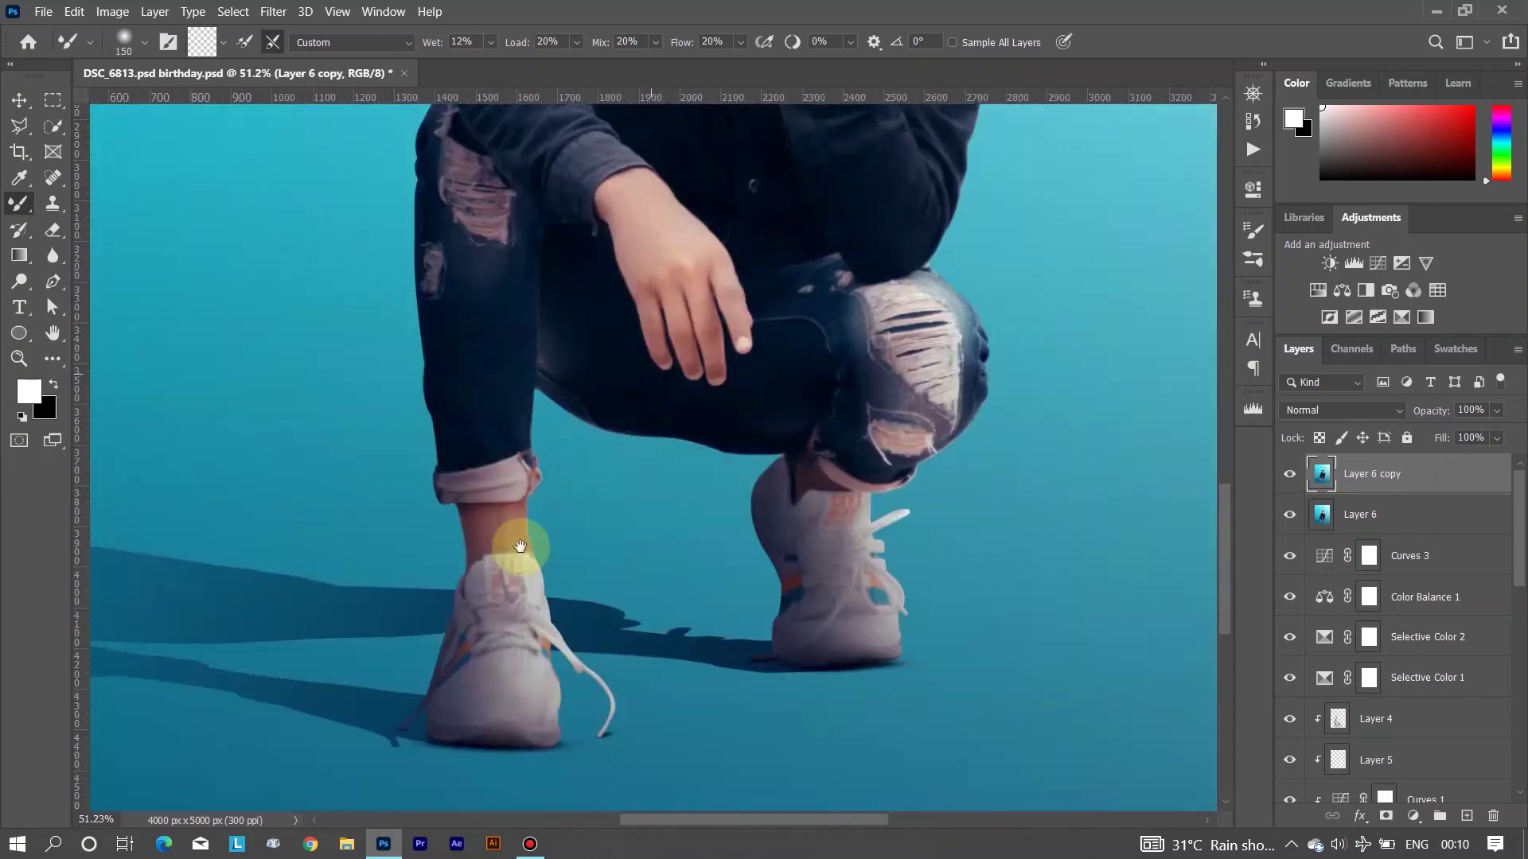
scroll(511, 546, "up", 6)
key("bracketleft")
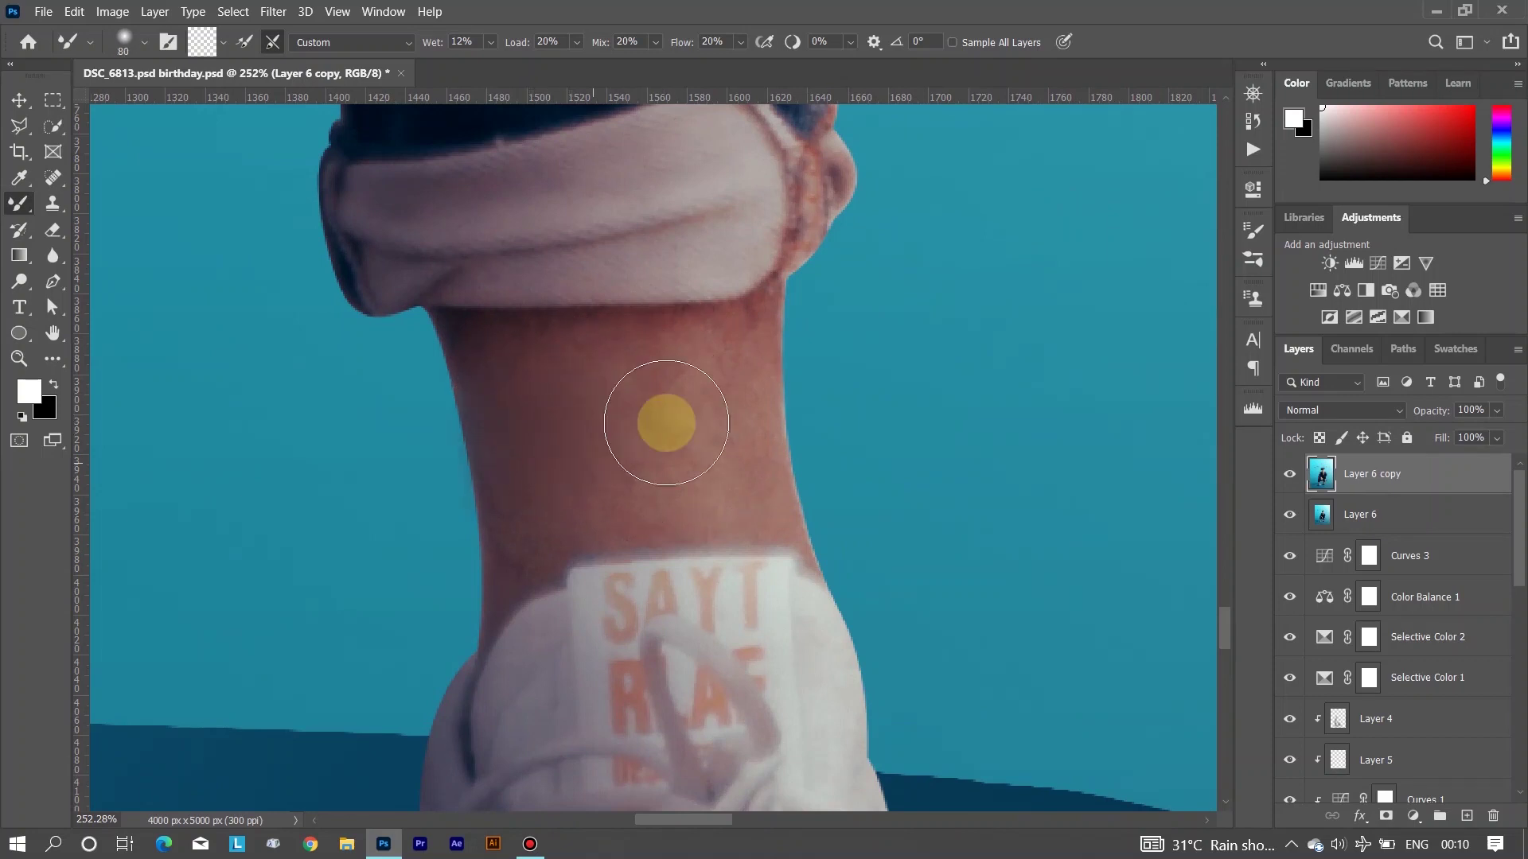
scroll(568, 434, "down", 4)
scroll(597, 461, "down", 2)
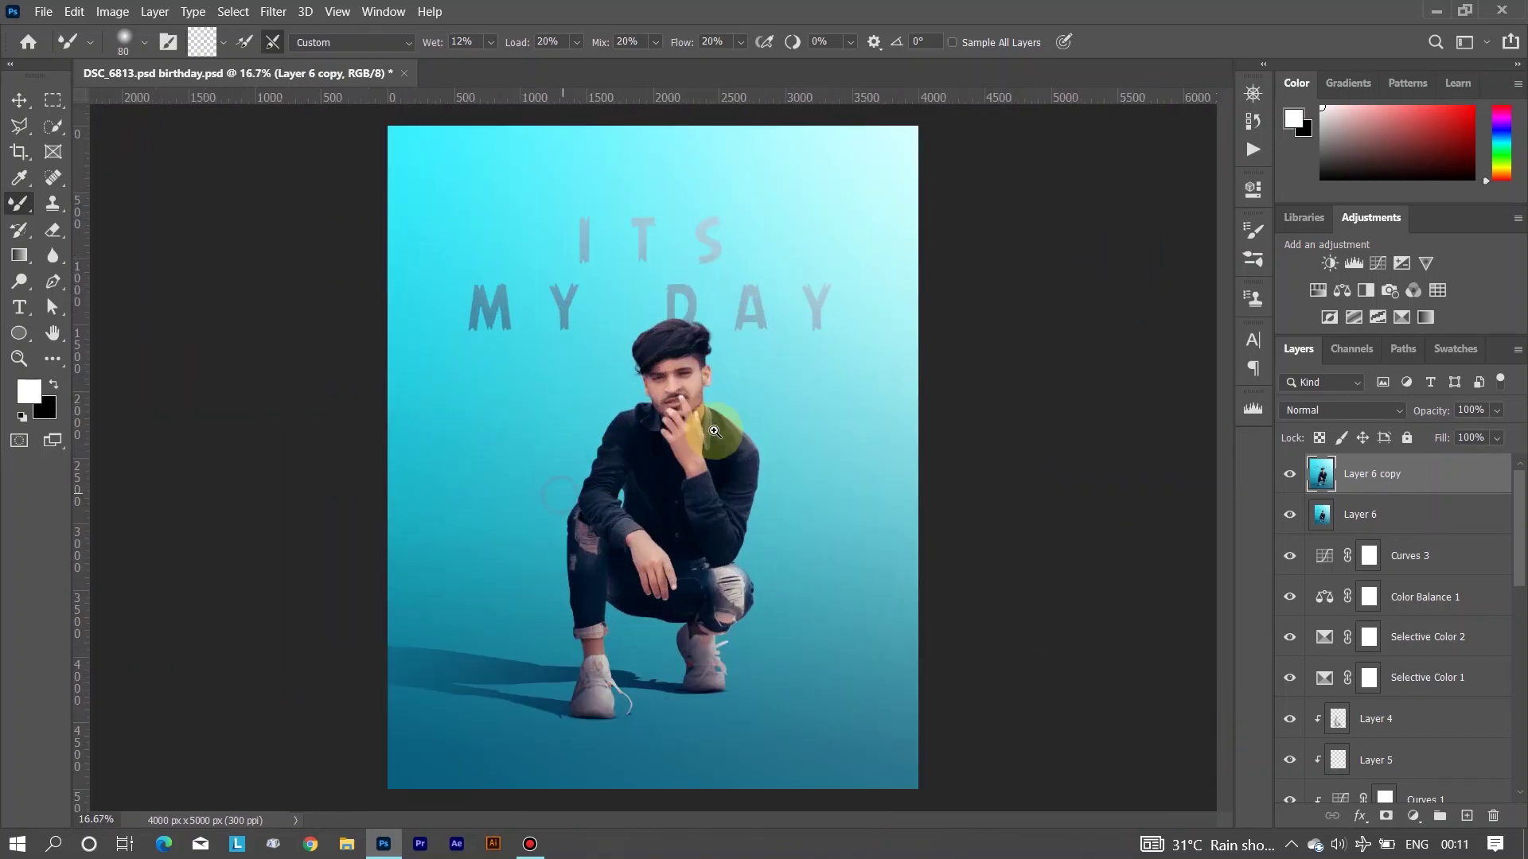
scroll(726, 437, "up", 4)
scroll(805, 460, "up", 3)
scroll(784, 522, "down", 3)
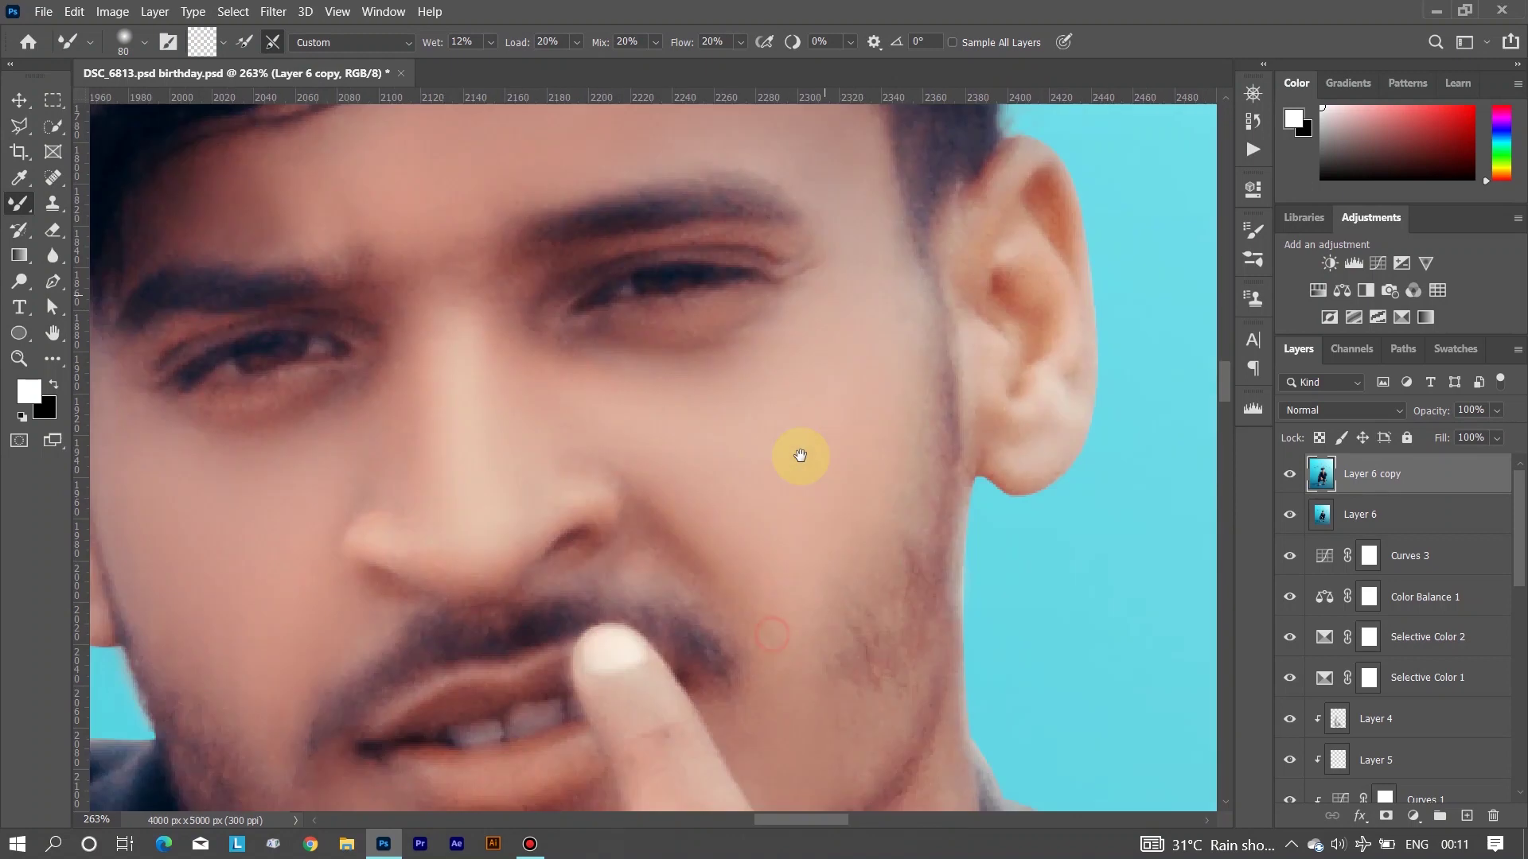
mouse_move(136, 478)
left_mouse_down()
mouse_move(425, 409)
mouse_move(511, 429)
mouse_move(604, 513)
left_mouse_up()
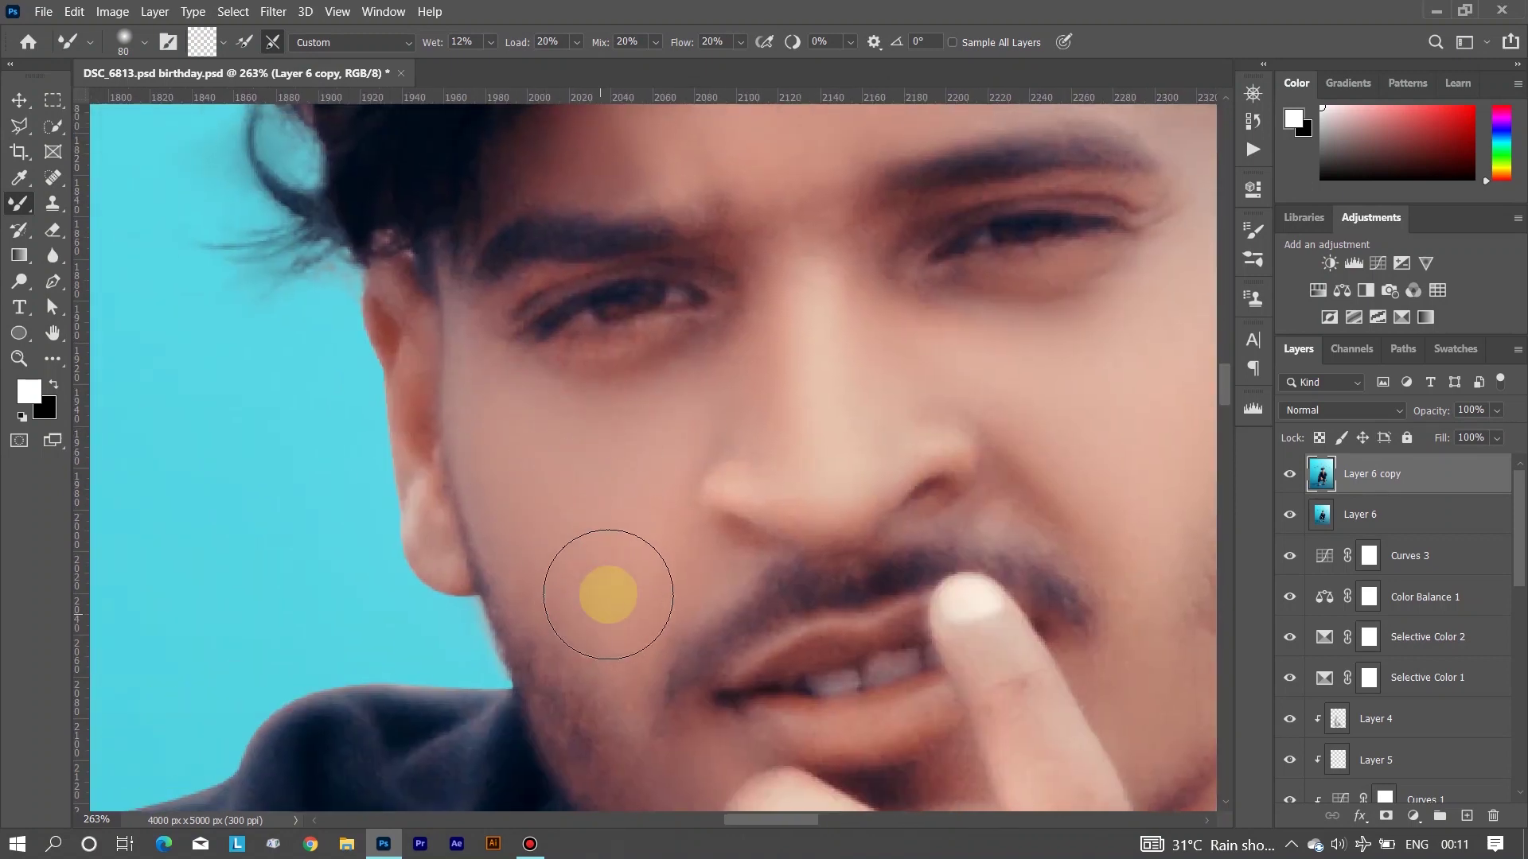
scroll(608, 573, "down", 1)
scroll(609, 427, "down", 2)
Smooth the lower cheek and jaw skin, then check the layer options without changes
left_click_drag(522, 297, 570, 263)
left_click_drag(553, 316, 567, 368)
scroll(580, 413, "down", 2)
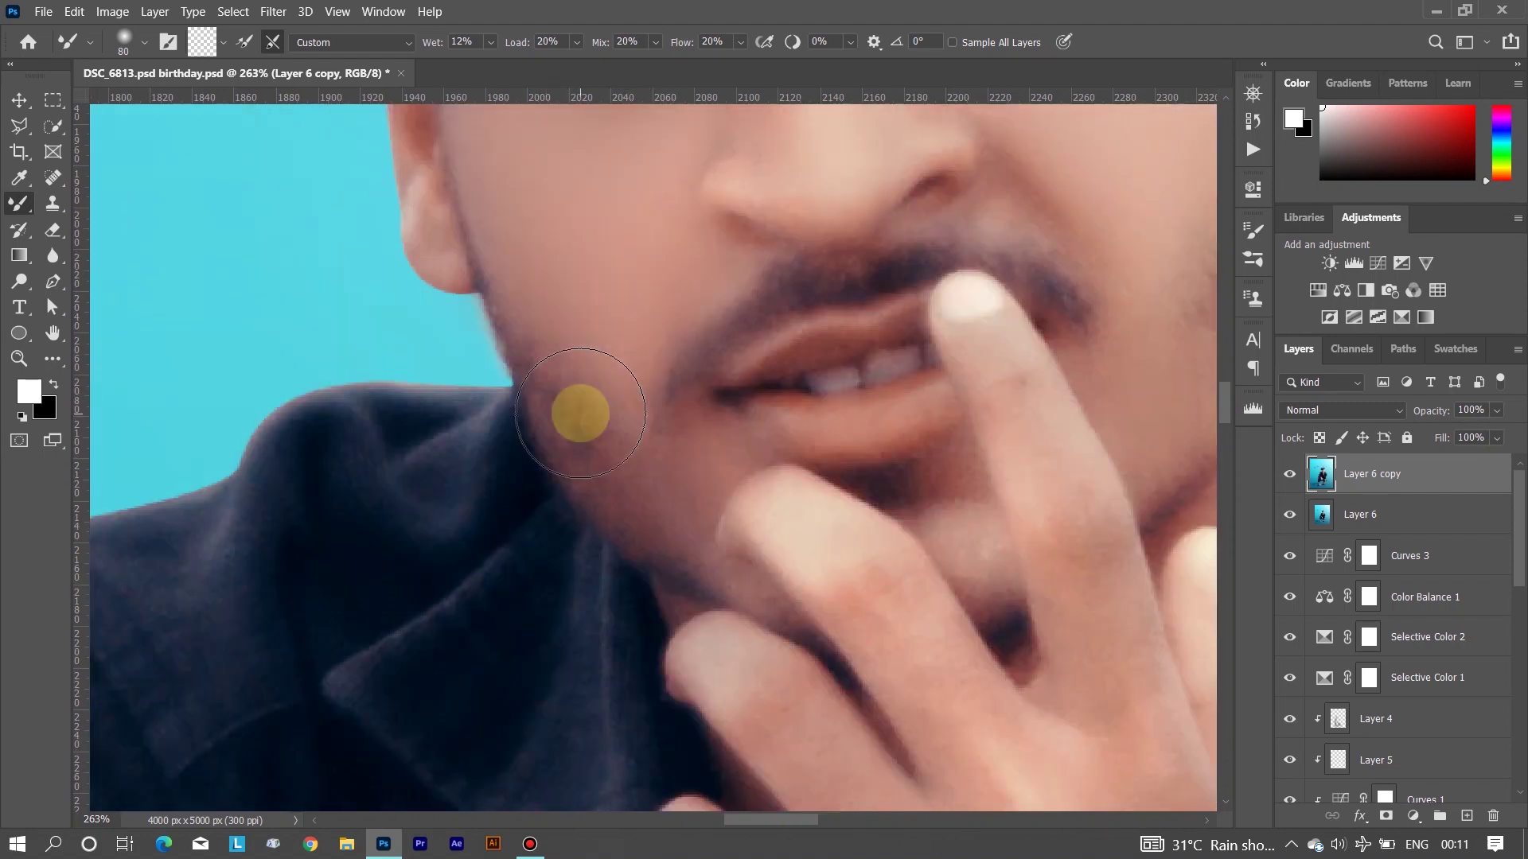
scroll(835, 437, "down", 5)
scroll(846, 518, "up", 3)
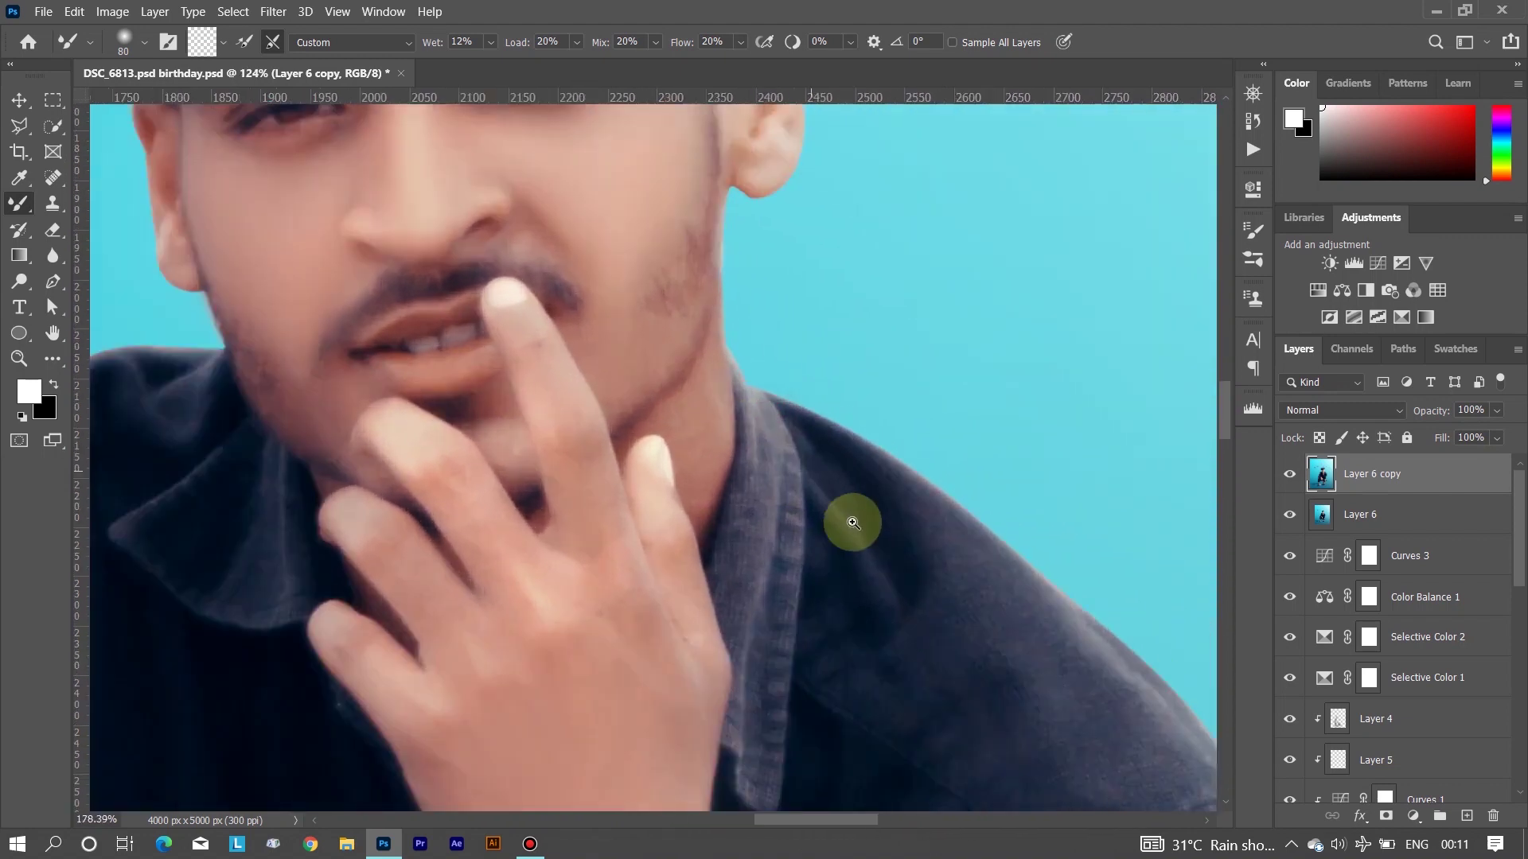
scroll(654, 473, "up", 2)
scroll(648, 405, "down", 5)
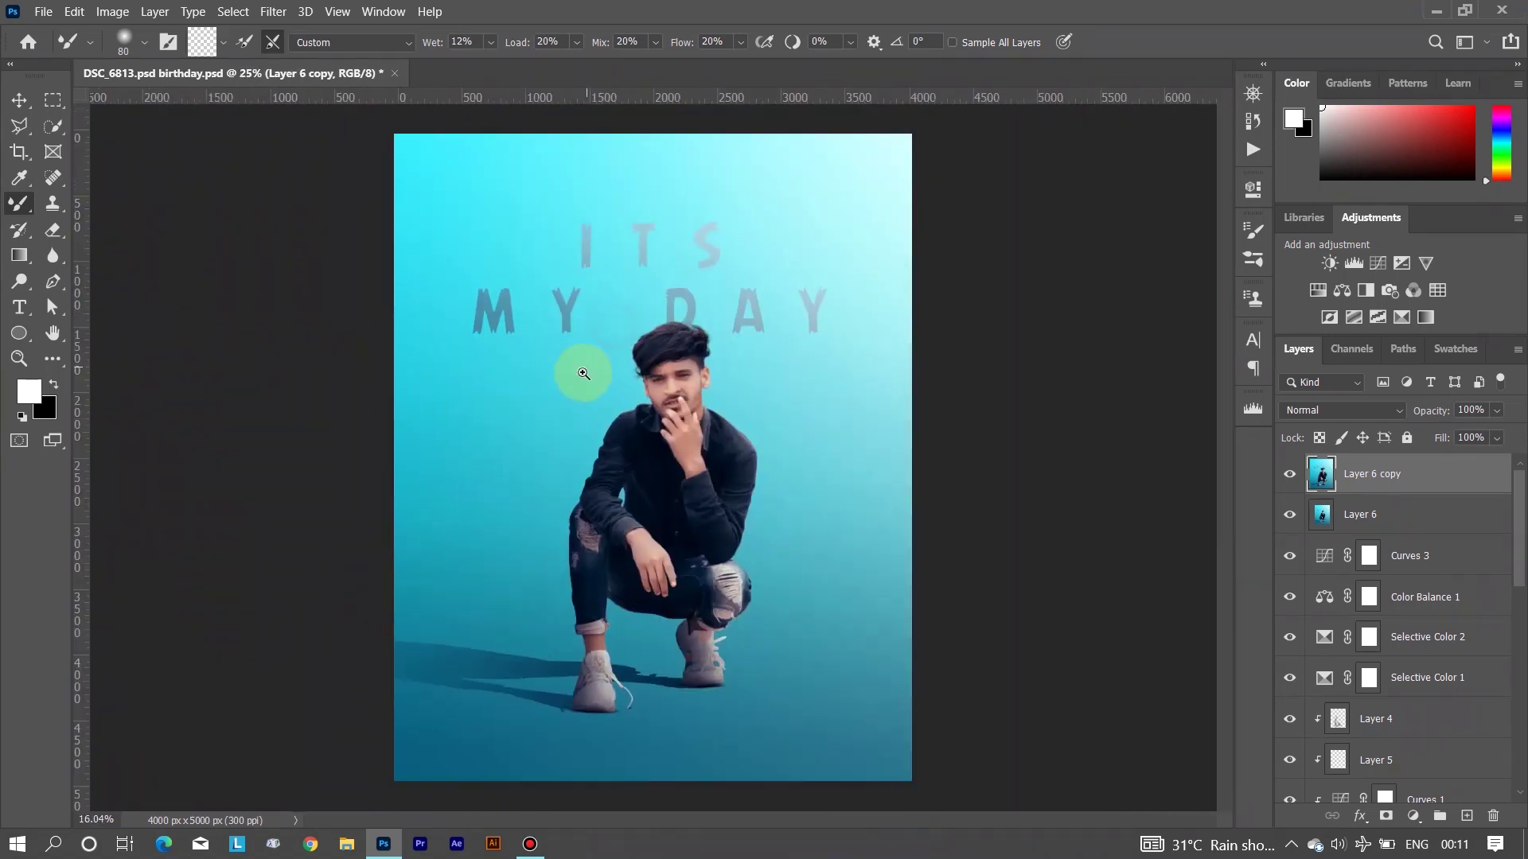
right_click(1354, 443)
left_click(1265, 580)
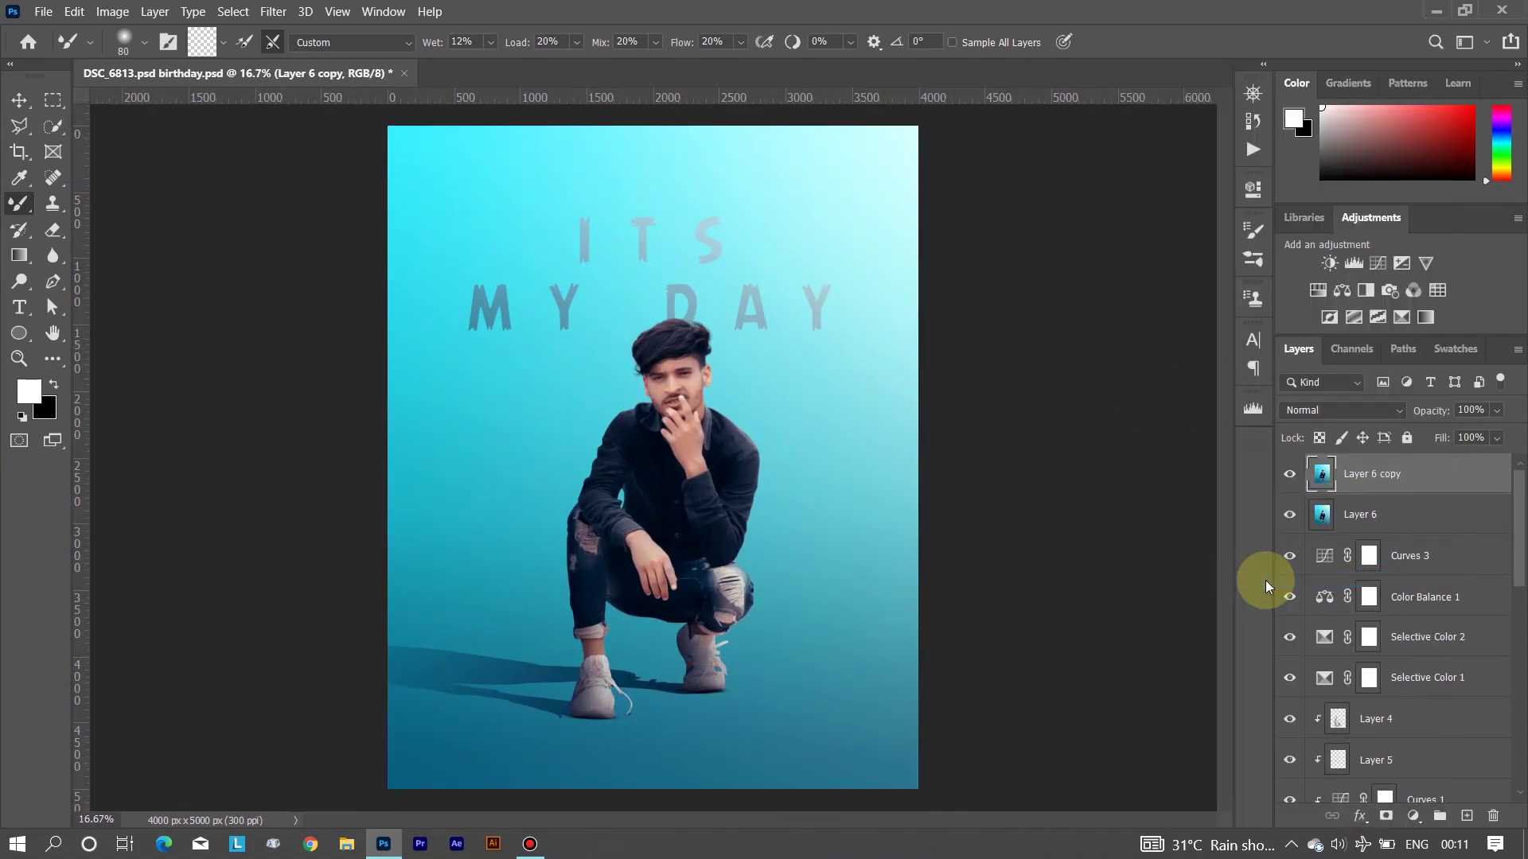
In Camera Raw's Color Mixer, brighten orange, shift blue and purple hues, and desaturate purple
key("shift+ctrl+a")
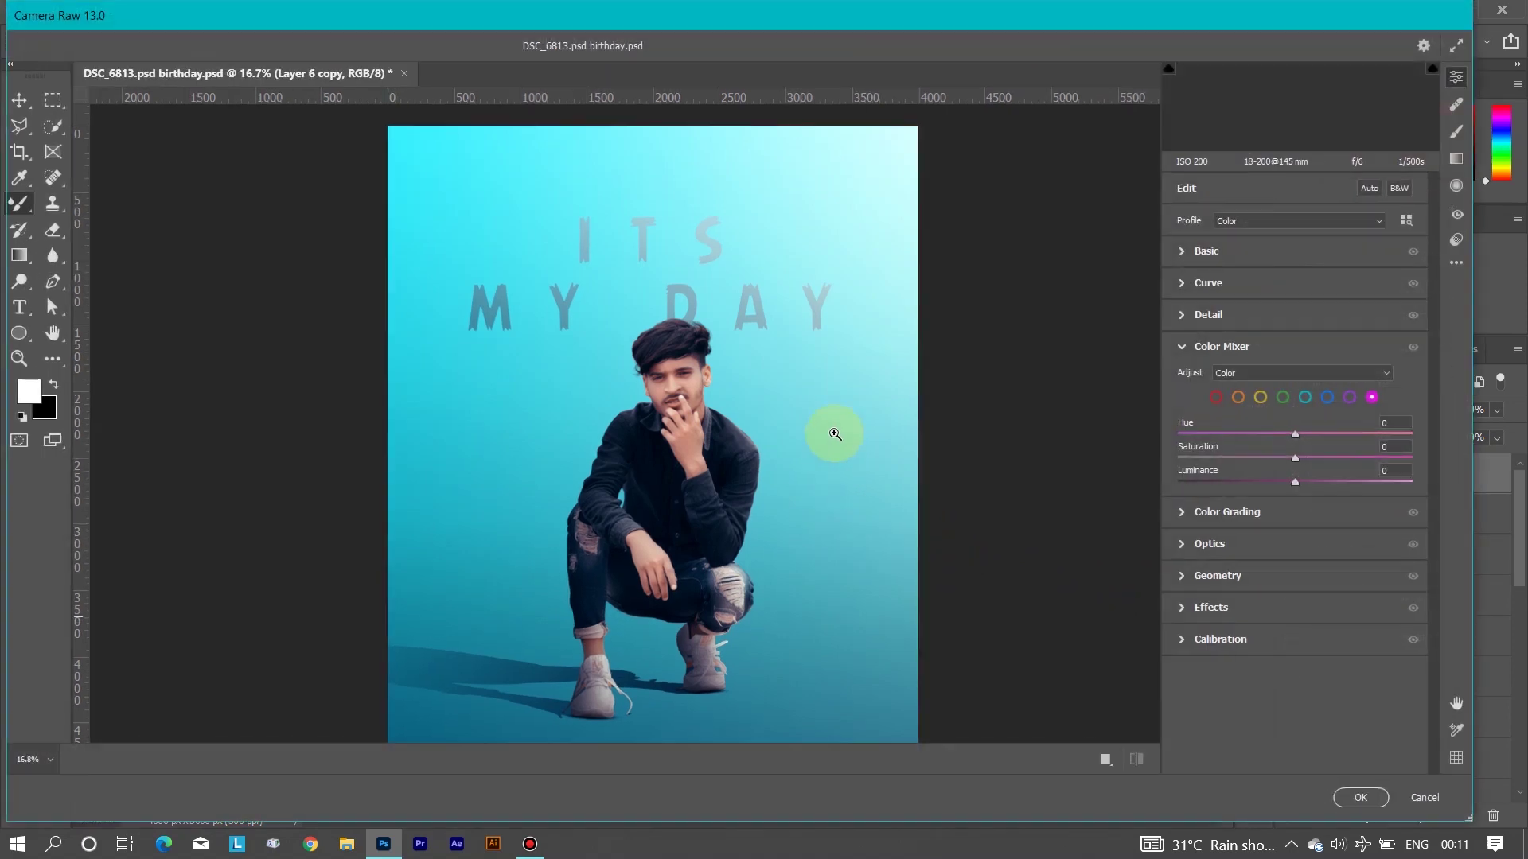
left_click(1240, 251)
left_click_drag(1295, 401, 1302, 400)
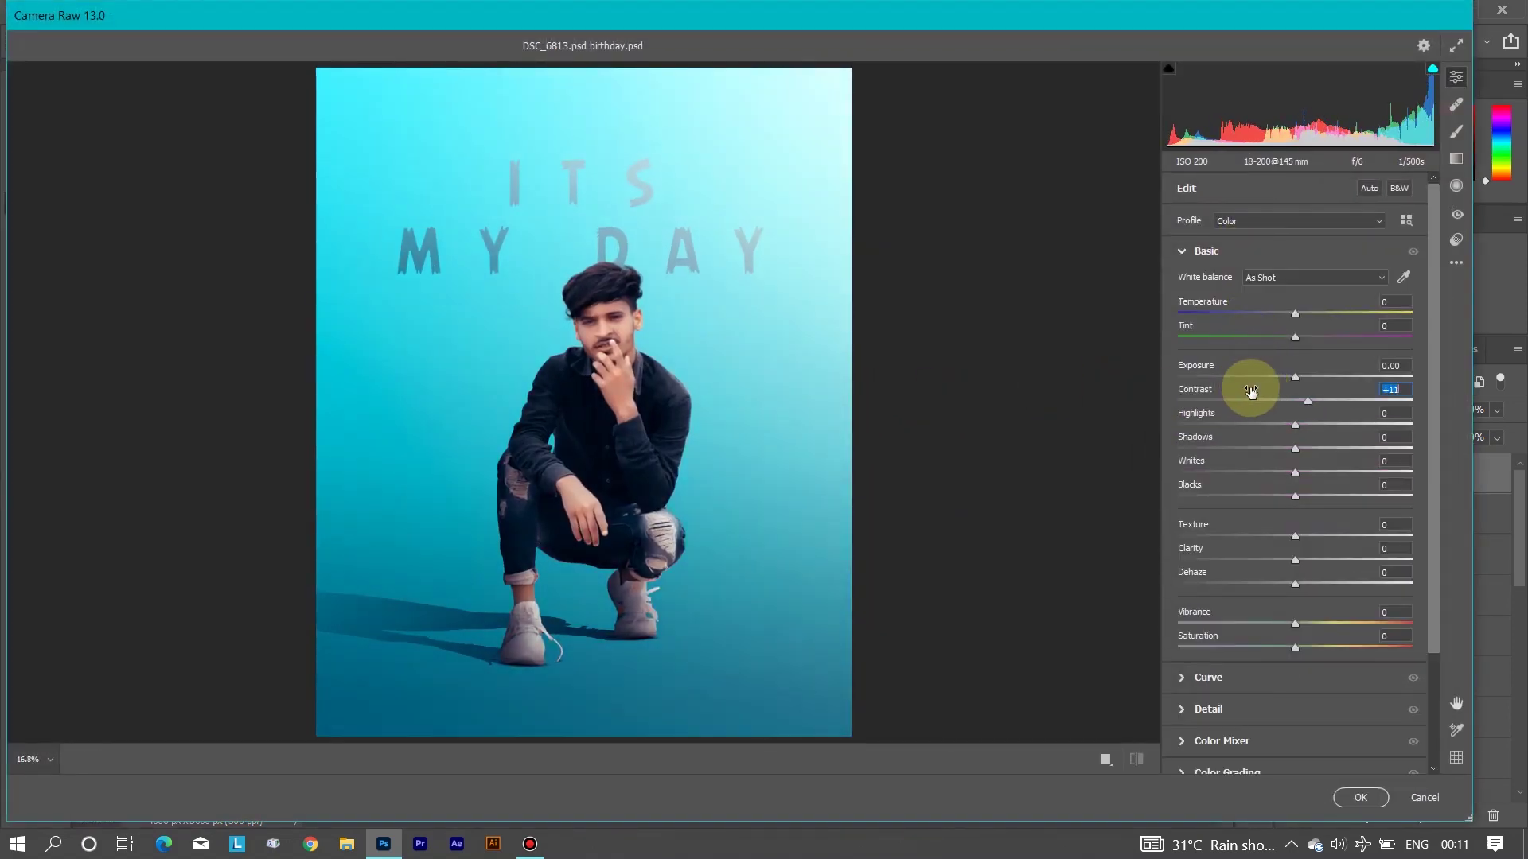
scroll(1248, 460, "down", 2)
left_click(1217, 599)
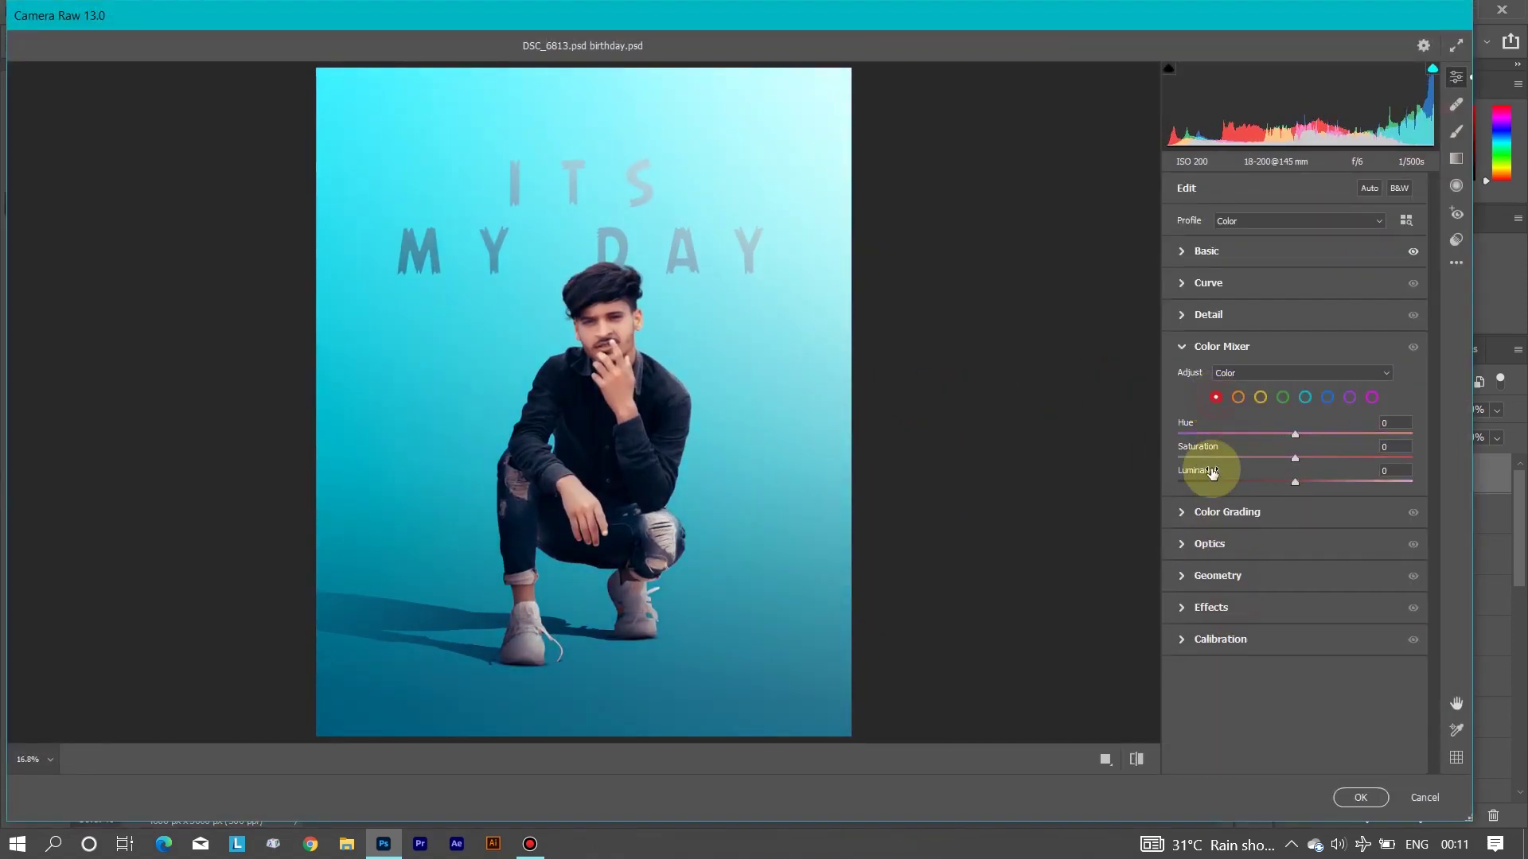
left_click_drag(1217, 447, 1224, 472)
left_click(1243, 399)
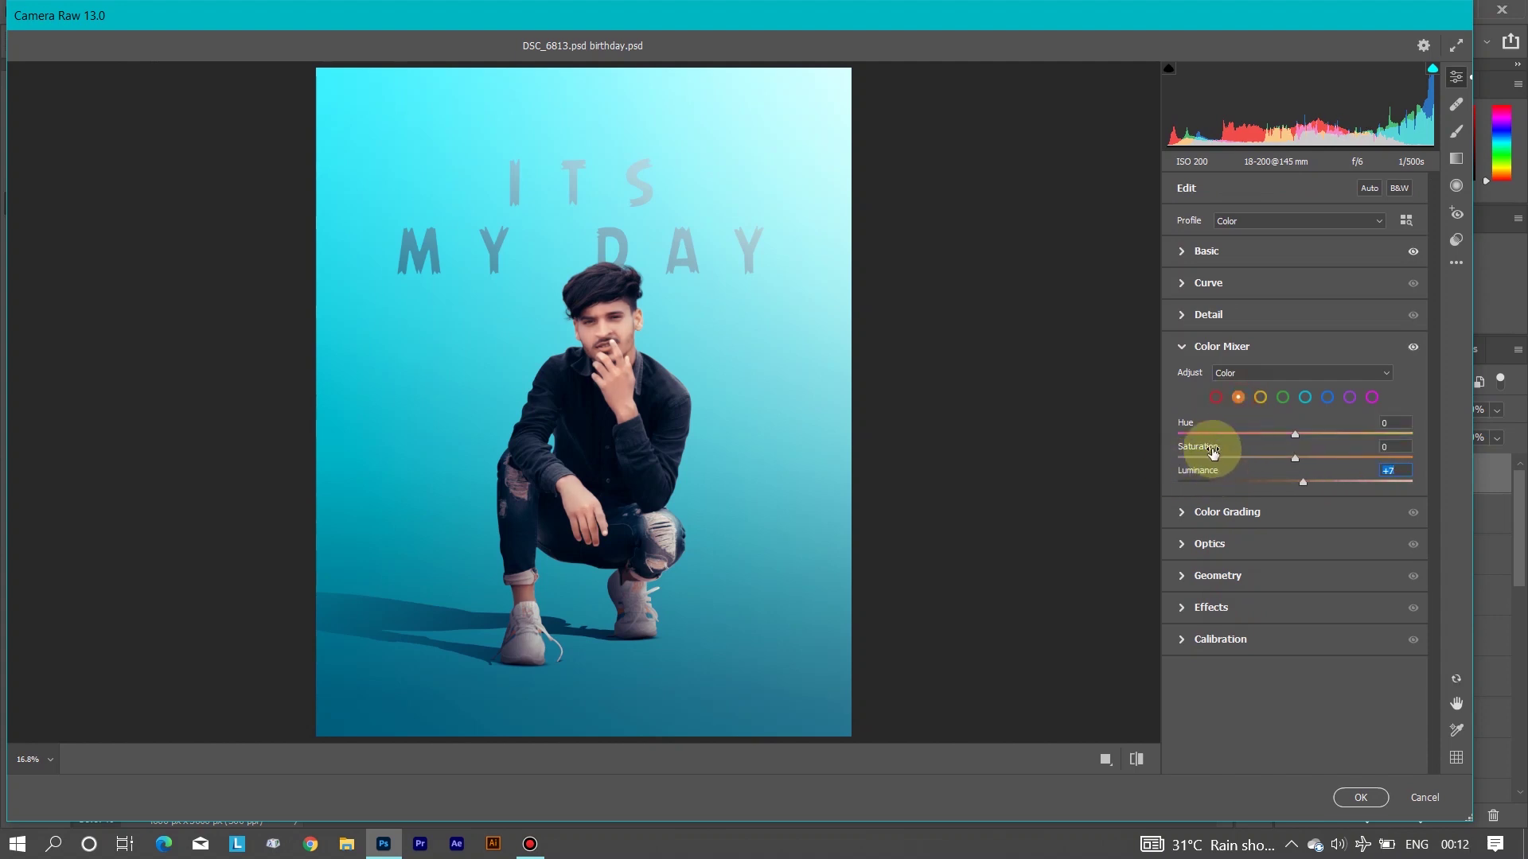
left_click(1327, 397)
left_click_drag(1297, 422, 1140, 439)
left_click_drag(1194, 435, 1060, 448)
left_click_drag(1194, 458, 1024, 437)
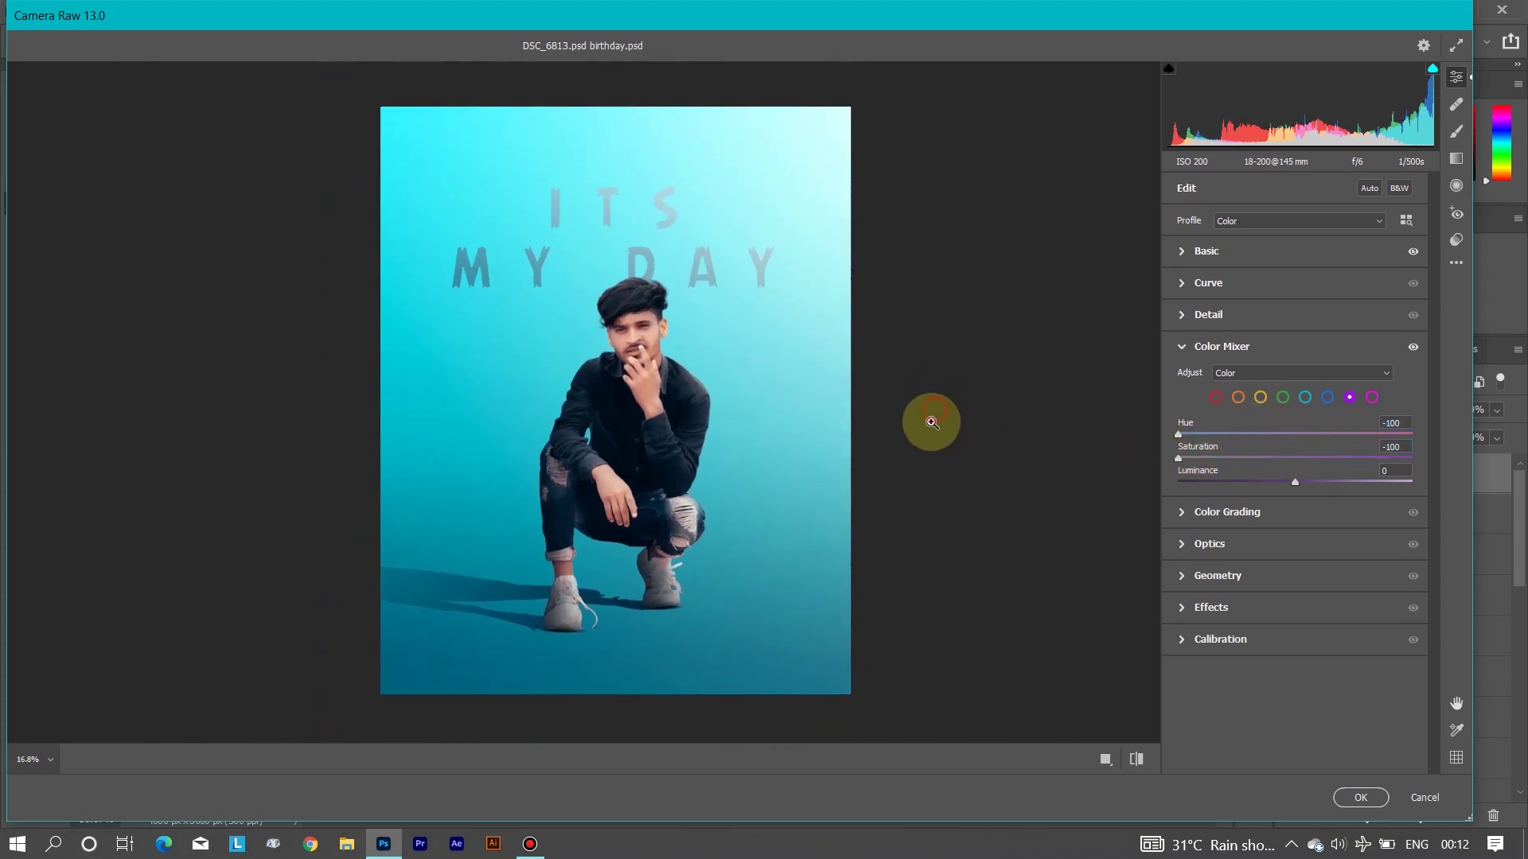
Compare the zoomed face and the whole poster in the Camera Raw preview
left_click(604, 318)
left_click(1217, 315)
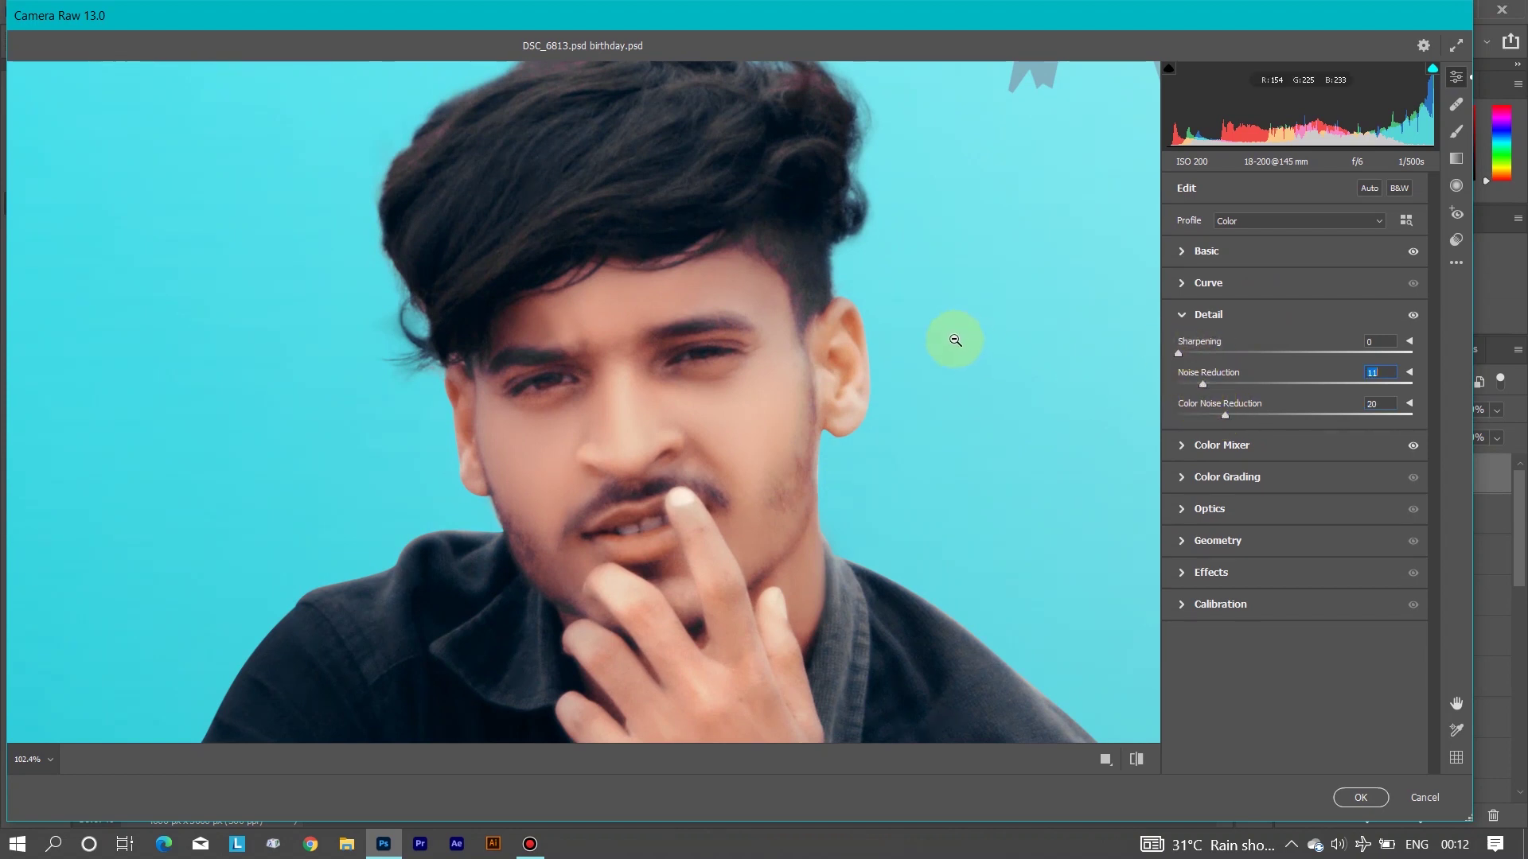
left_click(1305, 446)
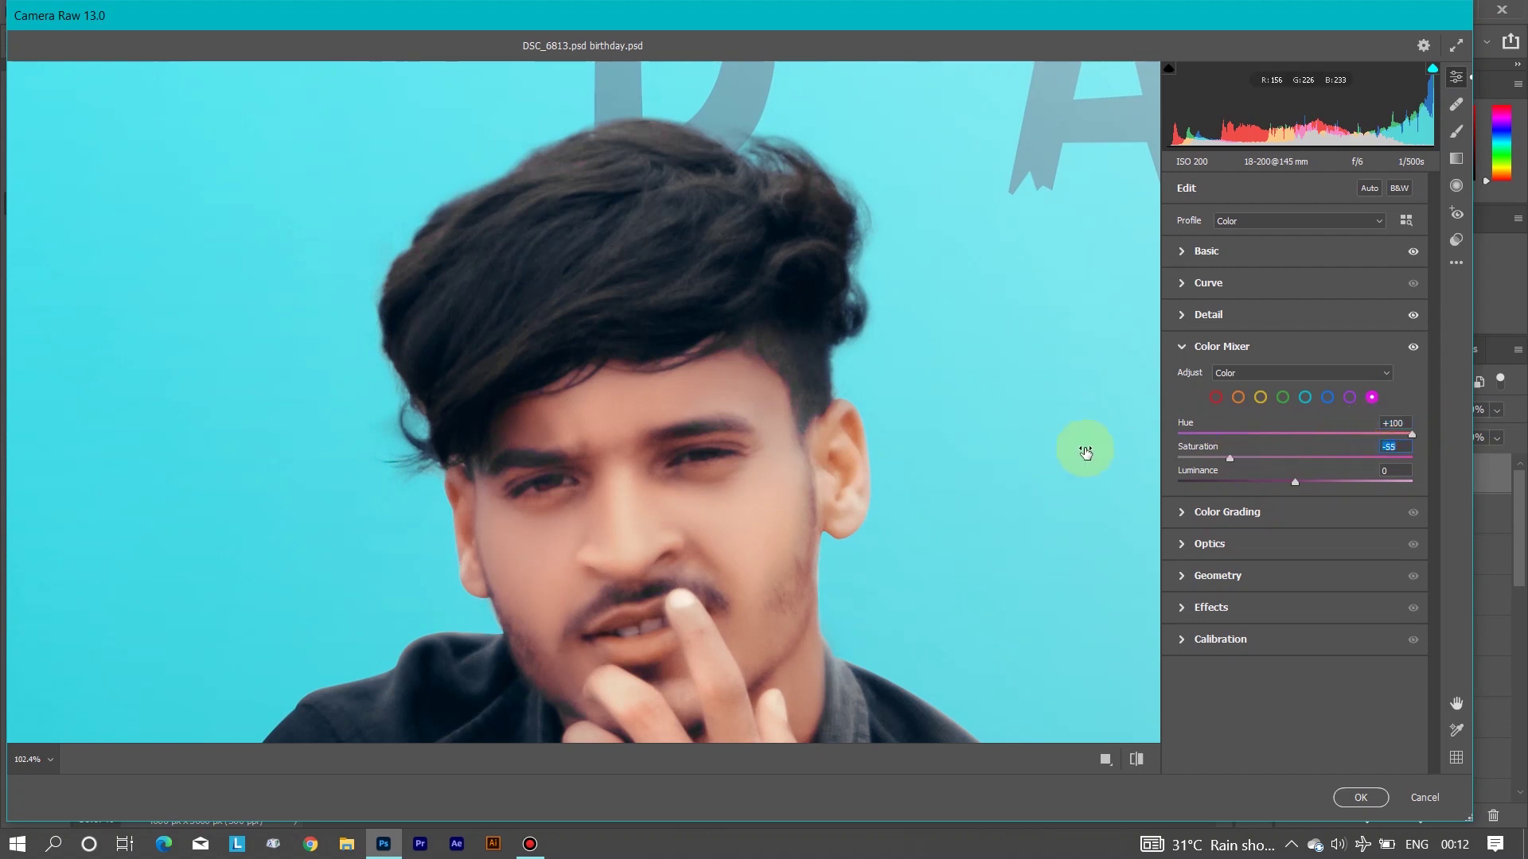
left_click(870, 443)
left_click(744, 403)
Set Contrast +7 and Clarity +11, then Sharpening 21 and Noise Reduction 11
left_click(1248, 251)
left_click_drag(1218, 389, 1226, 387)
left_click(1135, 412)
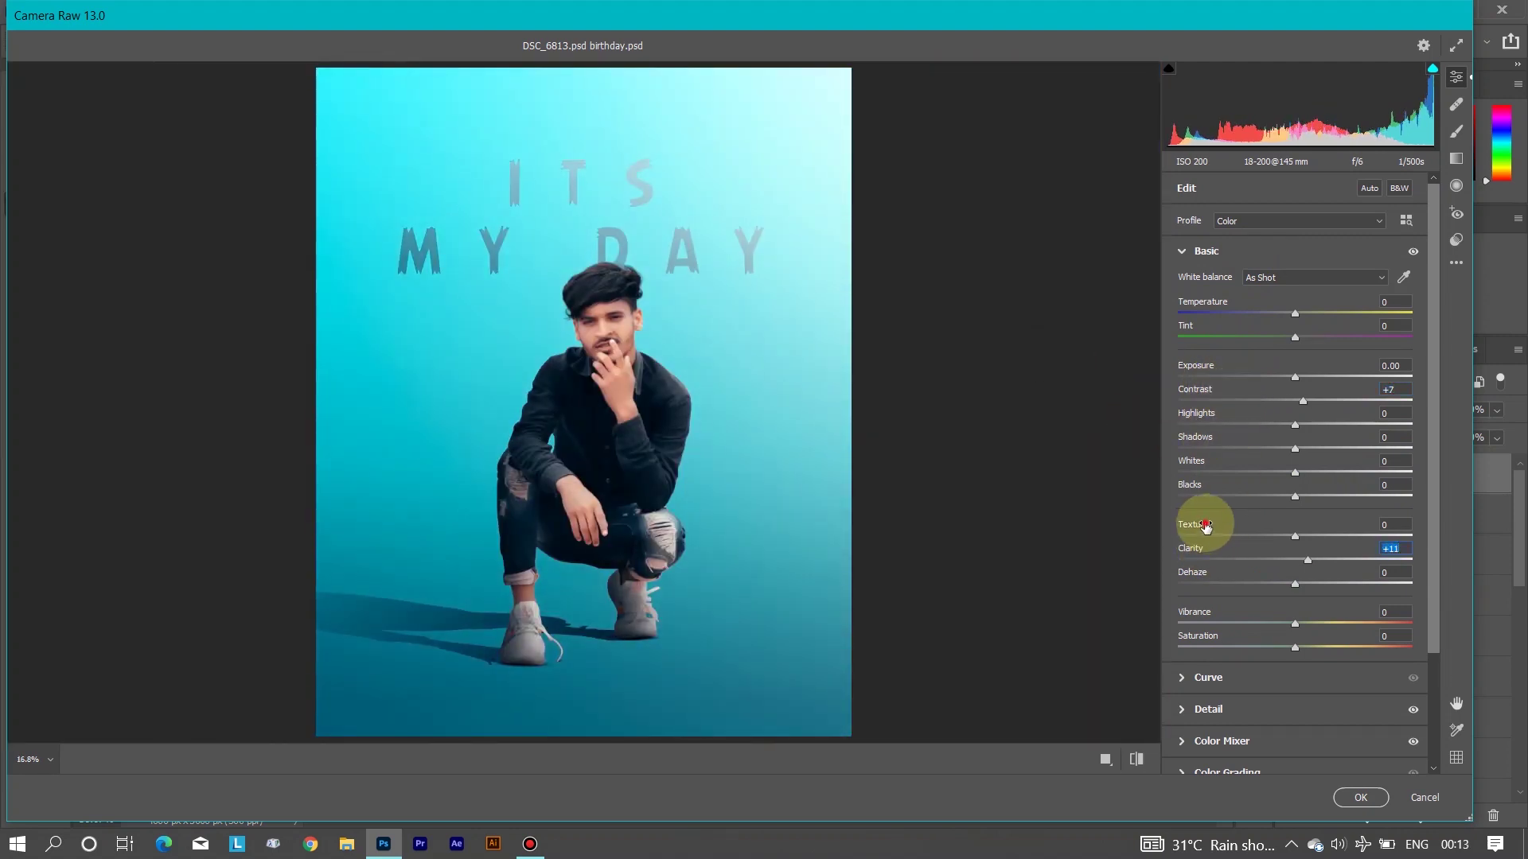
left_click_drag(573, 299, 913, 419)
scroll(1235, 613, "down", 3)
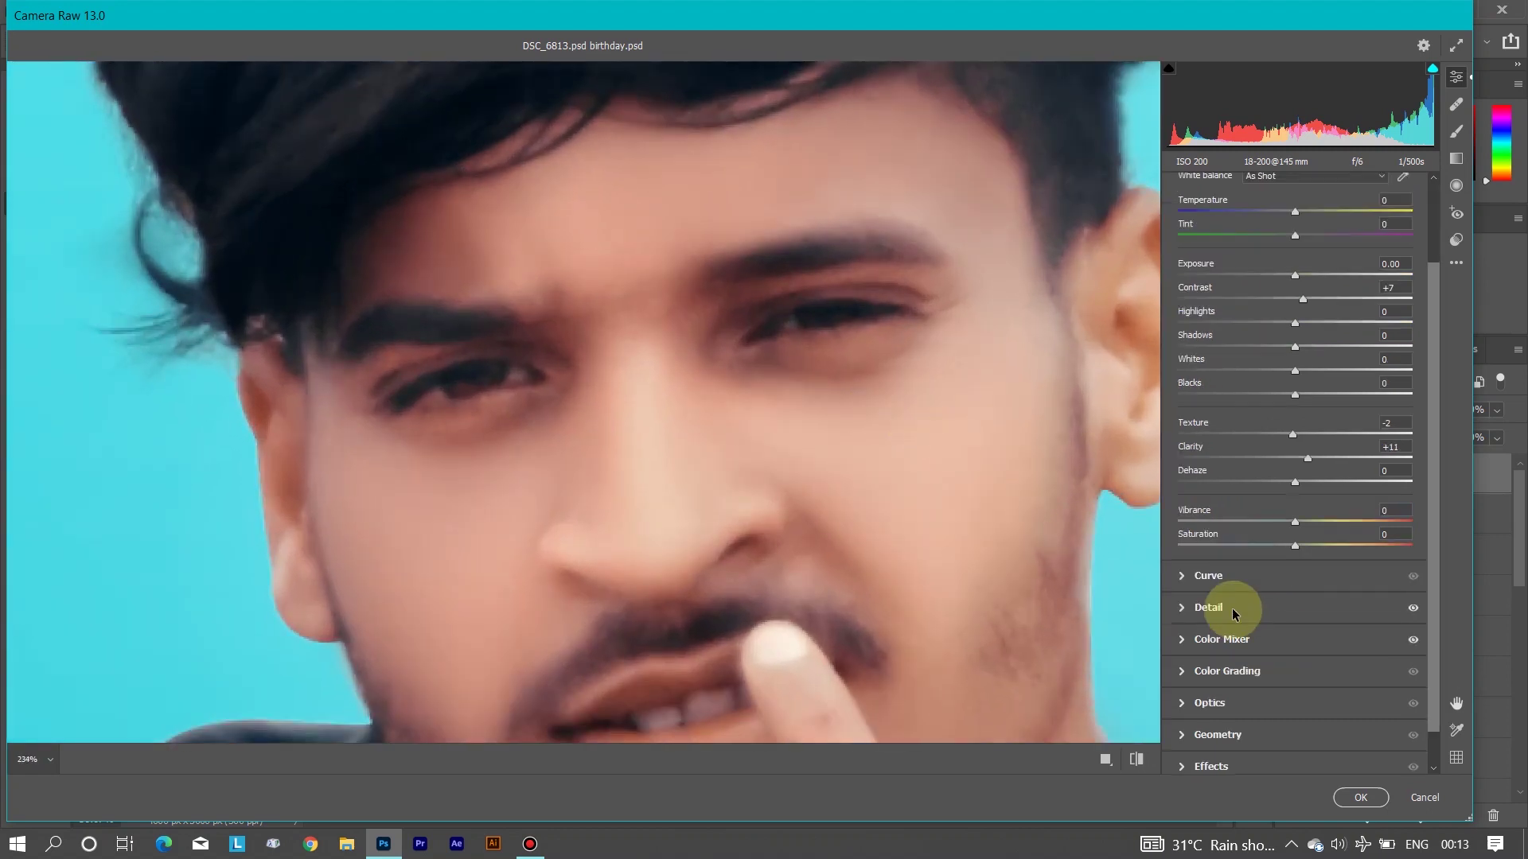
left_click(1240, 609)
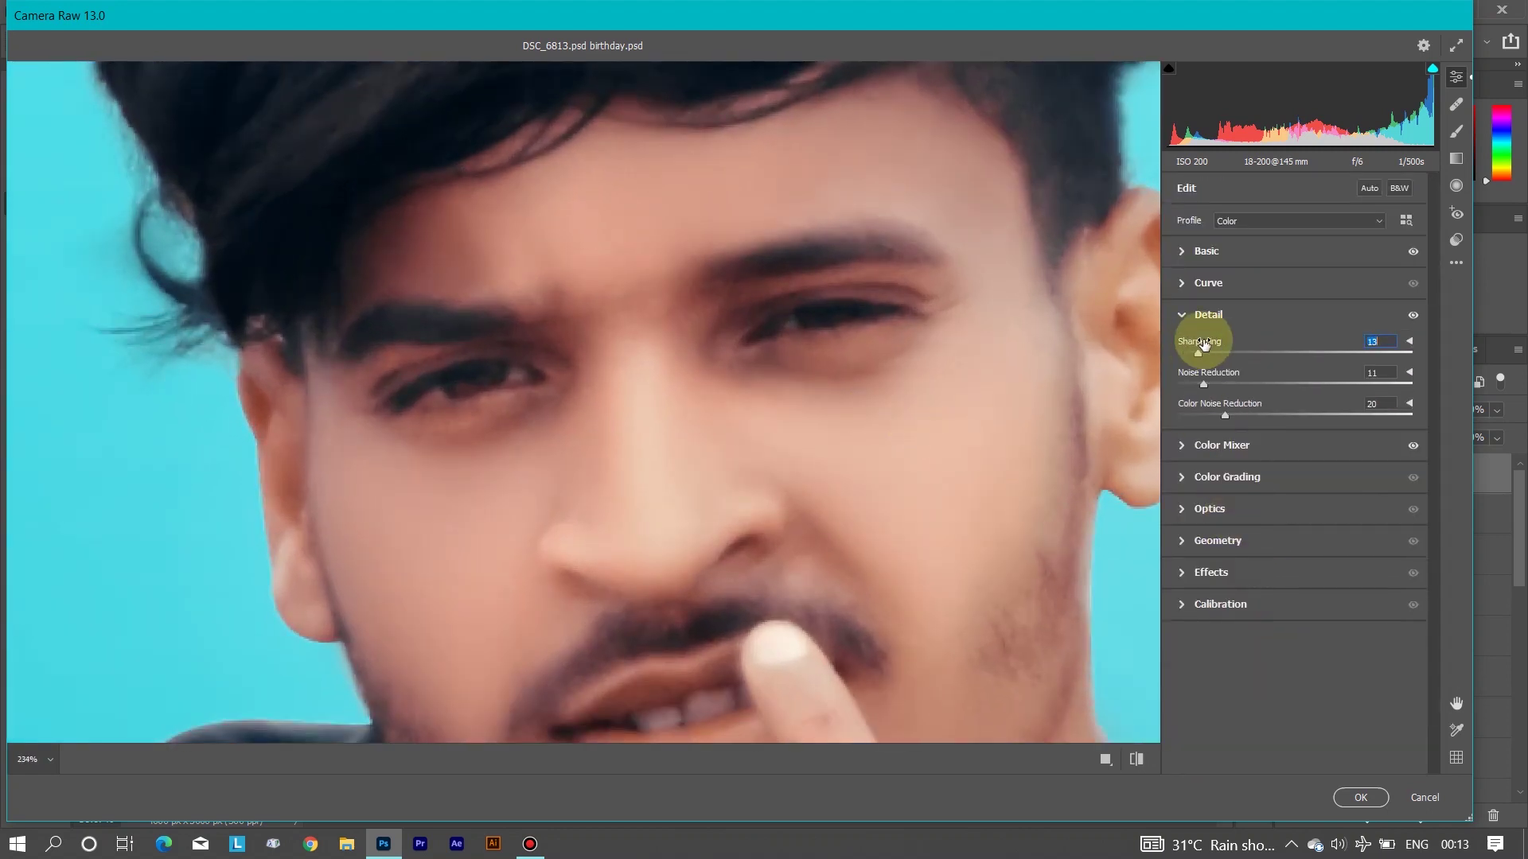
left_click(965, 379)
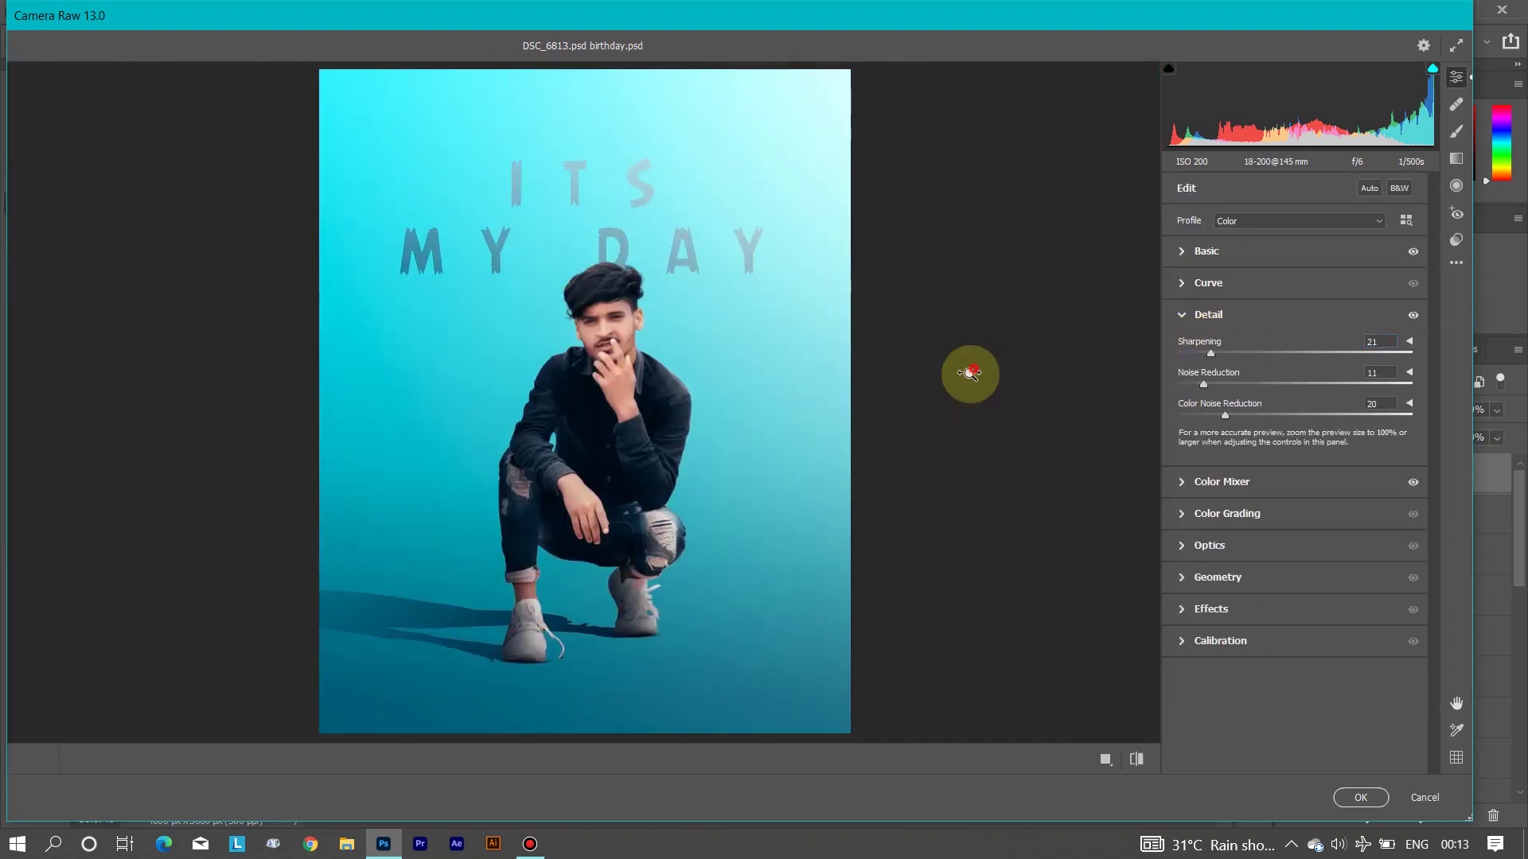
Tint shadows toward cyan, slightly tint highlights and warm the midtones in Color Grading
left_click(1213, 518)
left_click_drag(1249, 621, 935, 652)
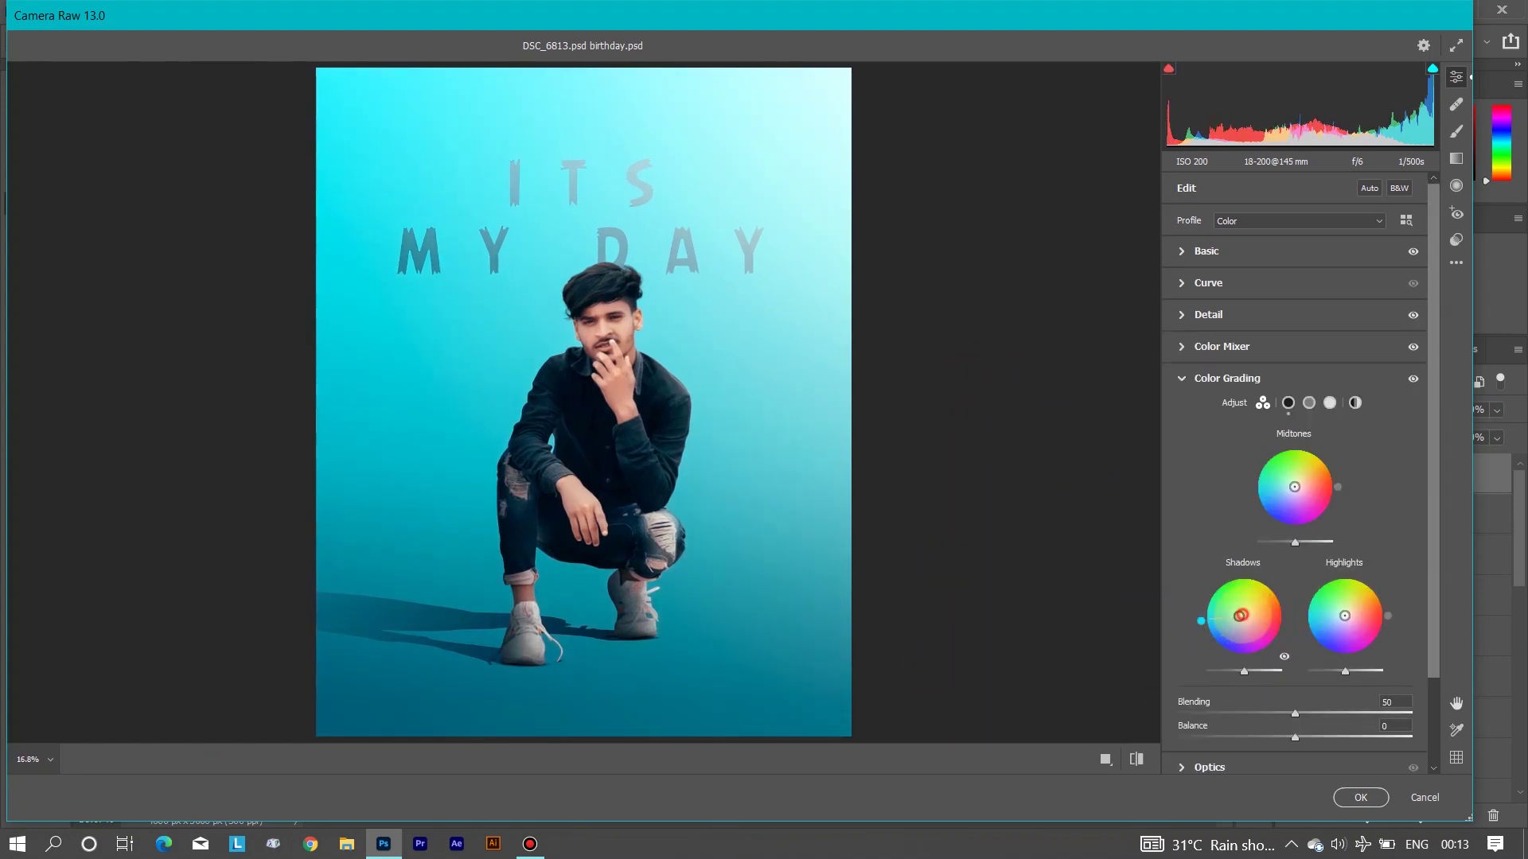
left_click_drag(1345, 615, 1348, 616)
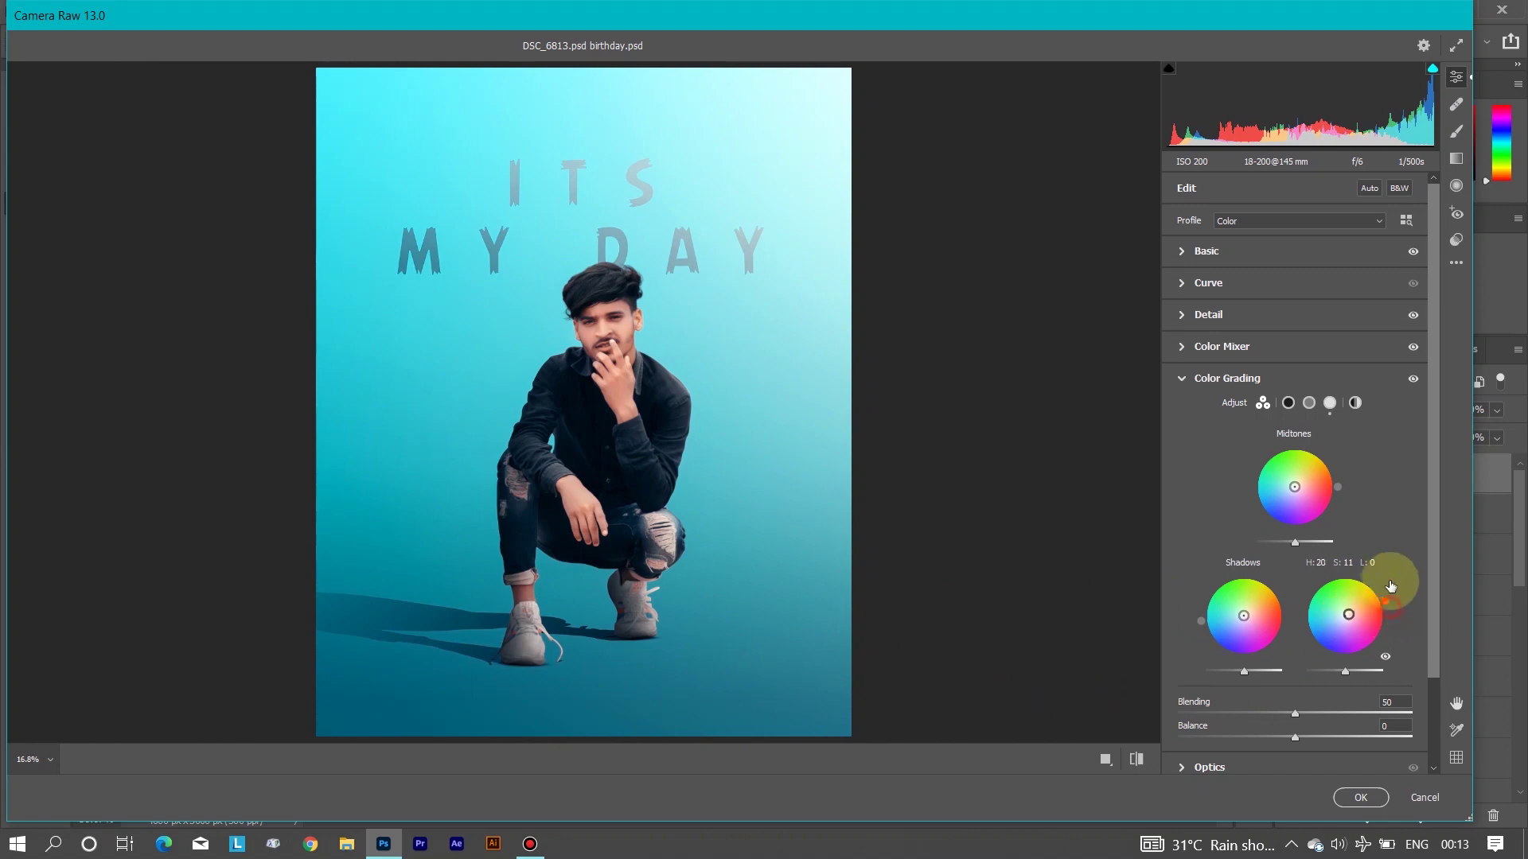
left_click_drag(1296, 493, 1304, 487)
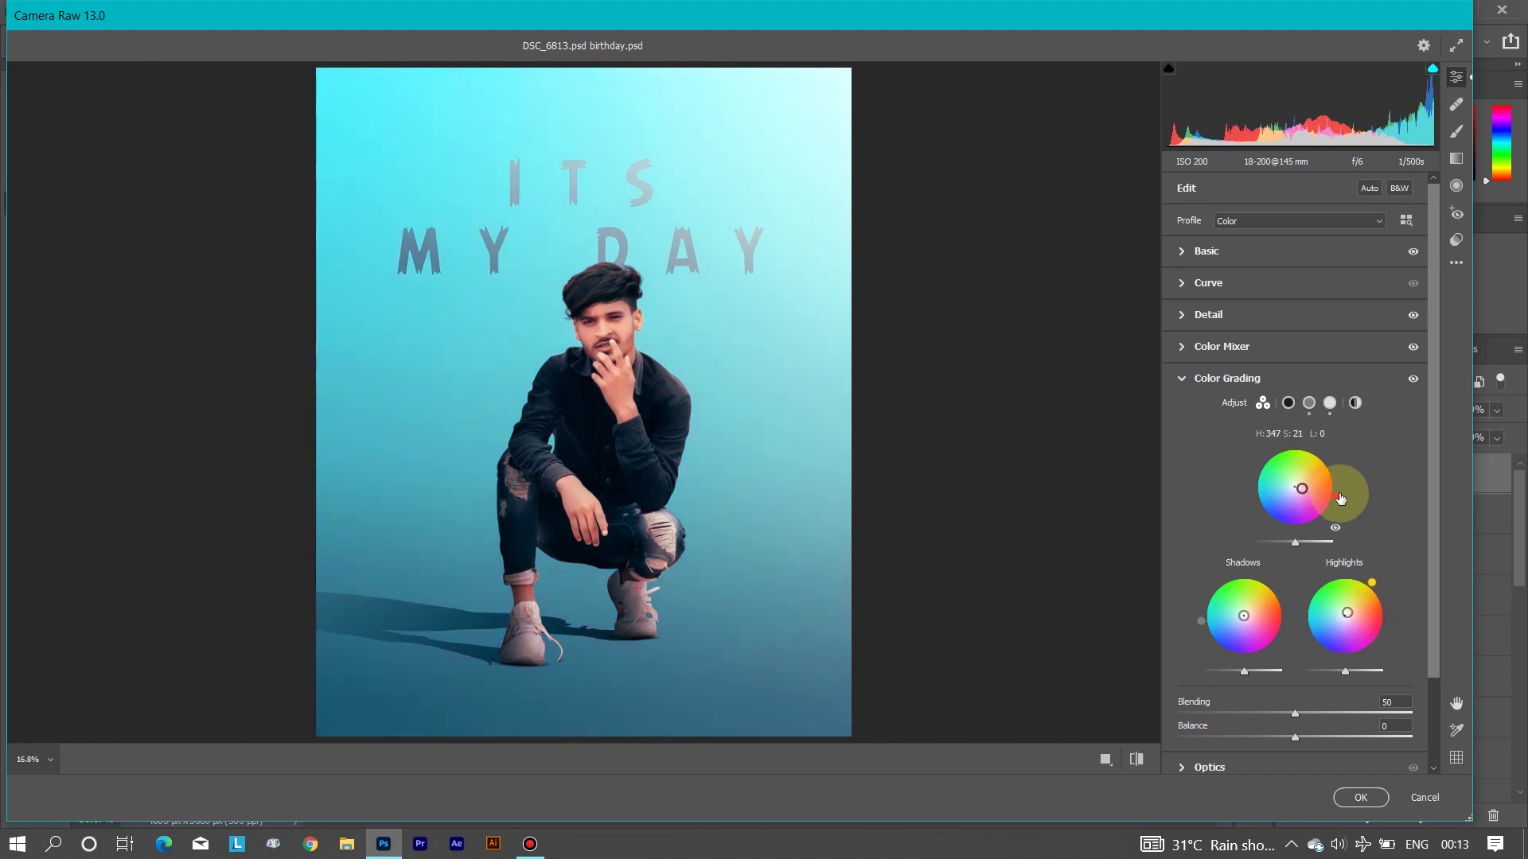
left_click_drag(1350, 426, 1197, 501)
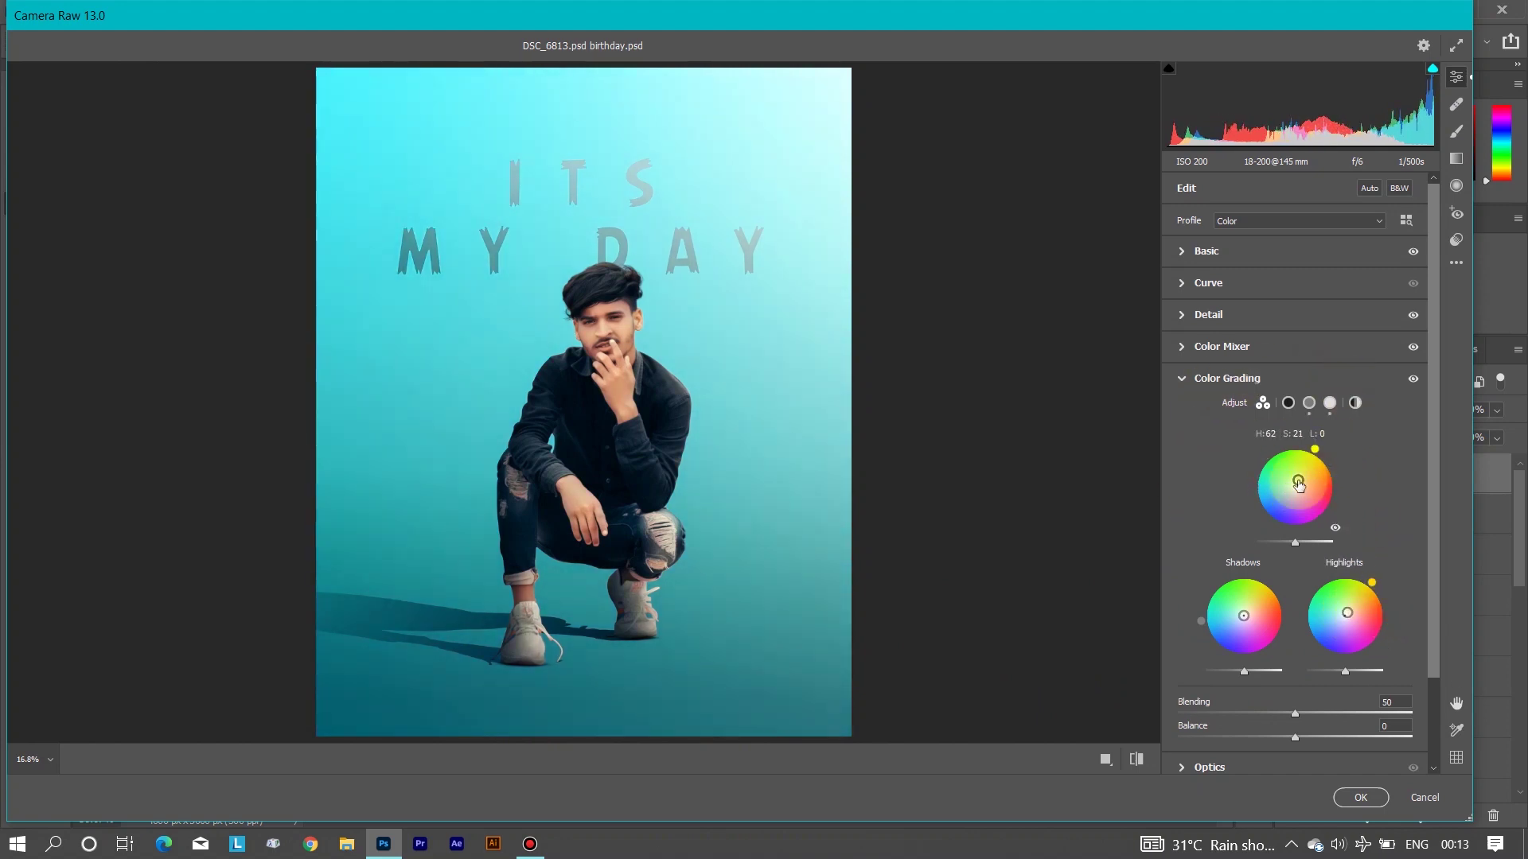
left_click(1225, 348)
Raise Calibration Blue Primary saturation to +20 and check the shoes up close
left_click(1245, 639)
mouse_move(1207, 748)
left_mouse_down()
mouse_move(1239, 748)
mouse_move(1223, 748)
left_mouse_up()
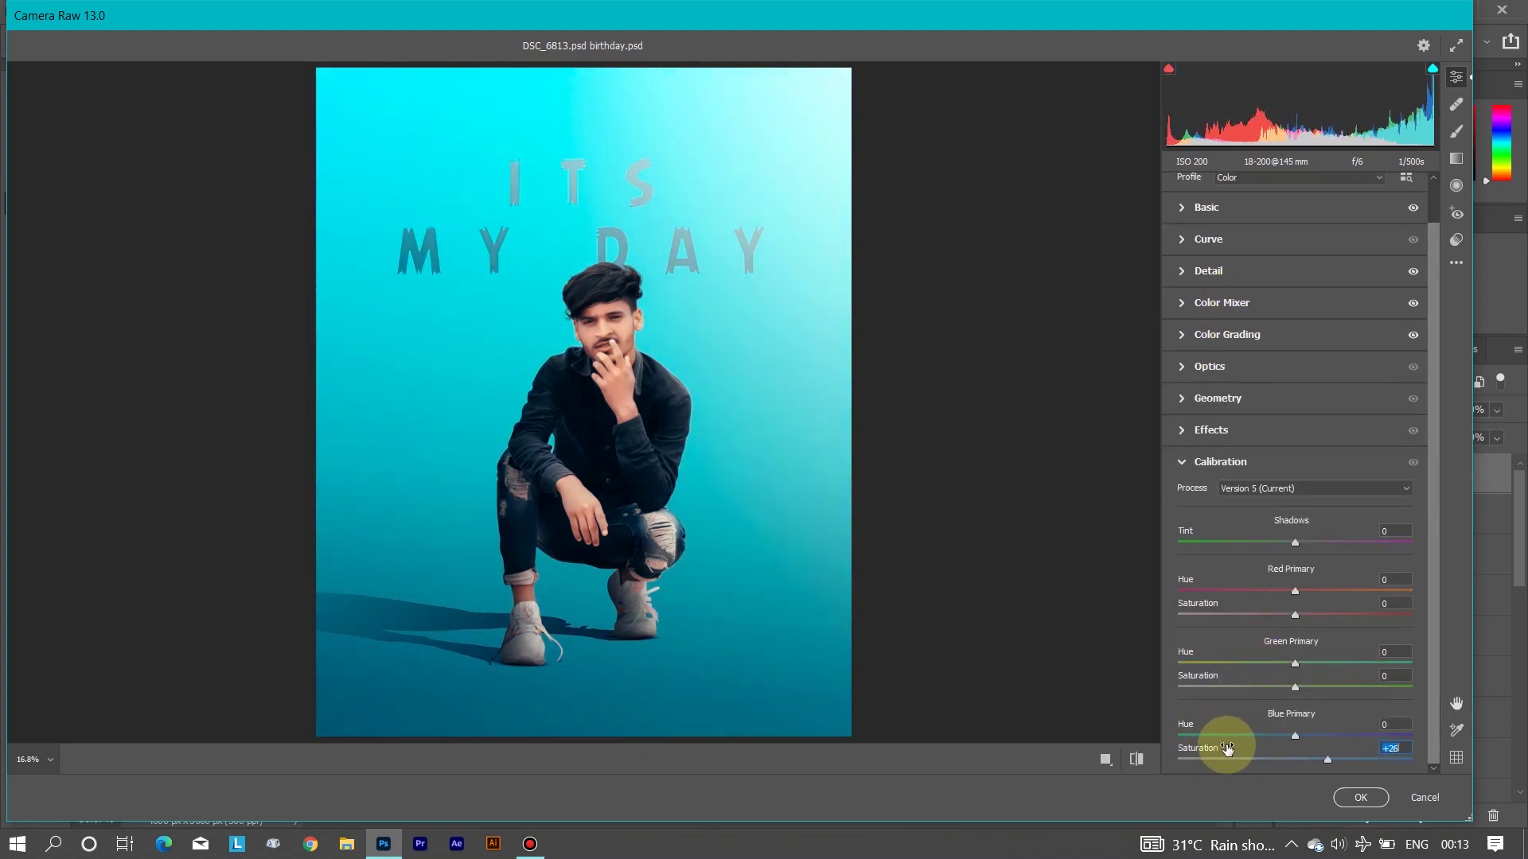
left_click(627, 676)
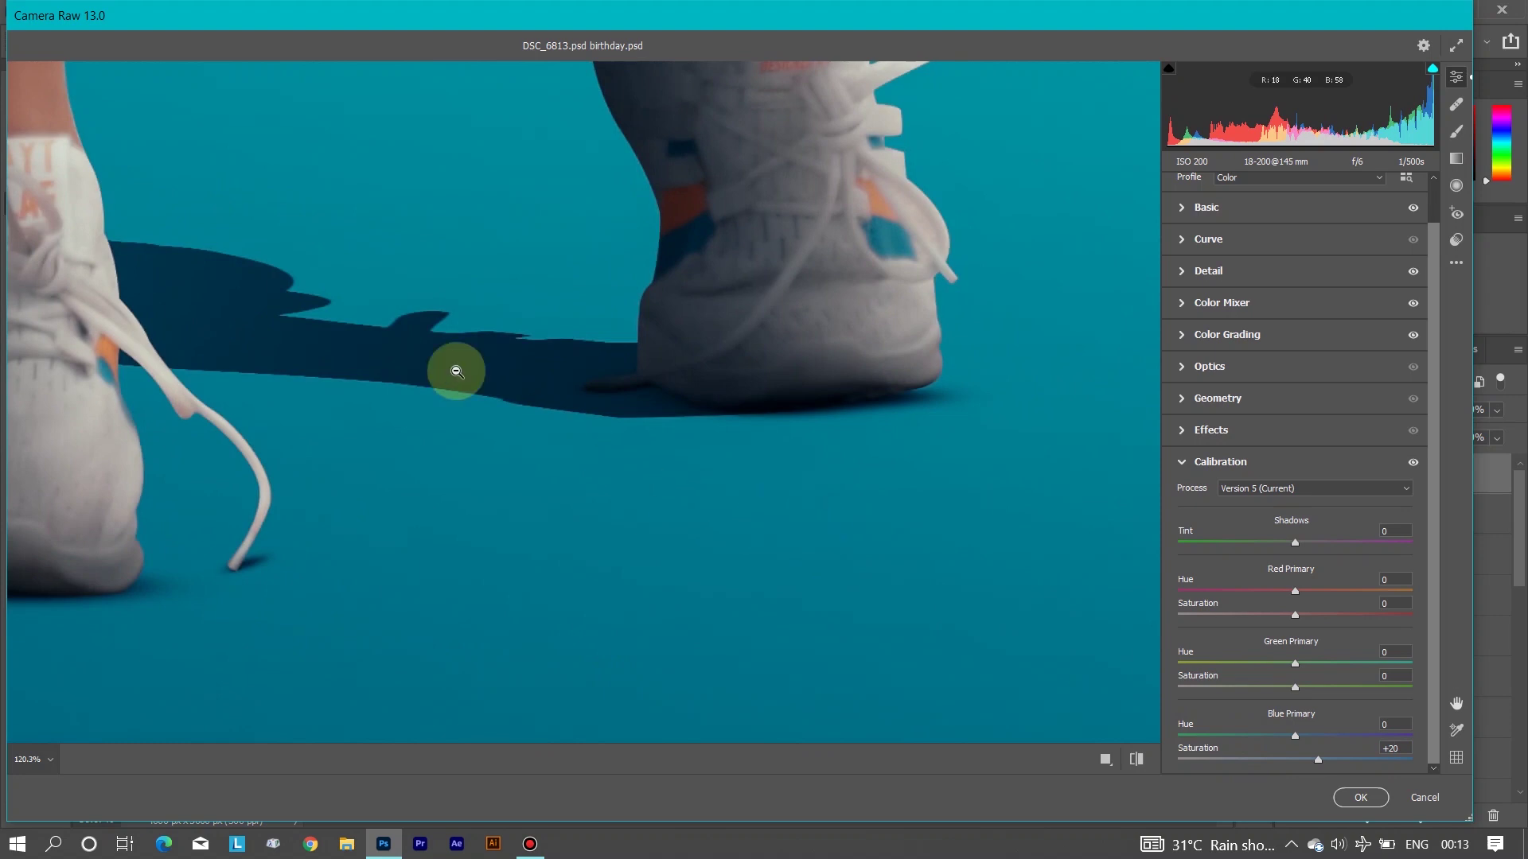
left_click_drag(454, 369, 569, 386)
left_click(540, 426)
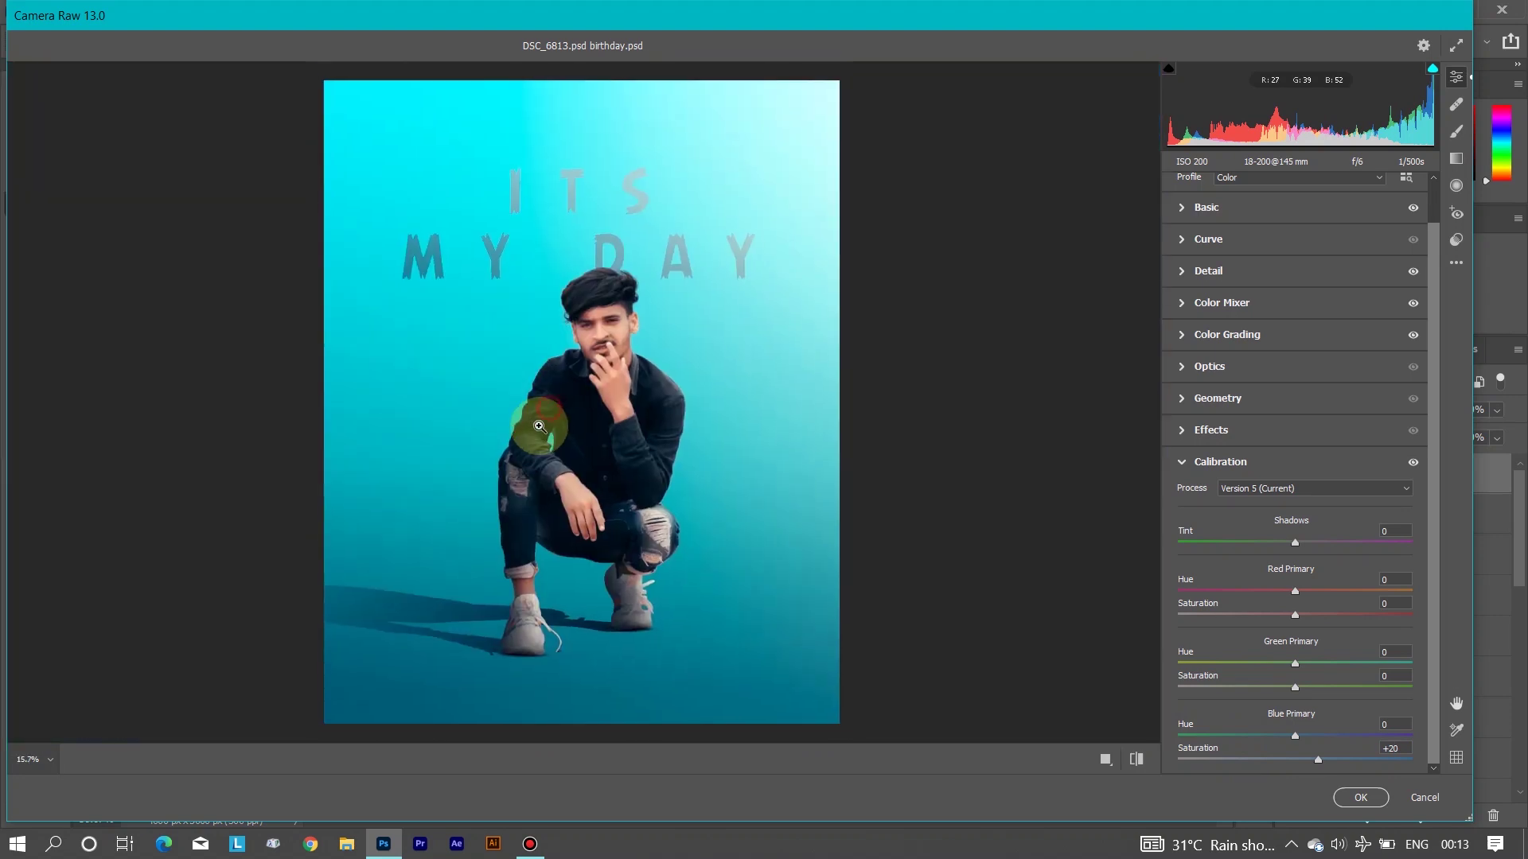
Add Grain 12 and Vignetting -16, and draw a graduated filter up from the bottom
left_click(1241, 430)
left_click(1206, 514)
left_click_drag(1200, 532, 1193, 538)
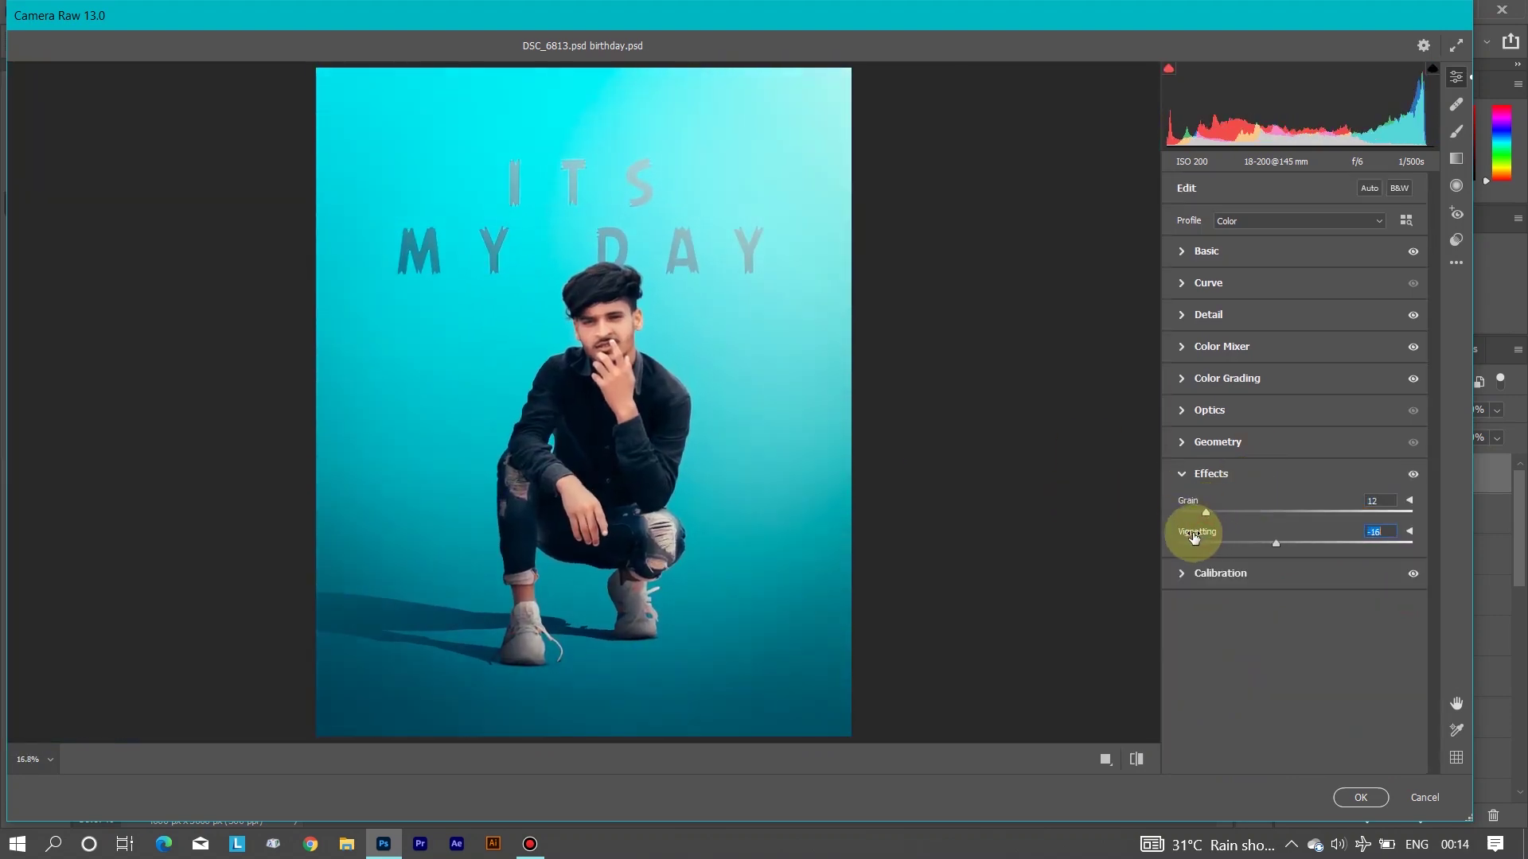
left_click(1457, 158)
mouse_move(533, 739)
left_mouse_down()
mouse_move(535, 600)
mouse_move(576, 480)
left_mouse_up()
Reset the bottom filter's temperature to 0 and ease its exposure to -0.10
double_click(1353, 319)
left_click(1279, 383)
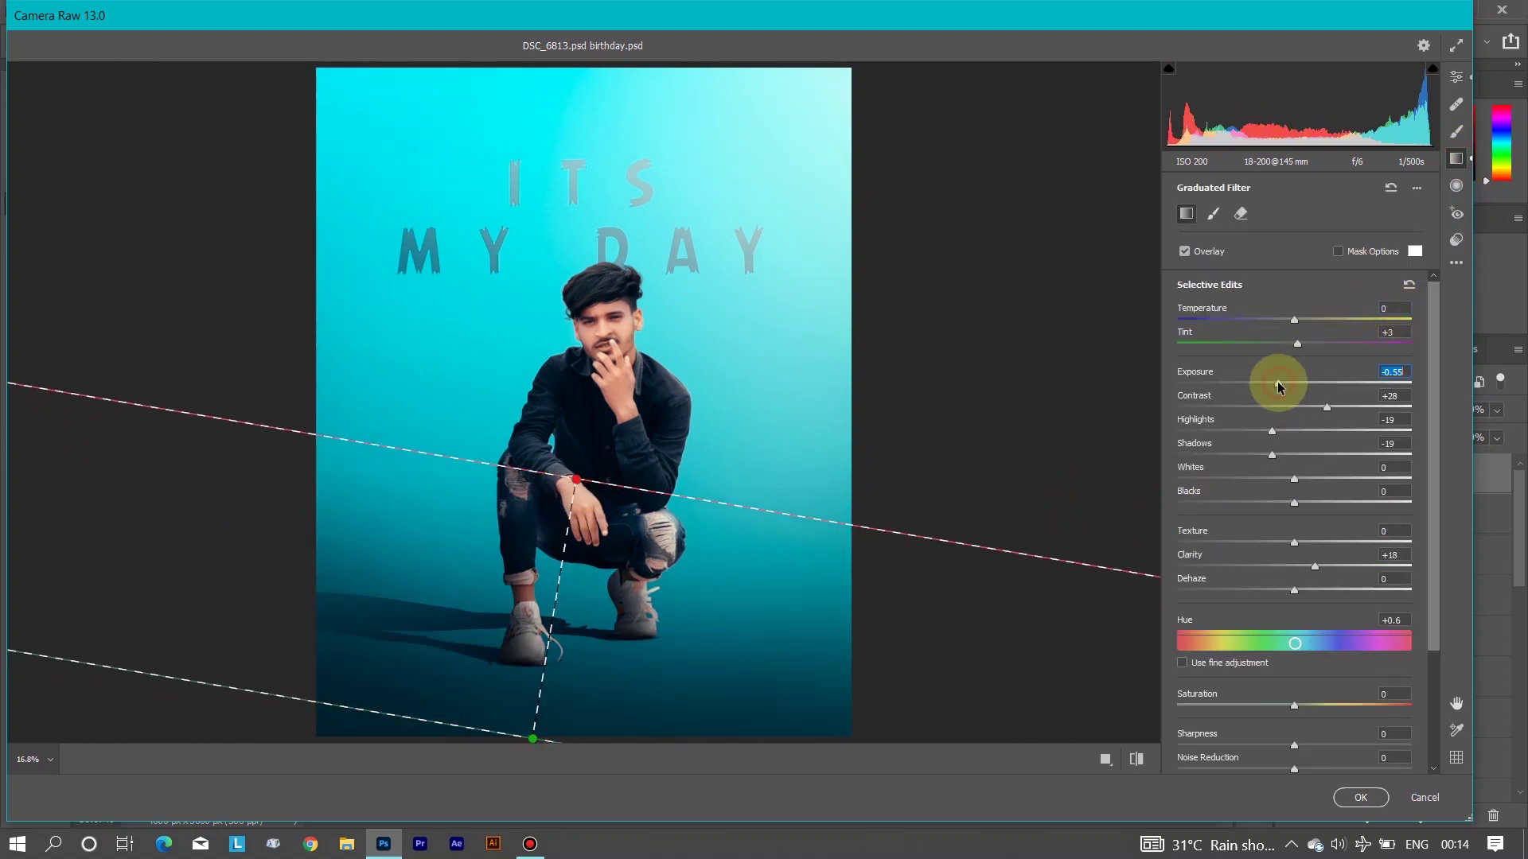
left_click_drag(1279, 386, 1291, 385)
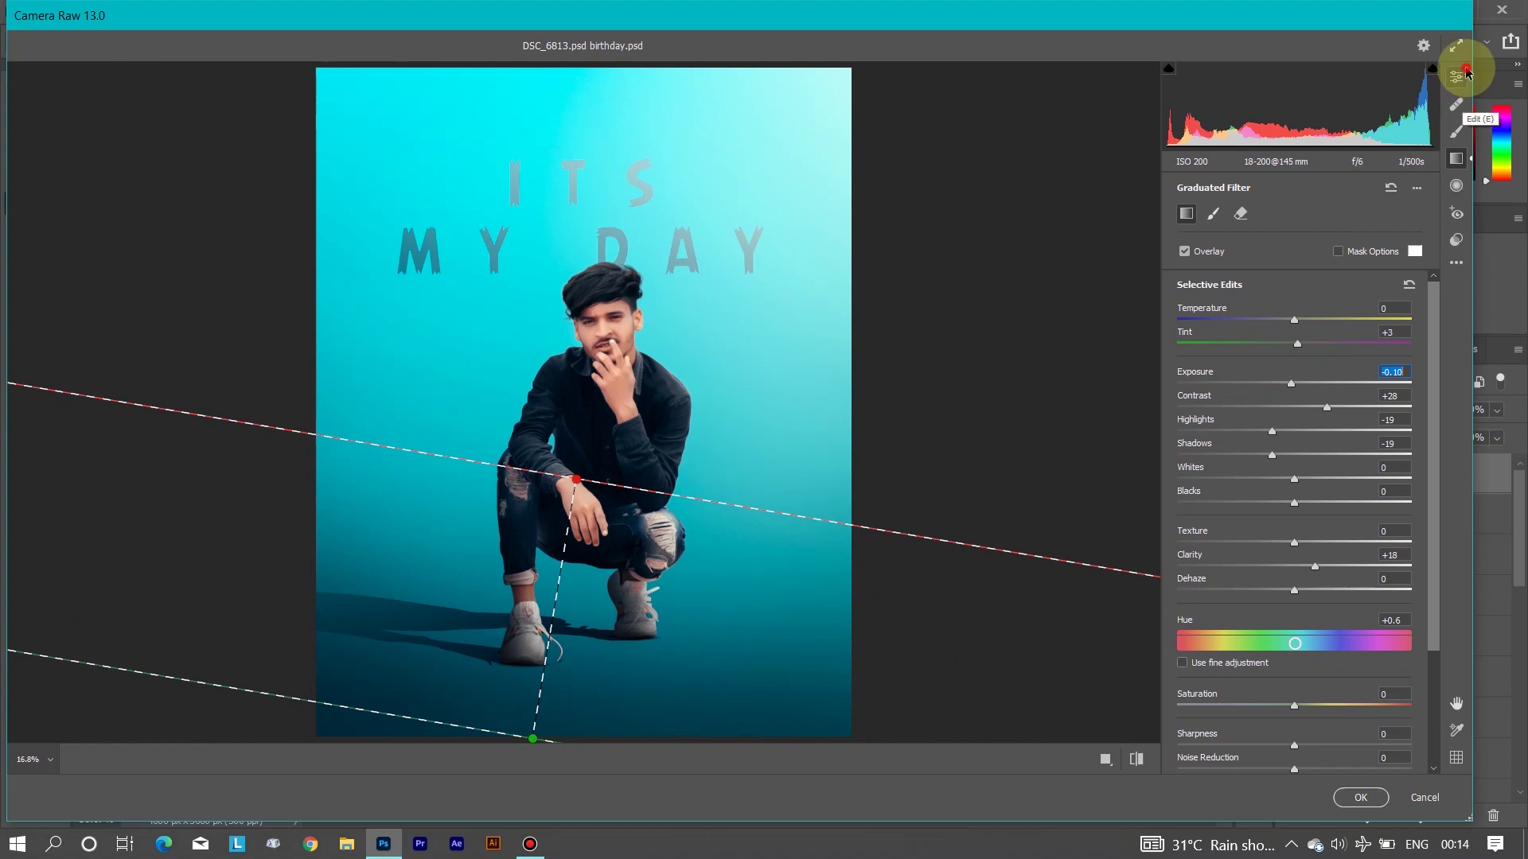
left_click(1456, 76)
Add a diagonal lower-left graduated filter at Exposure -0.15 and apply the Camera Raw edits
left_click(1456, 158)
mouse_move(90, 324)
left_mouse_down()
mouse_move(367, 583)
mouse_move(338, 562)
left_mouse_up()
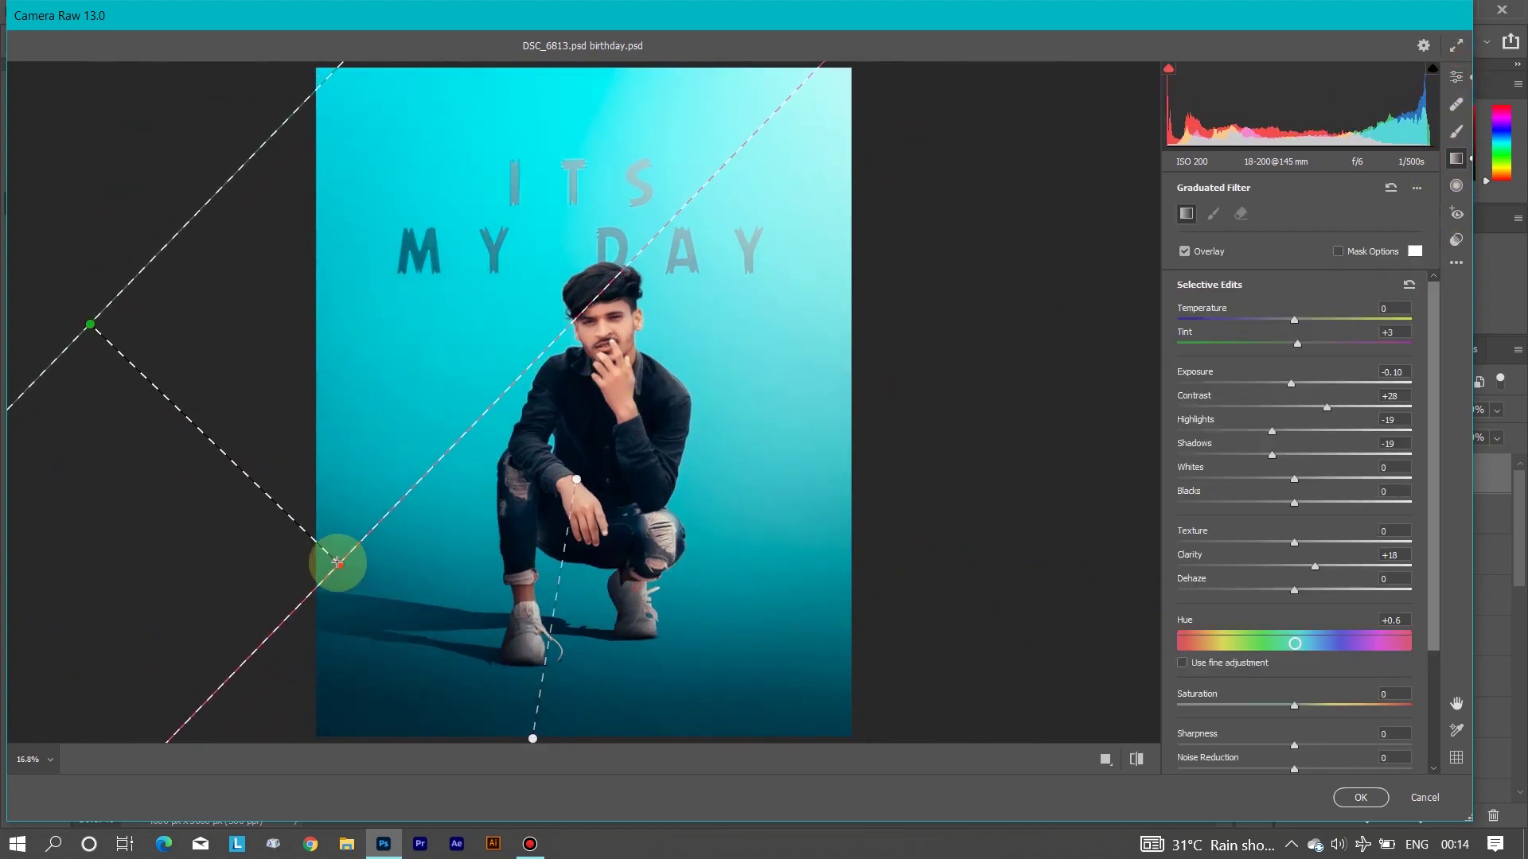
left_click_drag(1198, 374, 1191, 374)
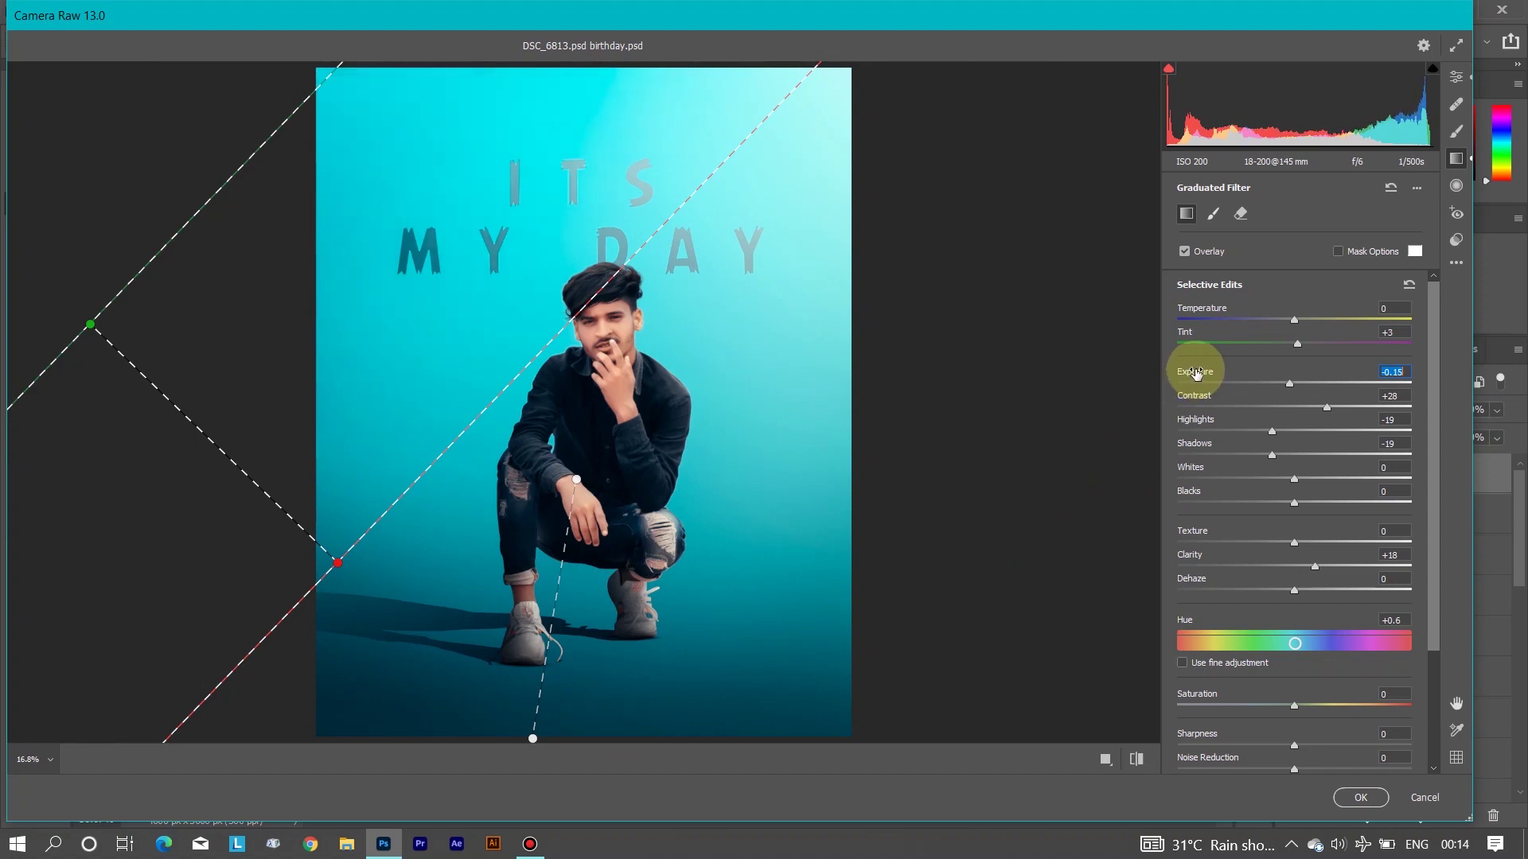
left_click(1456, 76)
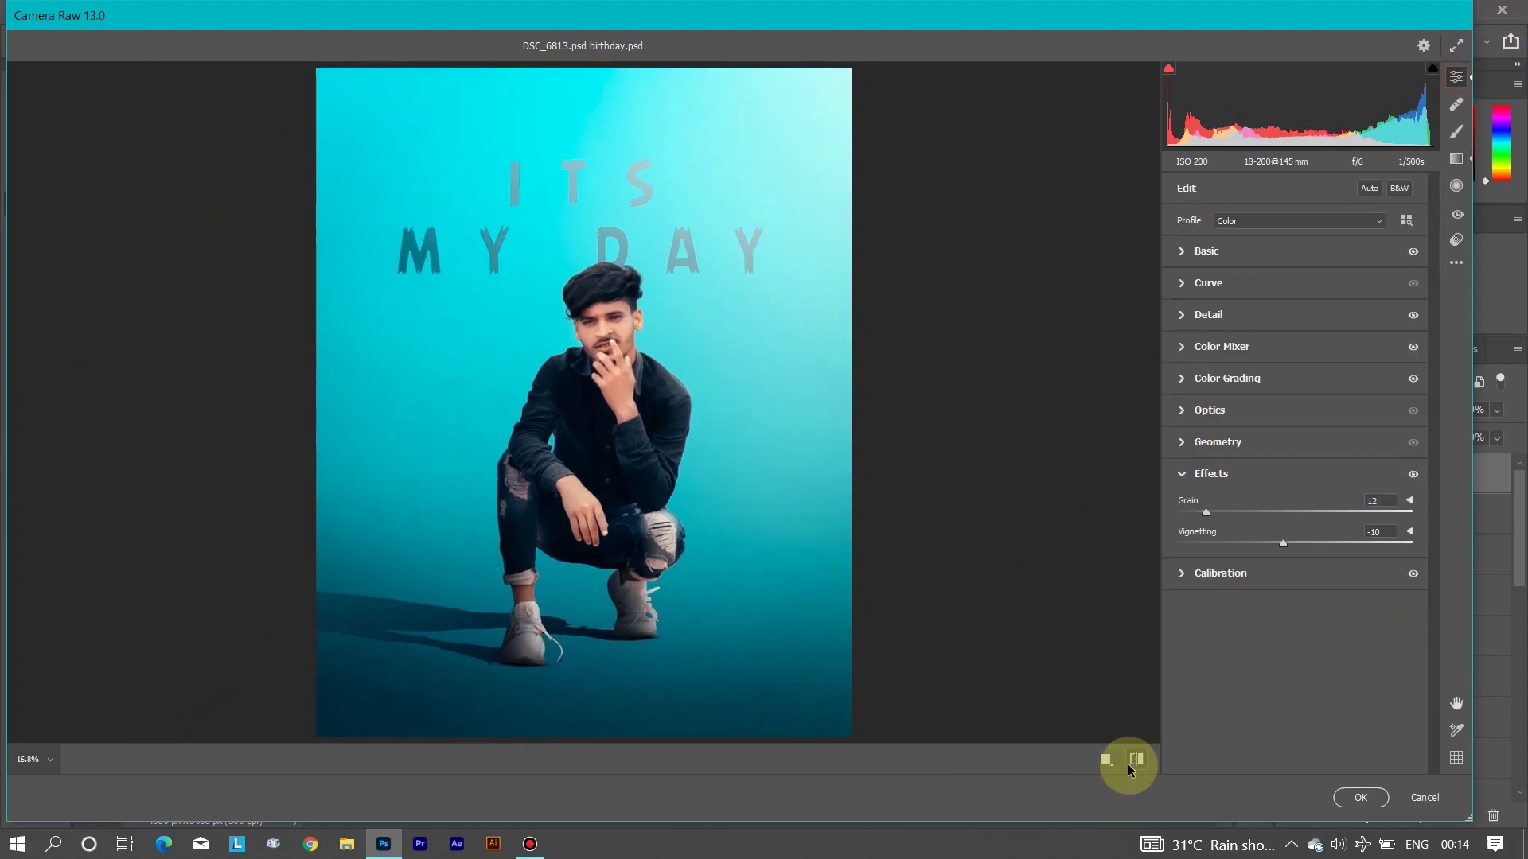
left_click(1349, 796)
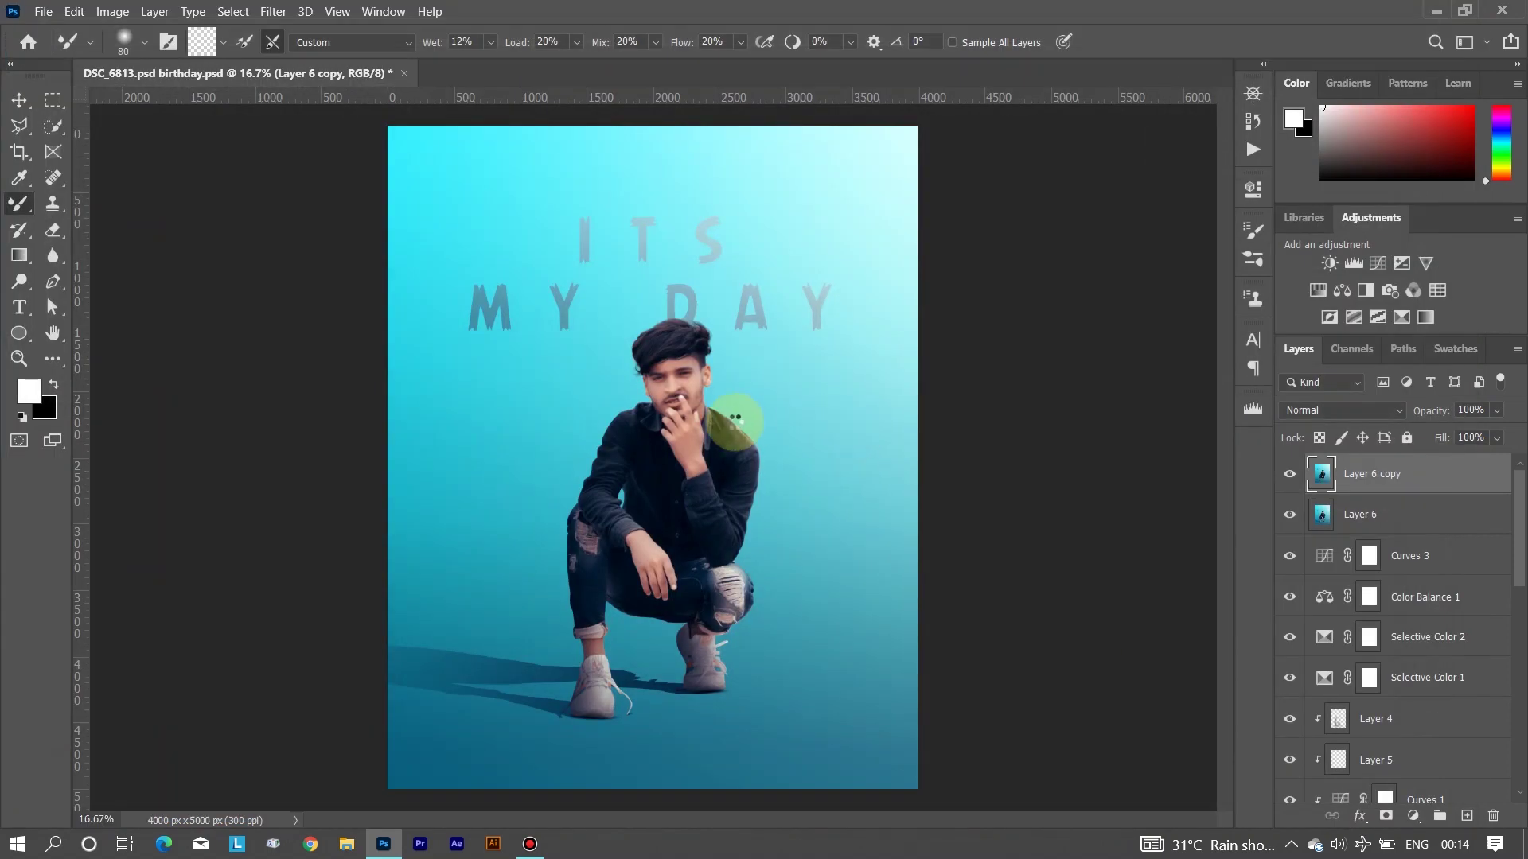
left_click(19, 359)
Zoom into the shoe shadow and blur its lower and top edges
left_click_drag(673, 712, 786, 628)
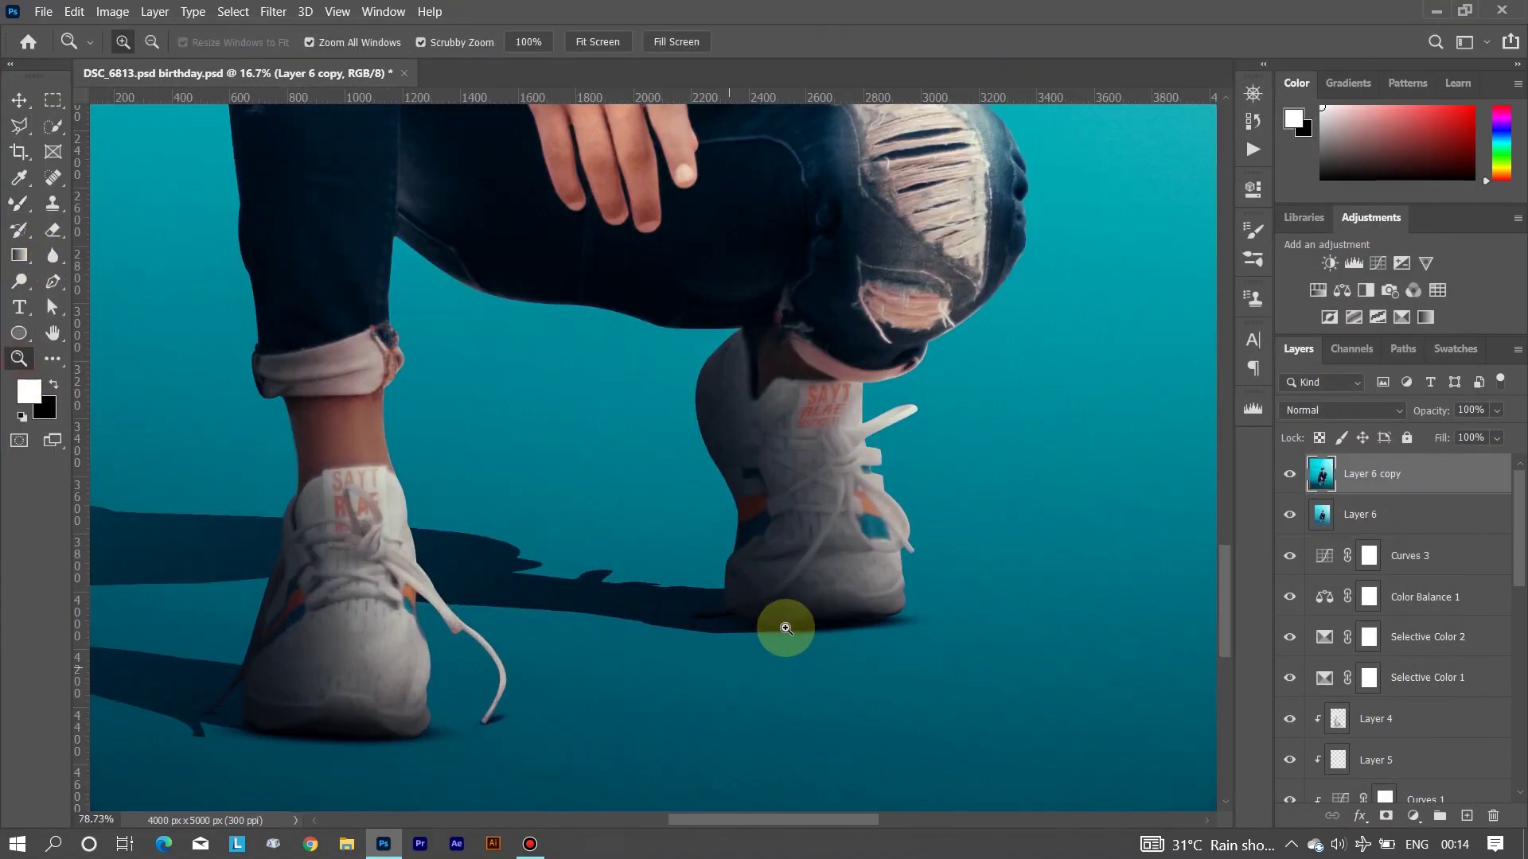
left_click(785, 629)
left_click(665, 533)
left_click(53, 254)
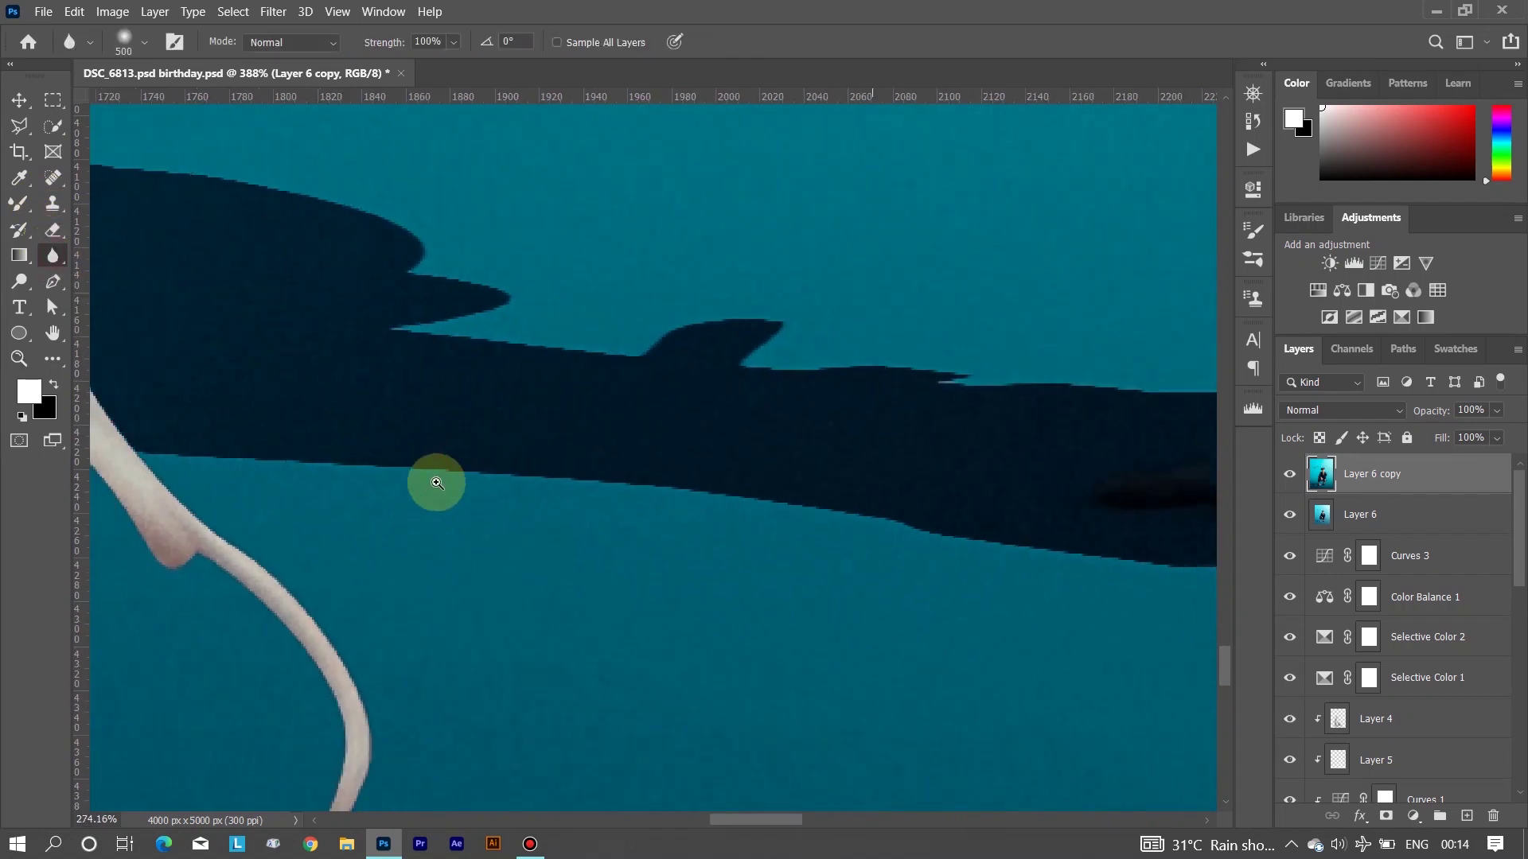
left_click_drag(215, 453, 1042, 539)
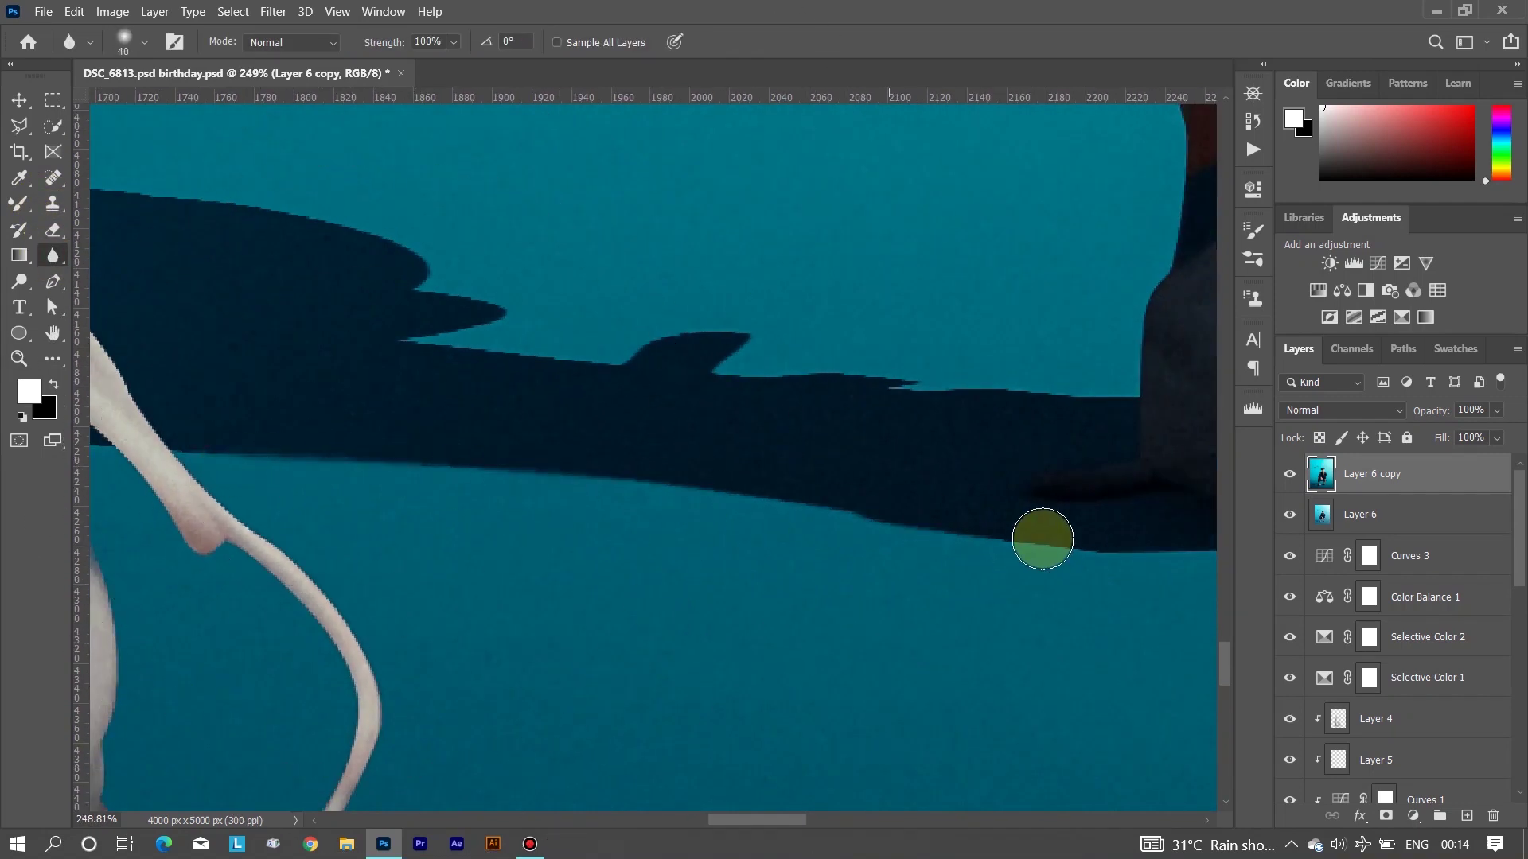
left_click_drag(135, 187, 704, 352)
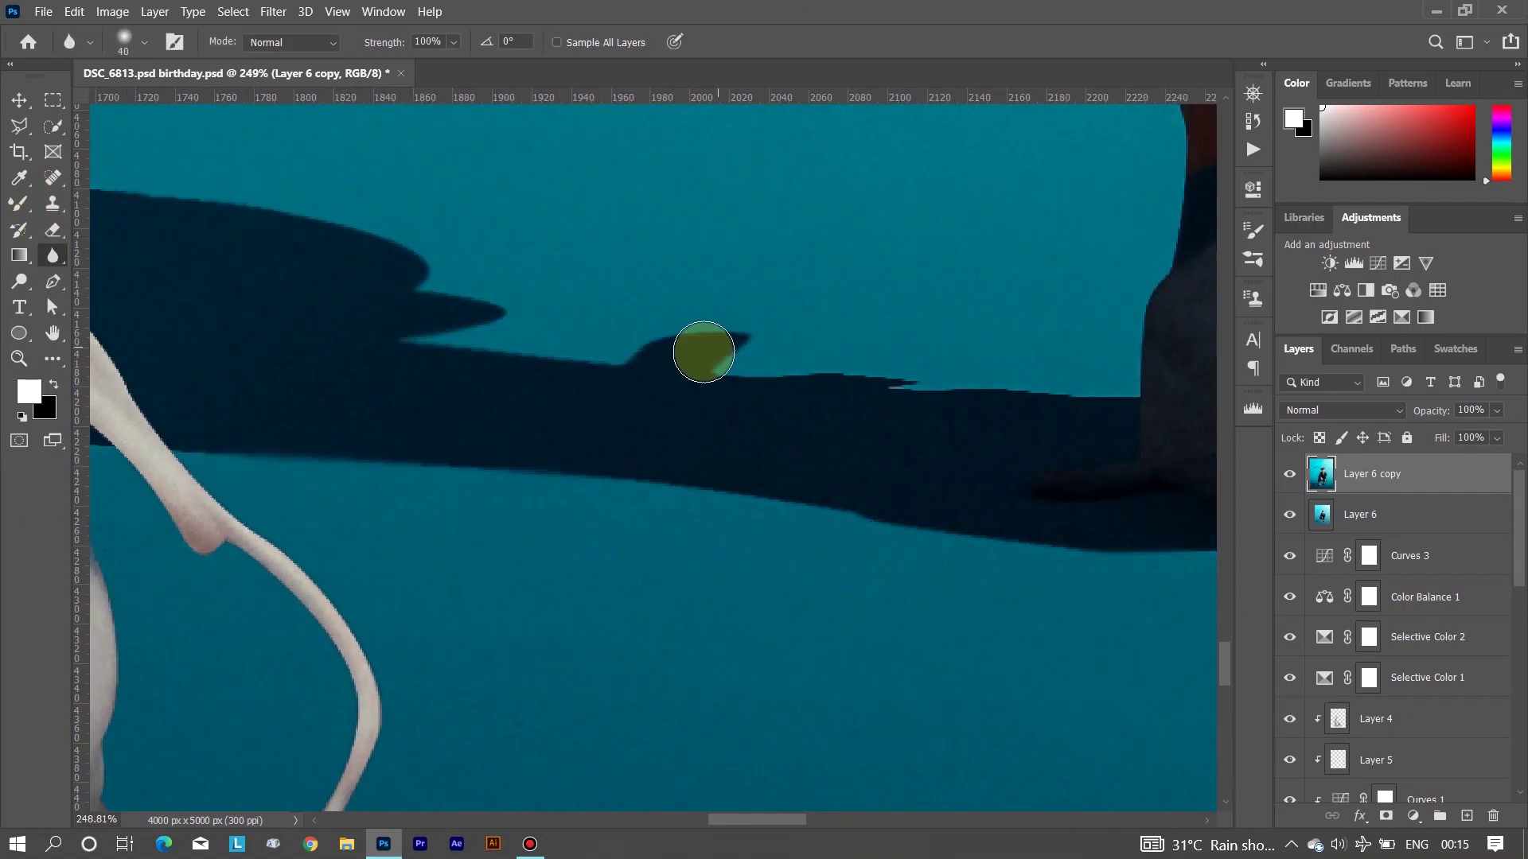
Blur further along the shadow's top edge and near the left border
scroll(802, 358, "left", 10)
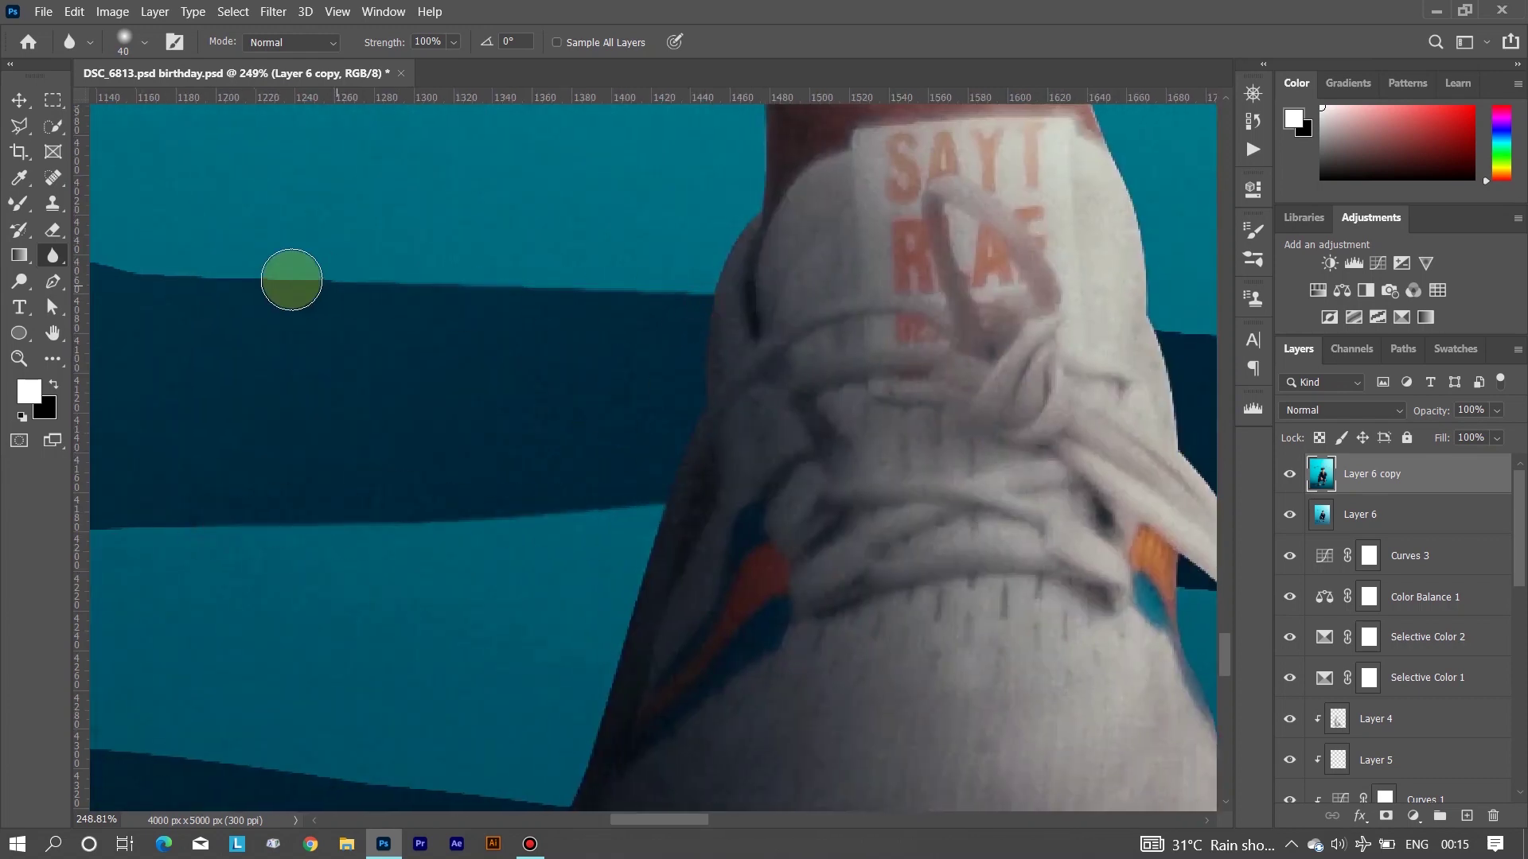
scroll(368, 382, "down", 3)
scroll(447, 402, "down", 2)
scroll(615, 488, "left", 5)
left_click_drag(261, 341, 915, 443)
scroll(385, 375, "left", 5)
left_click_drag(385, 375, 769, 366)
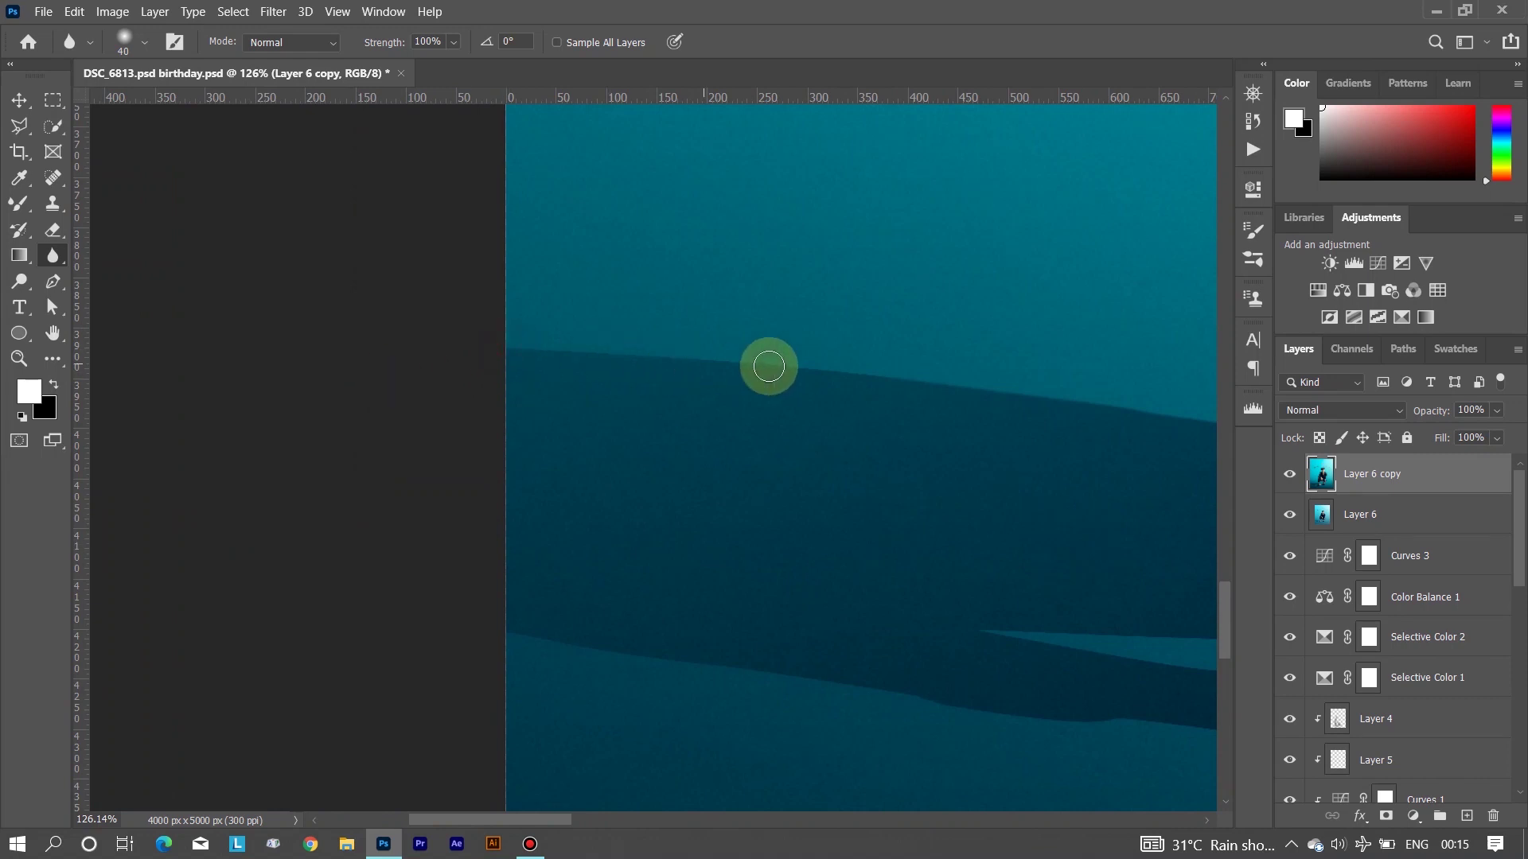
scroll(903, 402, "right", 5)
scroll(364, 409, "down", 5)
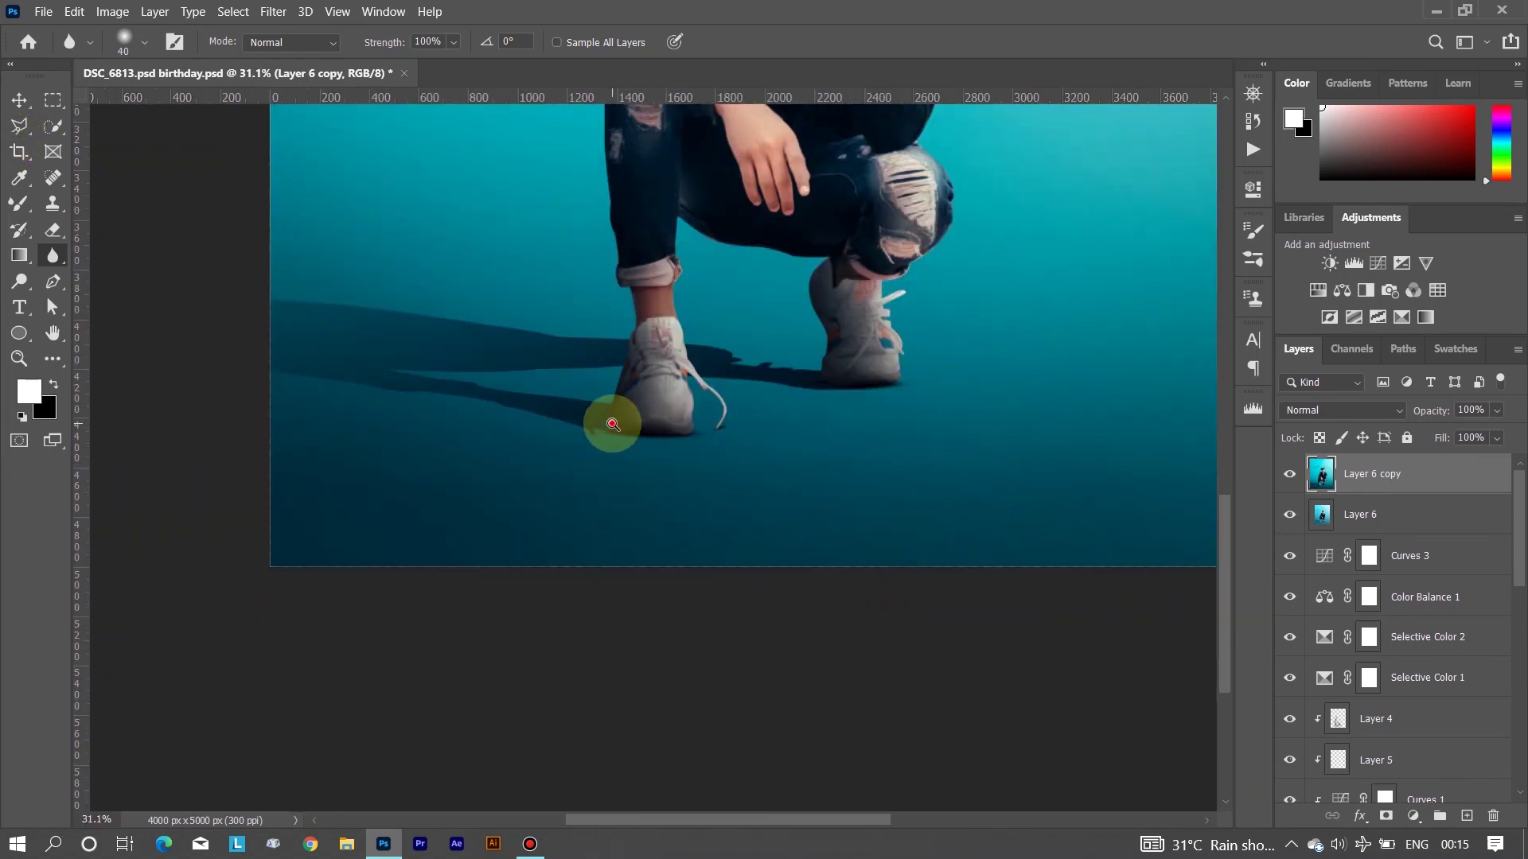
scroll(597, 419, "up", 10)
Clone clean background over the stray shadow bump with a smaller Clone Stamp, then zoom out
key("s")
key("[")
key("[")
key("[")
left_click_drag(685, 440, 776, 382)
left_click_drag(477, 414, 726, 401)
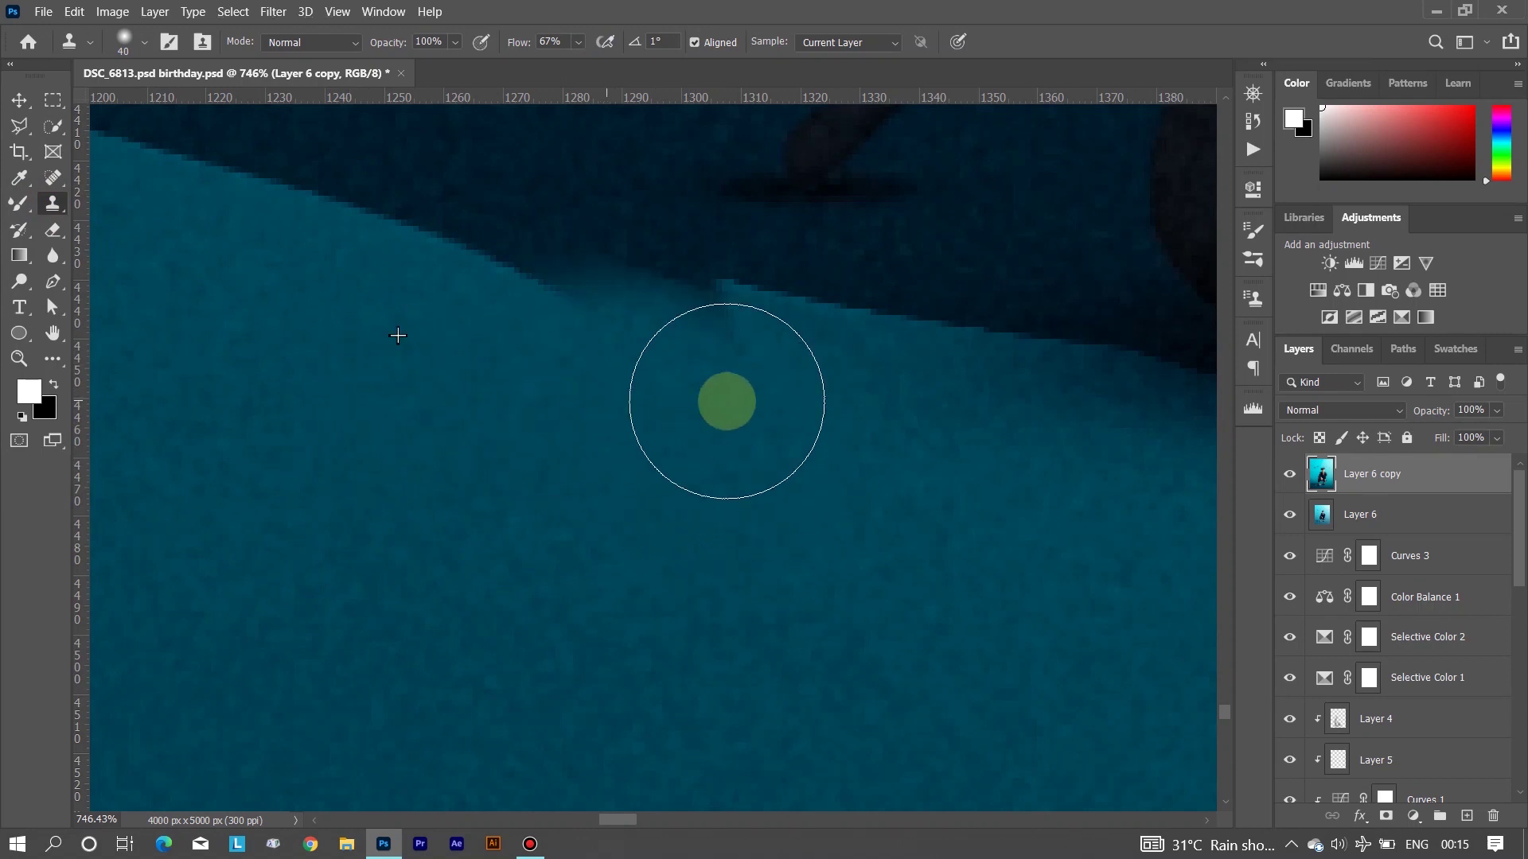
left_click_drag(352, 314, 1077, 508)
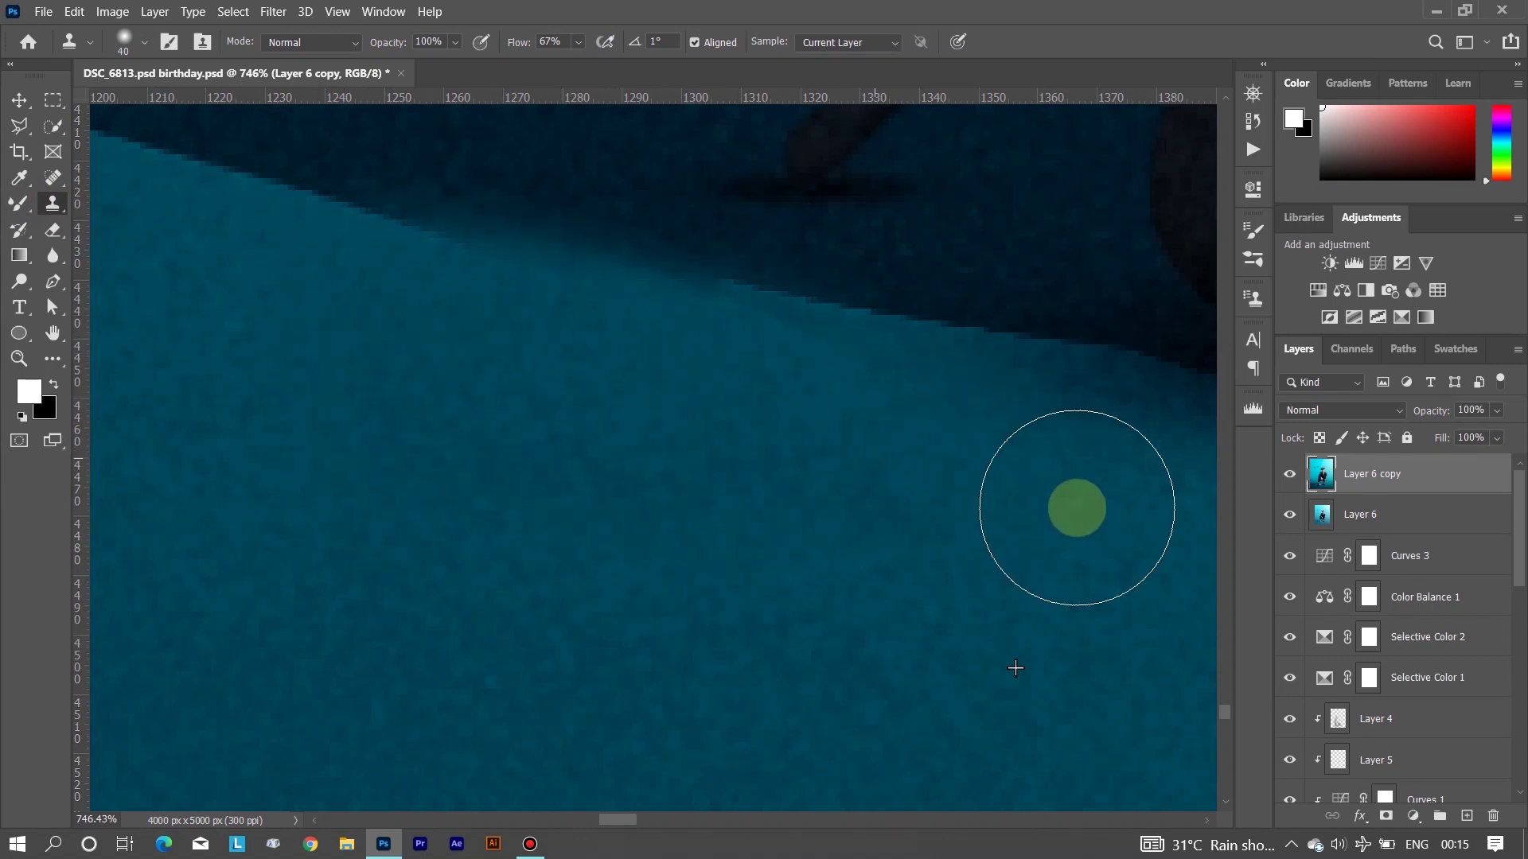
scroll(733, 477, "down", 10)
key("z")
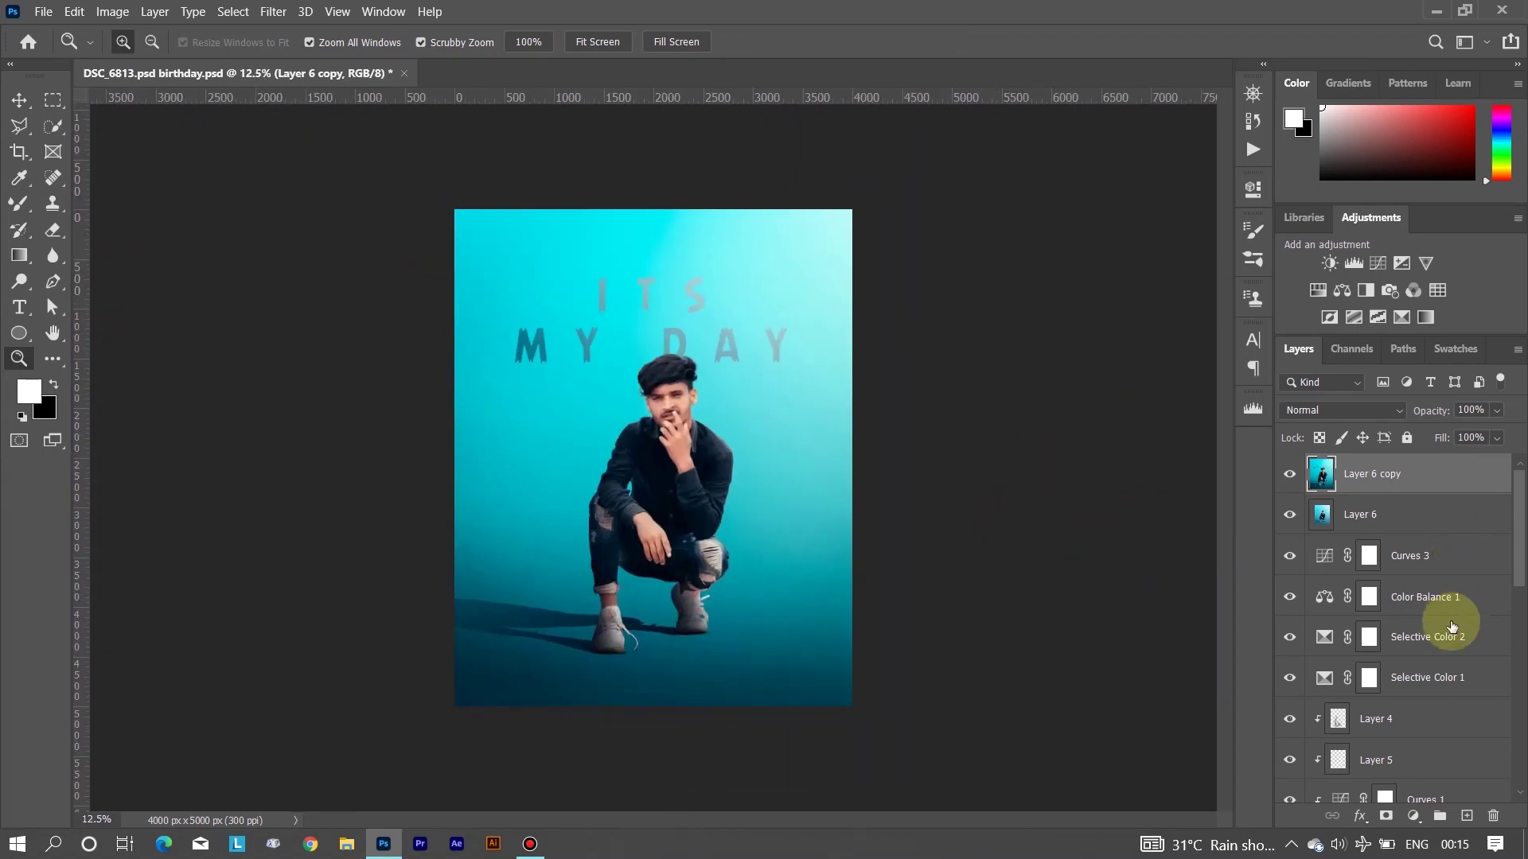
Add a new layer and type 'HAPPY BIRTHDAY TO ME' on the poster
left_click(1466, 816)
left_click(19, 307)
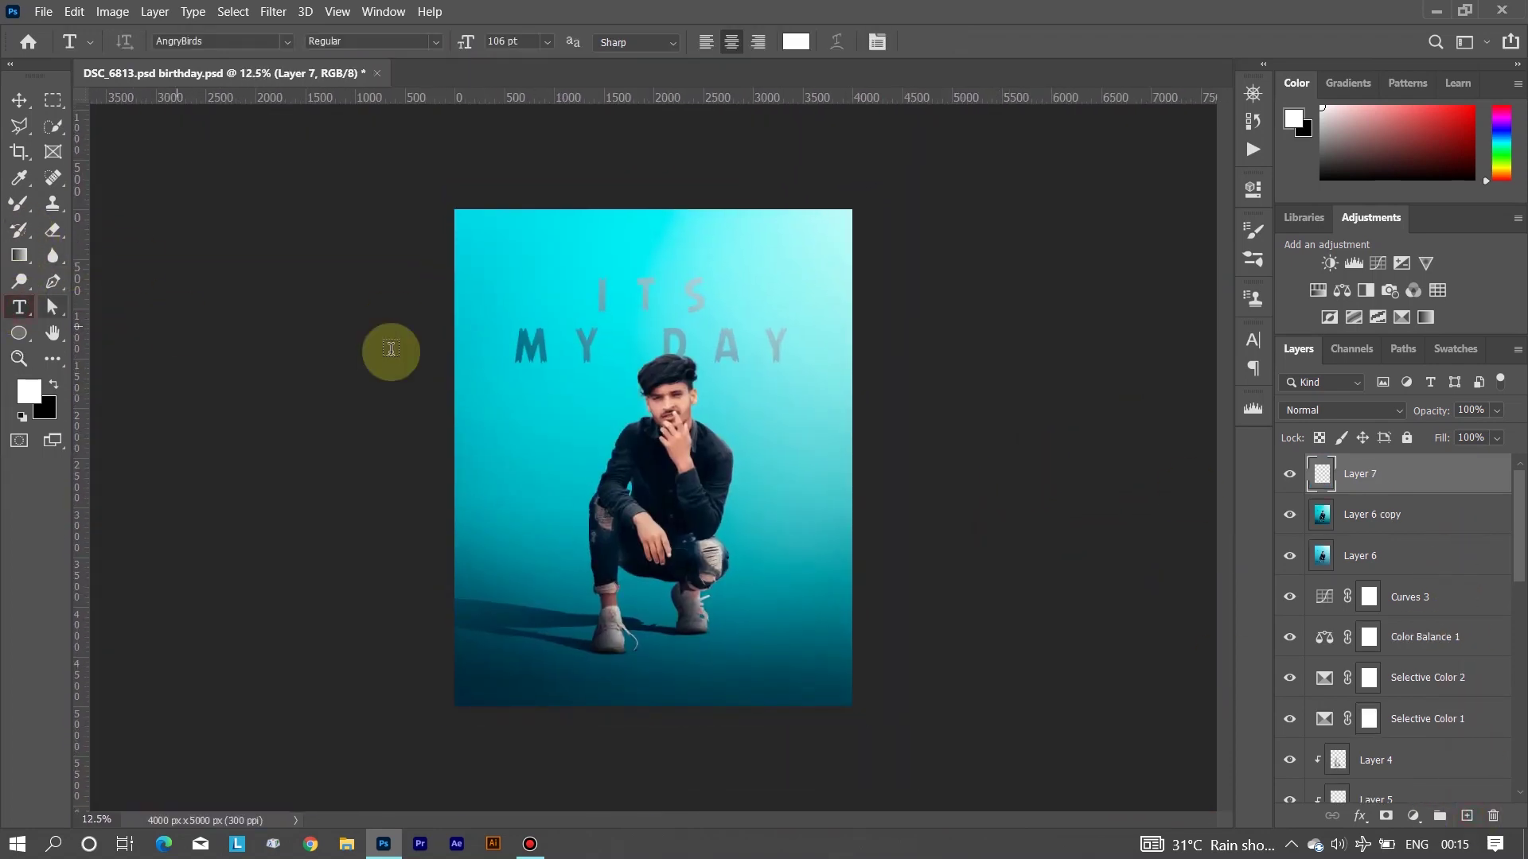
left_click(535, 381)
type("HAPPY")
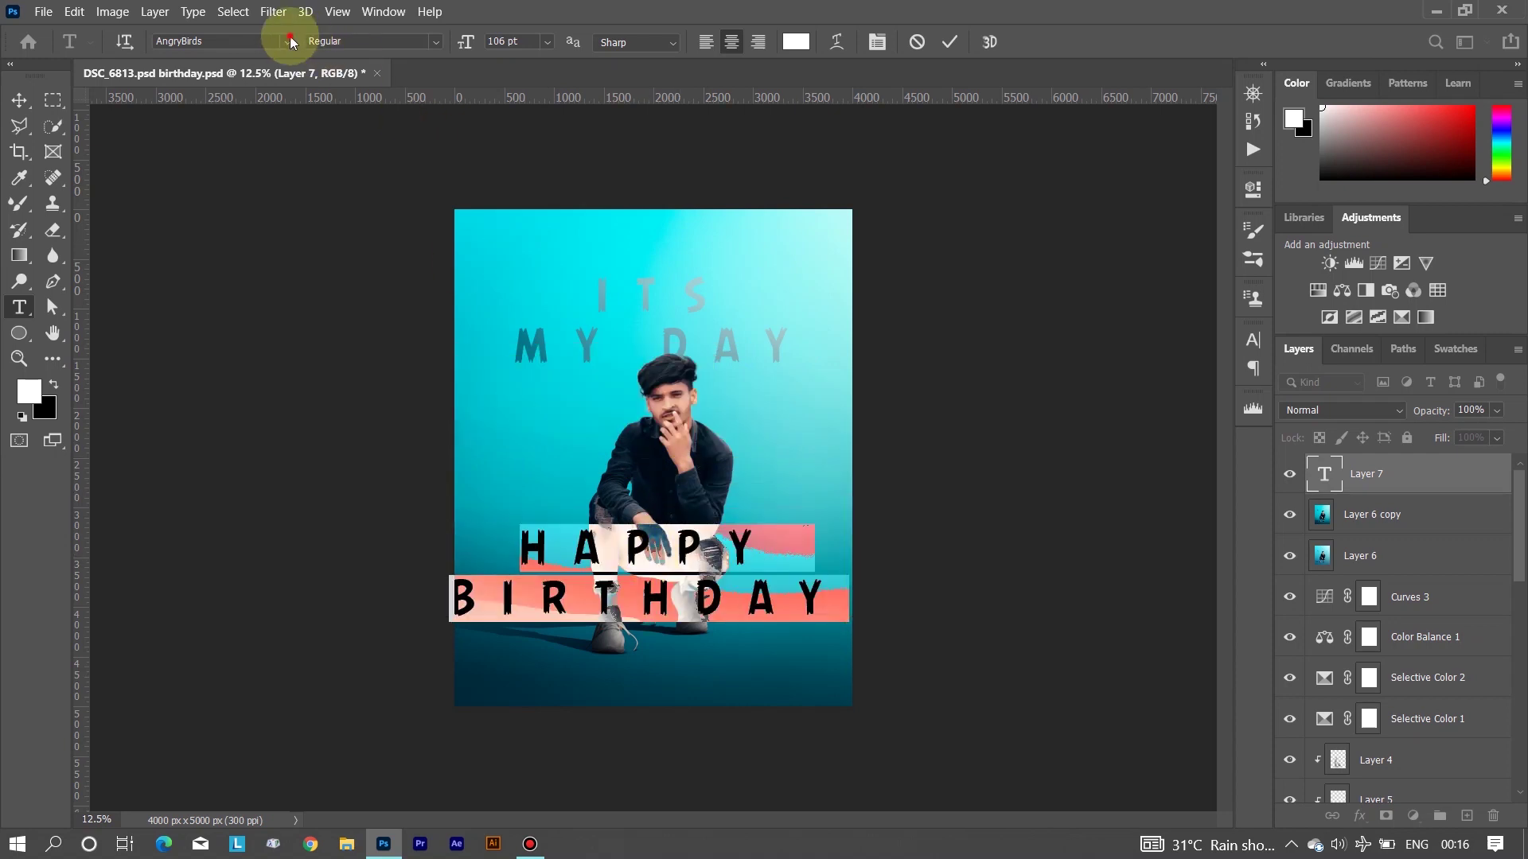
Set the text to Showcard Gothic with 280 tracking, commit it and nudge it right and down
left_click(288, 41)
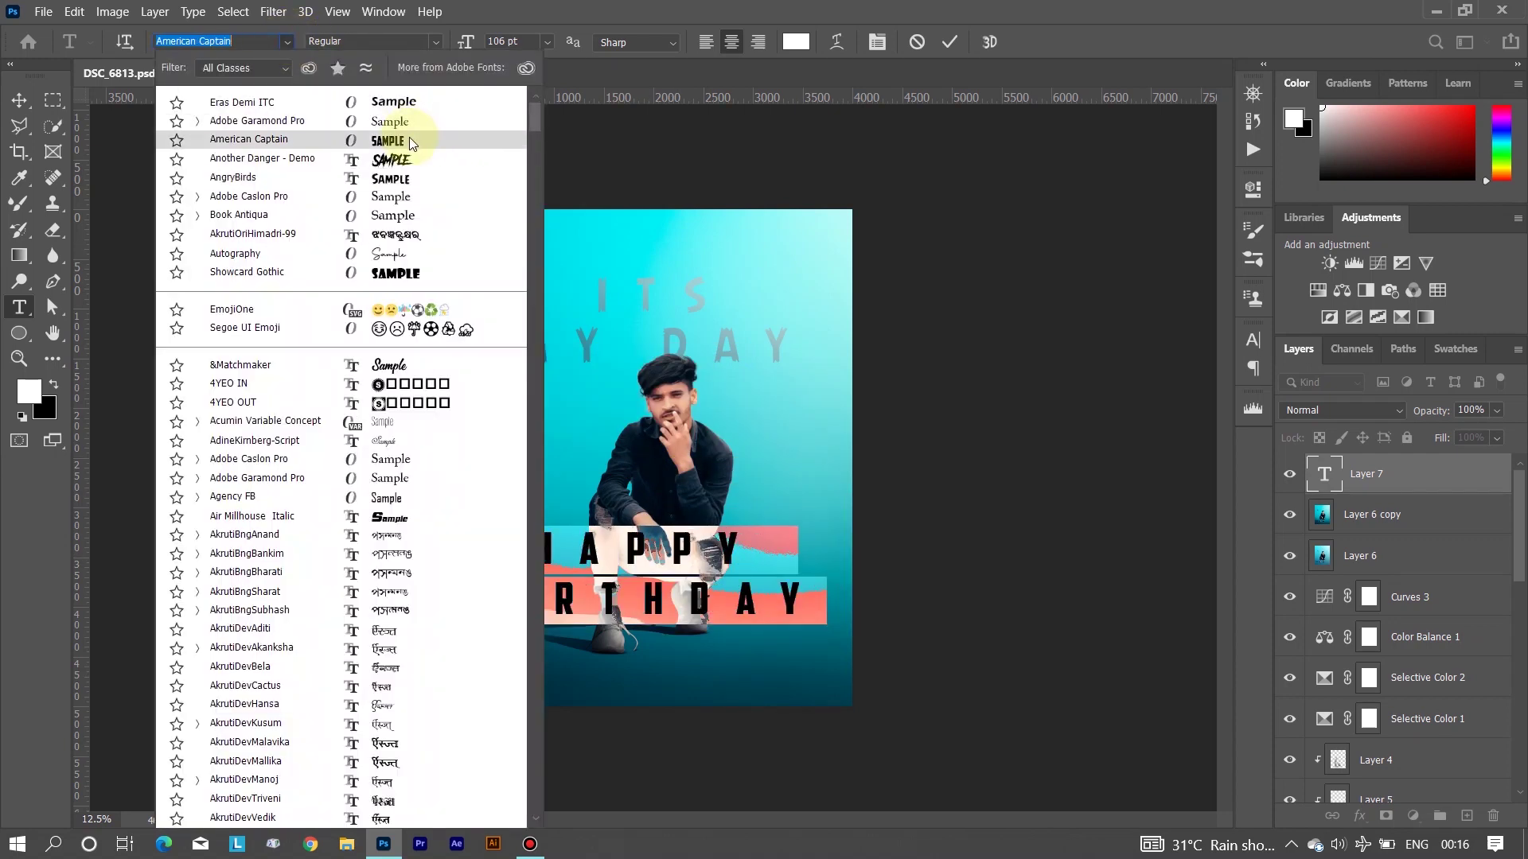
left_click(413, 277)
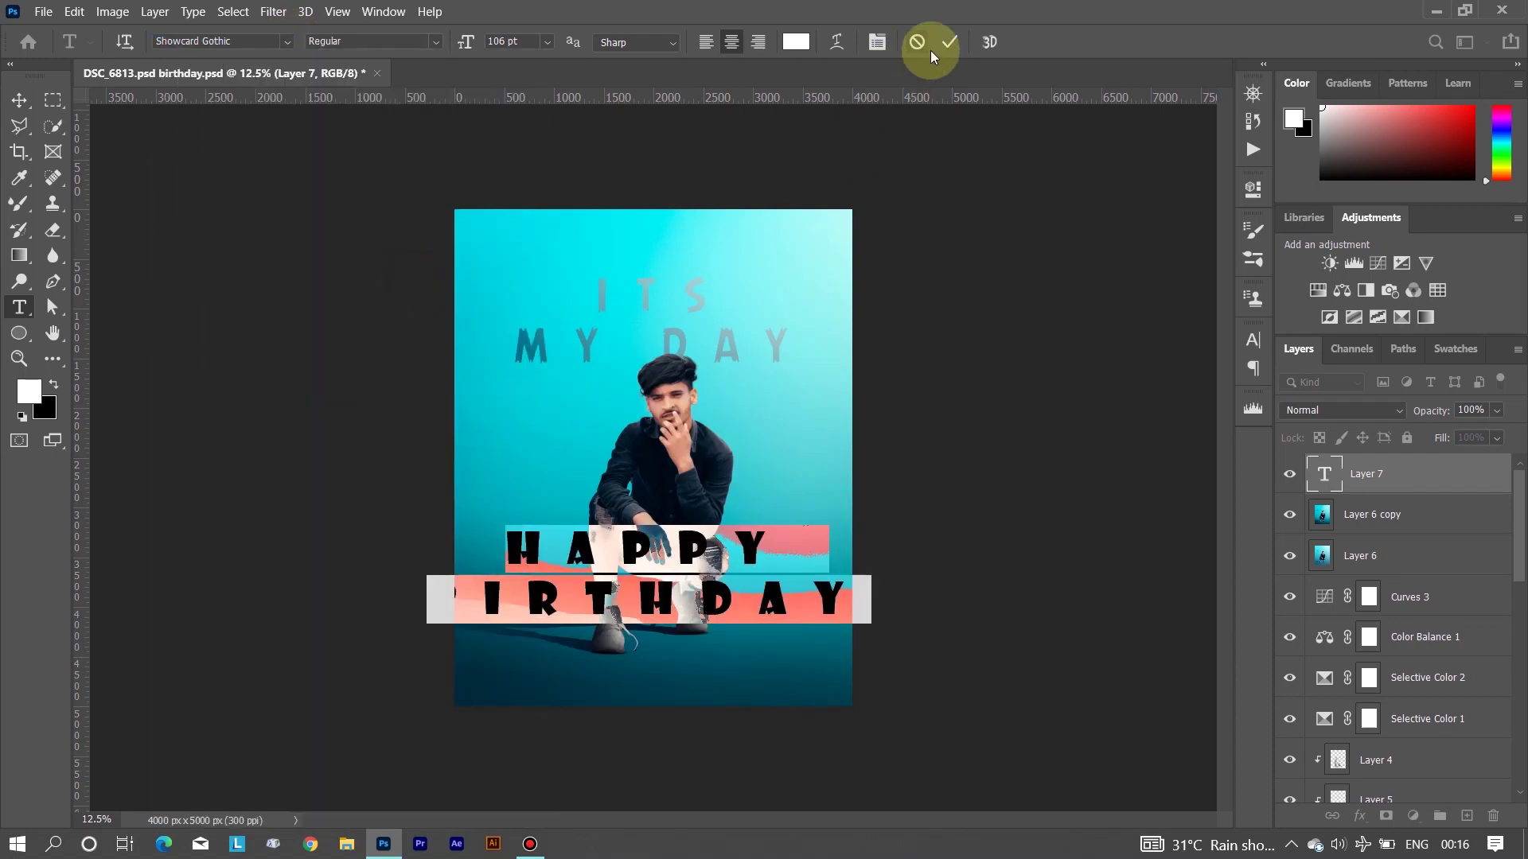
left_click(1255, 336)
left_click_drag(1146, 410, 1130, 420)
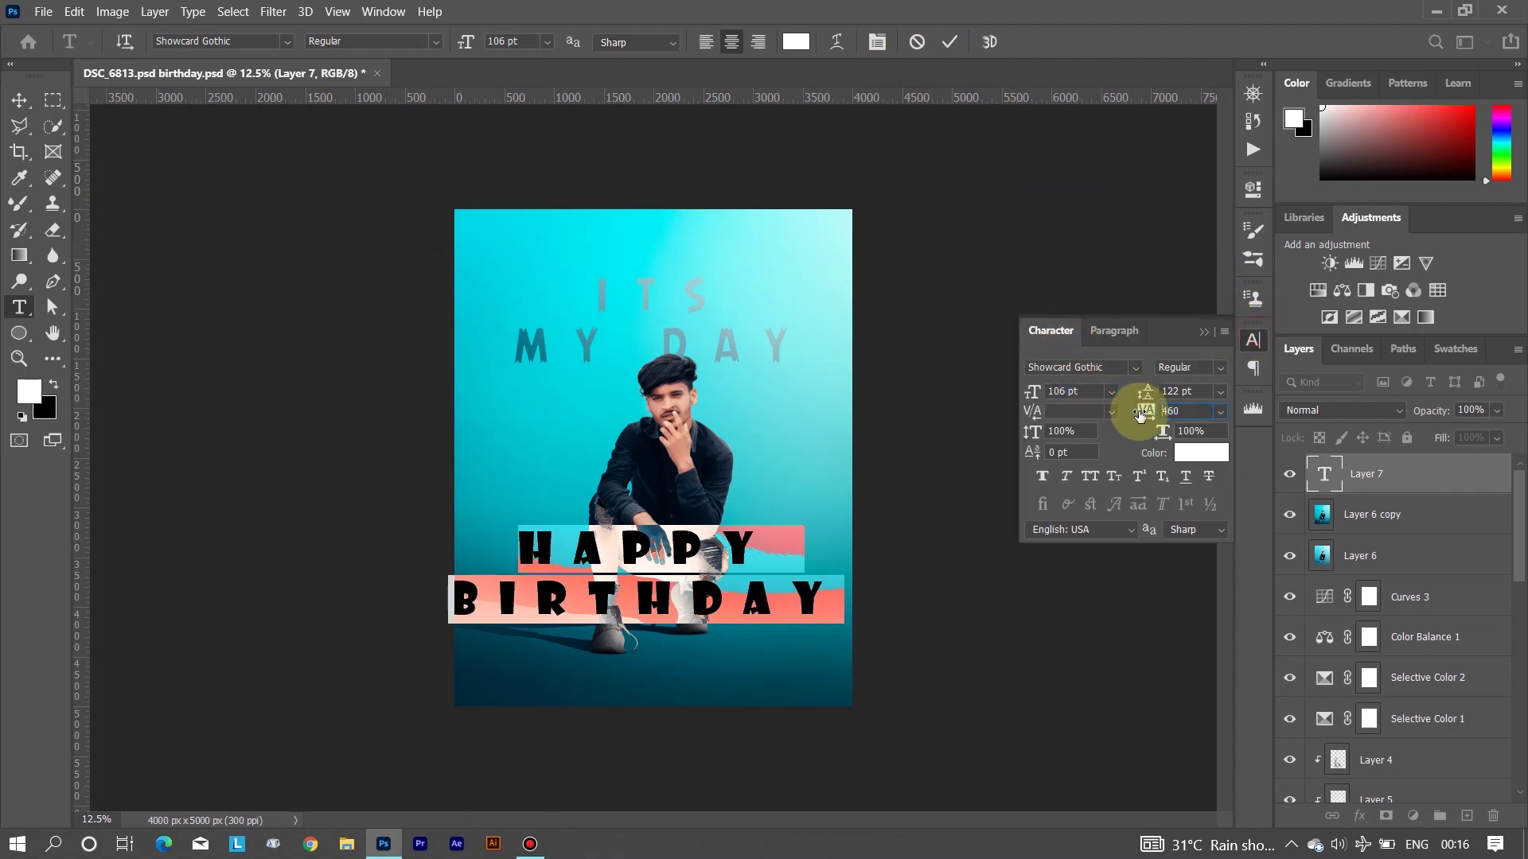
left_click(802, 589)
type("TO ME")
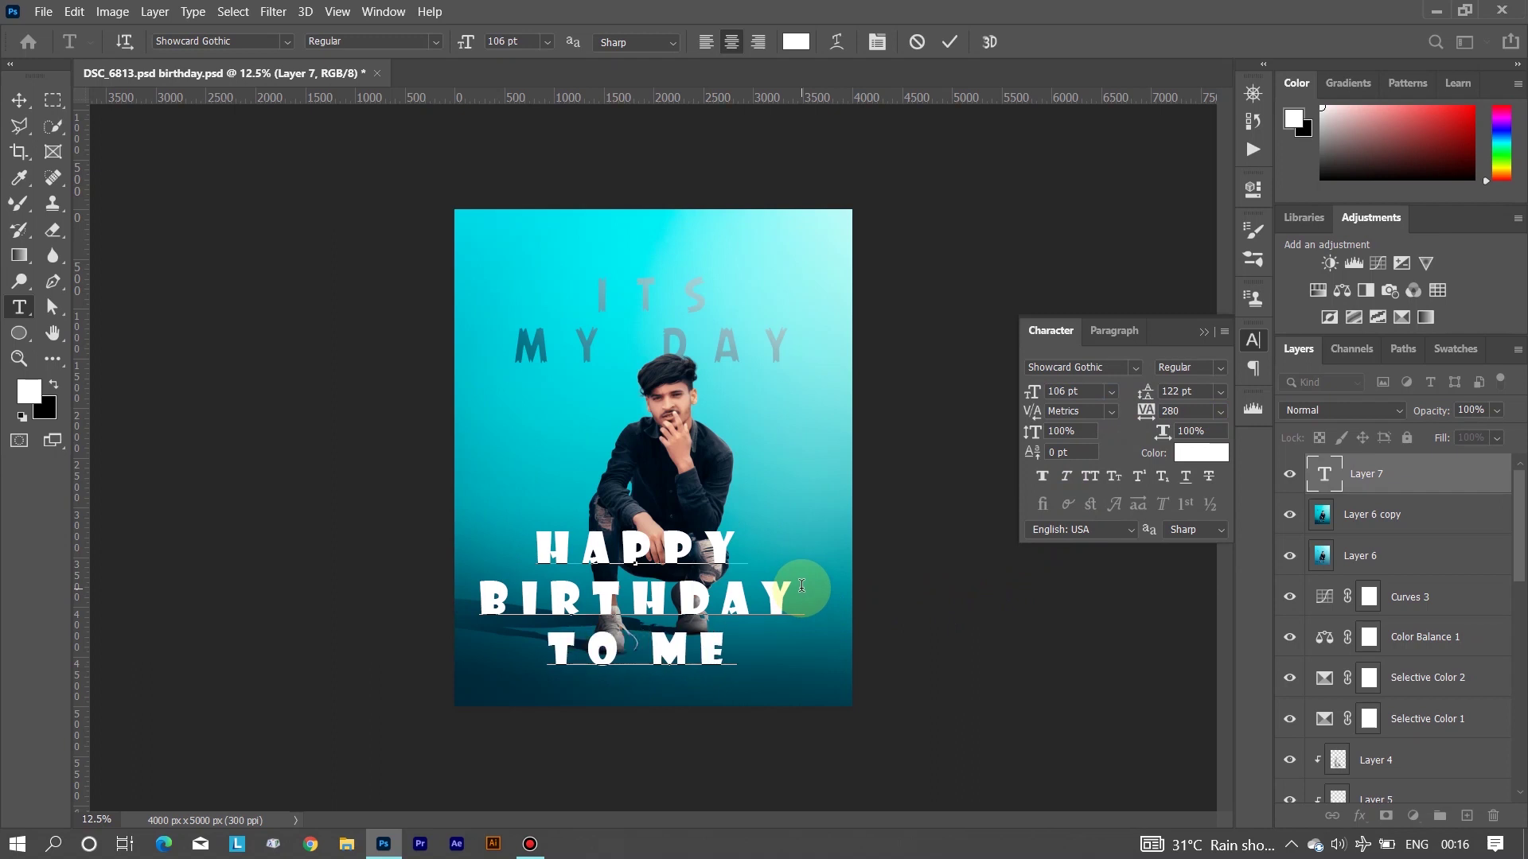
left_click(949, 42)
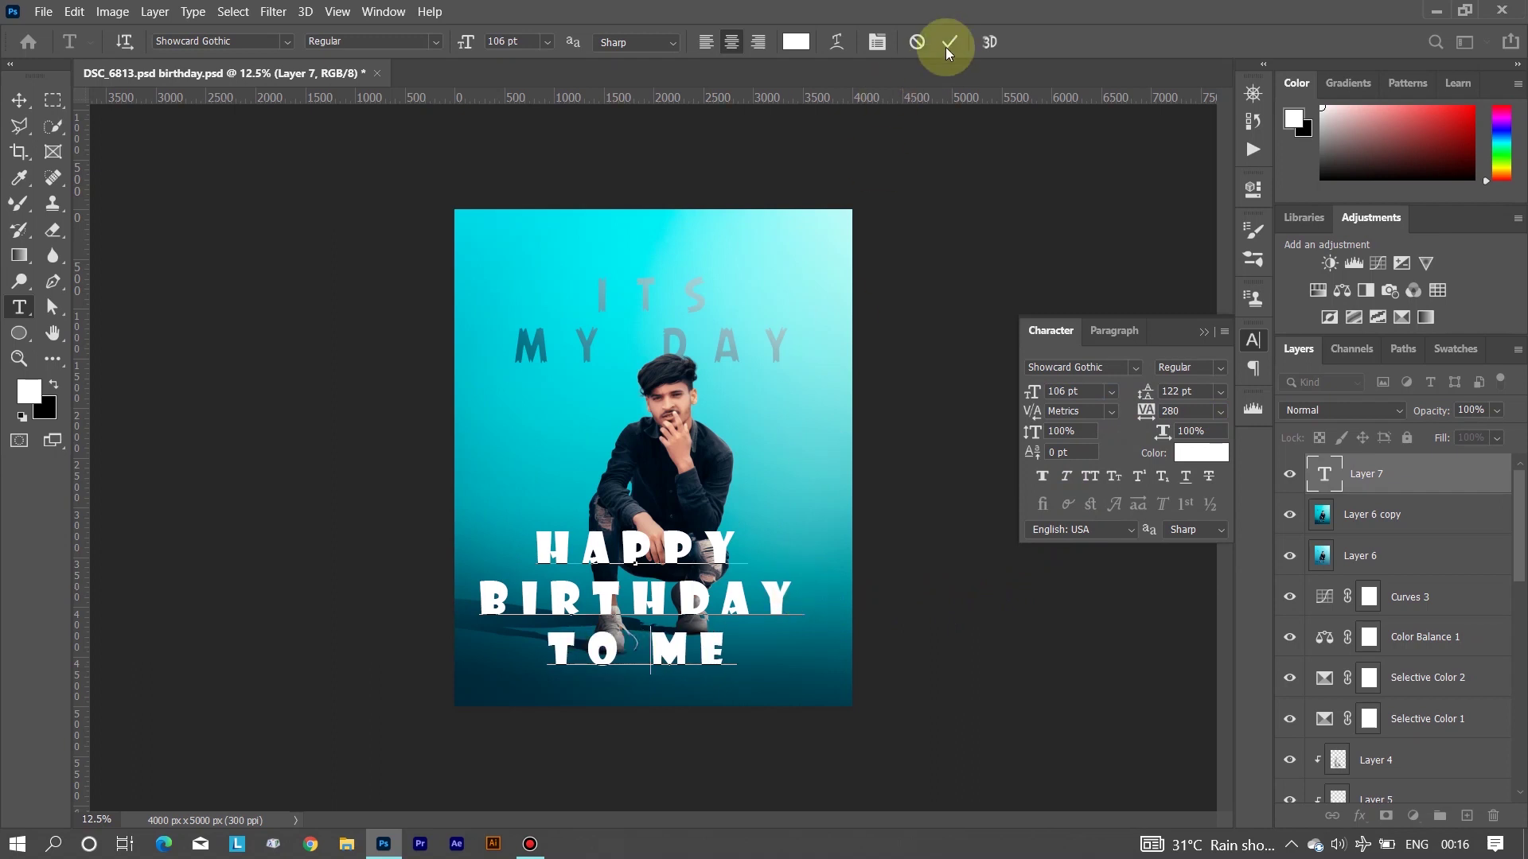
left_click_drag(685, 545, 695, 550)
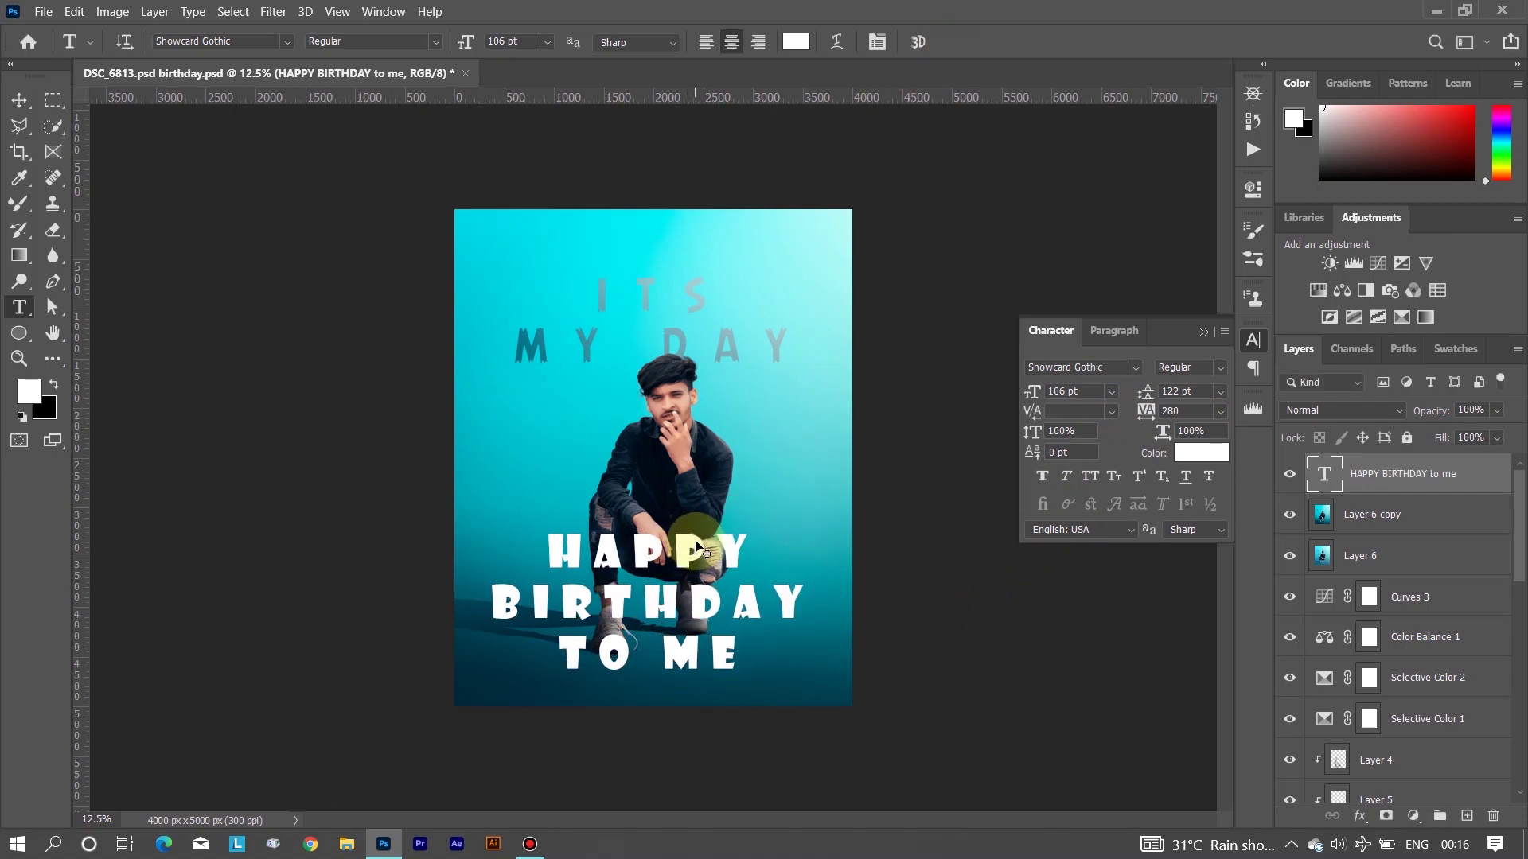
key("ctrl+t")
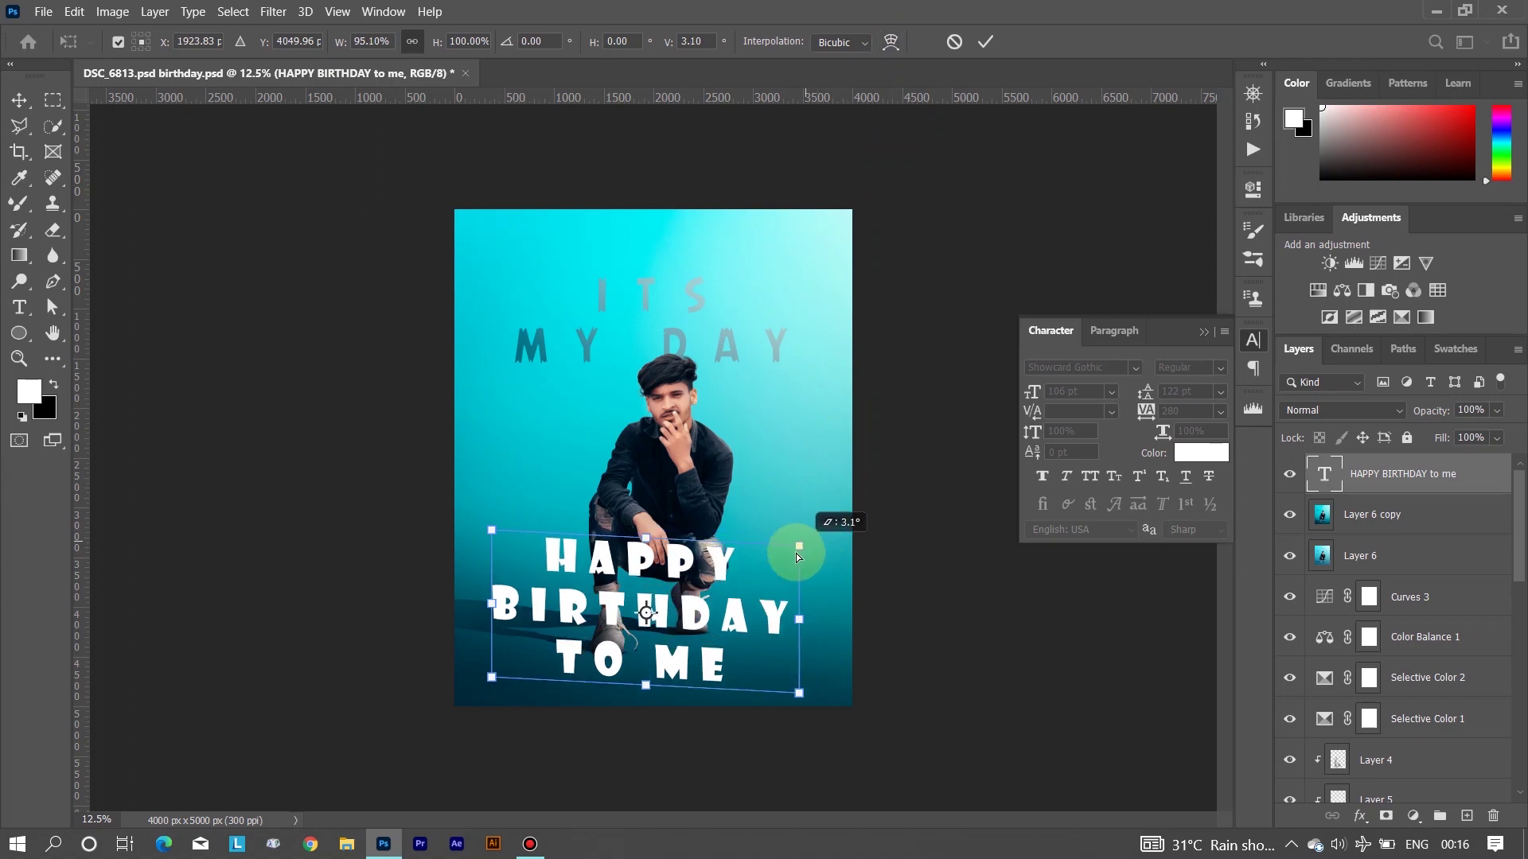
Try squashing, warping and skewing the HAPPY BIRTHDAY TO ME text, undoing the squash
left_click_drag(654, 530, 658, 571)
key("ctrl+z")
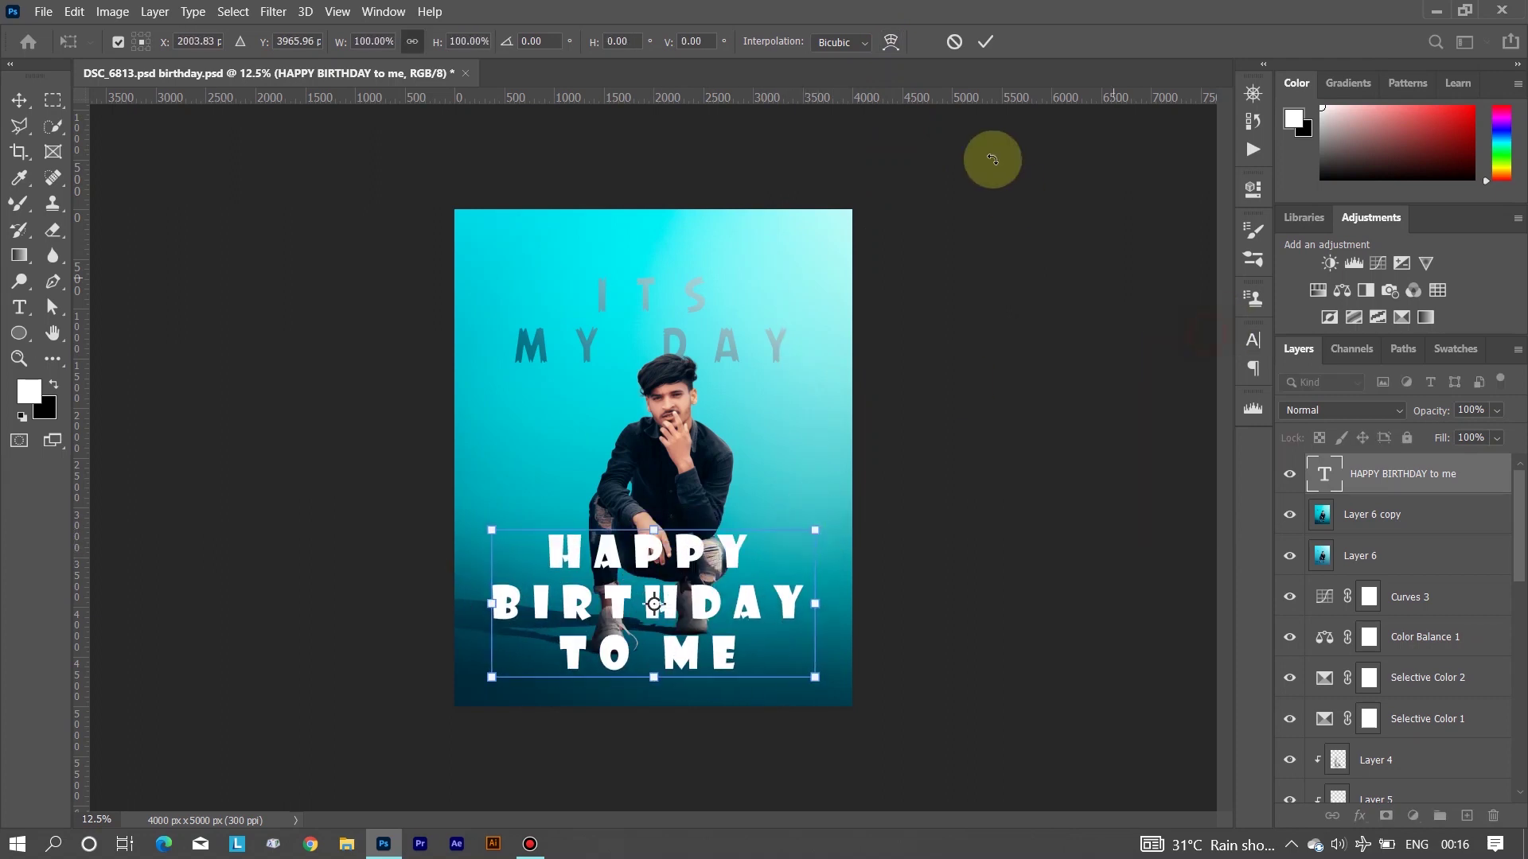
left_click(892, 44)
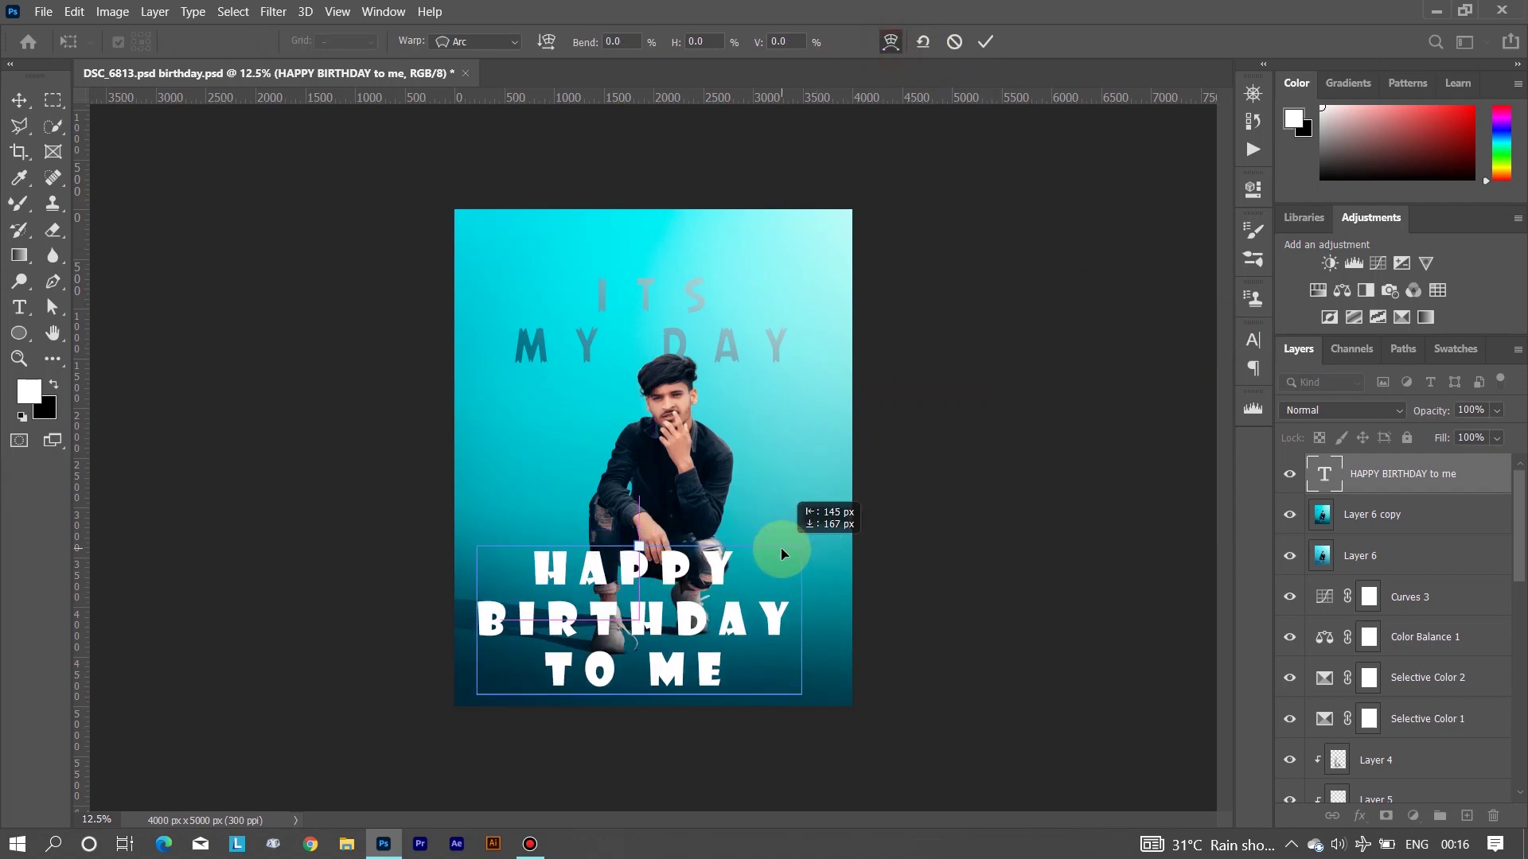
left_click(985, 41)
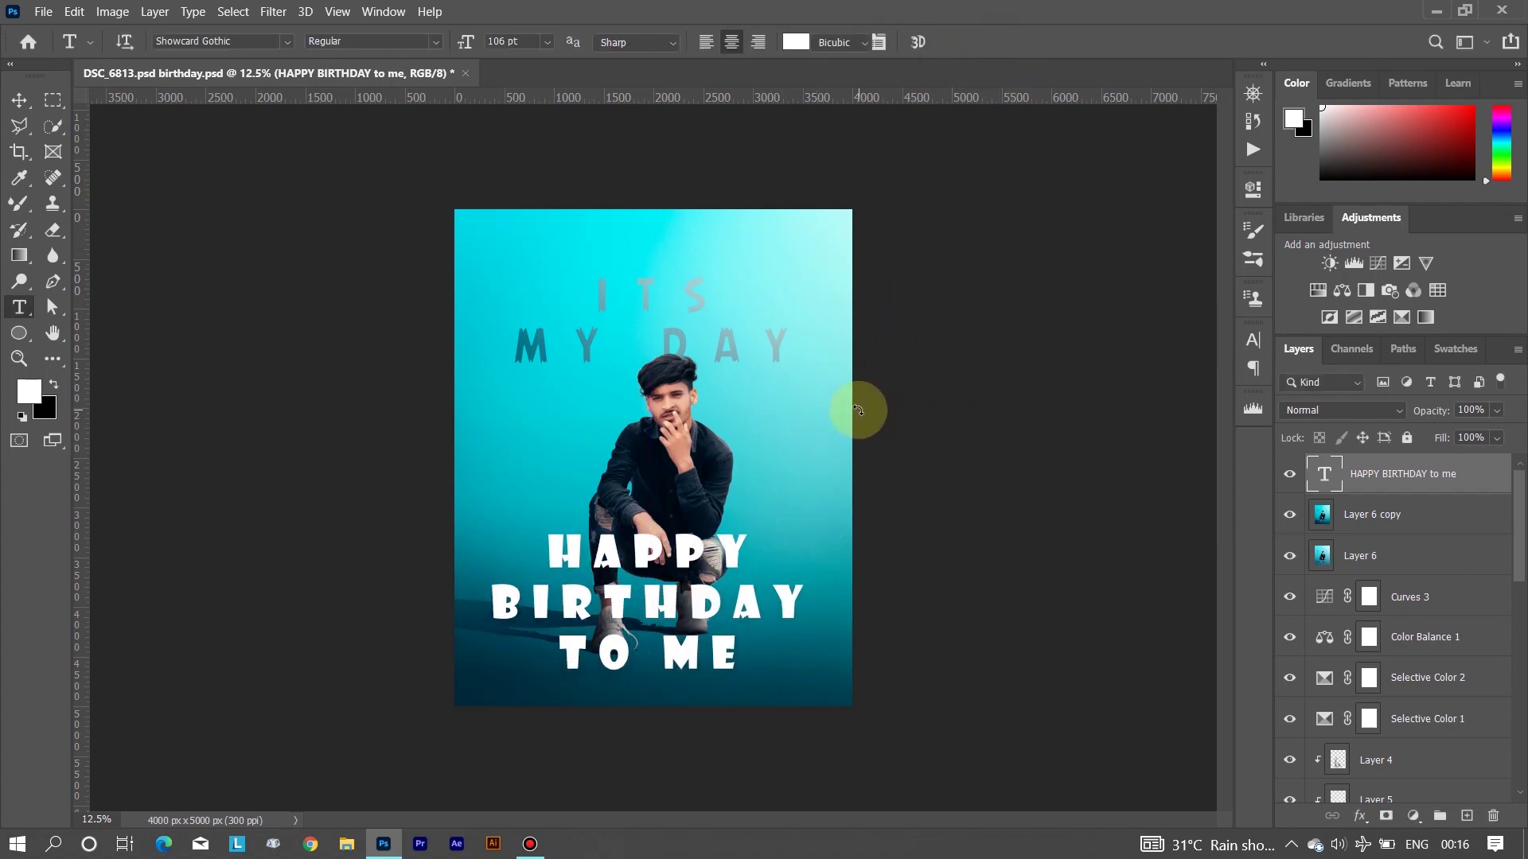
key("ctrl+t")
mouse_move(812, 528)
left_mouse_down()
mouse_move(763, 593)
mouse_move(814, 530)
left_mouse_up()
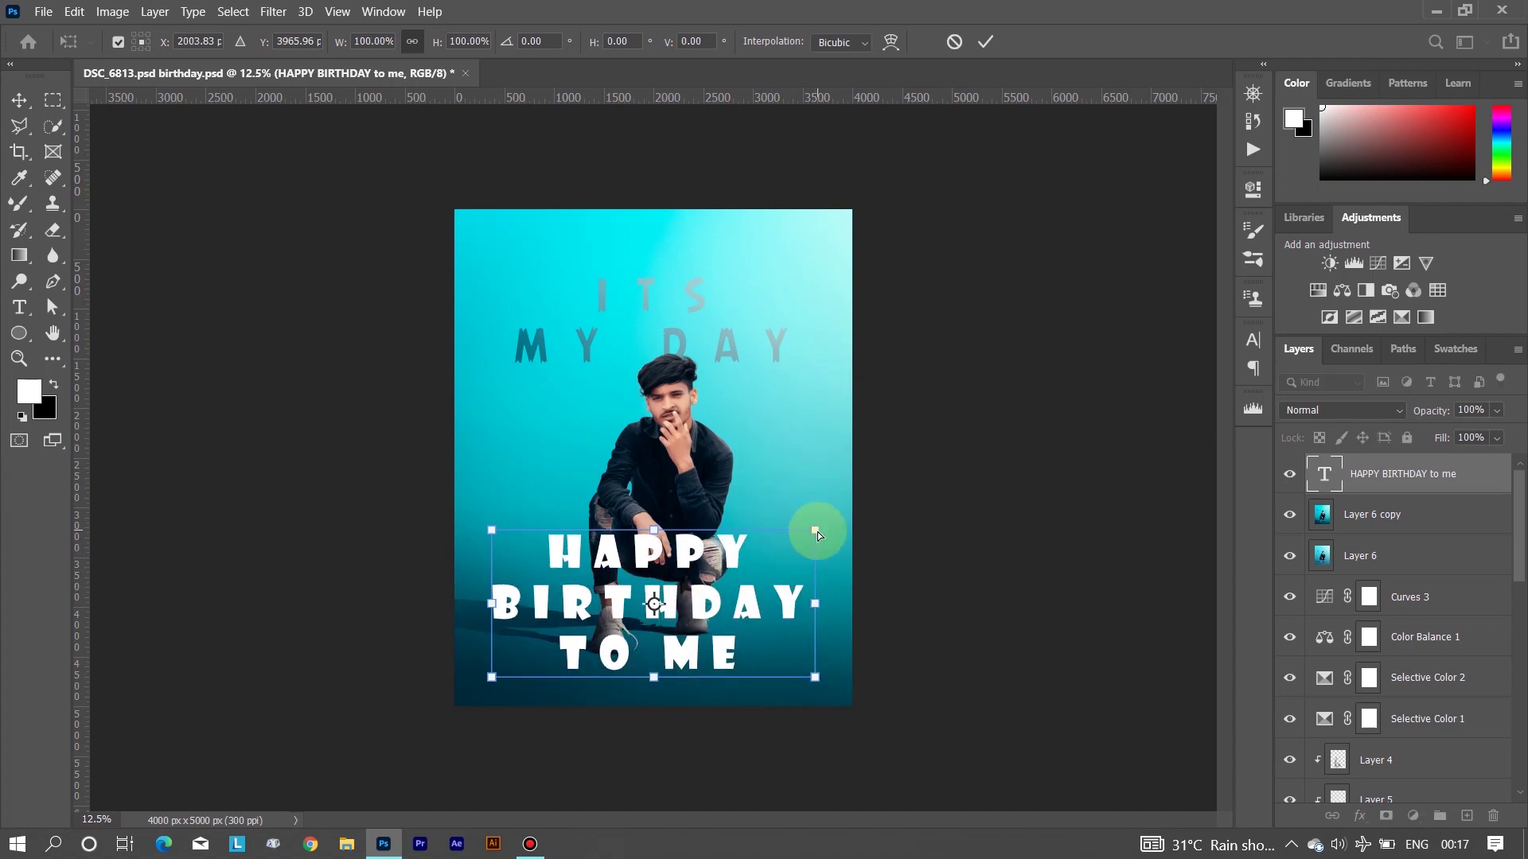
mouse_move(818, 535)
left_mouse_down()
mouse_move(689, 626)
mouse_move(813, 530)
left_mouse_up()
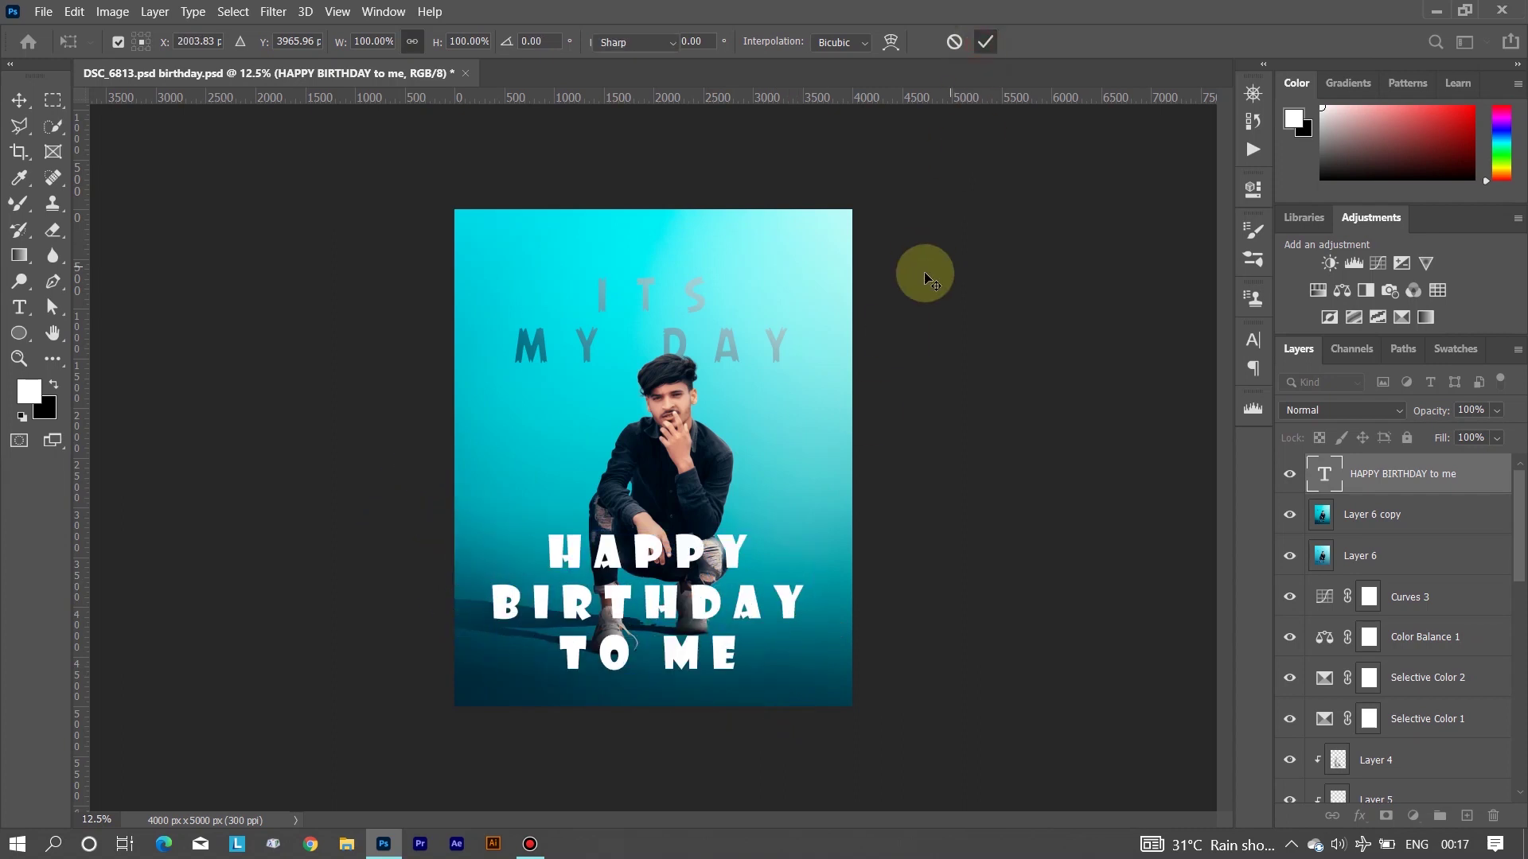
Convert the birthday text layer to a Smart Object and start free transforming it
right_click(1273, 476)
left_click(1244, 251)
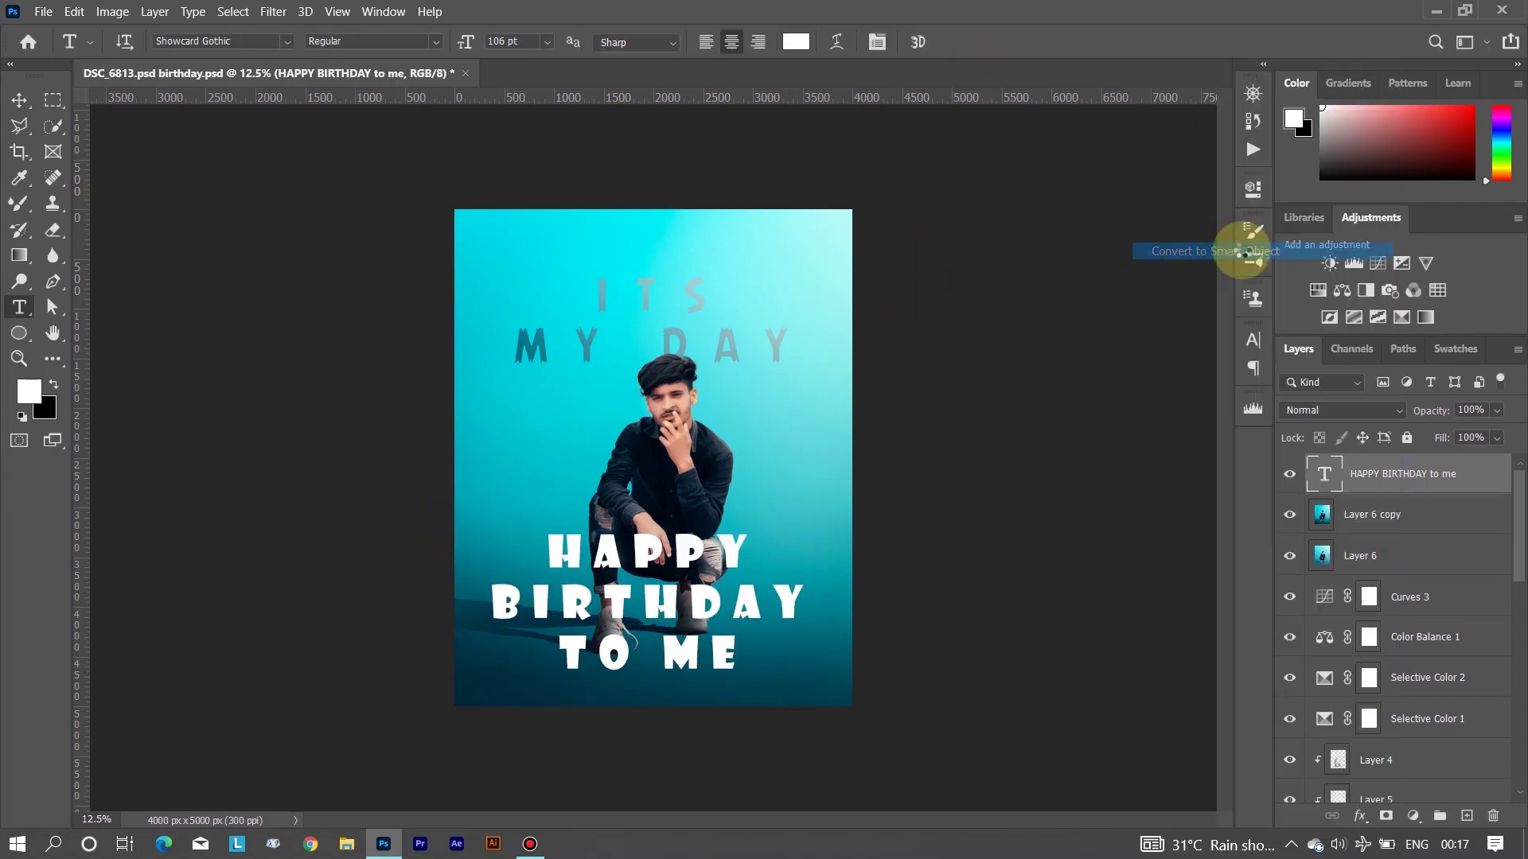
key("ctrl+t")
left_click(858, 41)
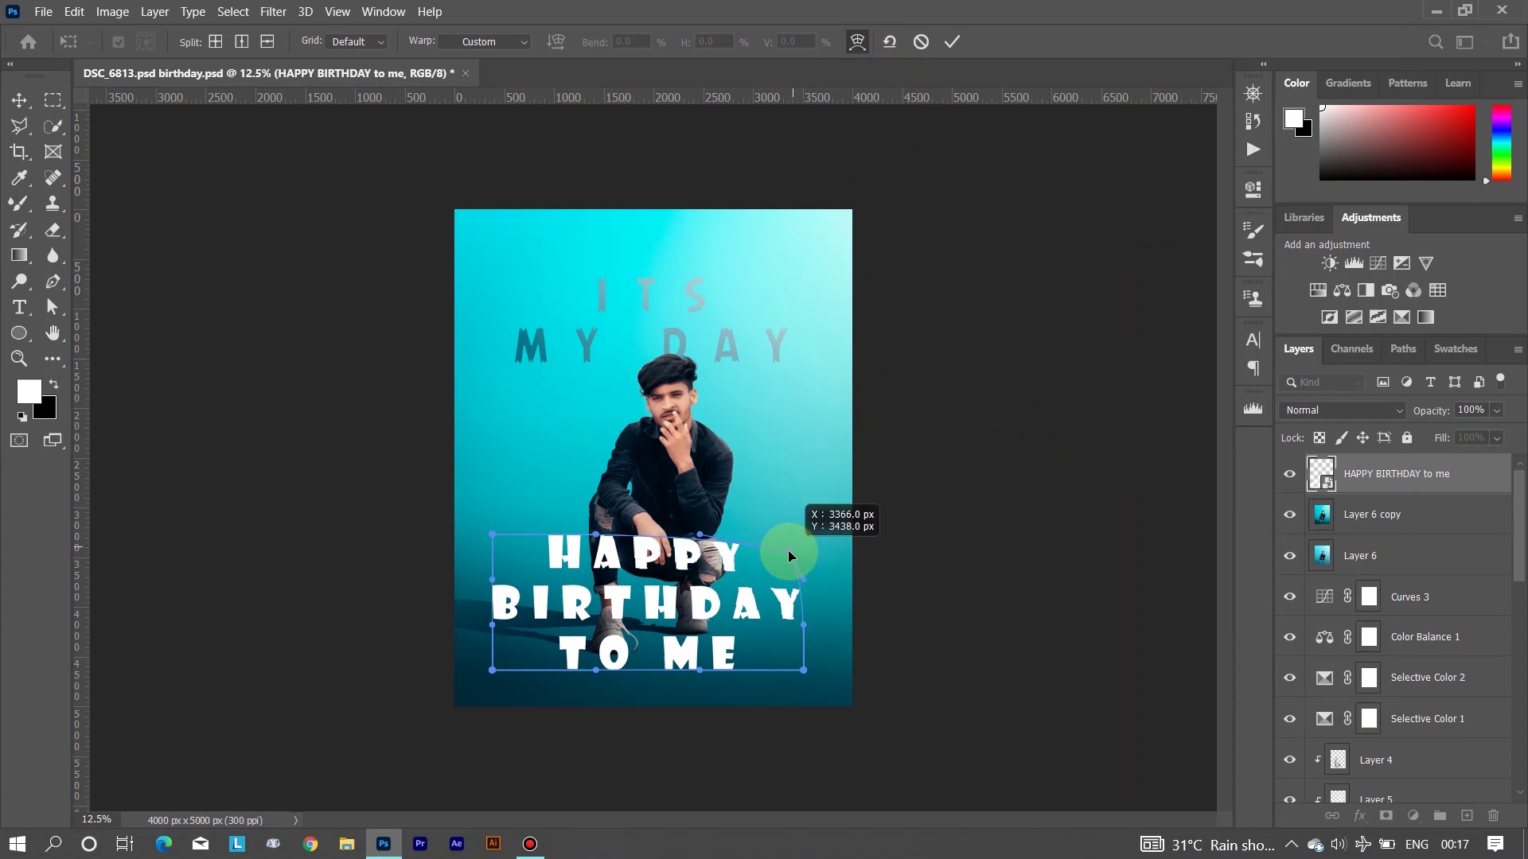
left_click(857, 41)
Distort the text into perspective, narrow top and wide bottom, tilted about 1.5 degrees
left_click_drag(803, 536, 754, 602)
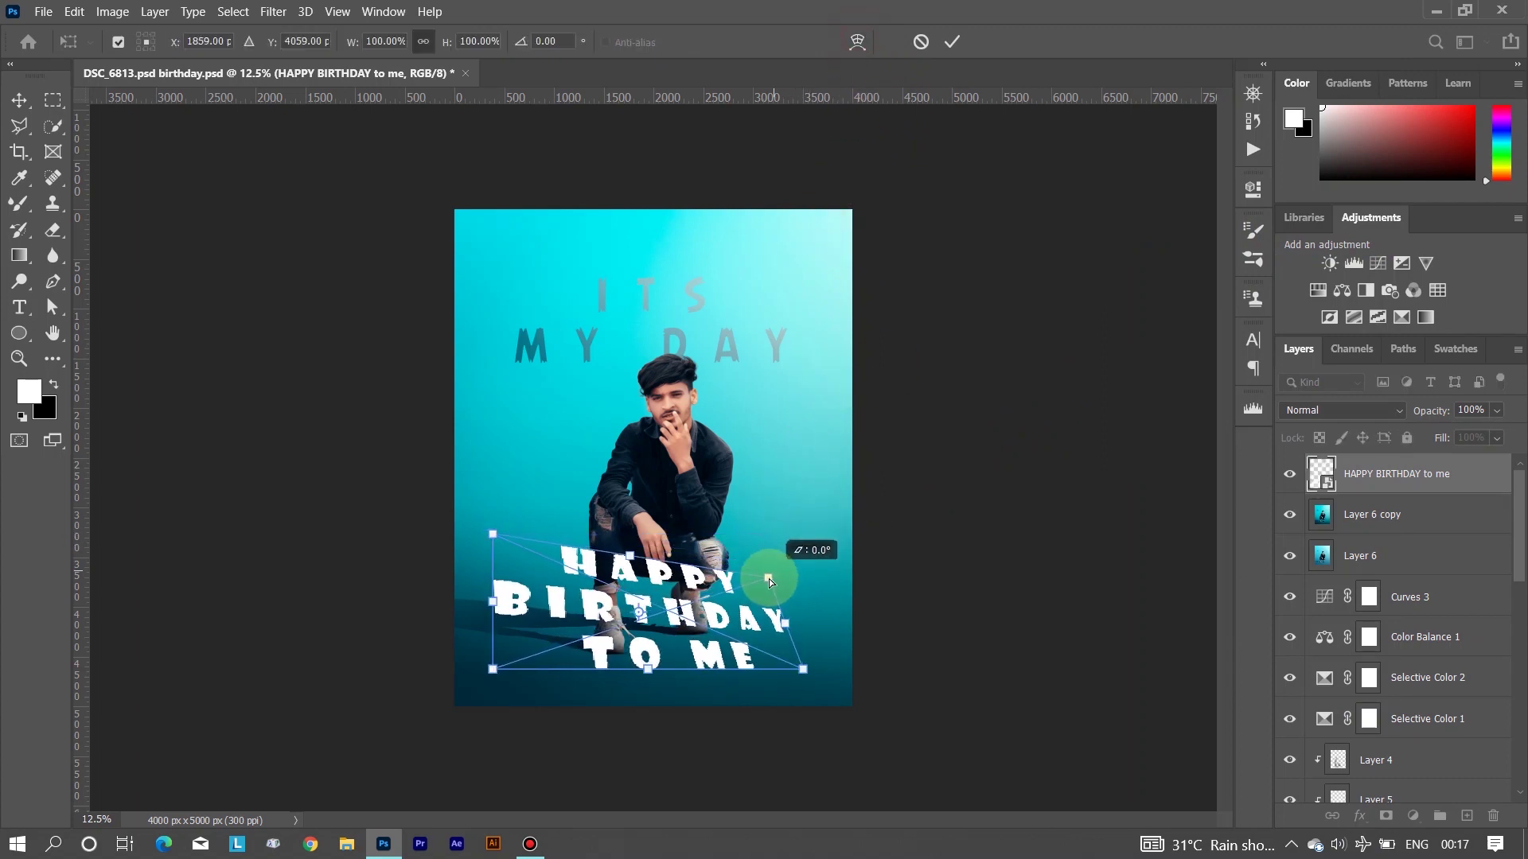
left_click_drag(492, 535, 507, 566)
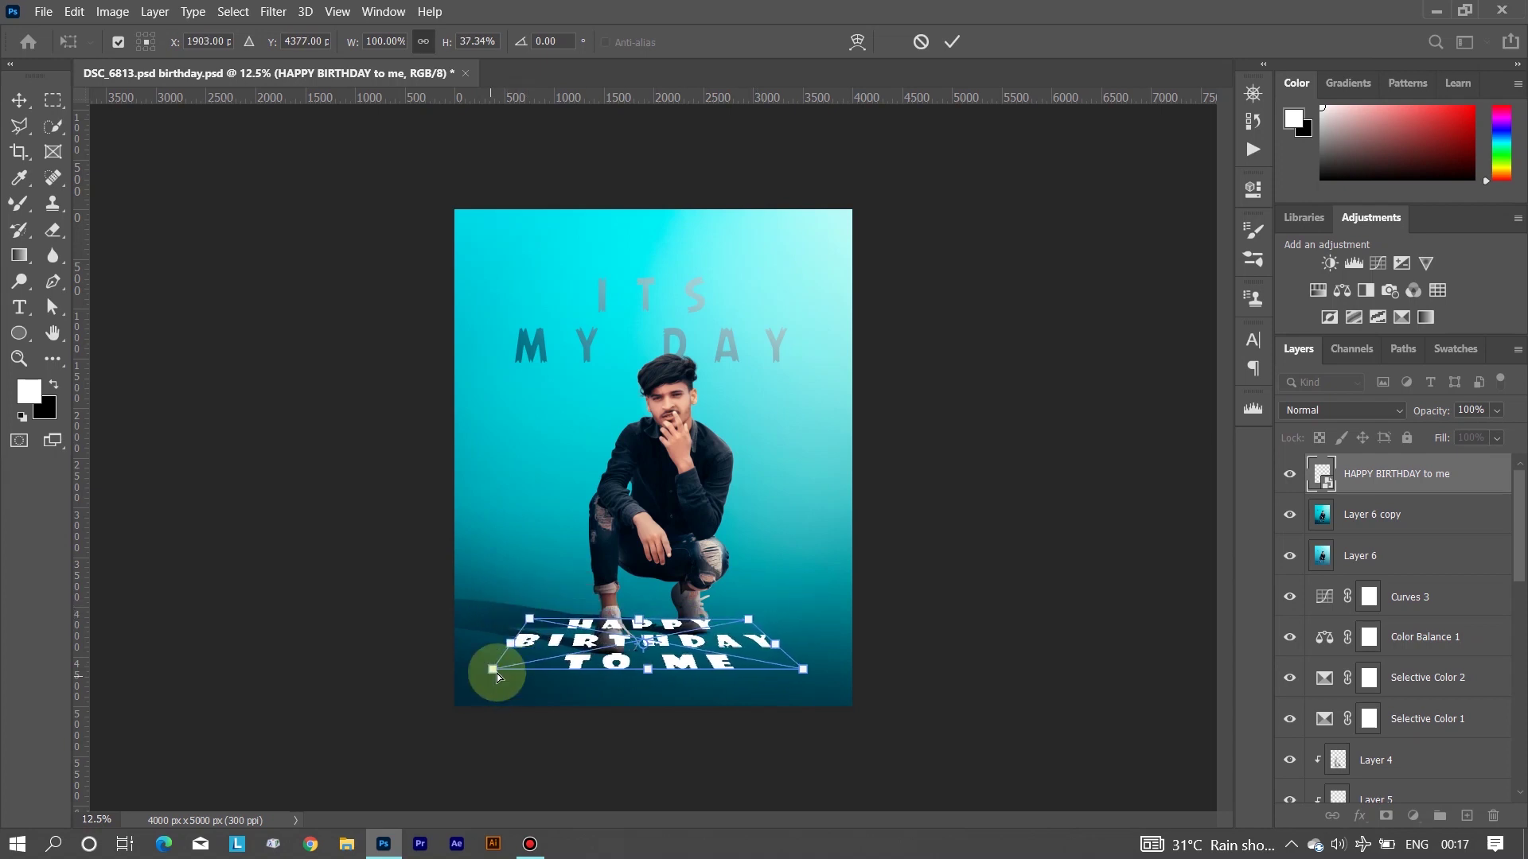
left_click_drag(470, 705, 460, 709)
left_click_drag(804, 673, 833, 699)
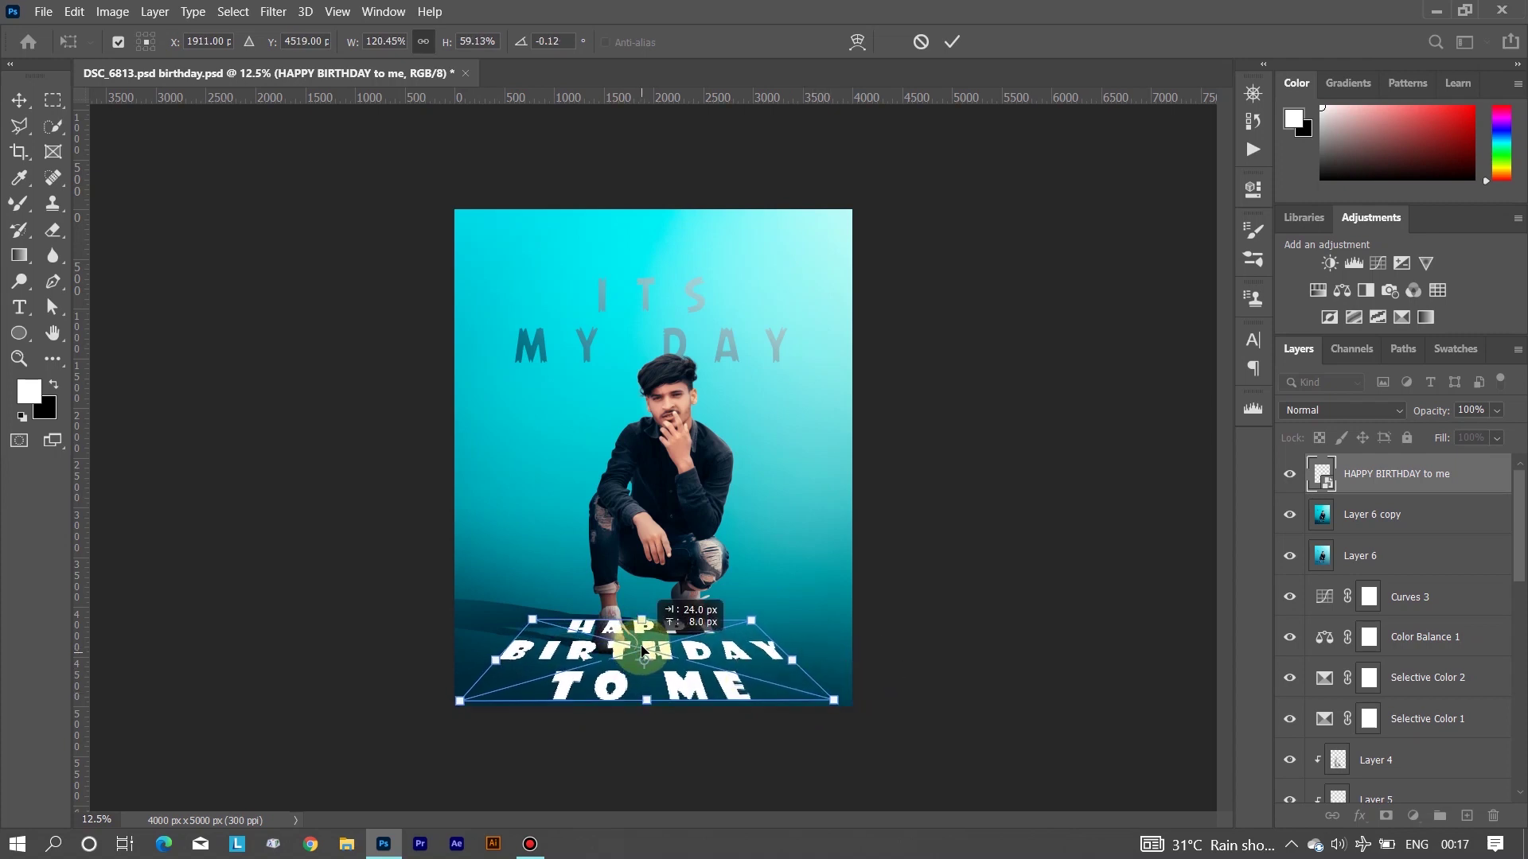
left_click_drag(639, 620, 645, 616)
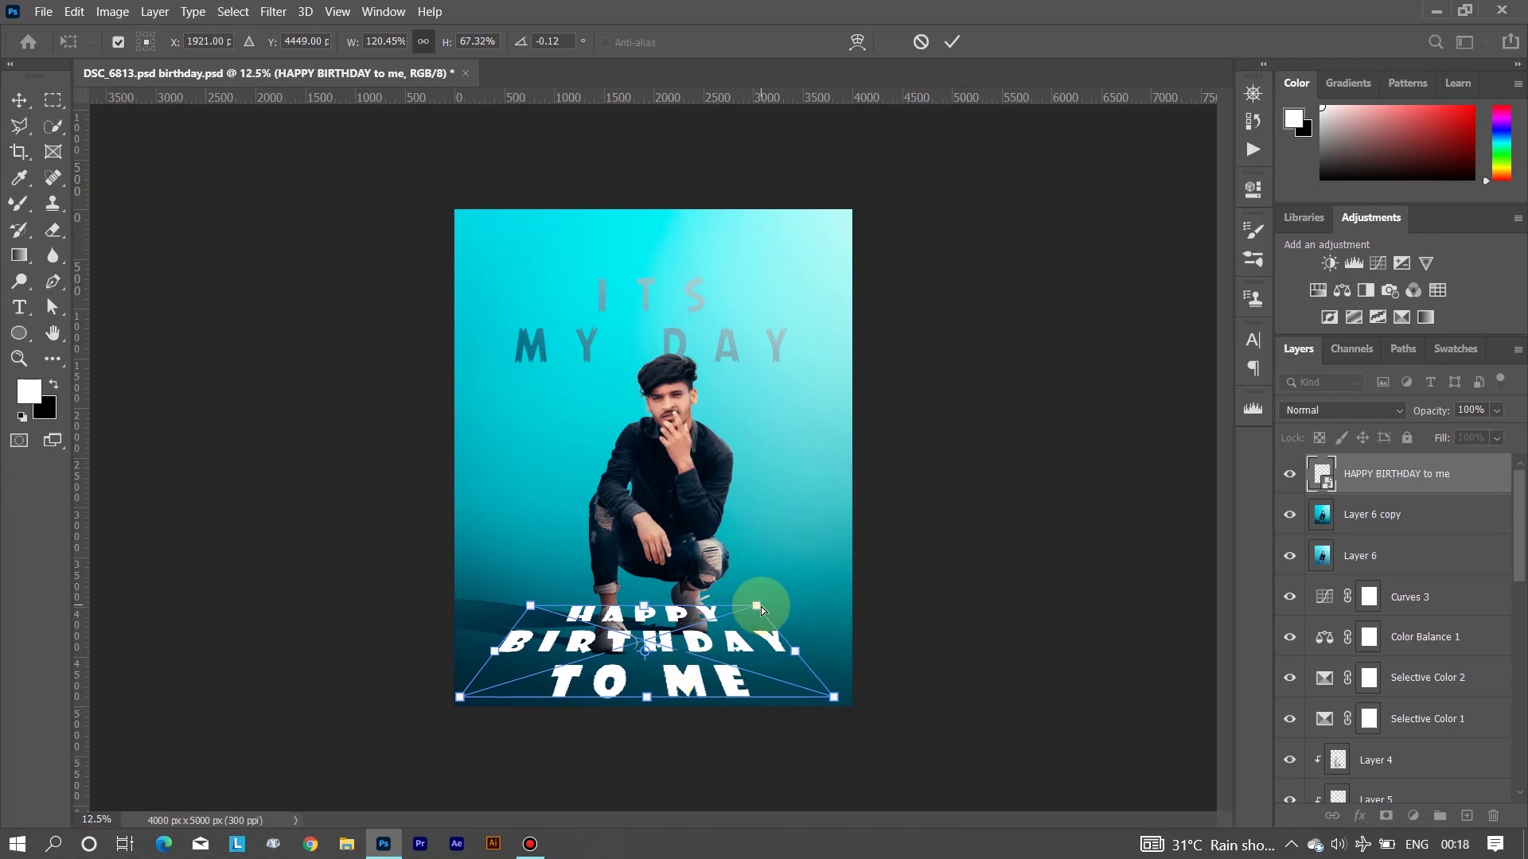
left_click_drag(762, 610, 760, 609)
left_click_drag(703, 666, 711, 655)
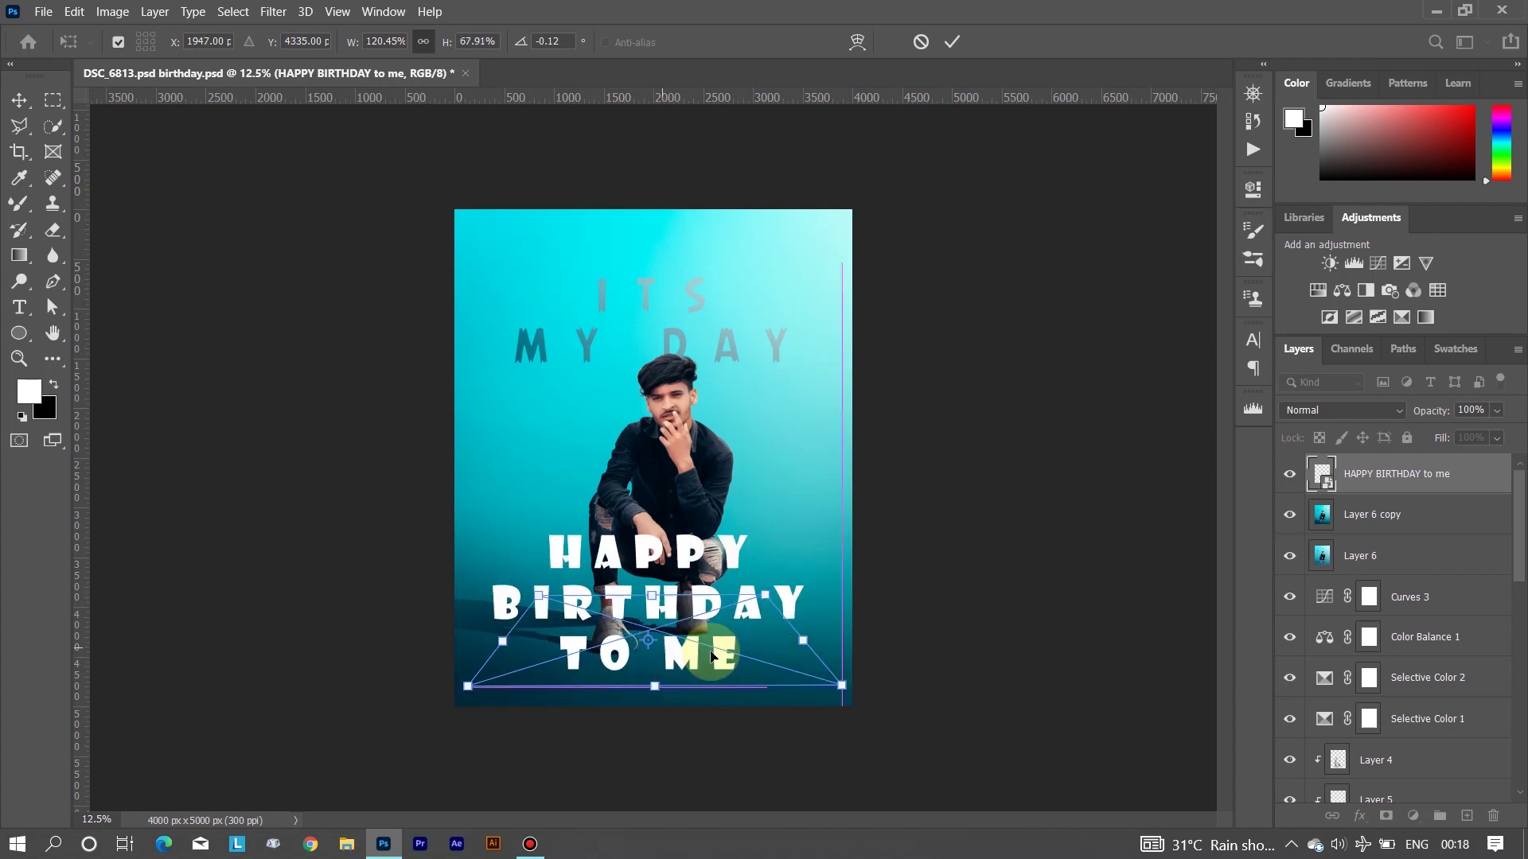
left_click_drag(861, 688, 860, 694)
left_click(952, 41)
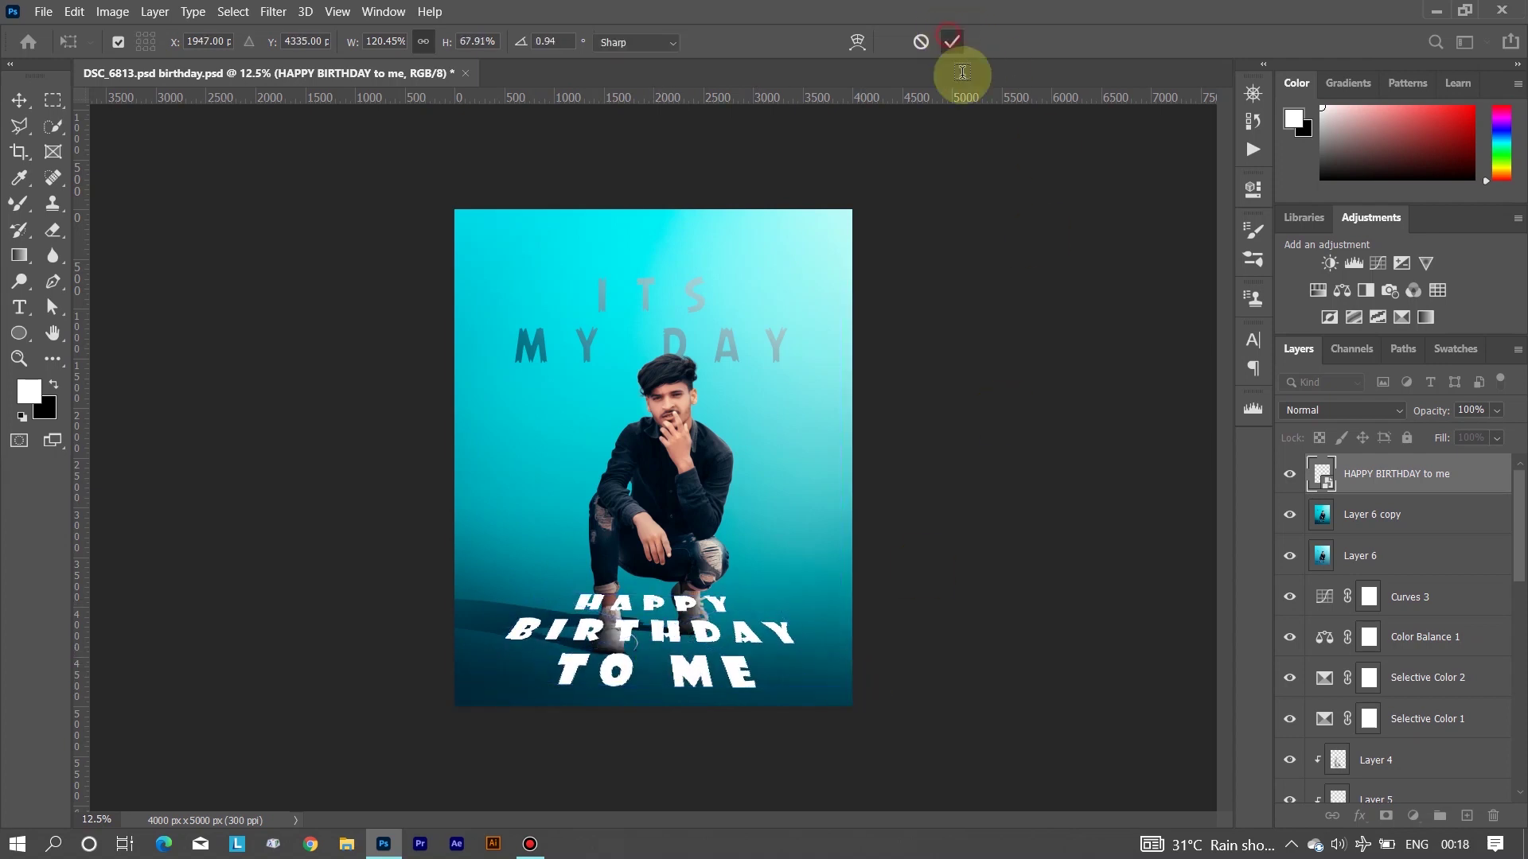
Load the man's outline as a selection, then clear it
scroll(1383, 636, "down", 5)
scroll(1388, 672, "down", 3)
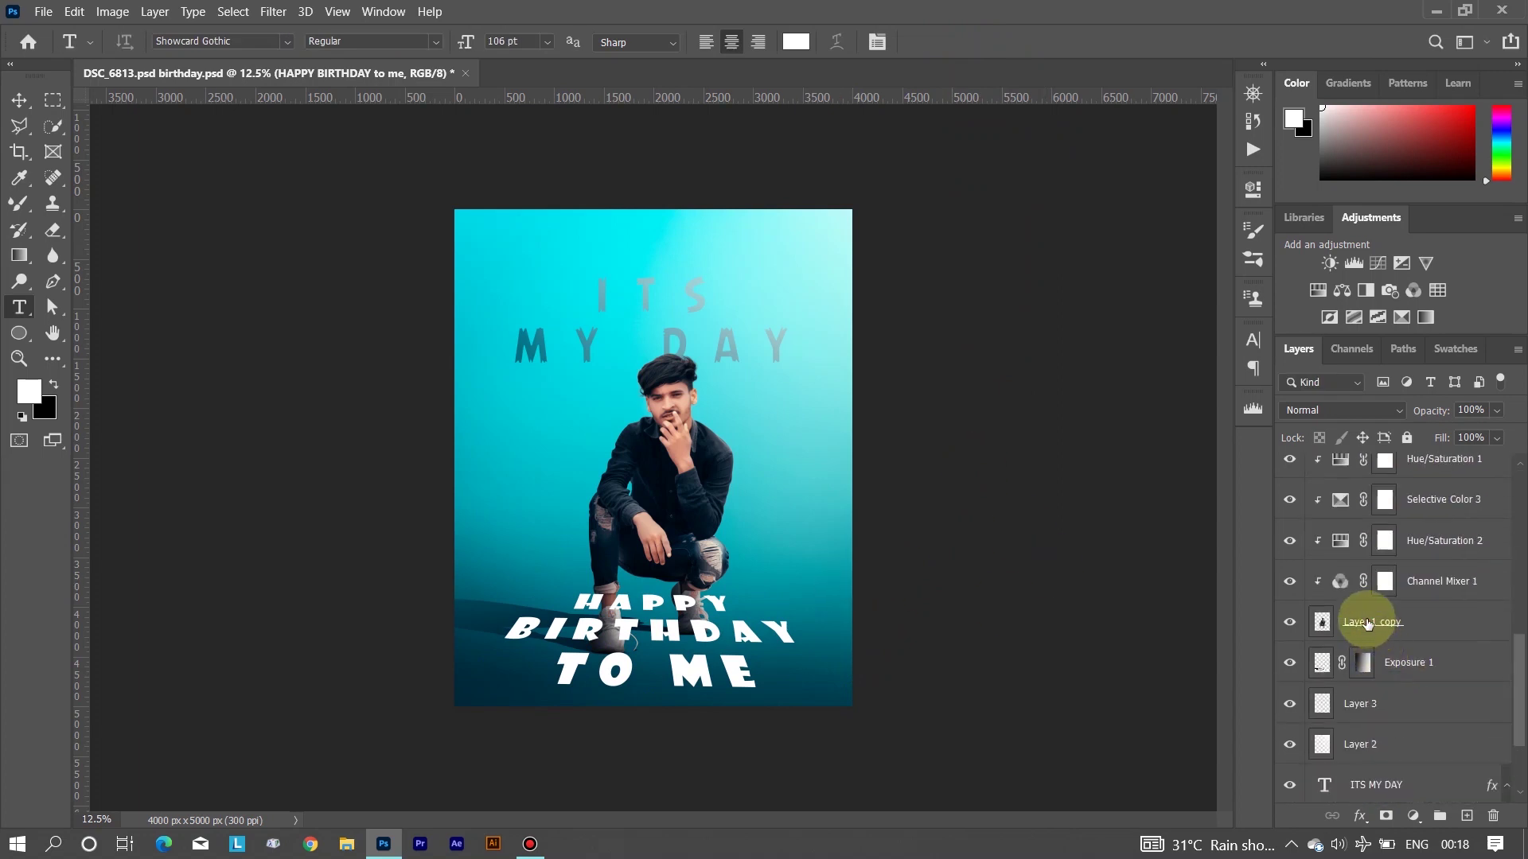
left_click(1328, 626)
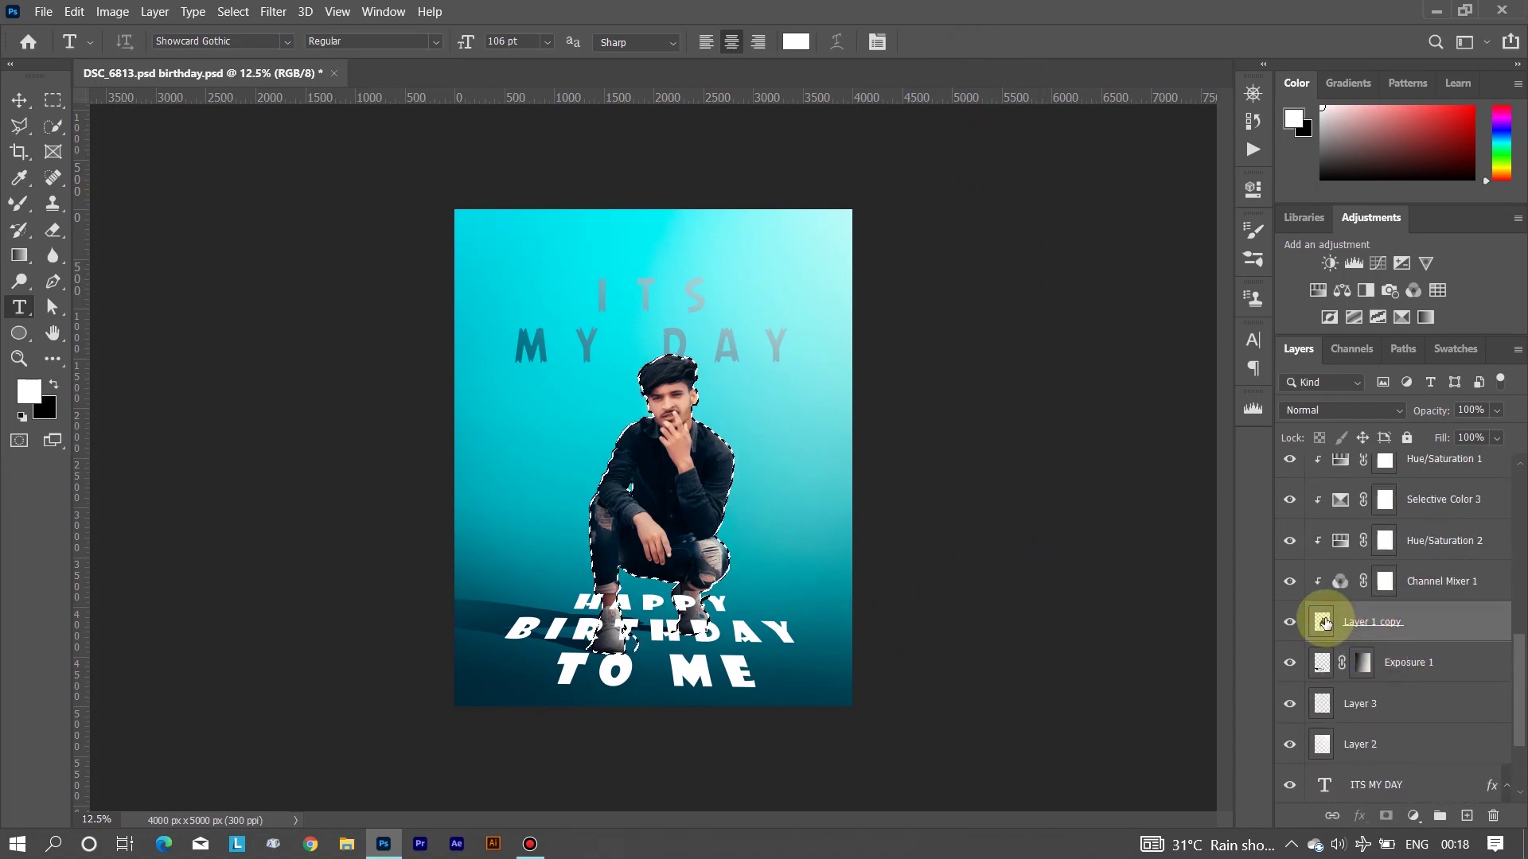
scroll(1325, 623, "up", 5)
key("ctrl+d")
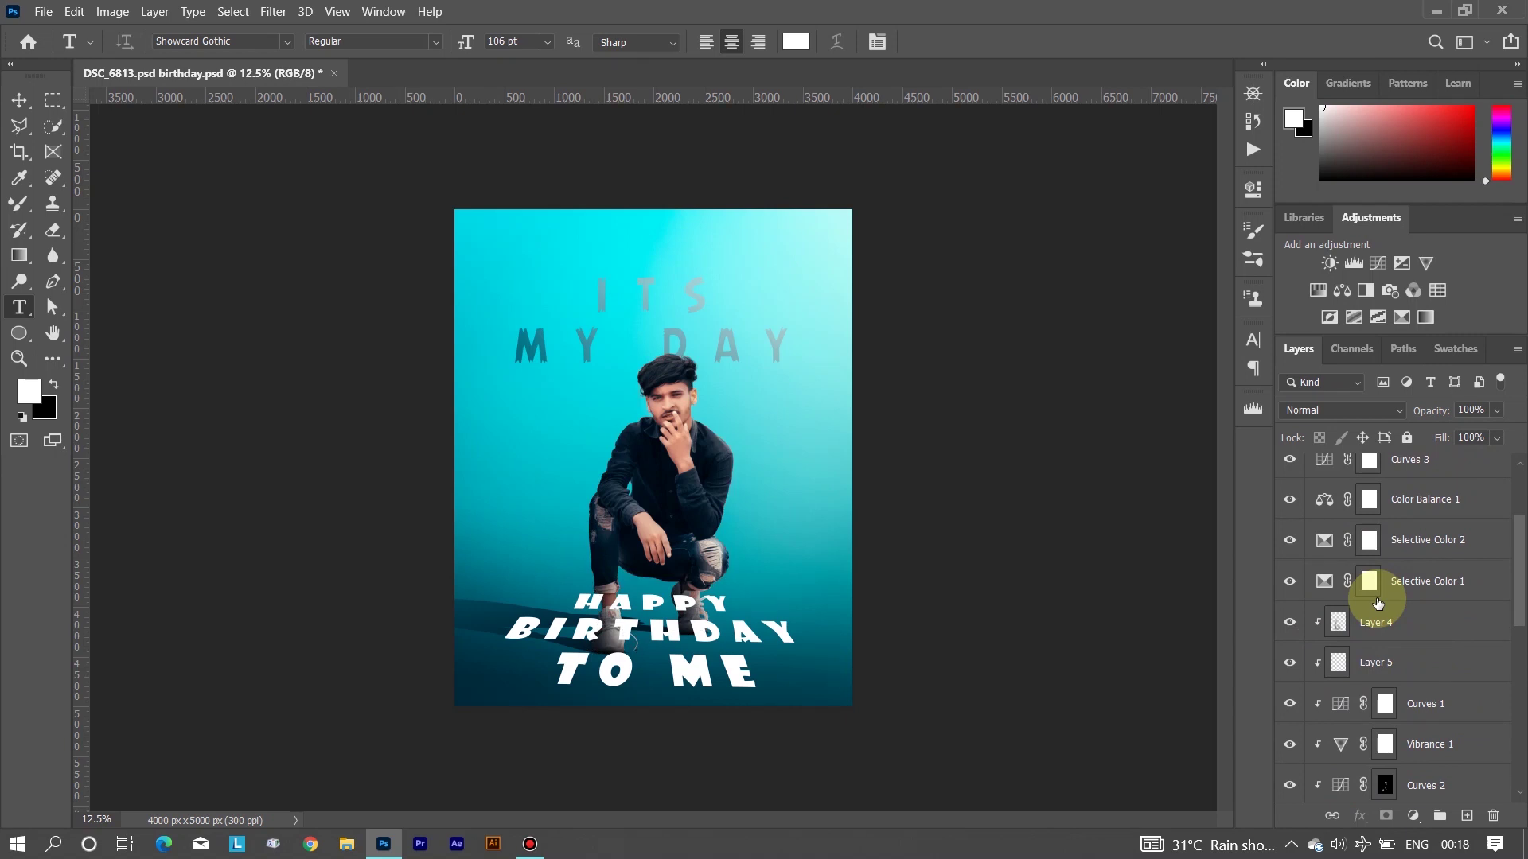
scroll(1378, 604, "up", 3)
Rasterize the birthday text smart object layer and clear the leftover selection
left_click(1344, 479)
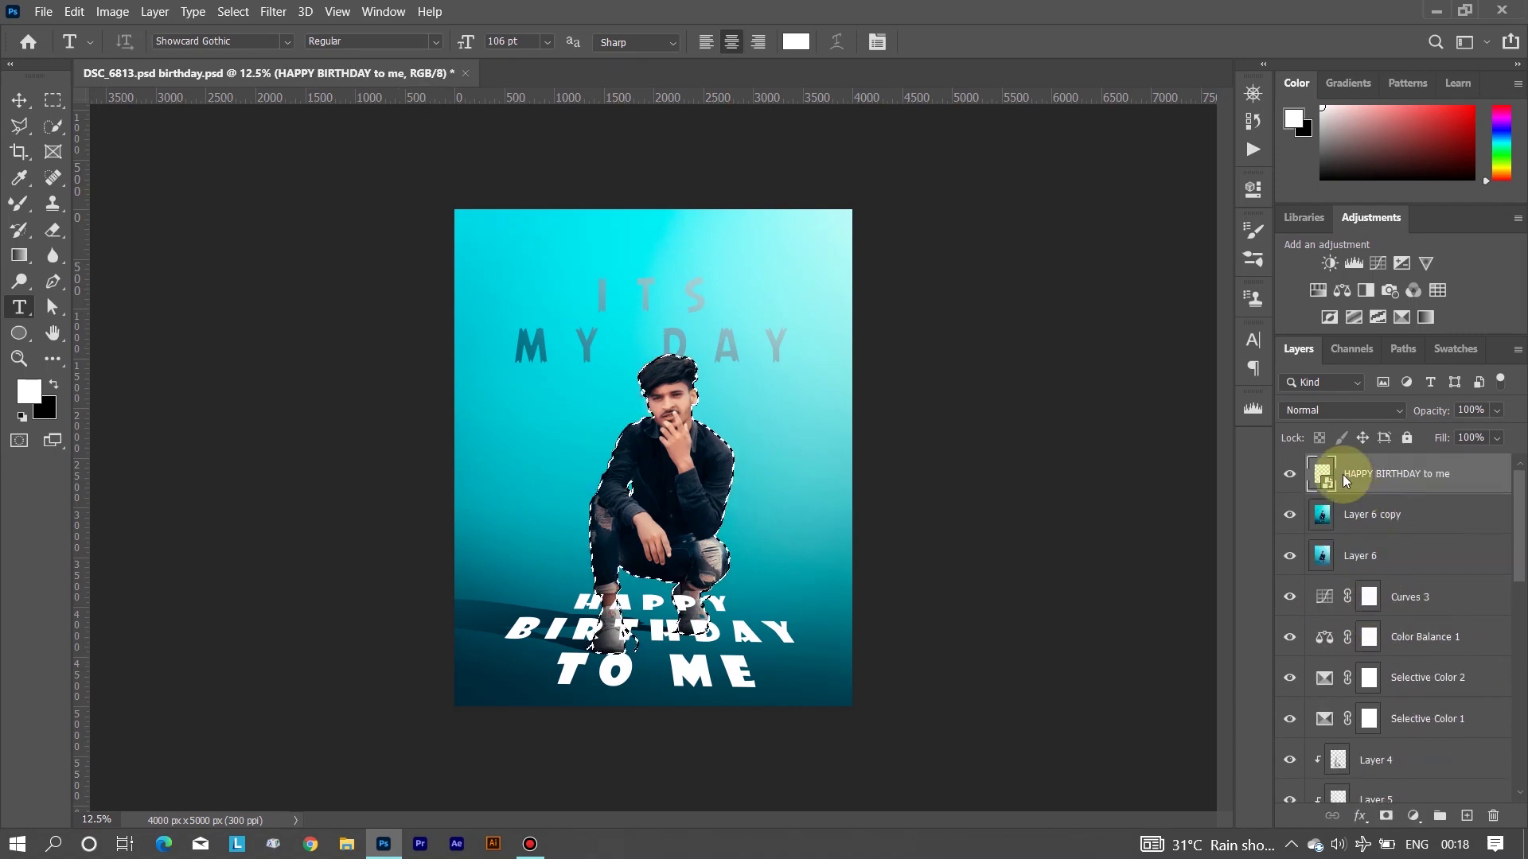
key("r")
left_click(246, 307)
left_click(771, 345)
left_click(1370, 643)
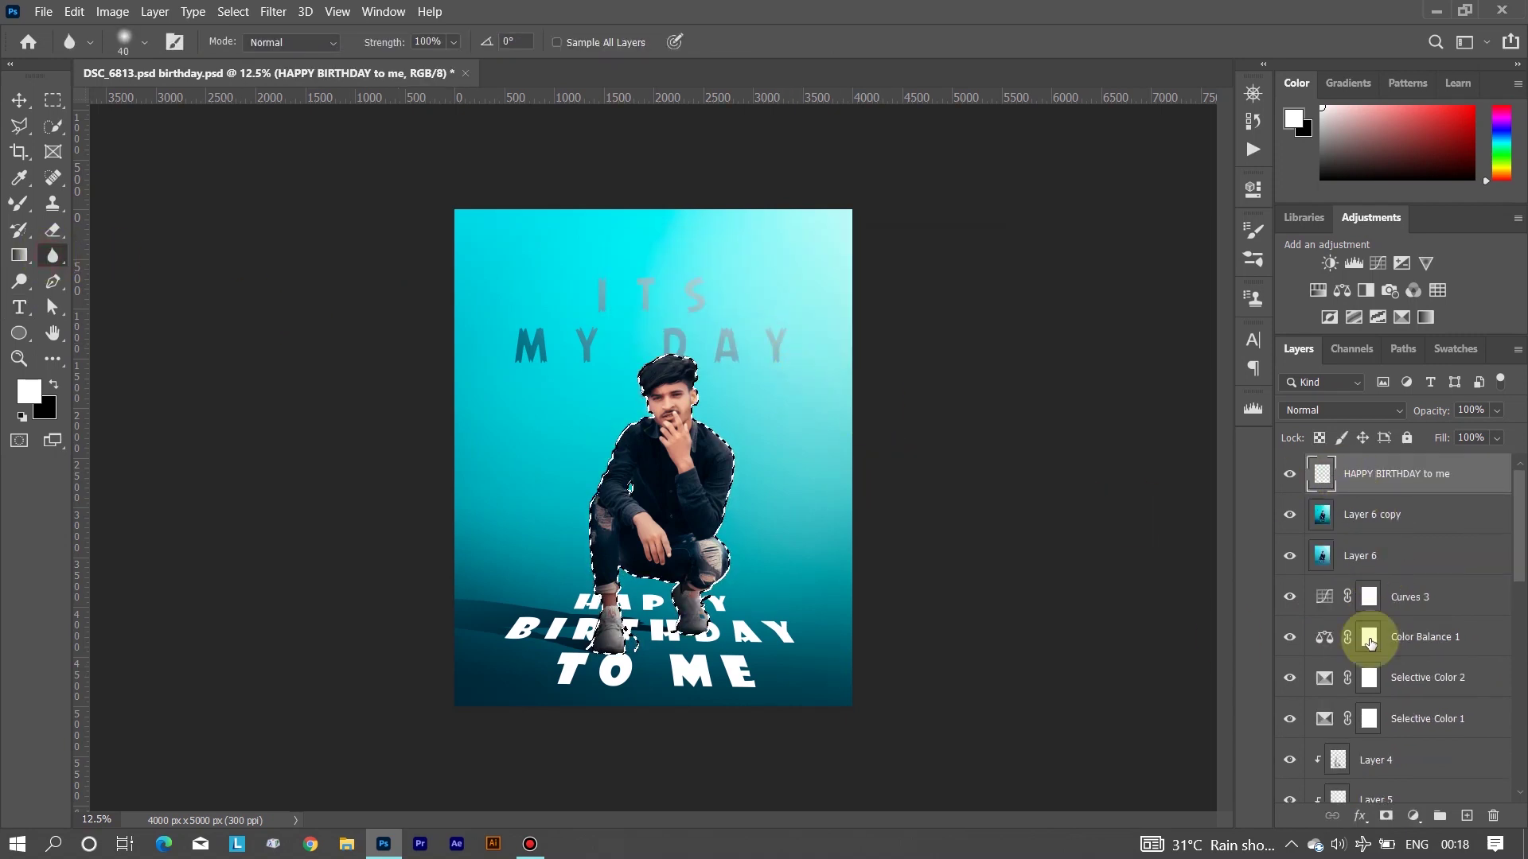
scroll(1371, 643, "down", 5)
key("ctrl+d")
scroll(1363, 622, "up", 5)
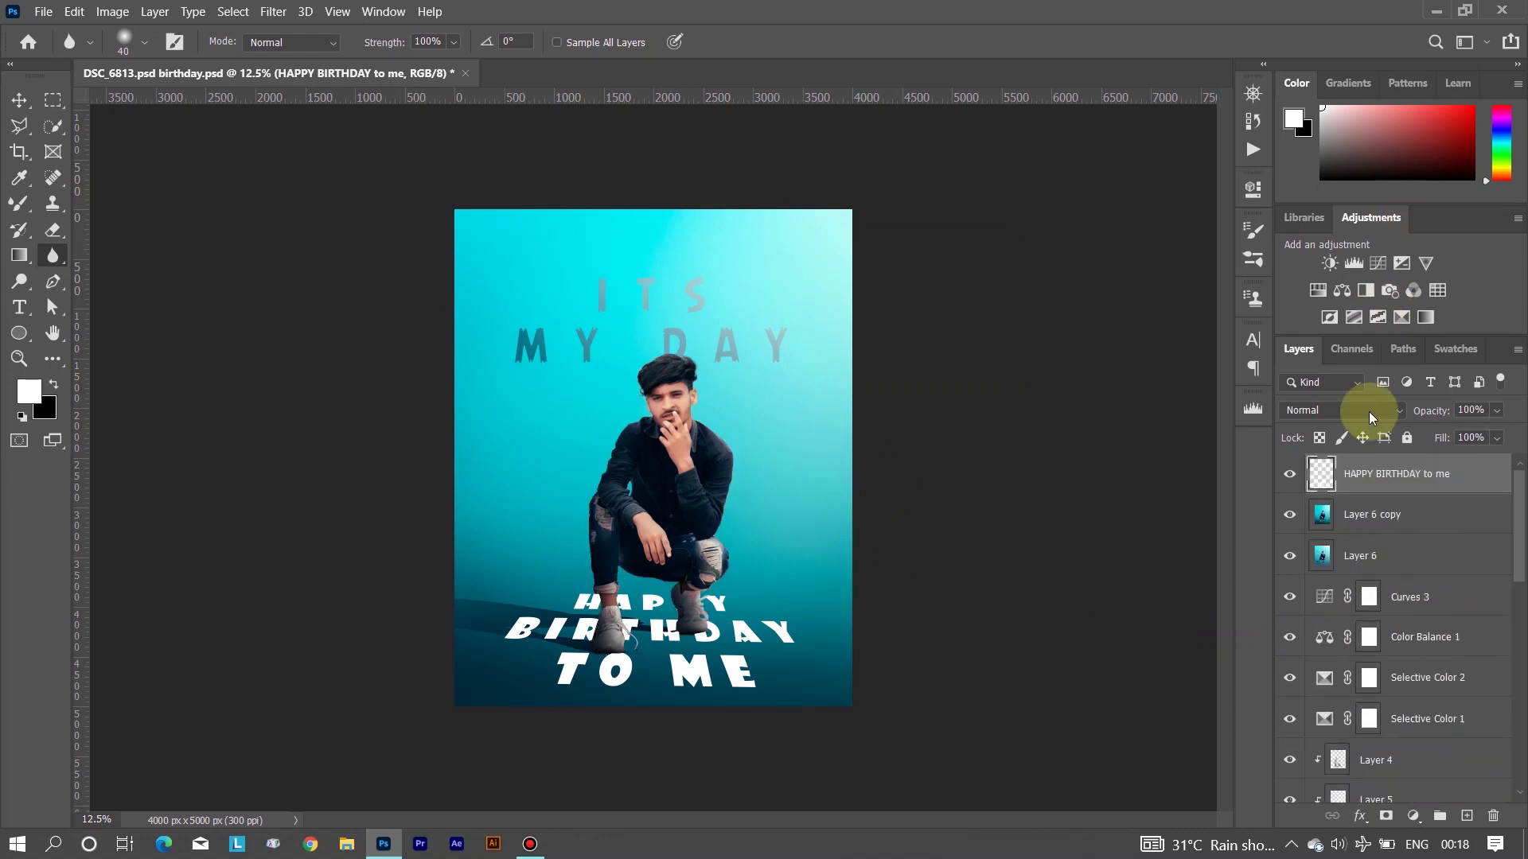
Change the birthday text layer's blend mode from Normal to Overlay
left_click(1371, 410)
left_click(1321, 572)
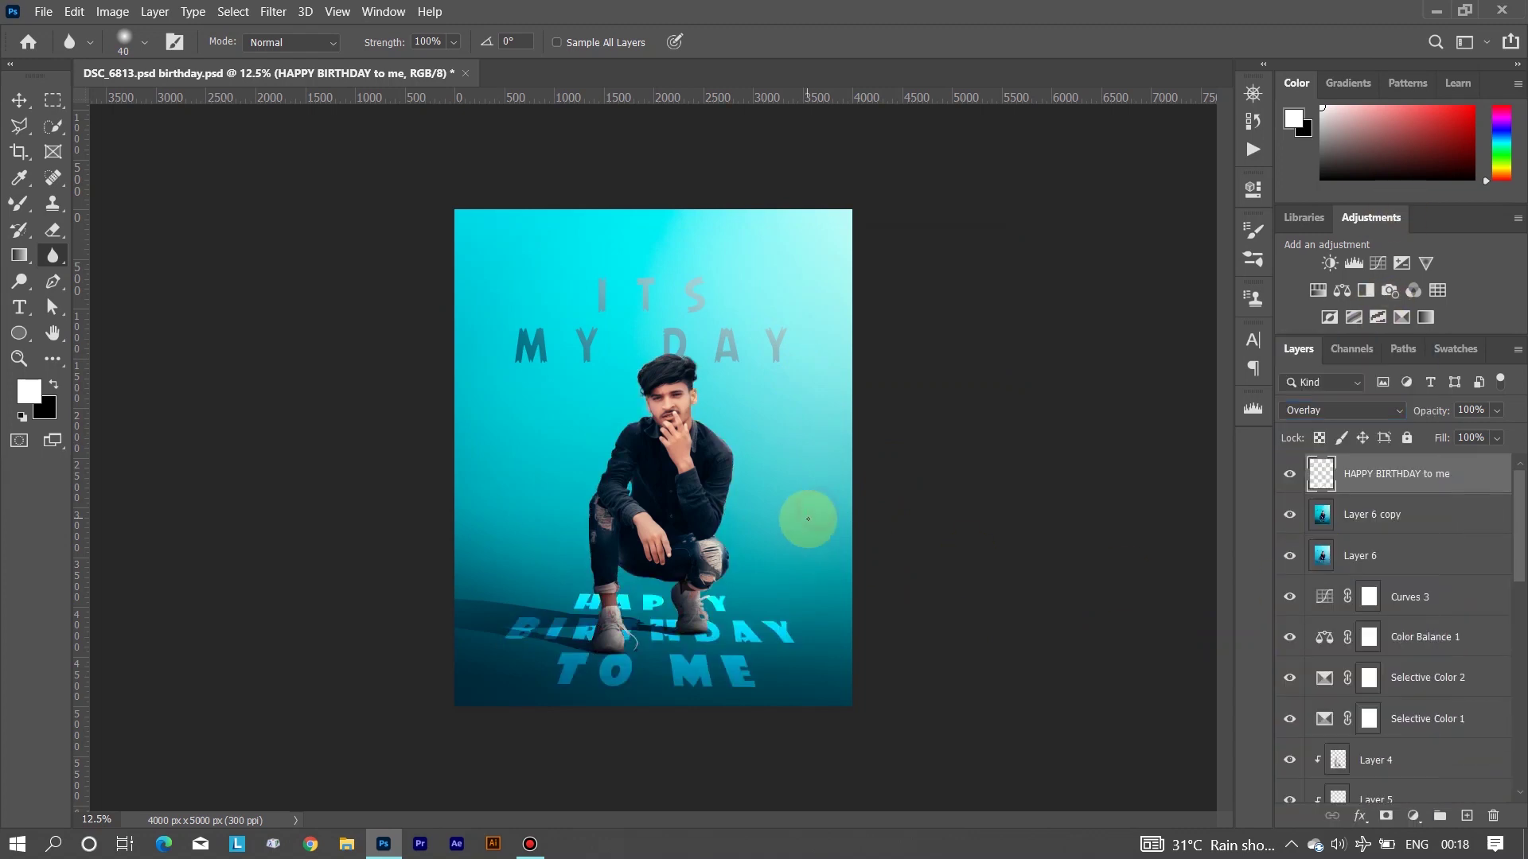
key("z")
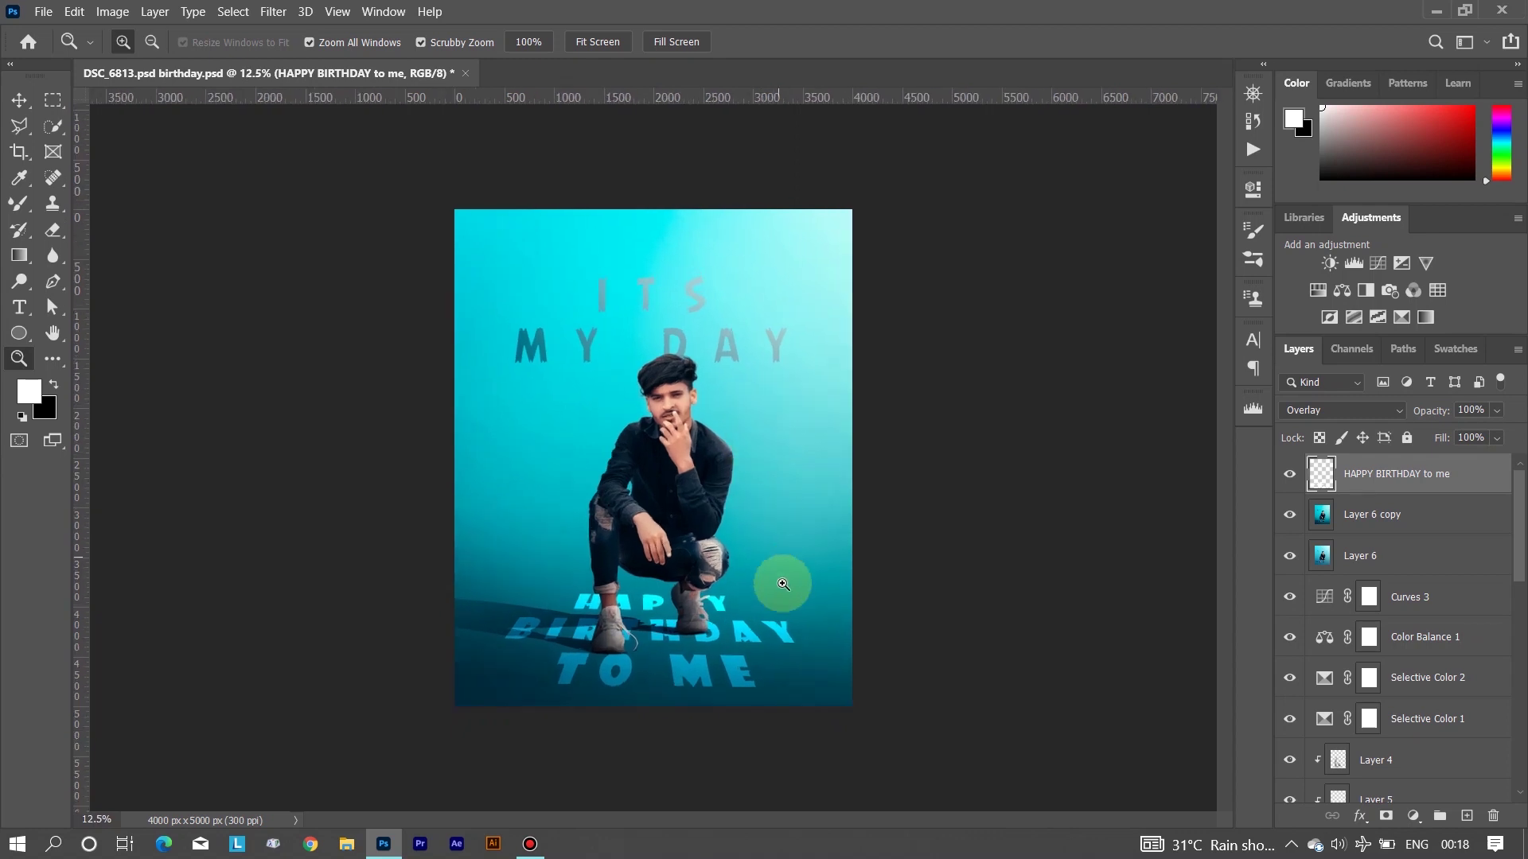